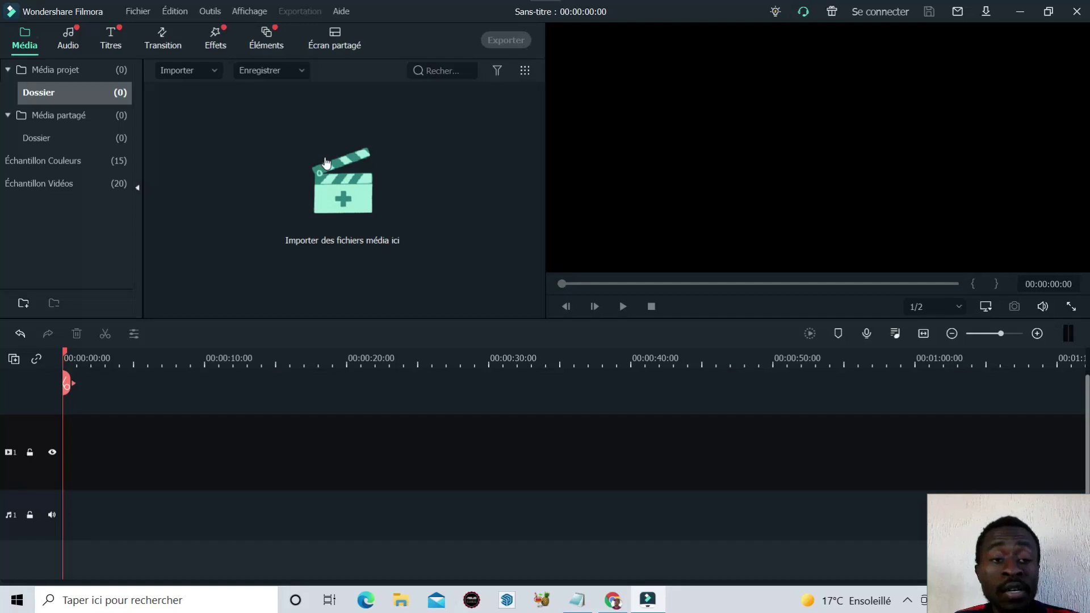
Import the video "Comment Configurer La Cotation Sur Sketchup 2021" from the Vidéos folder into the project media
{"action": "left_click", "coordinate": [261, 159]}
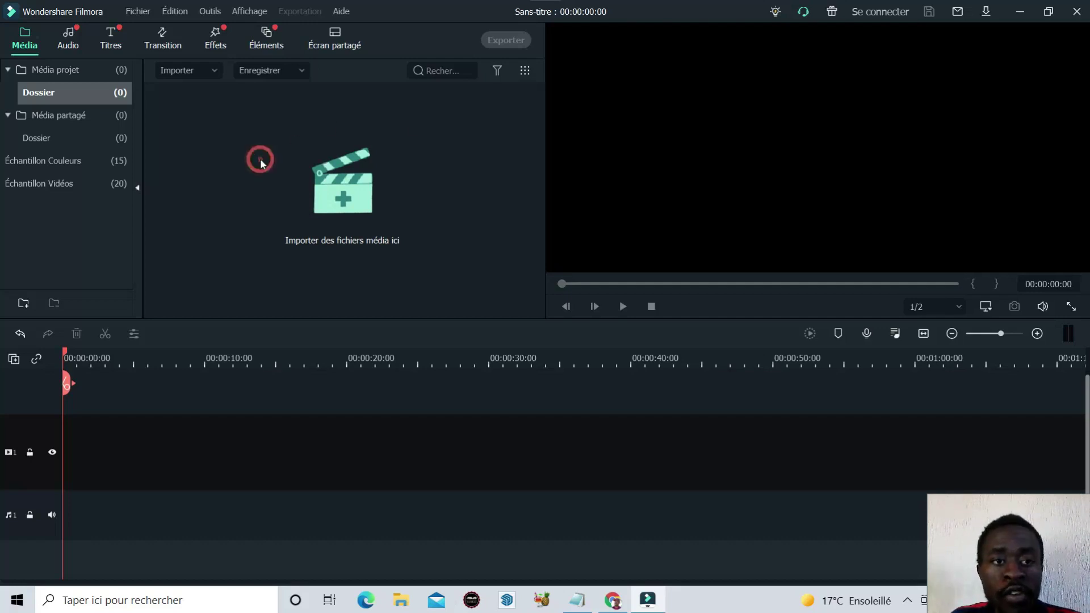
{"action": "left_click", "coordinate": [55, 229]}
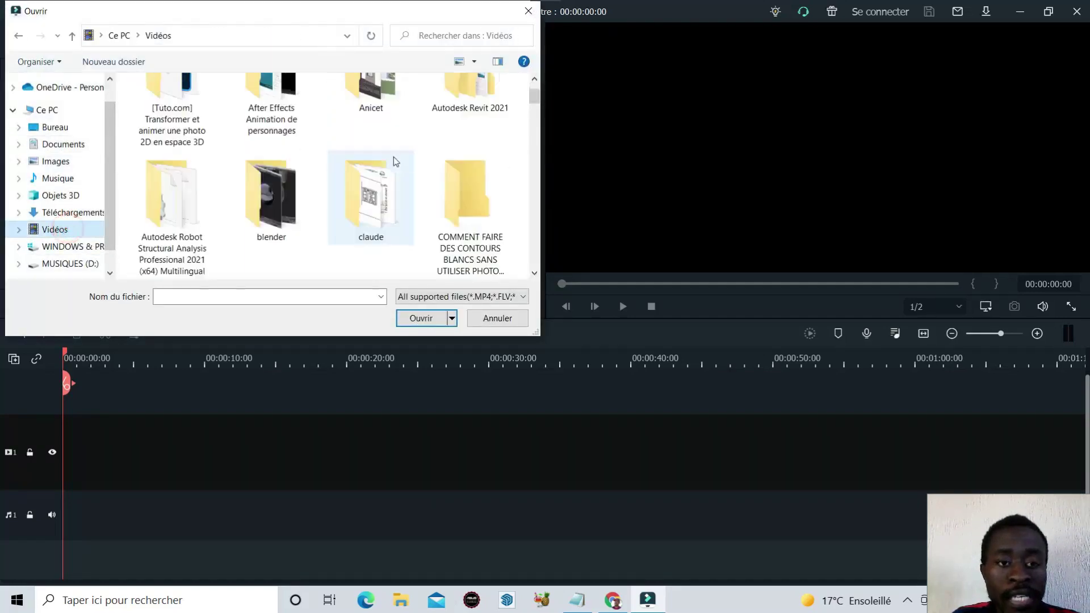
{"action": "scroll", "coordinate": [369, 164], "scroll_direction": "down", "scroll_amount": 5}
{"action": "scroll", "coordinate": [369, 159], "scroll_direction": "down", "scroll_amount": 10}
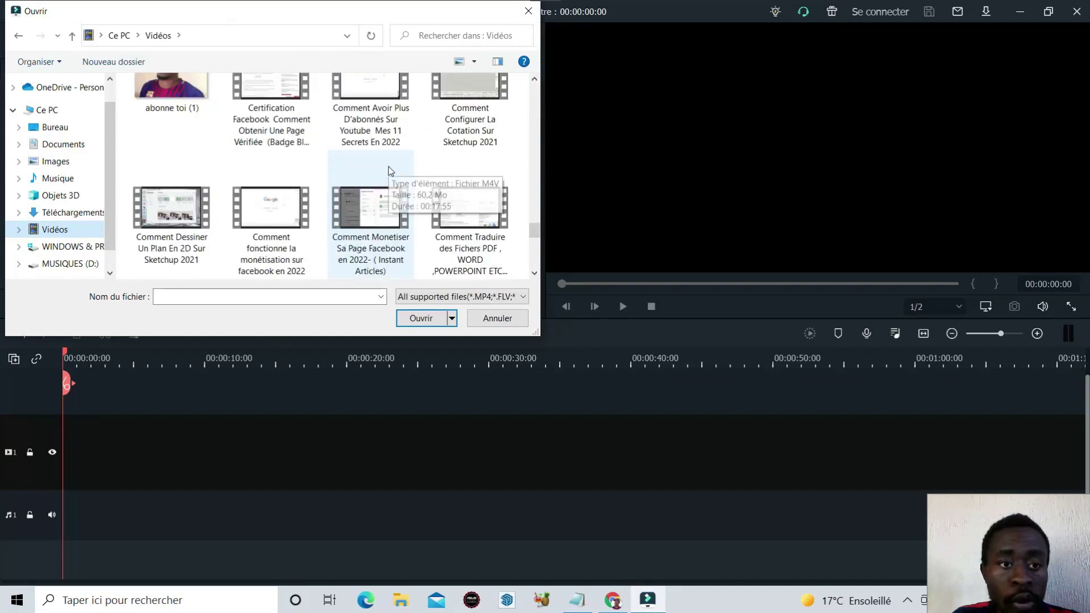
{"action": "scroll", "coordinate": [388, 171], "scroll_direction": "up", "scroll_amount": 1}
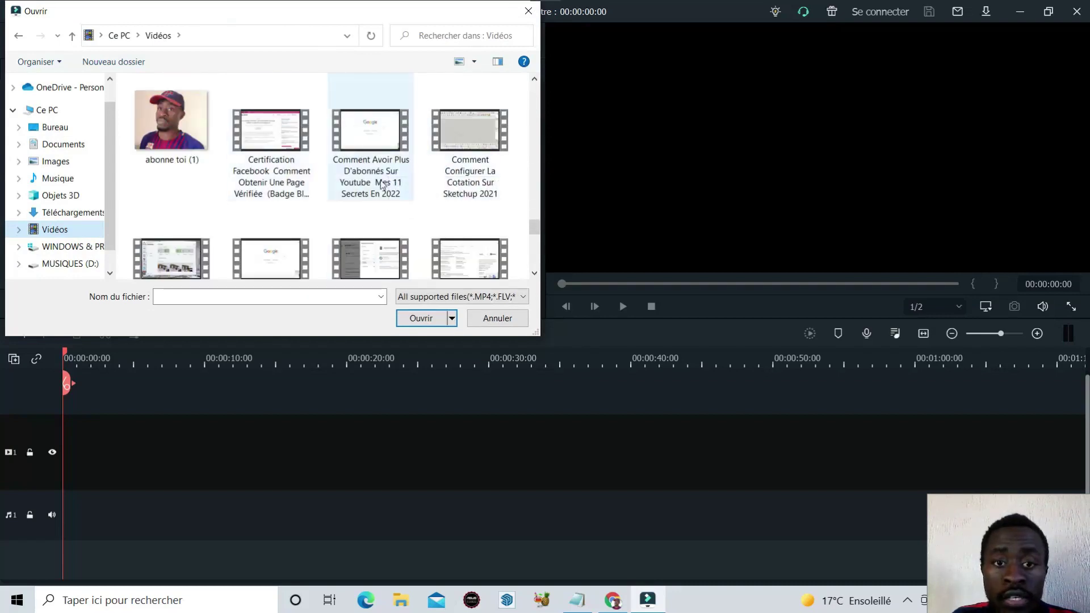
{"action": "scroll", "coordinate": [341, 238], "scroll_direction": "down", "scroll_amount": 3}
{"action": "scroll", "coordinate": [341, 256], "scroll_direction": "up", "scroll_amount": 3}
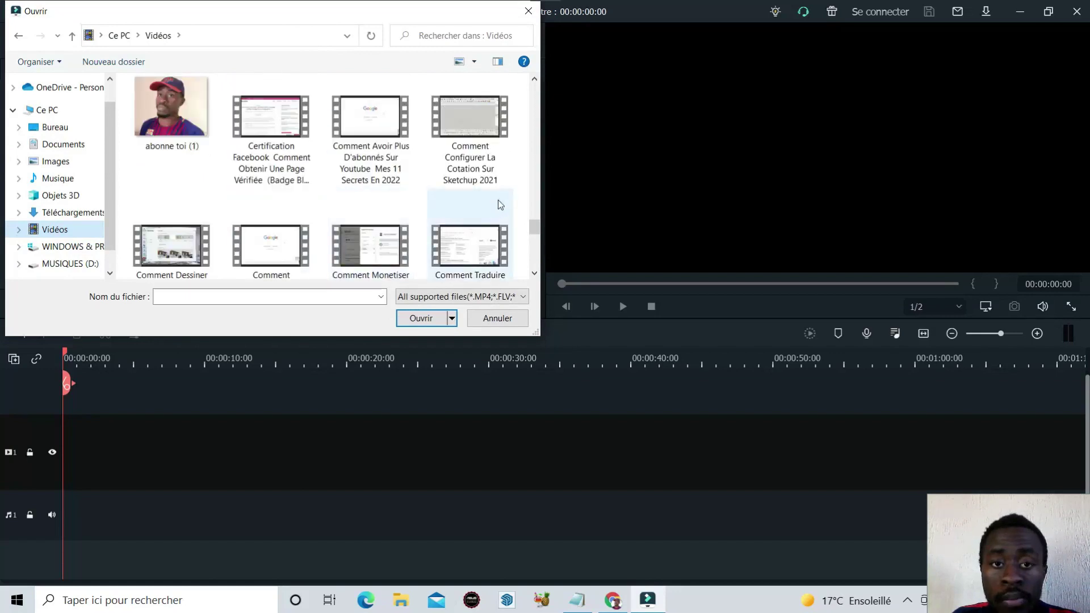
{"action": "left_click", "coordinate": [470, 119]}
{"action": "left_click", "coordinate": [418, 316]}
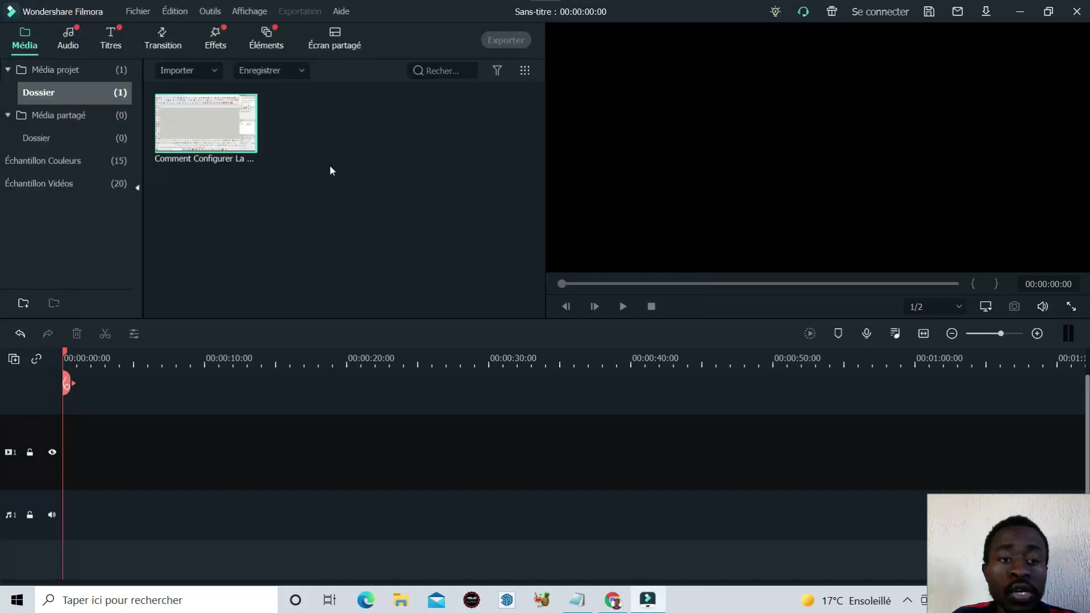
{"action": "left_click", "coordinate": [396, 173]}
{"action": "double_click", "coordinate": [396, 172]}
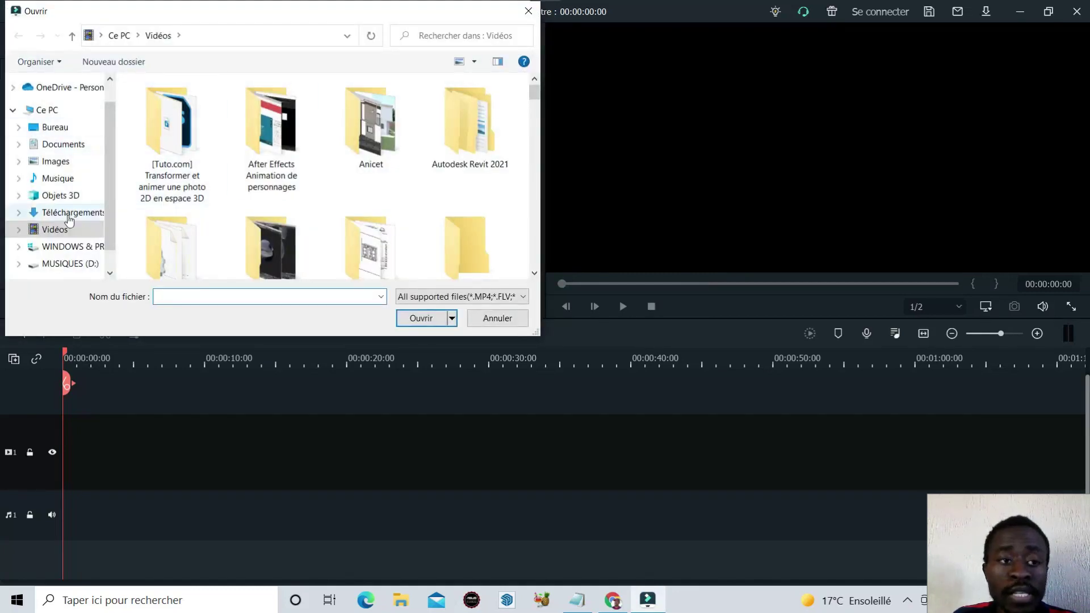
{"action": "left_click", "coordinate": [527, 11]}
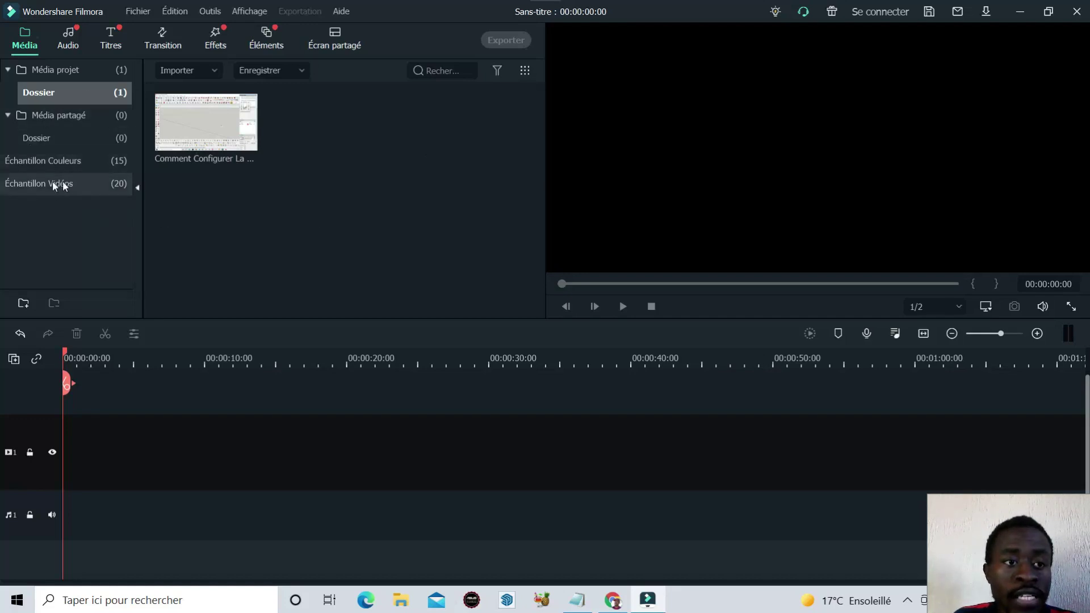
Examine the commands for creating and opening projects, importing and recording media, and saving
{"action": "left_click", "coordinate": [139, 13]}
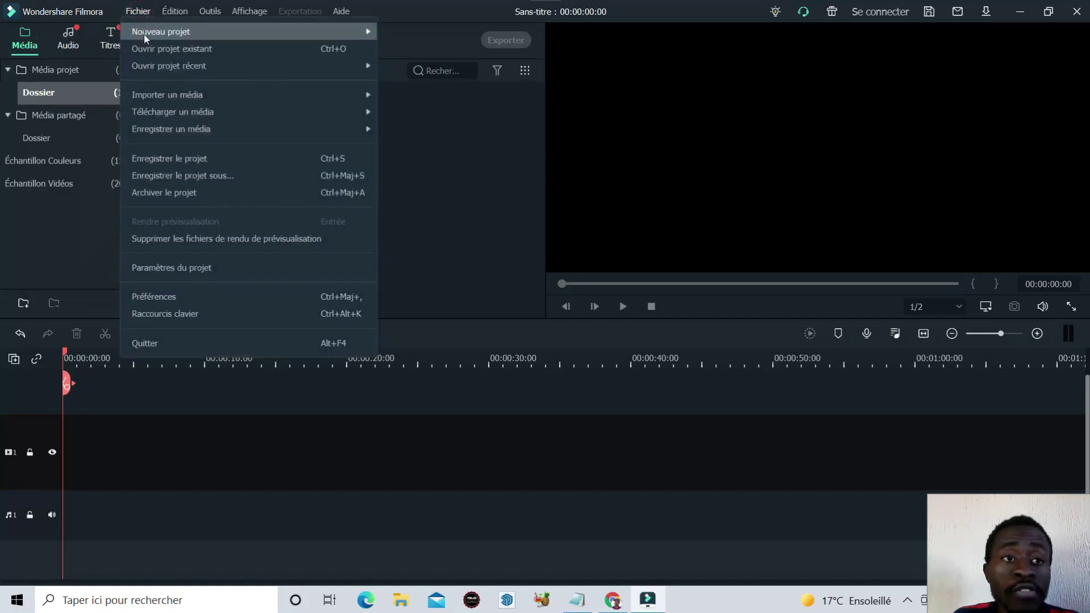
{"action": "mouse_move", "coordinate": [161, 39]}
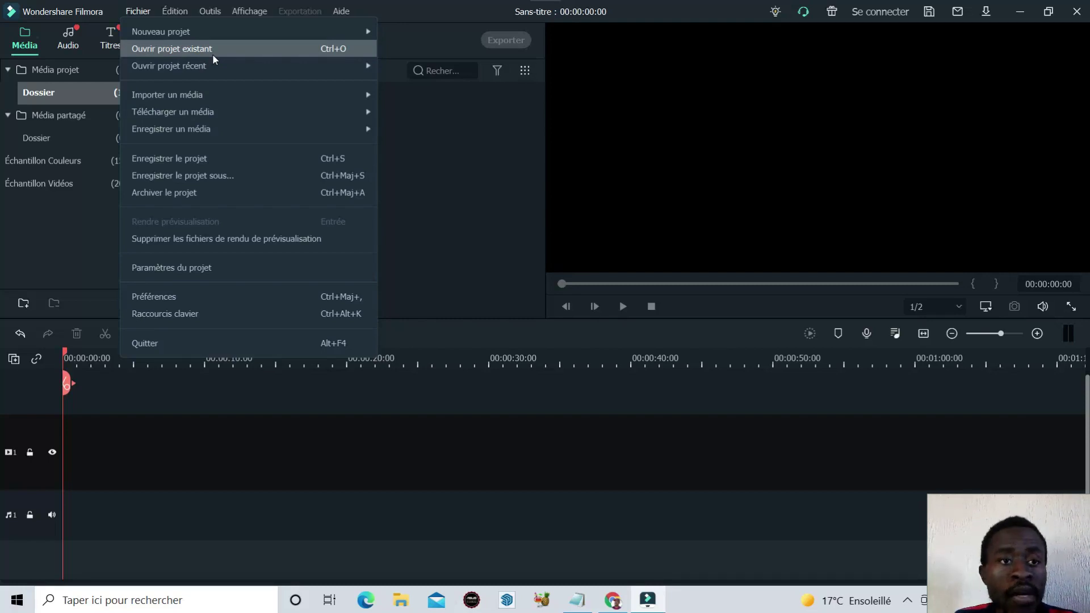
{"action": "mouse_move", "coordinate": [164, 69]}
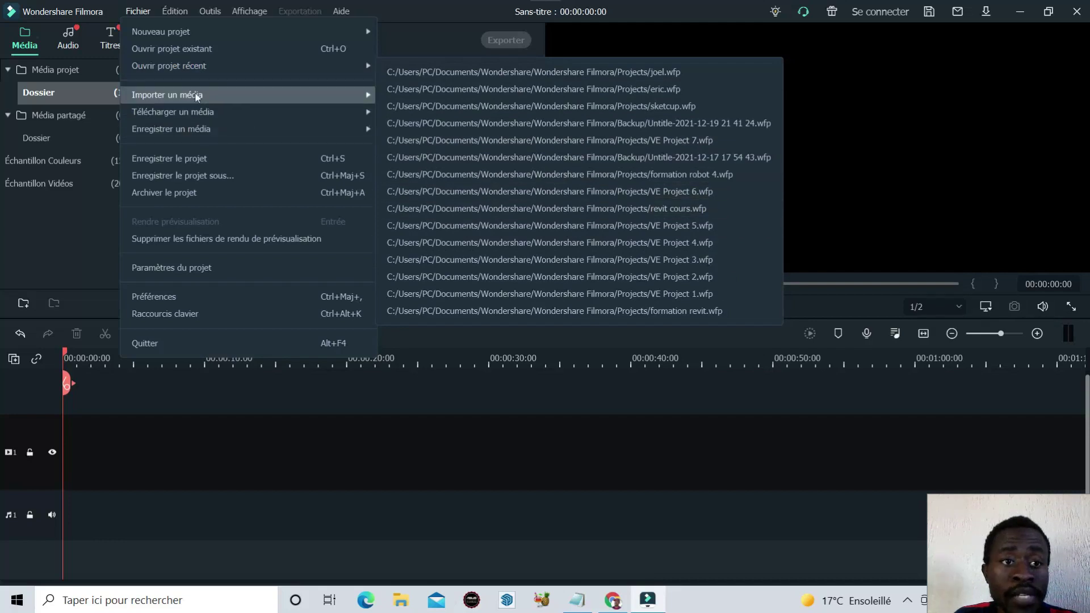
{"action": "mouse_move", "coordinate": [195, 97]}
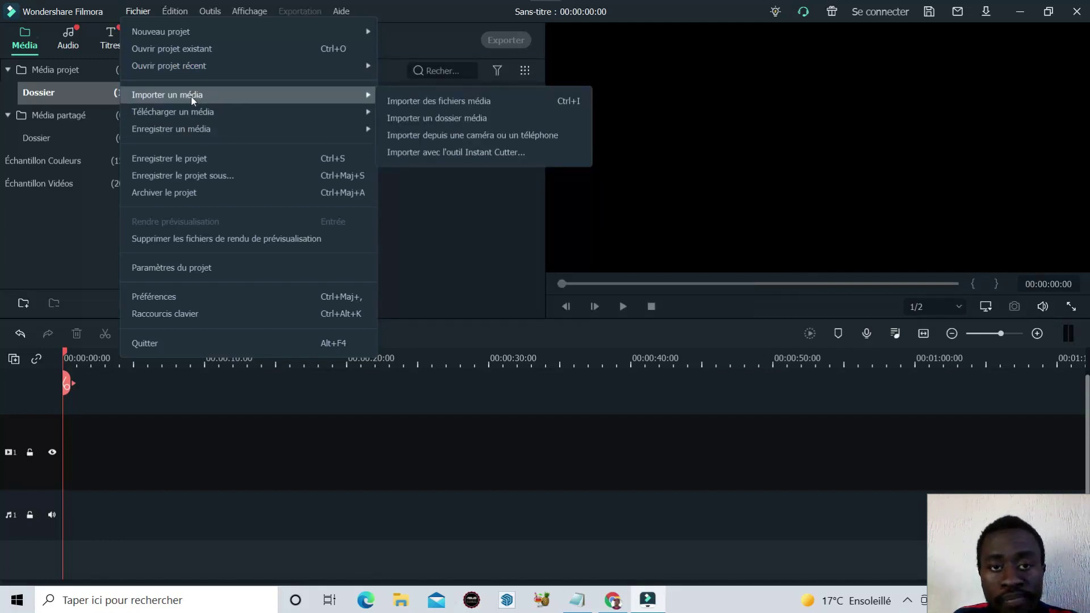
{"action": "mouse_move", "coordinate": [171, 112]}
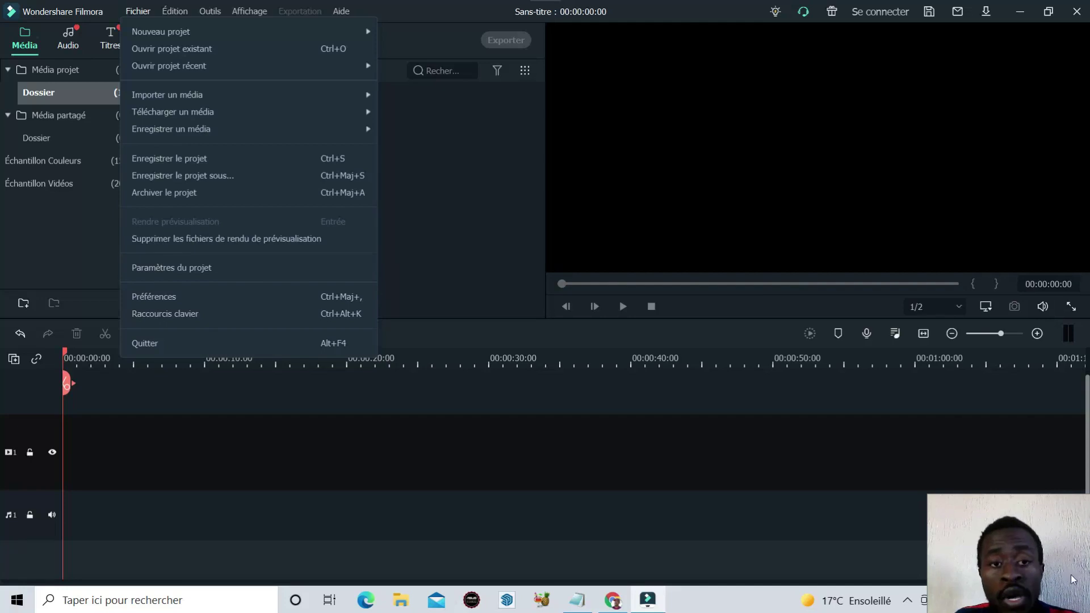
{"action": "mouse_move", "coordinate": [255, 123]}
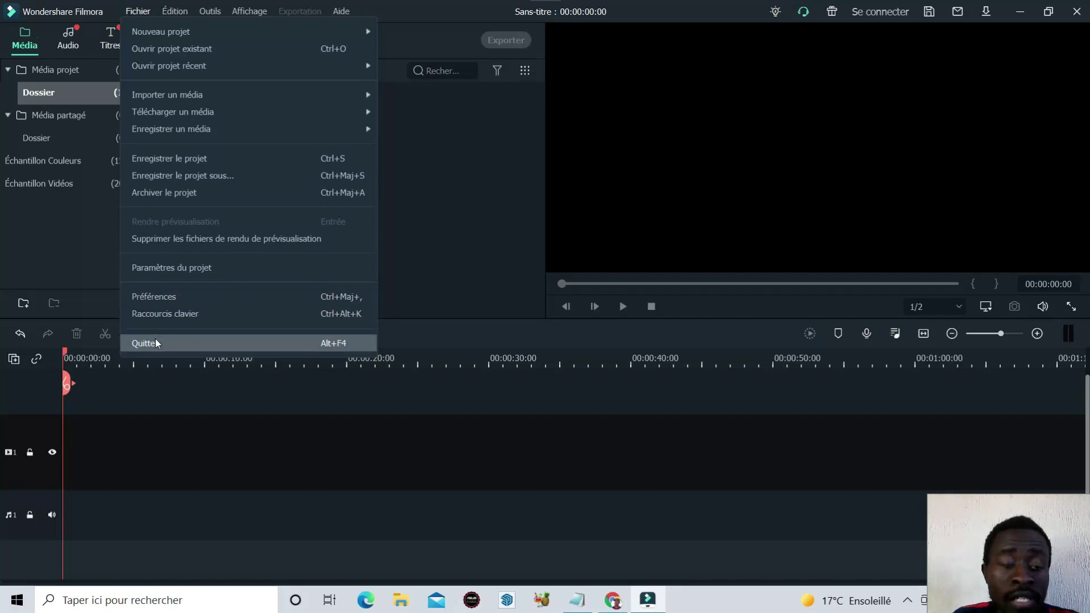
{"action": "left_click", "coordinate": [424, 205]}
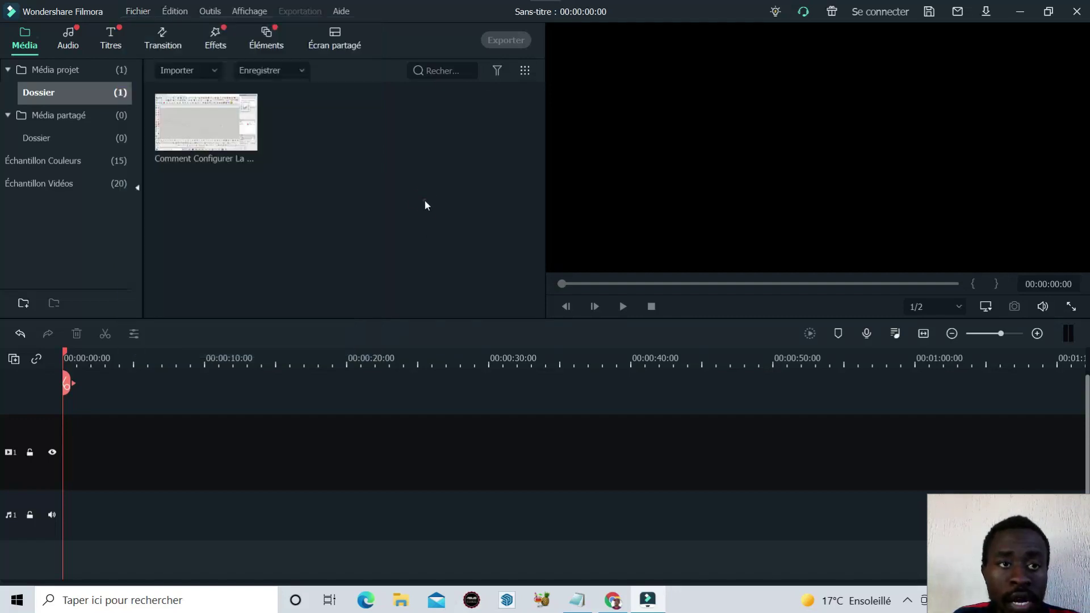
Examine the editing commands and the display, sorting and grouping options for the media library
{"action": "left_click", "coordinate": [179, 13]}
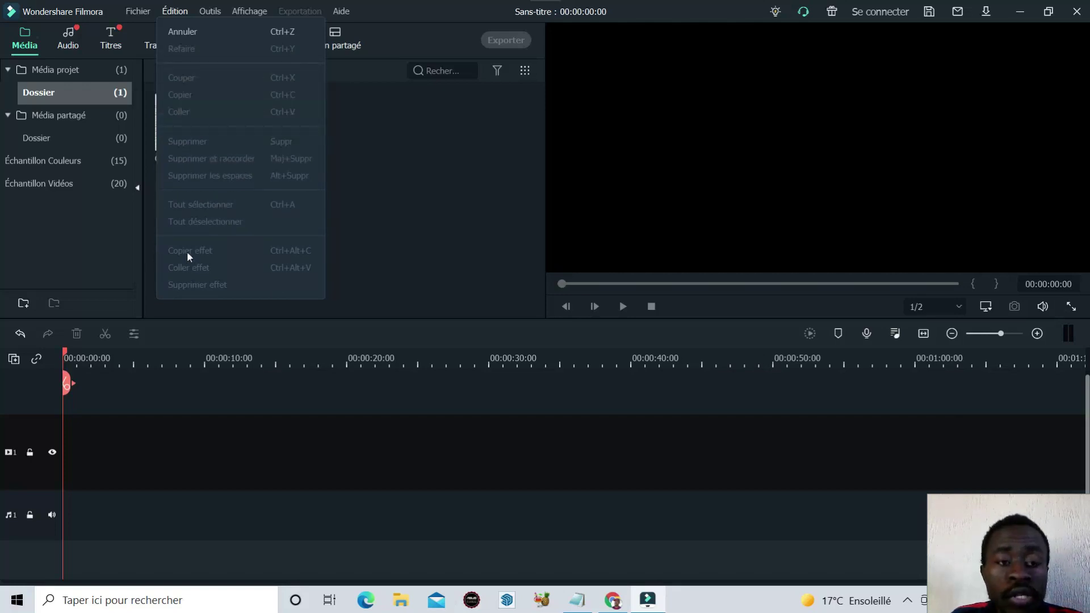
{"action": "left_click", "coordinate": [407, 175]}
{"action": "left_click", "coordinate": [209, 12]}
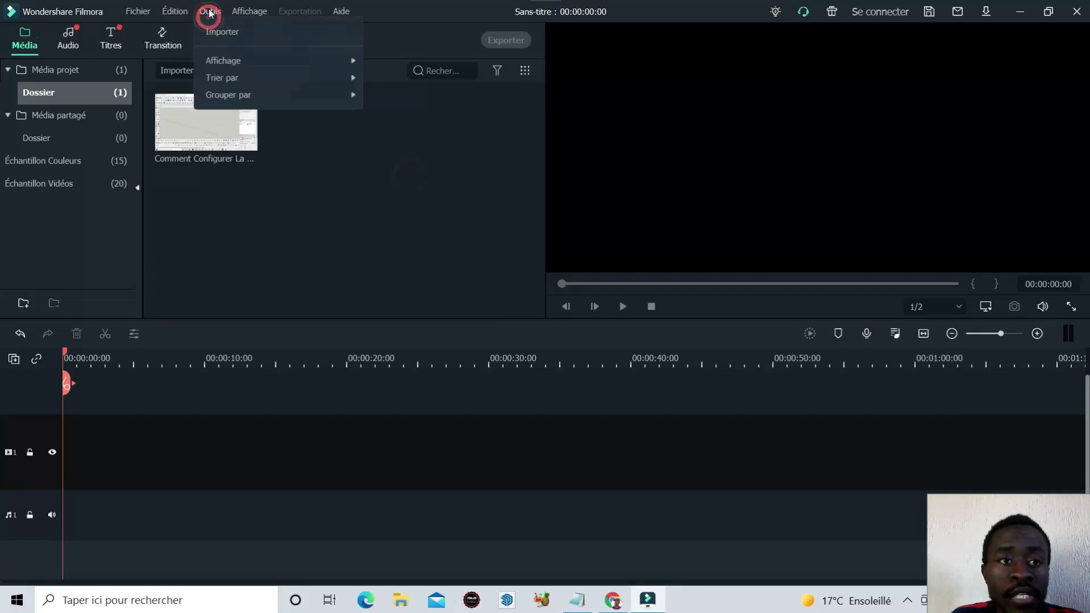
{"action": "mouse_move", "coordinate": [243, 59]}
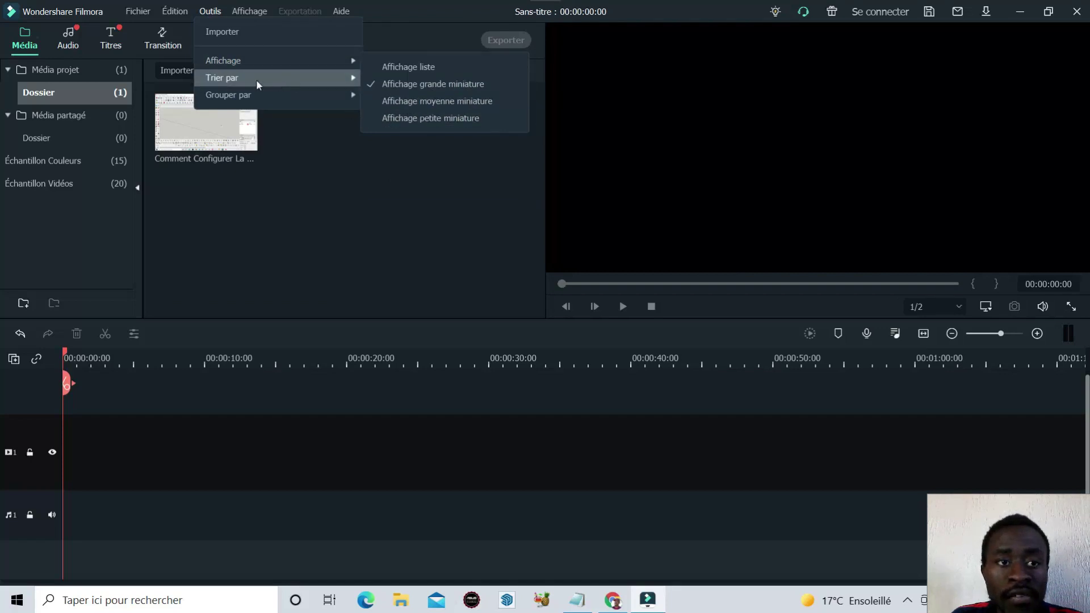
{"action": "mouse_move", "coordinate": [256, 83]}
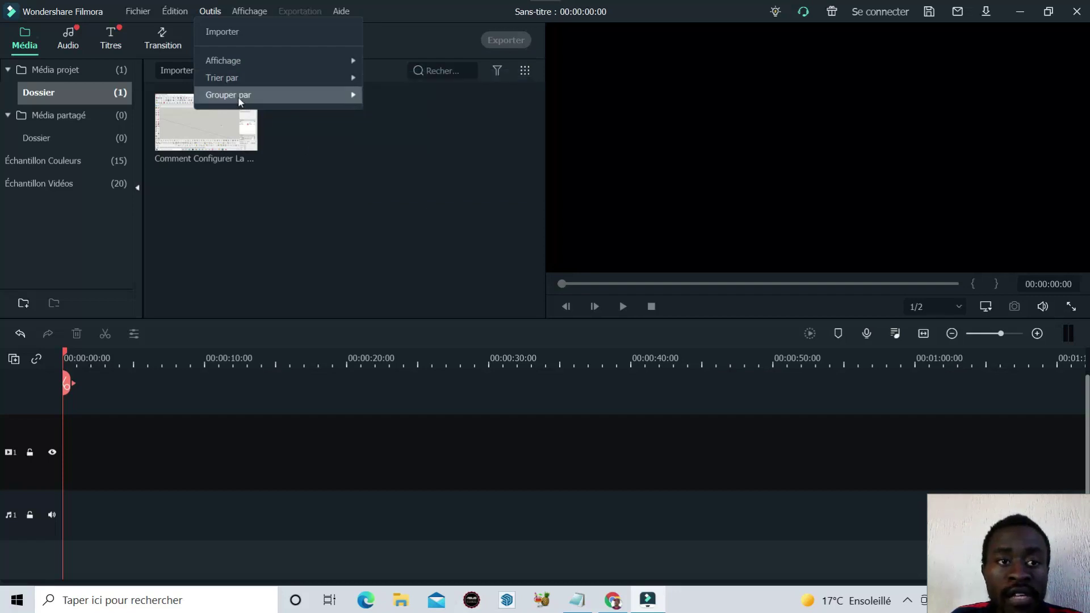
{"action": "mouse_move", "coordinate": [239, 100]}
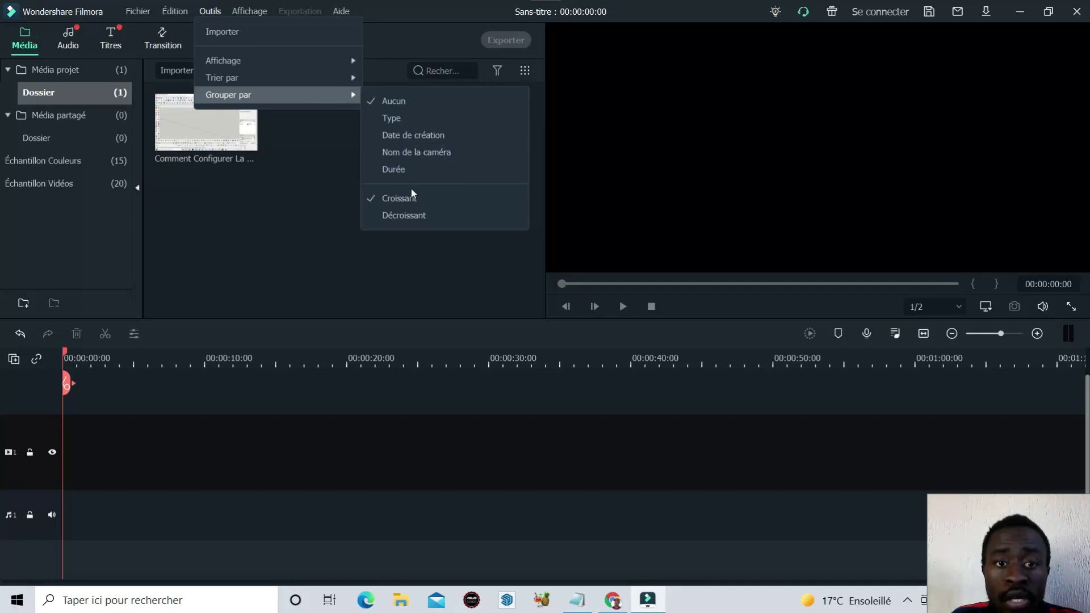
{"action": "left_click", "coordinate": [332, 193]}
Examine the playback, zoom and timeline viewing options and the available help resources
{"action": "left_click", "coordinate": [255, 13]}
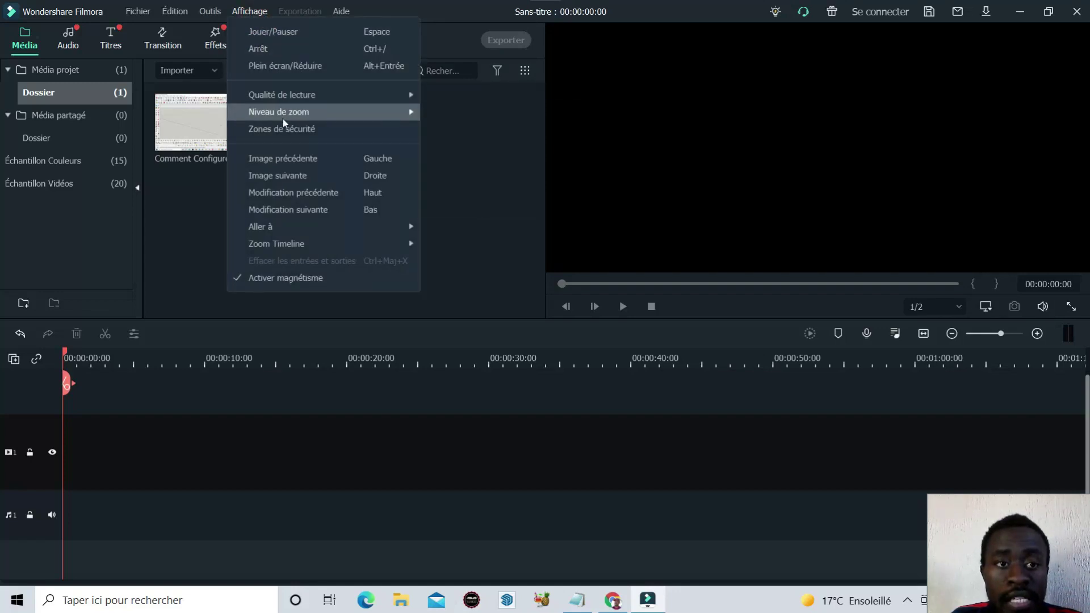
{"action": "mouse_move", "coordinate": [273, 118]}
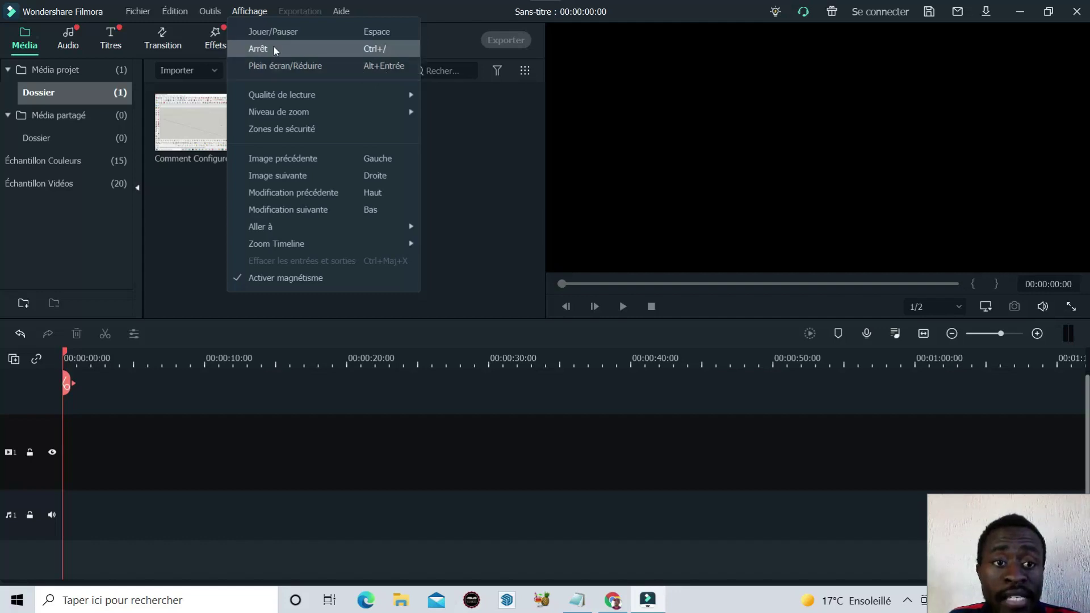
{"action": "mouse_move", "coordinate": [276, 248]}
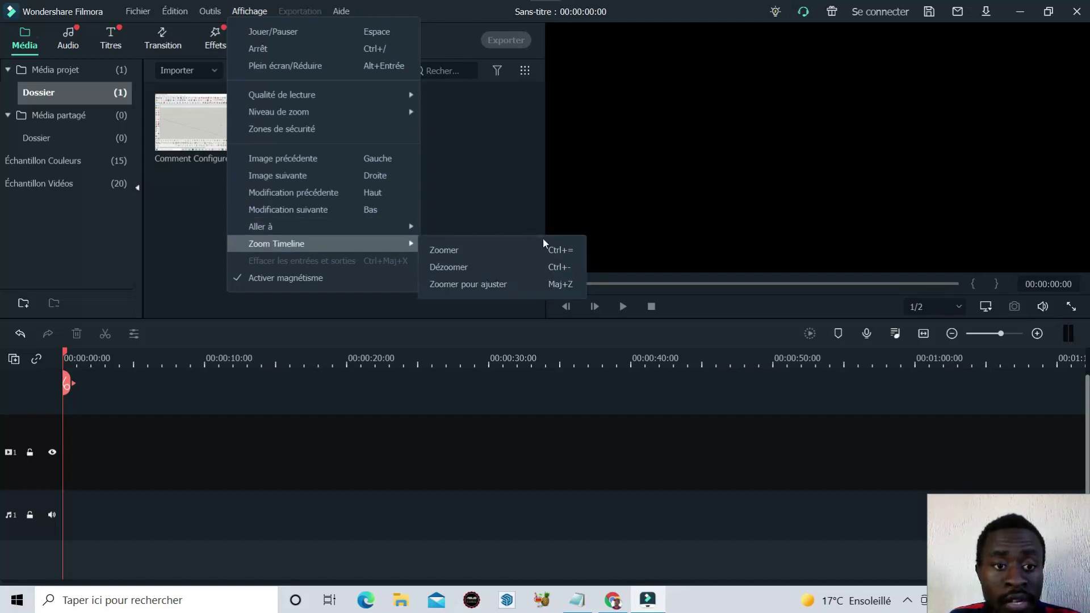
{"action": "left_click", "coordinate": [503, 169]}
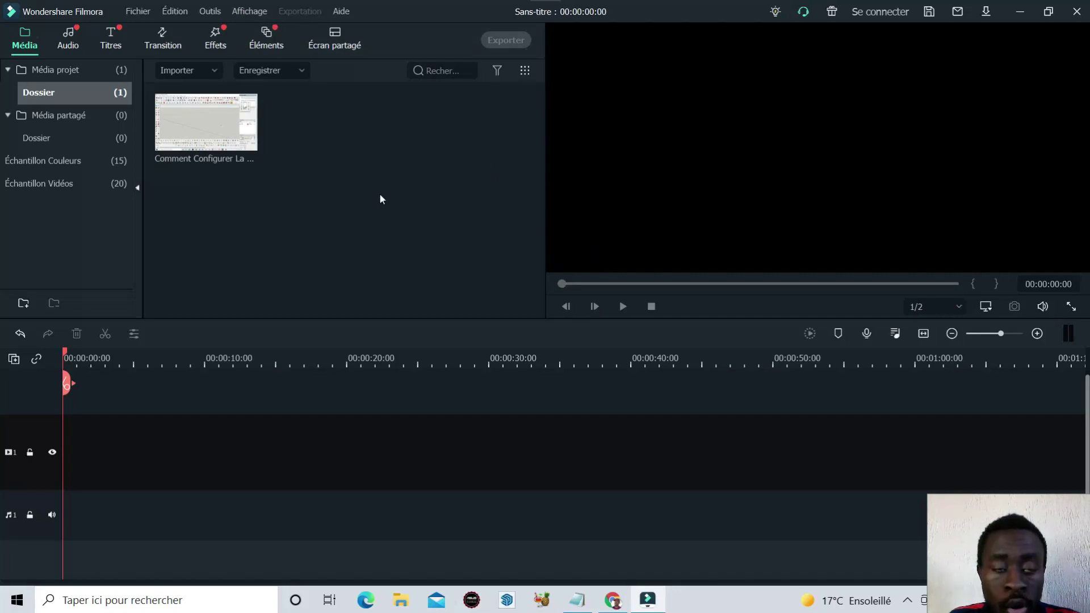
{"action": "left_click", "coordinate": [341, 11]}
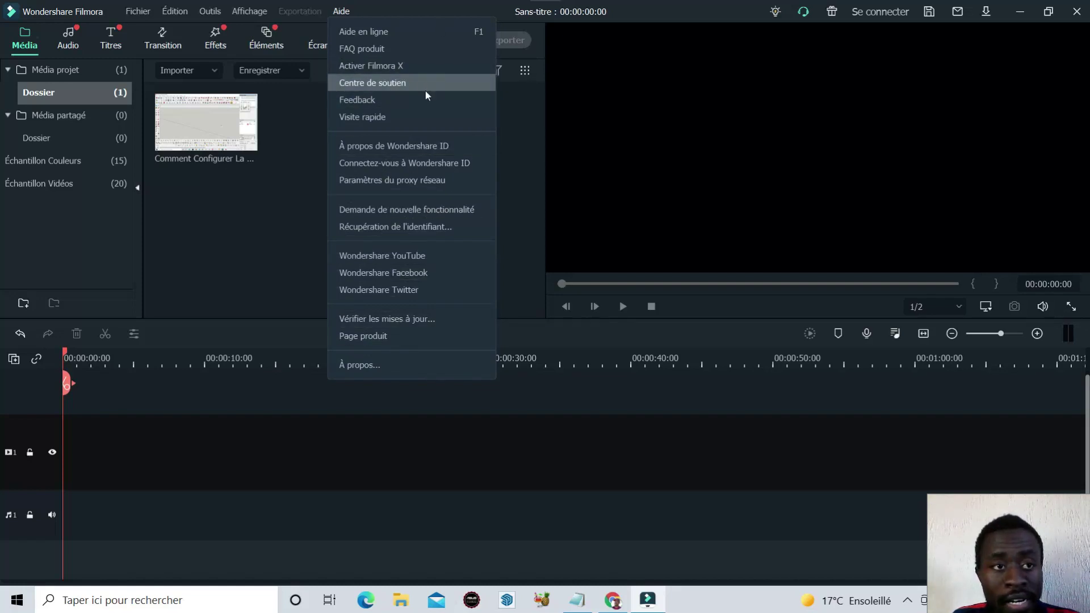
{"action": "left_click", "coordinate": [273, 195]}
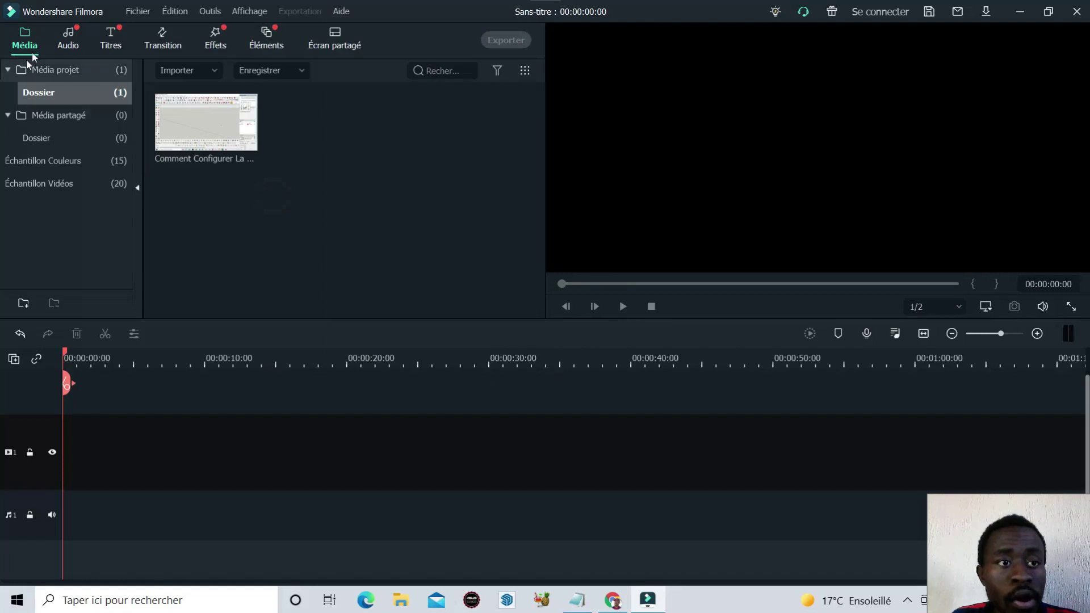
Browse the included audio tracks, their categories and the audio favourites, dismissing the free-trial advert
{"action": "left_click", "coordinate": [64, 44]}
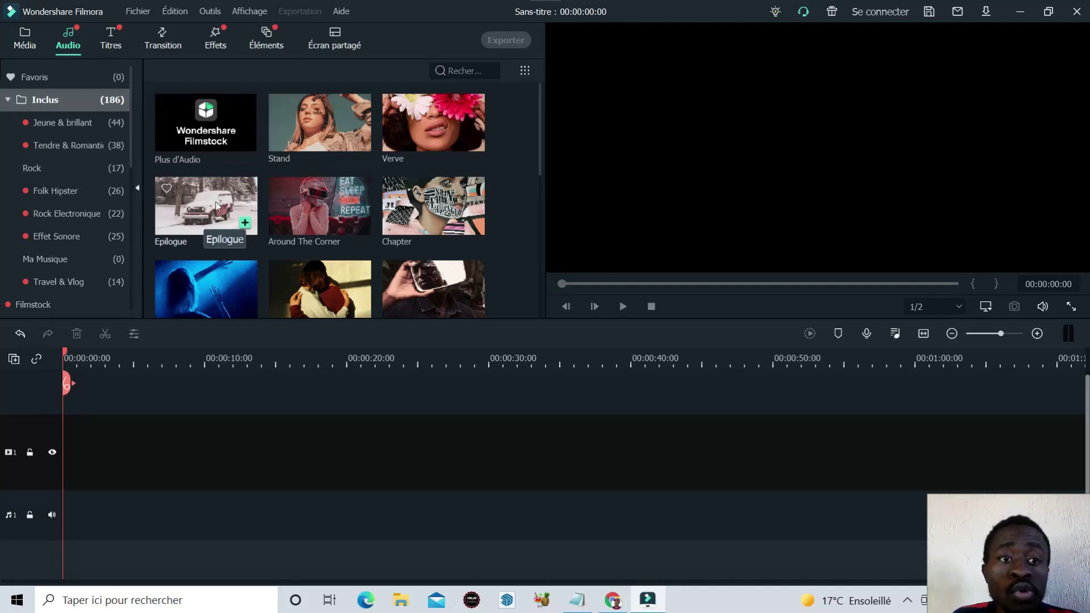
{"action": "scroll", "coordinate": [248, 202], "scroll_direction": "down", "scroll_amount": 5}
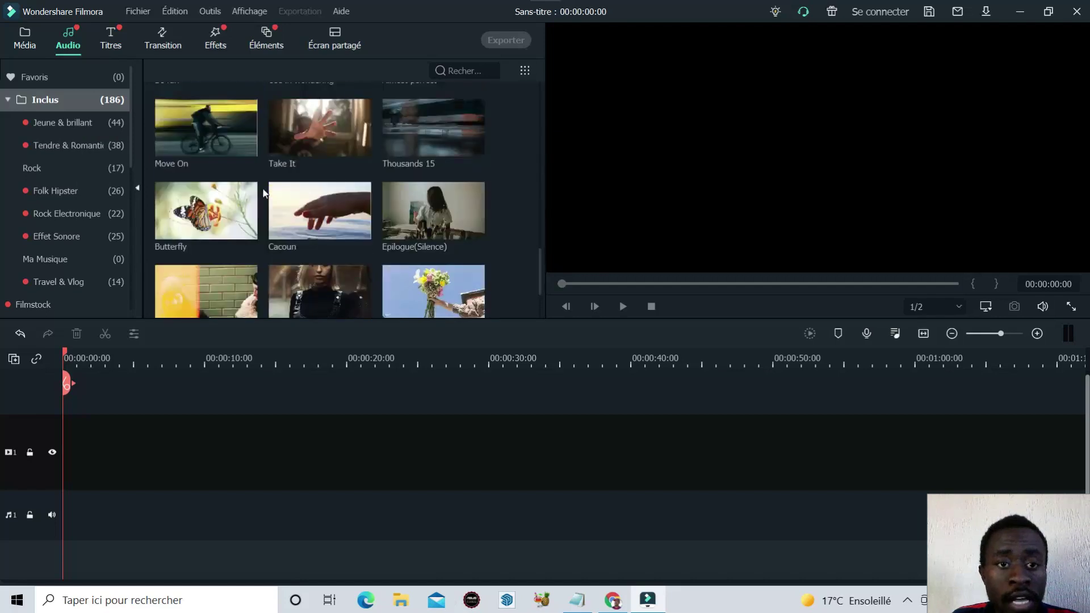
{"action": "scroll", "coordinate": [363, 216], "scroll_direction": "up", "scroll_amount": 5}
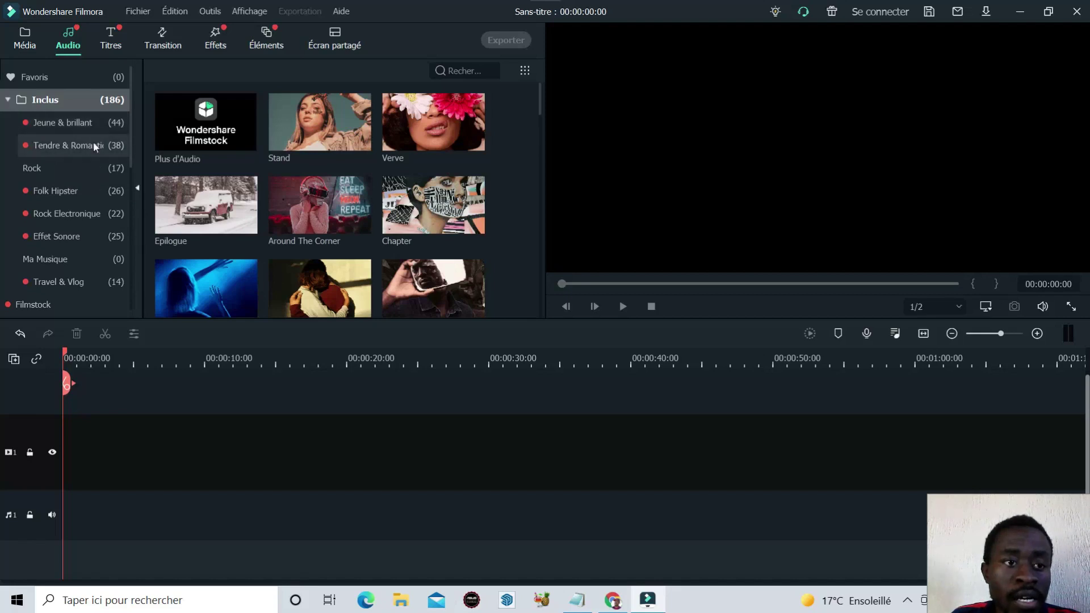
{"action": "left_click", "coordinate": [76, 146]}
{"action": "left_click", "coordinate": [66, 100]}
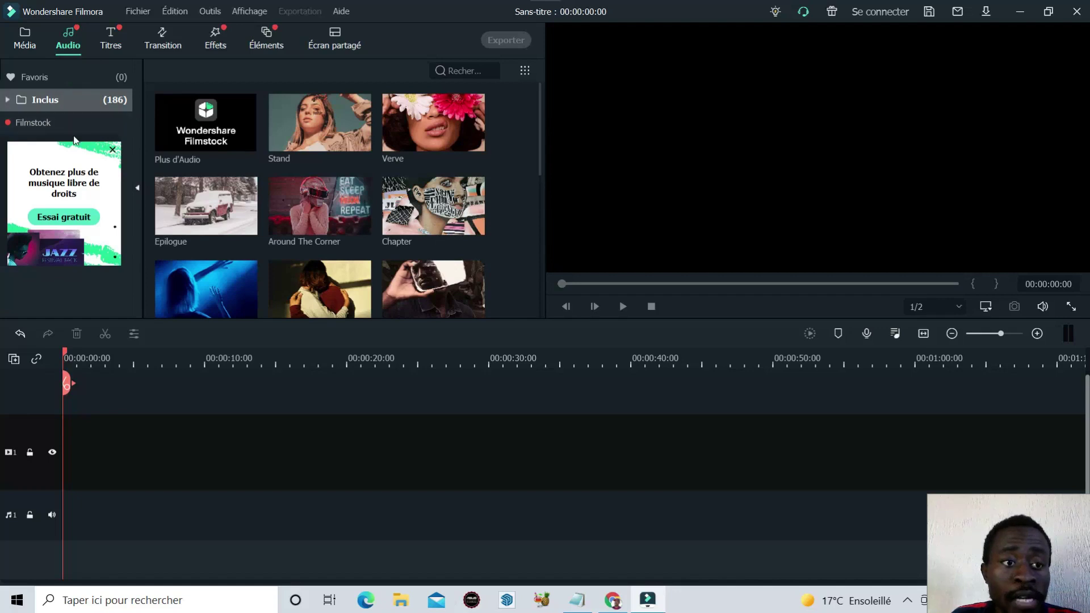
{"action": "left_click", "coordinate": [111, 150]}
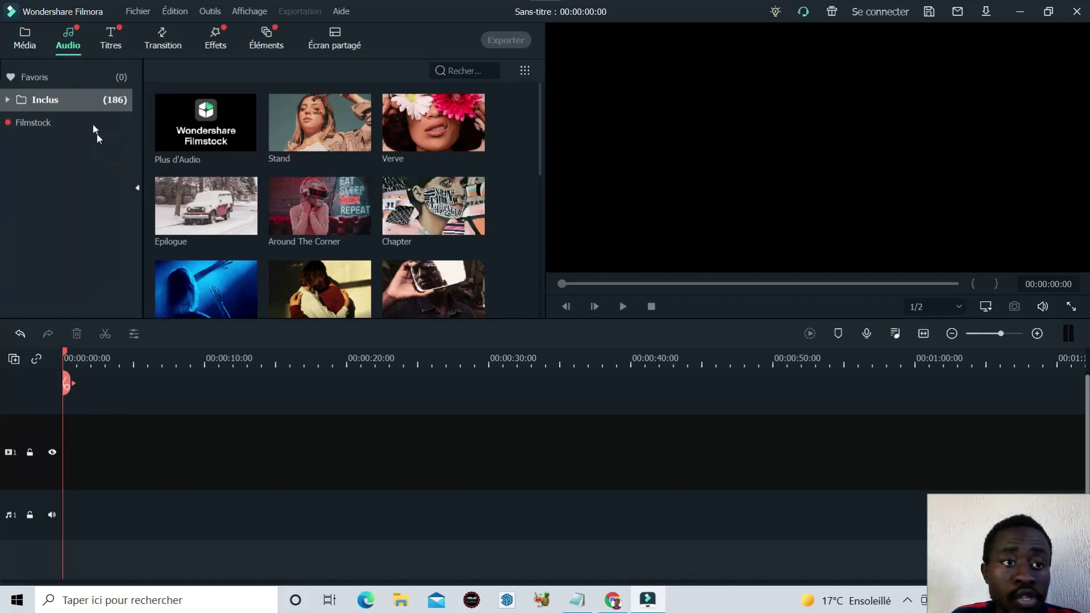
{"action": "left_click", "coordinate": [72, 96]}
{"action": "left_click", "coordinate": [69, 78]}
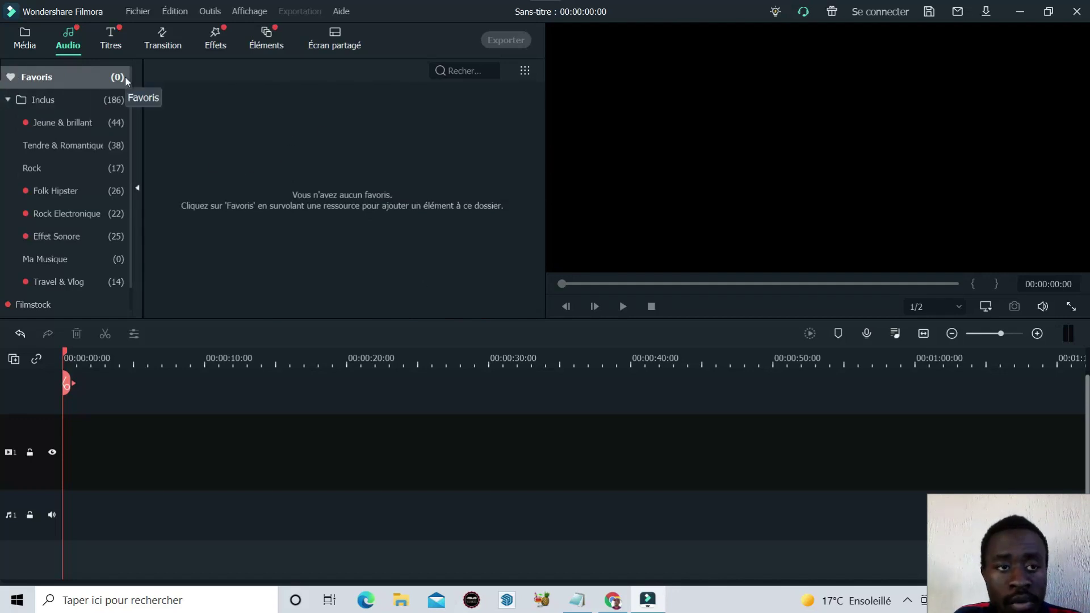
Add the included track "Around The Corner" to the audio favourites and remove it again after a short preview
{"action": "left_click", "coordinate": [88, 94]}
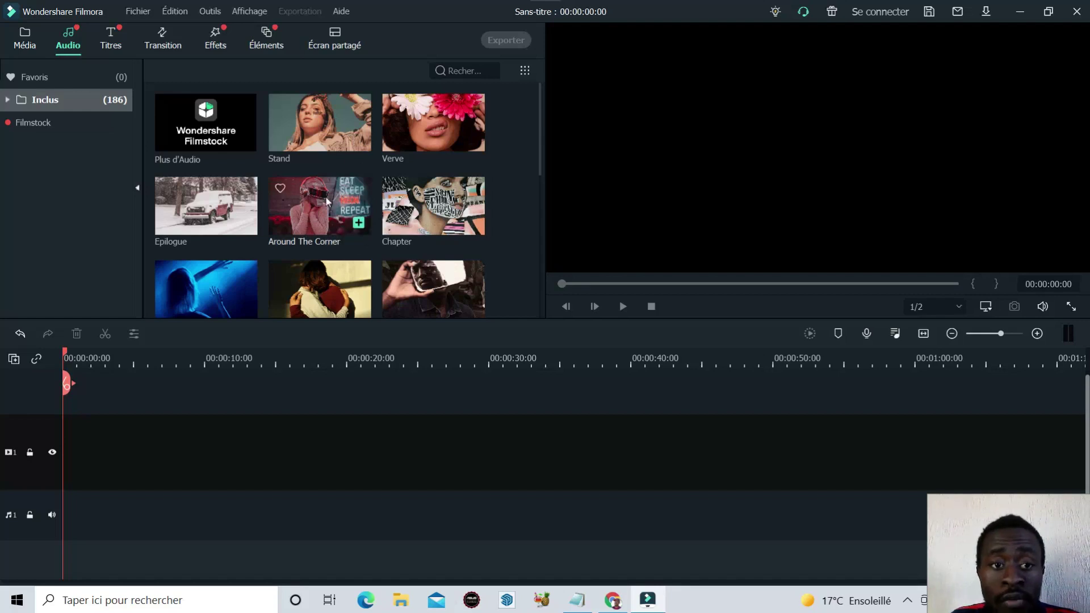
{"action": "left_click", "coordinate": [281, 186]}
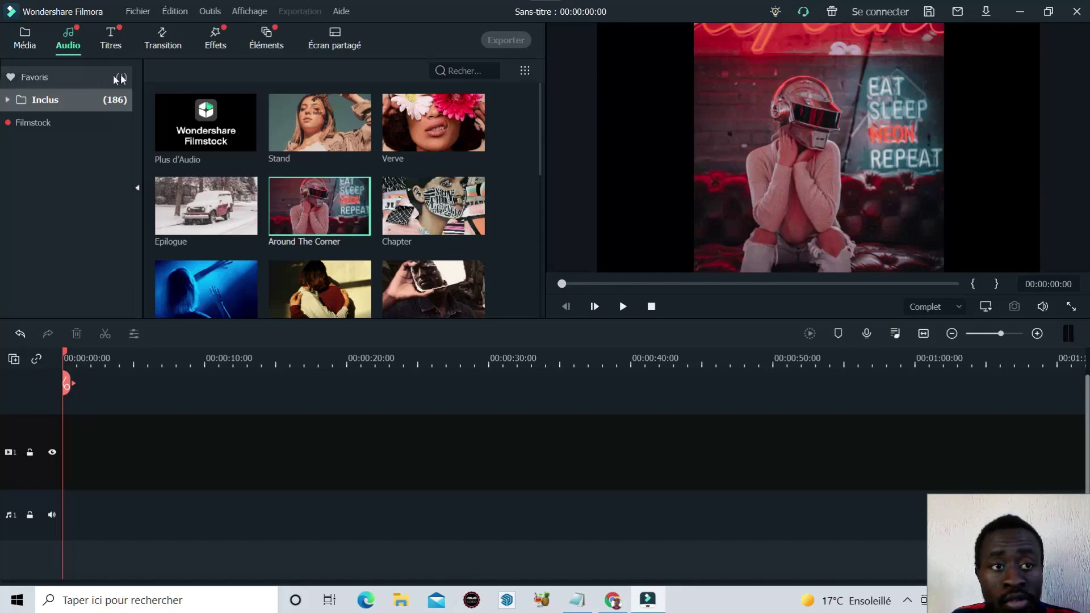
{"action": "left_click", "coordinate": [623, 307]}
{"action": "left_click", "coordinate": [623, 307]}
{"action": "left_click", "coordinate": [279, 187]}
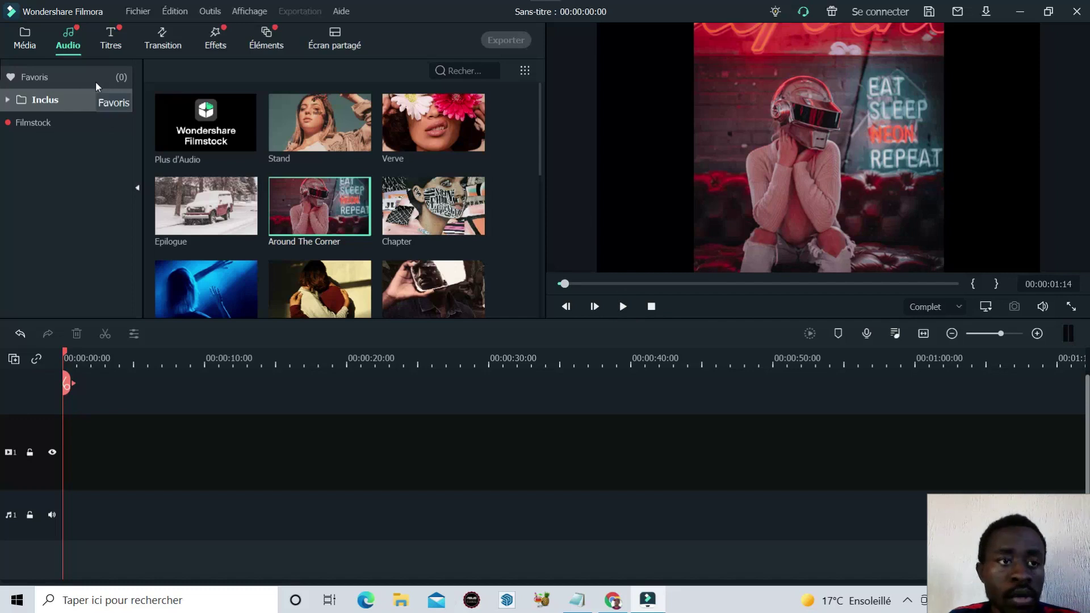
Browse the included audio categories from Rock and Folk Hipster to Effet Sonore, Ma Musique and Travel & Vlog, plus the Filmstock offer
{"action": "left_click", "coordinate": [9, 100]}
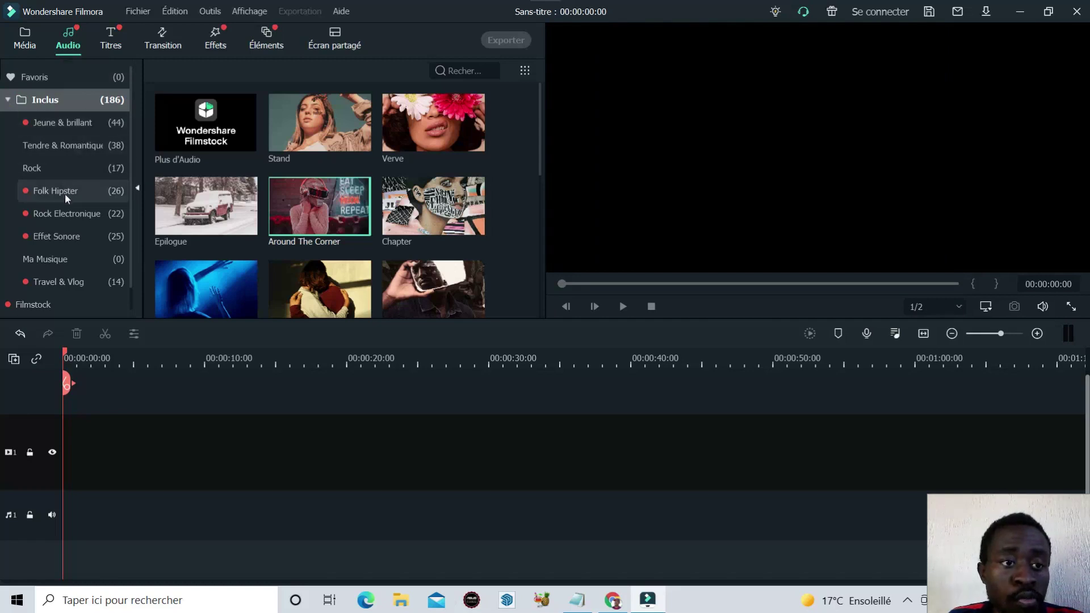
{"action": "left_click", "coordinate": [80, 170]}
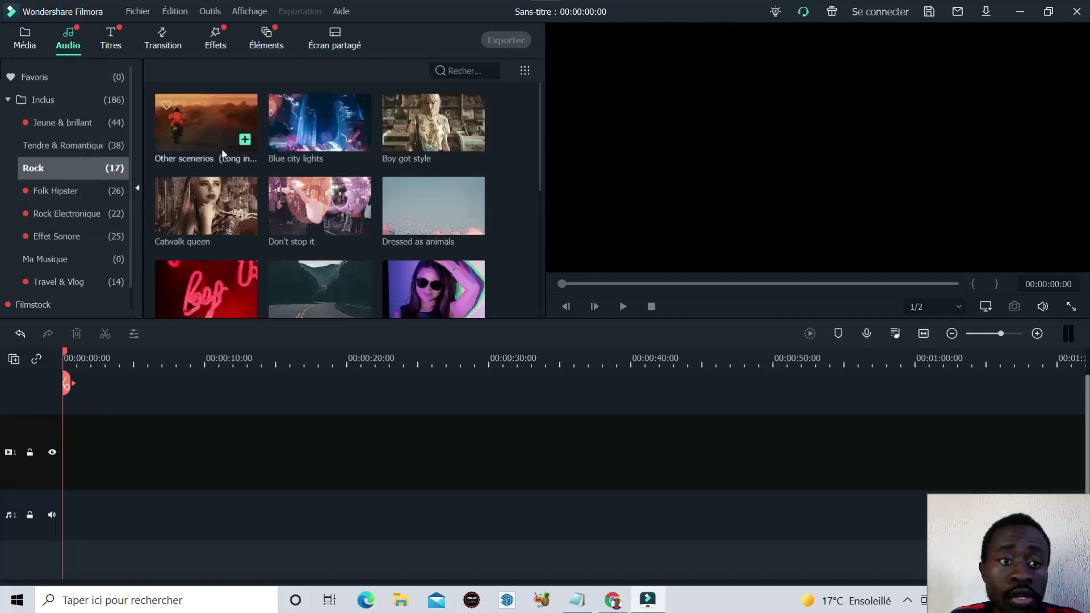
{"action": "left_click", "coordinate": [93, 196]}
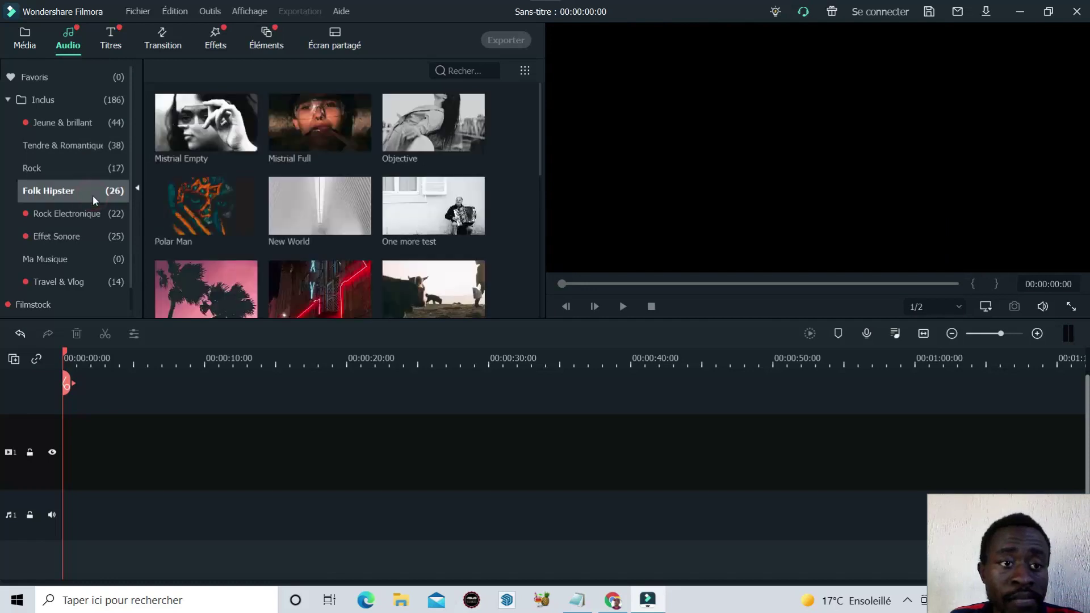
{"action": "left_click", "coordinate": [73, 224]}
{"action": "left_click", "coordinate": [80, 237]}
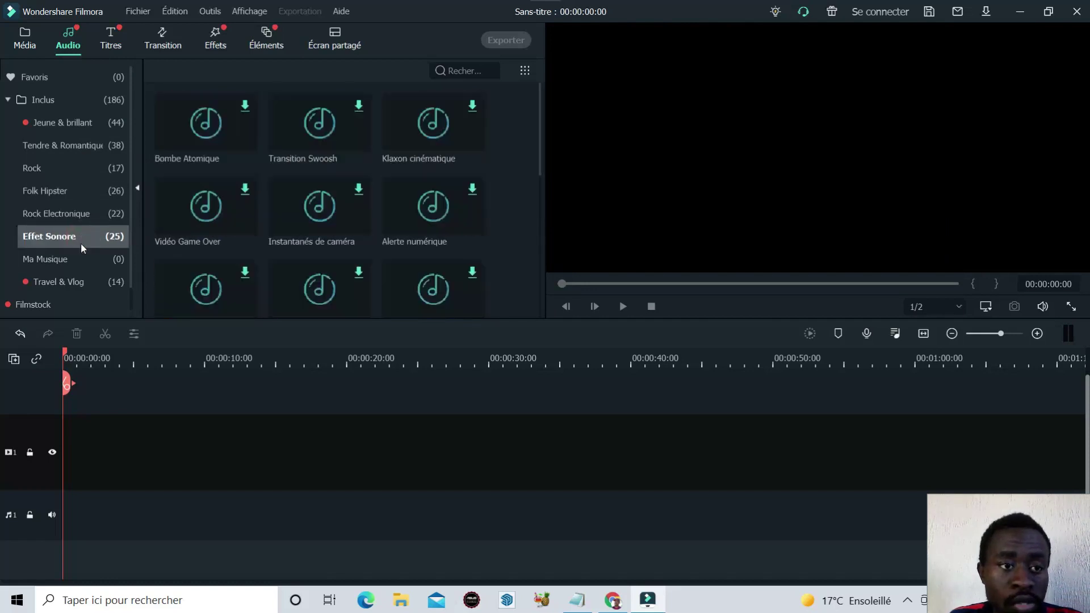
{"action": "left_click", "coordinate": [83, 258]}
{"action": "left_click", "coordinate": [63, 284]}
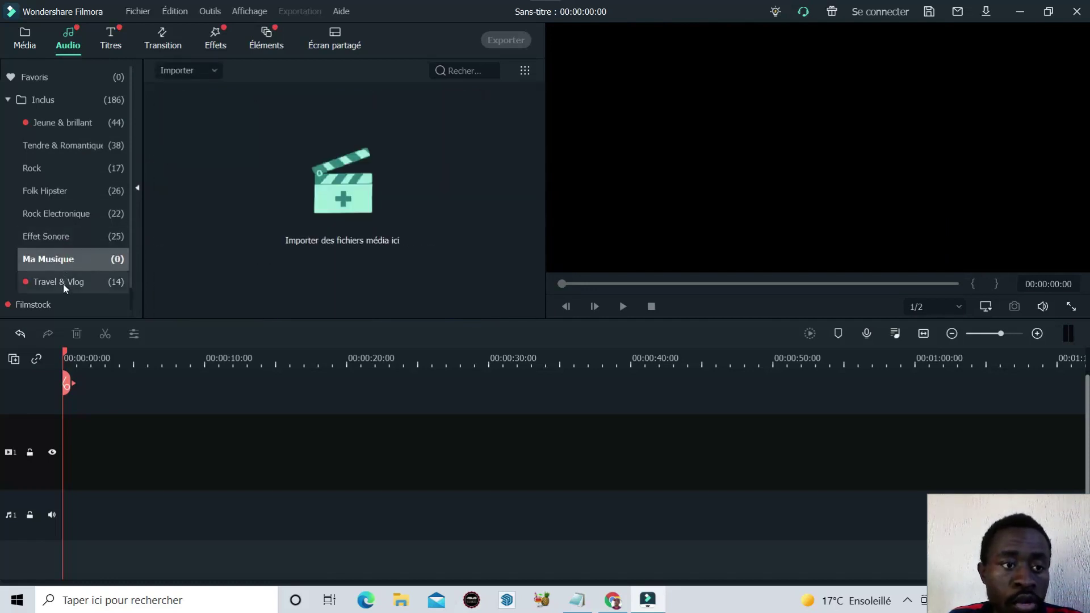
{"action": "left_click", "coordinate": [34, 305]}
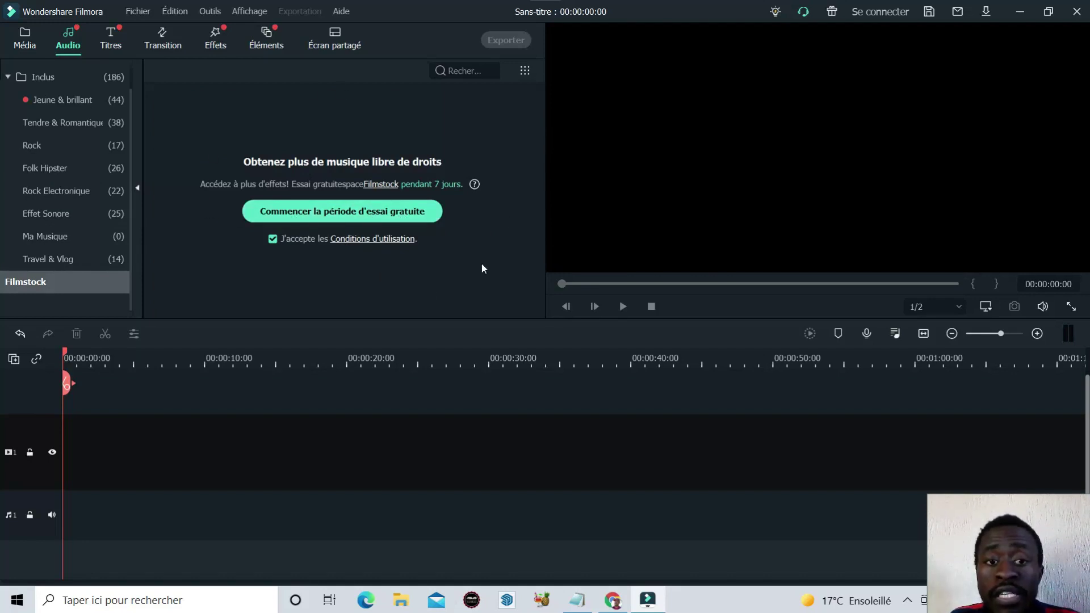
{"action": "left_click", "coordinate": [34, 261]}
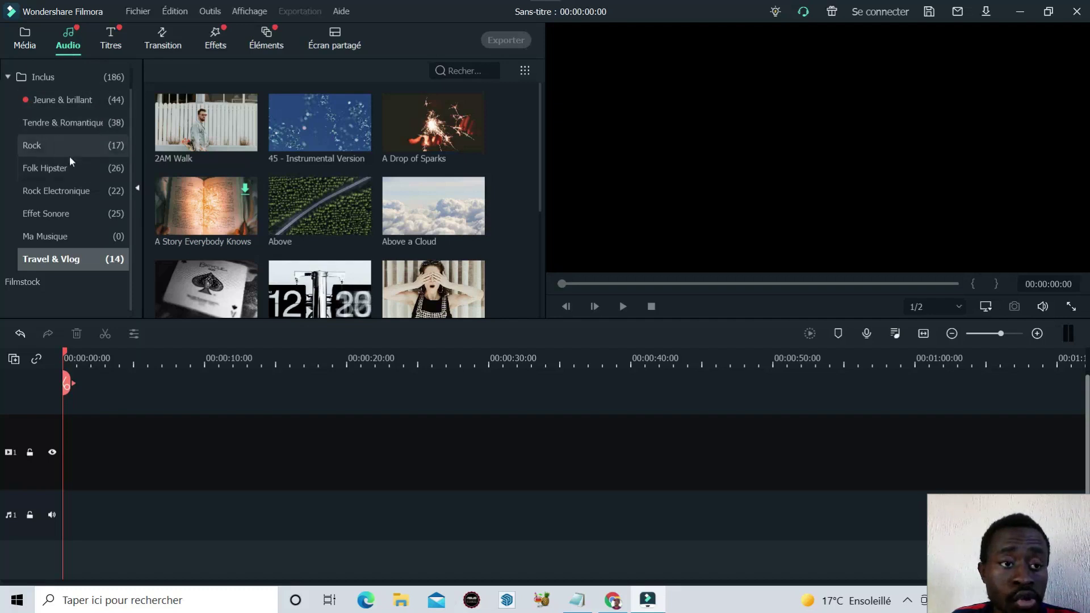
Show the titles library and look through its included title templates, such as the text captions
{"action": "left_click", "coordinate": [112, 46]}
{"action": "left_click", "coordinate": [112, 47]}
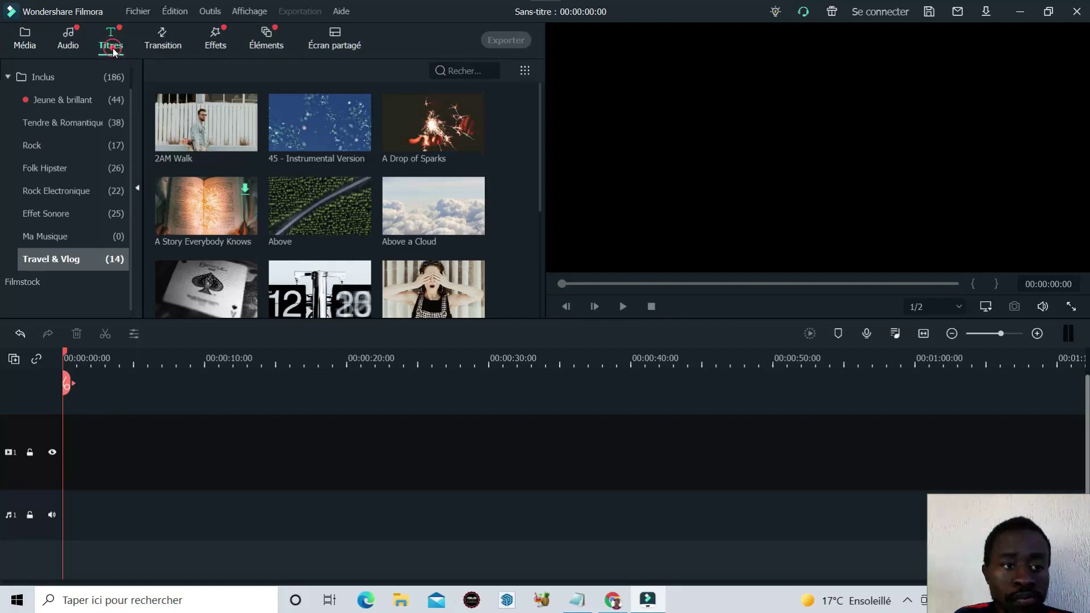
{"action": "left_click", "coordinate": [113, 46]}
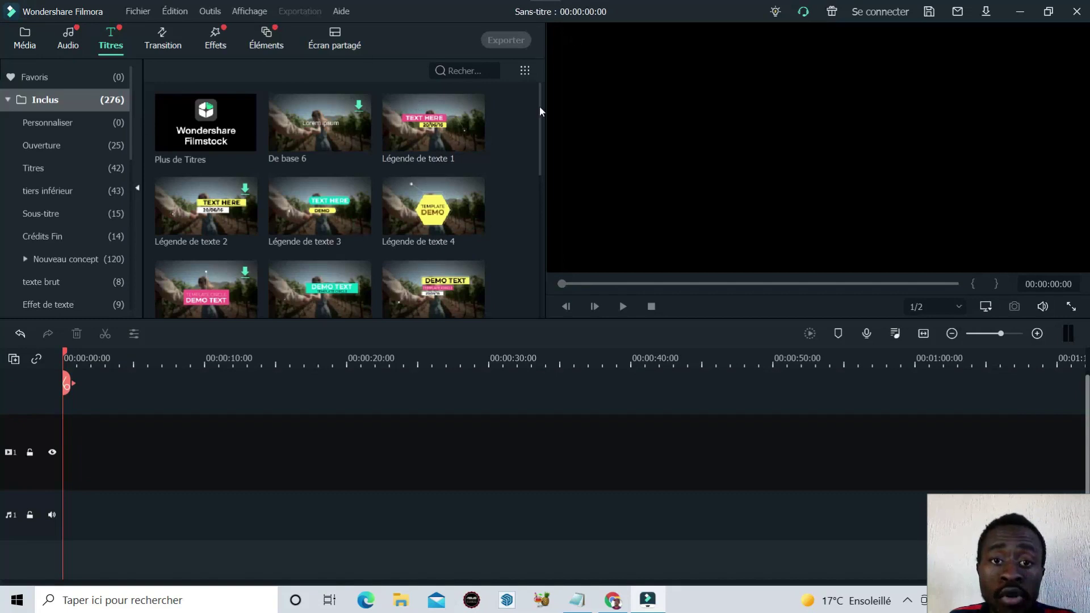
{"action": "mouse_move", "coordinate": [539, 97]}
{"action": "left_mouse_down"}
{"action": "mouse_move", "coordinate": [522, 242]}
{"action": "mouse_move", "coordinate": [520, 165]}
{"action": "mouse_move", "coordinate": [540, 117]}
{"action": "left_mouse_up"}
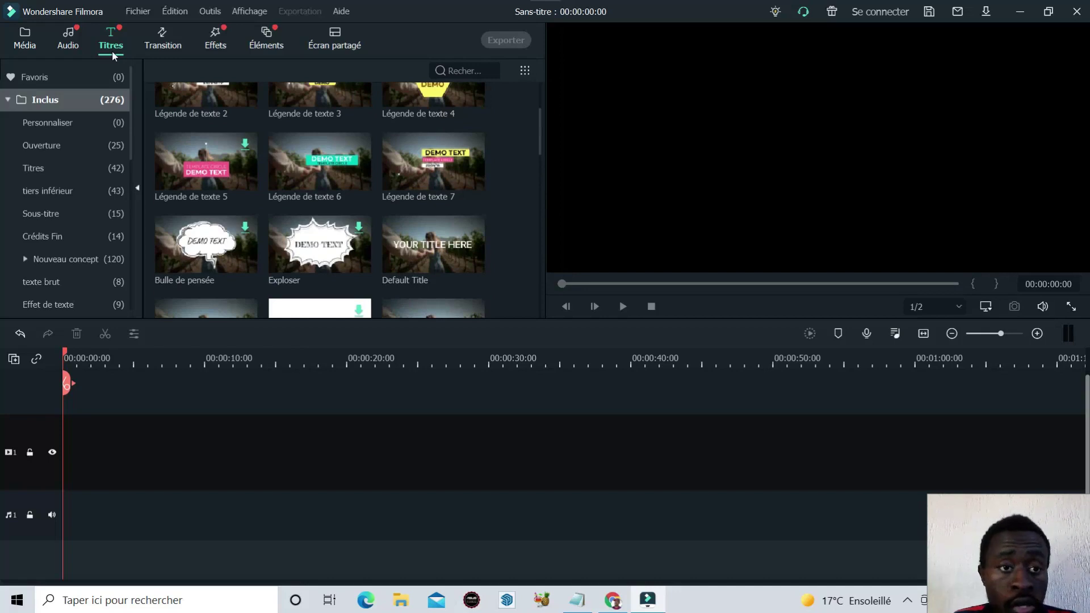
{"action": "mouse_move", "coordinate": [243, 185]}
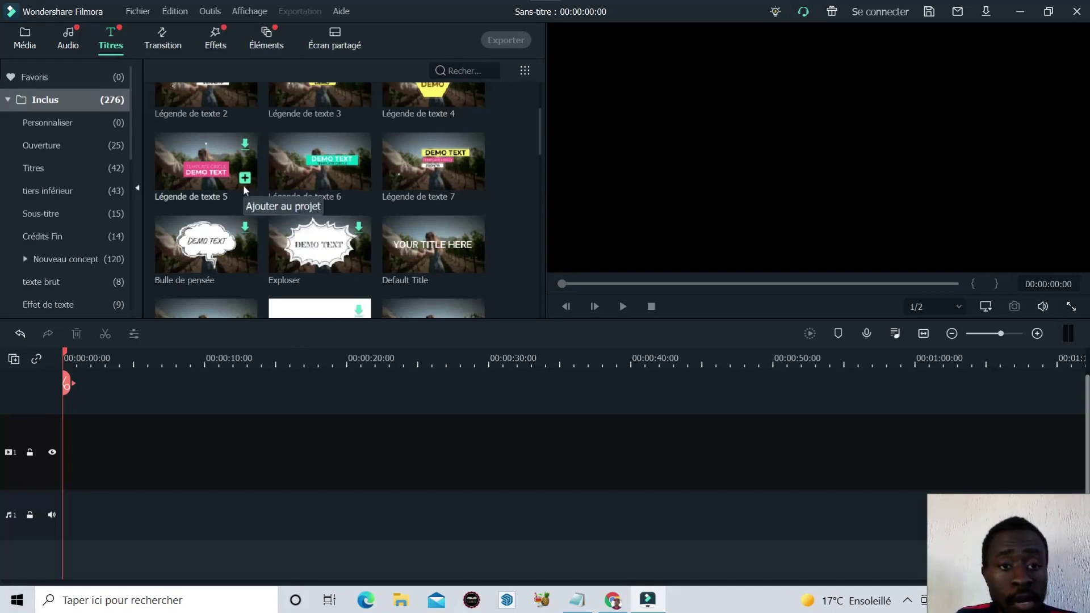
Browse the Personnaliser, Ouverture and Titres categories of the title templates
{"action": "left_click", "coordinate": [59, 126]}
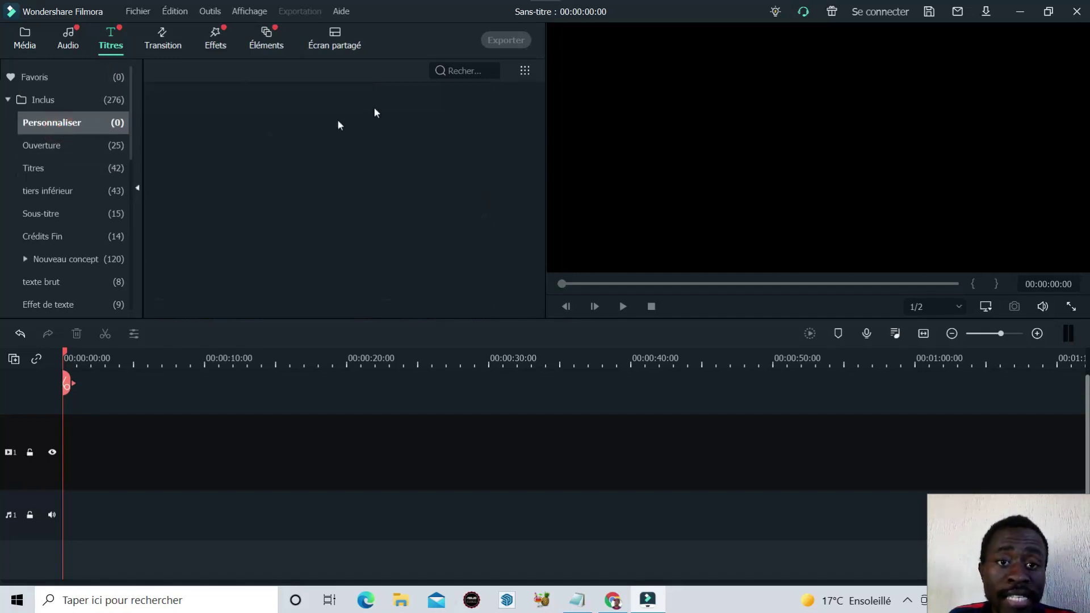
{"action": "left_click", "coordinate": [62, 145]}
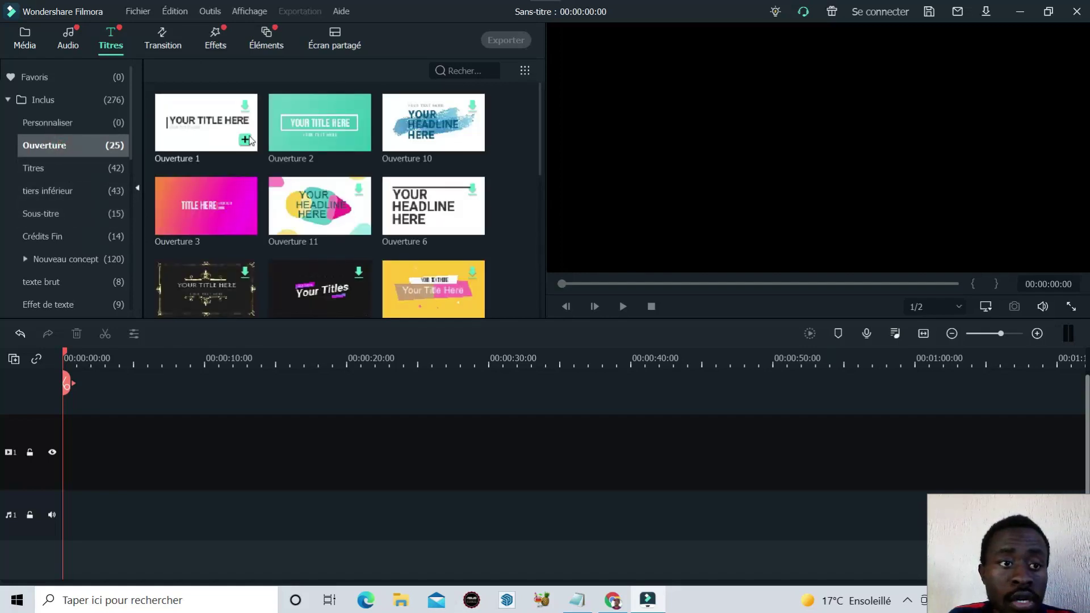
{"action": "scroll", "coordinate": [294, 140], "scroll_direction": "down", "scroll_amount": 8}
{"action": "scroll", "coordinate": [304, 207], "scroll_direction": "up", "scroll_amount": 8}
{"action": "left_click", "coordinate": [35, 167]}
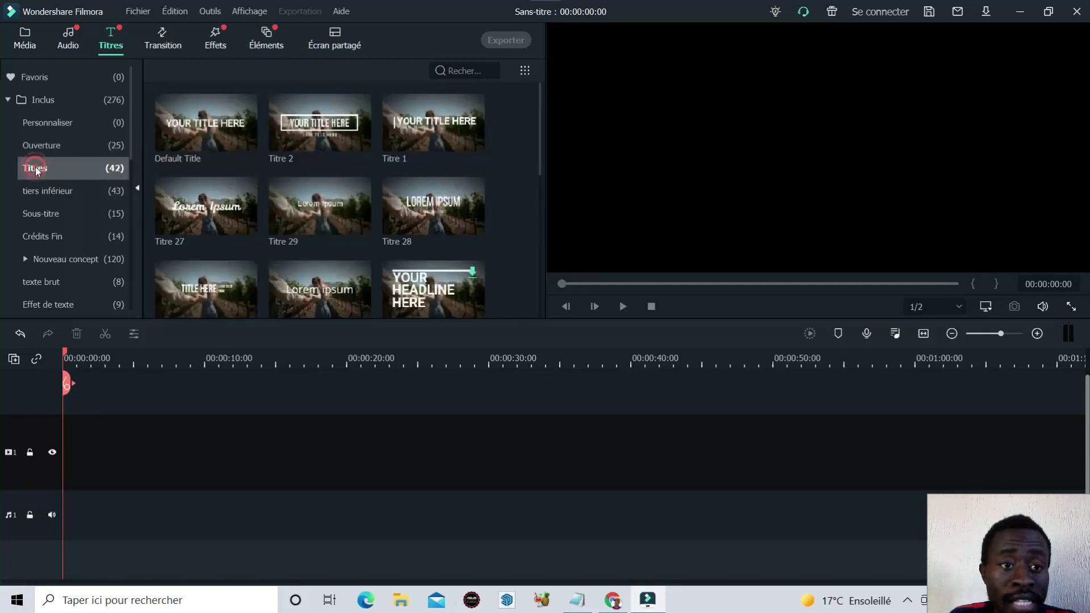
{"action": "scroll", "coordinate": [323, 176], "scroll_direction": "down", "scroll_amount": 5}
{"action": "scroll", "coordinate": [364, 196], "scroll_direction": "up", "scroll_amount": 5}
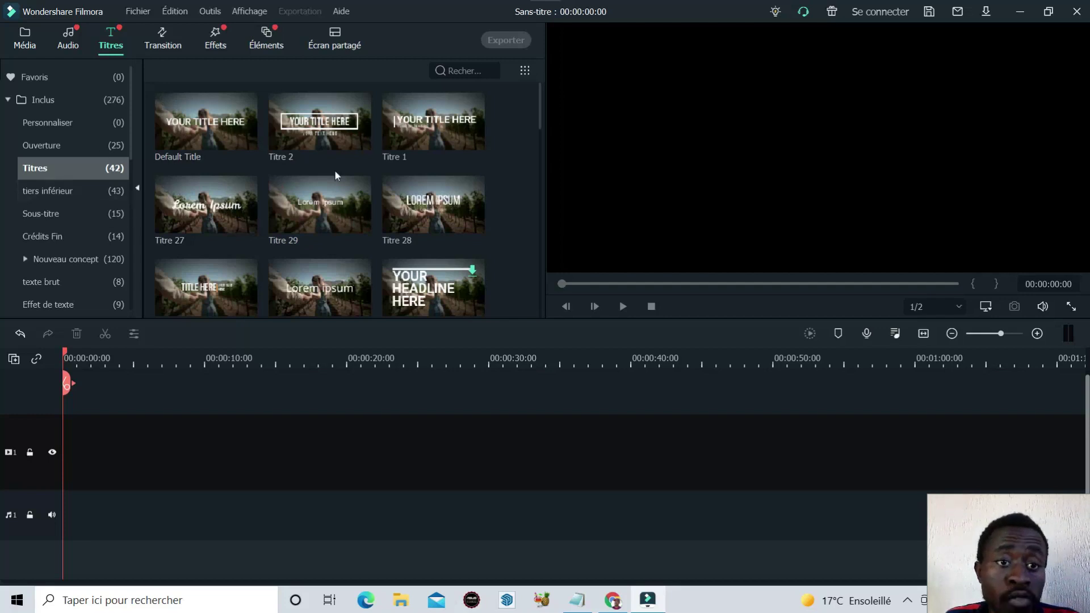
{"action": "scroll", "coordinate": [336, 171], "scroll_direction": "down", "scroll_amount": 5}
{"action": "scroll", "coordinate": [225, 204], "scroll_direction": "up", "scroll_amount": 5}
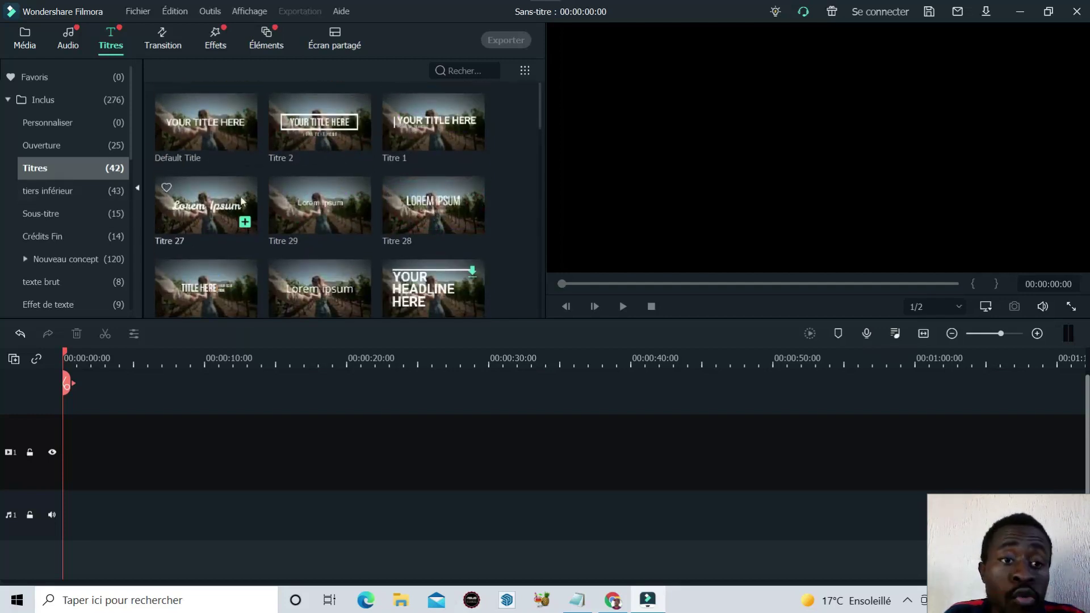
{"action": "scroll", "coordinate": [227, 193], "scroll_direction": "down", "scroll_amount": 5}
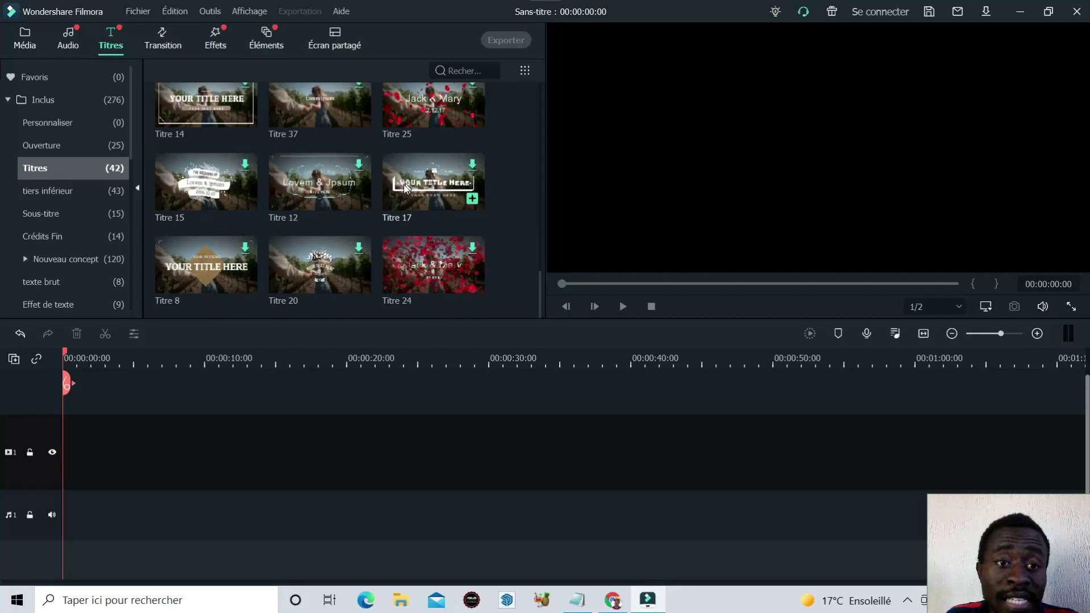
Look through the lower-third, subtitle and end-credit templates and preview the Crédits 1 template
{"action": "left_click", "coordinate": [57, 193]}
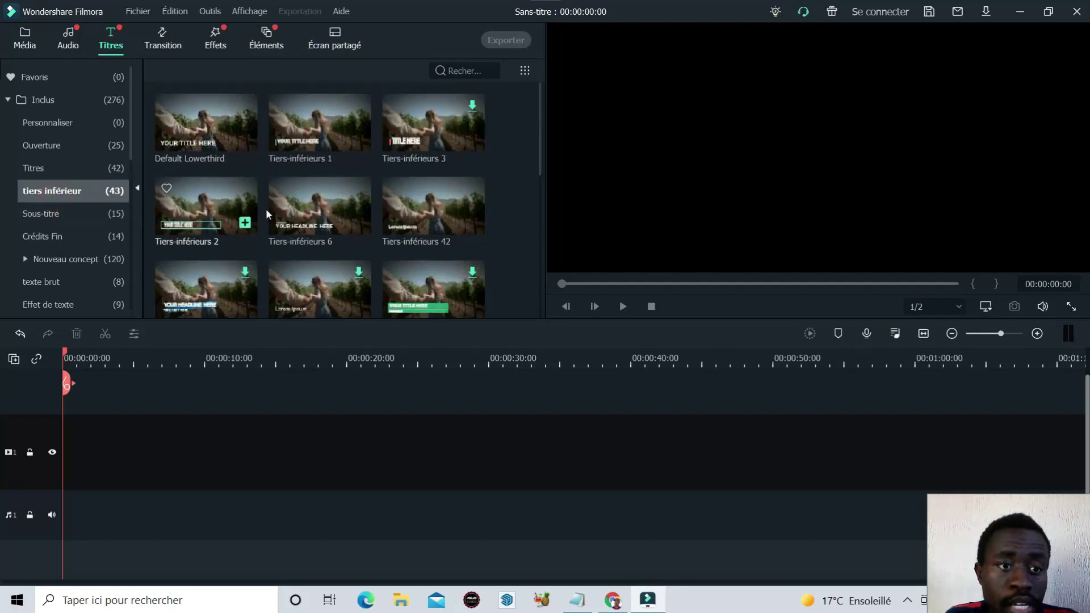
{"action": "left_click", "coordinate": [46, 213]}
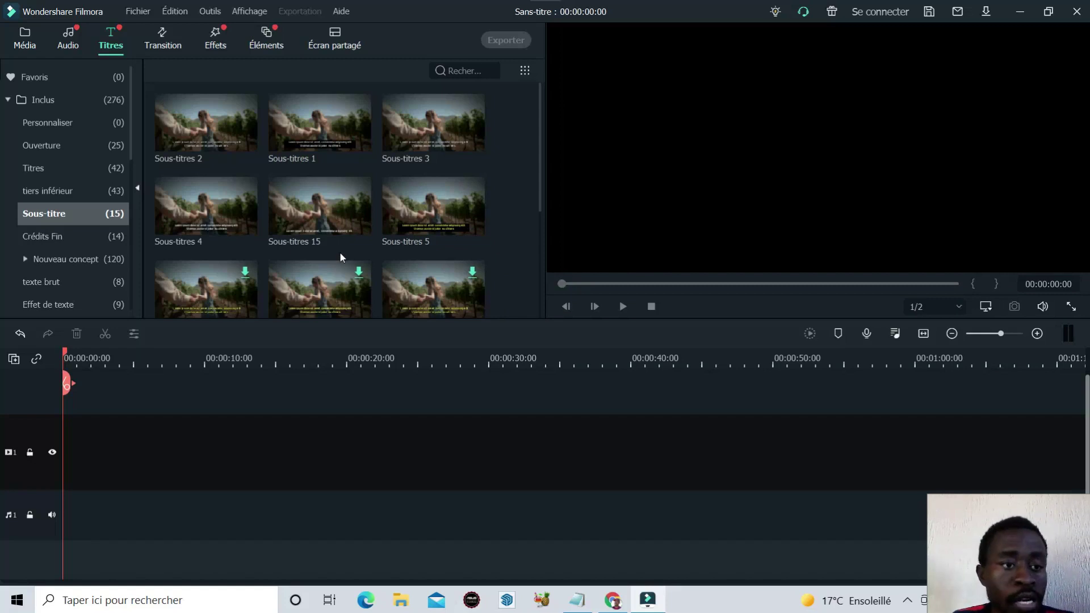
{"action": "left_click", "coordinate": [60, 236]}
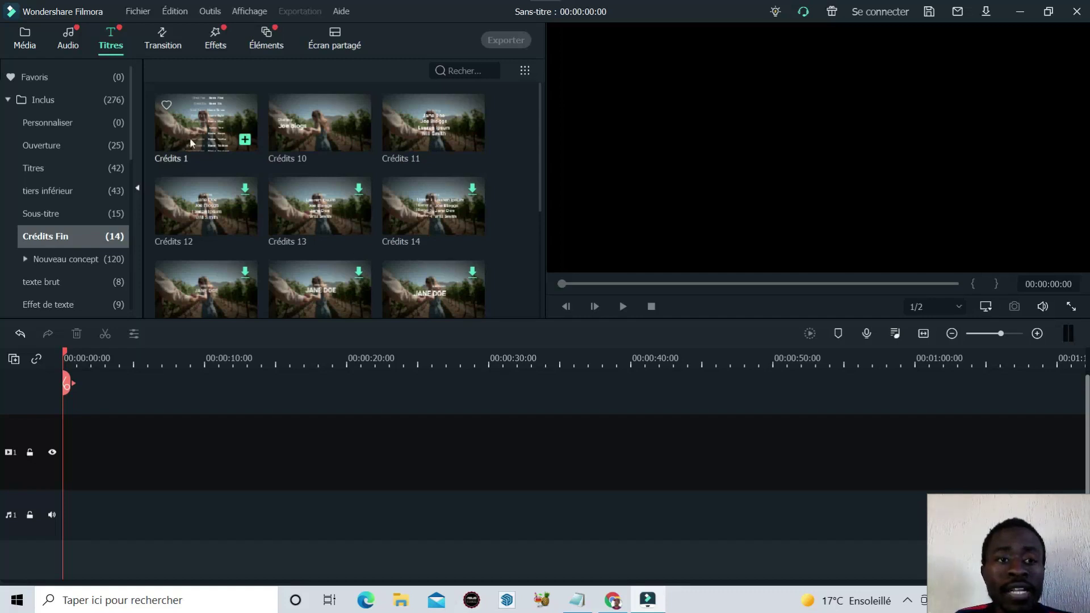
{"action": "left_click", "coordinate": [222, 135]}
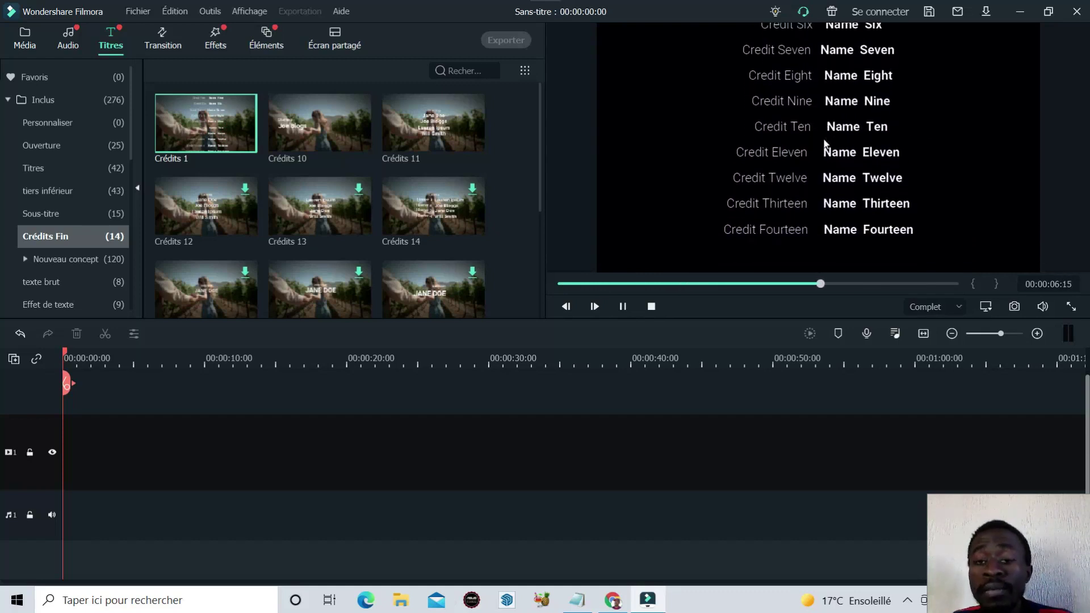
Browse the Nouveau concept templates with their Titles subcategory, then the texte brut and Effet de texte categories
{"action": "left_click", "coordinate": [74, 258]}
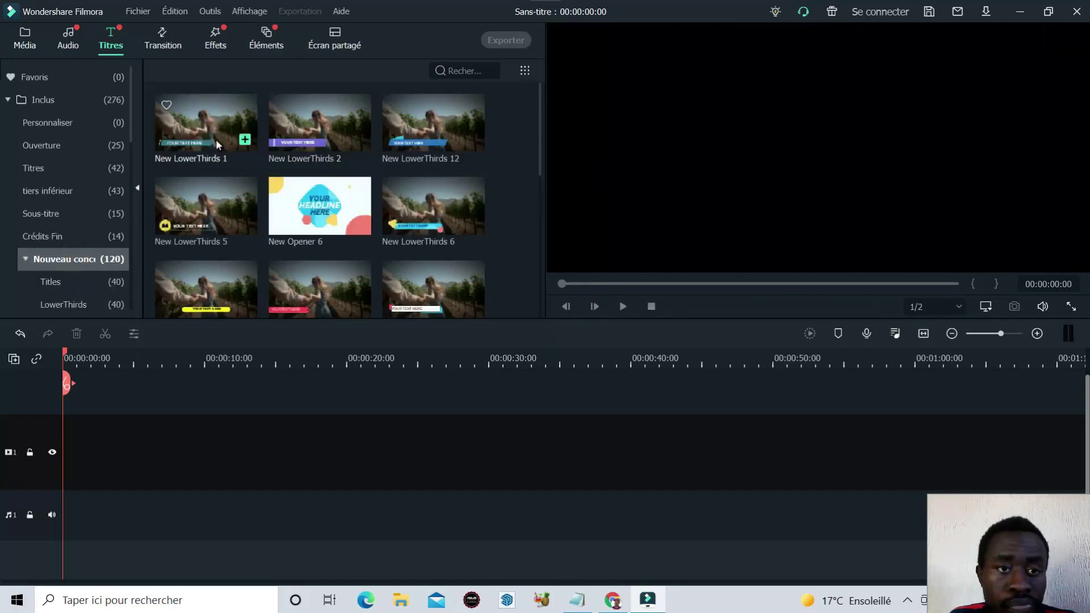
{"action": "scroll", "coordinate": [224, 134], "scroll_direction": "down", "scroll_amount": 10}
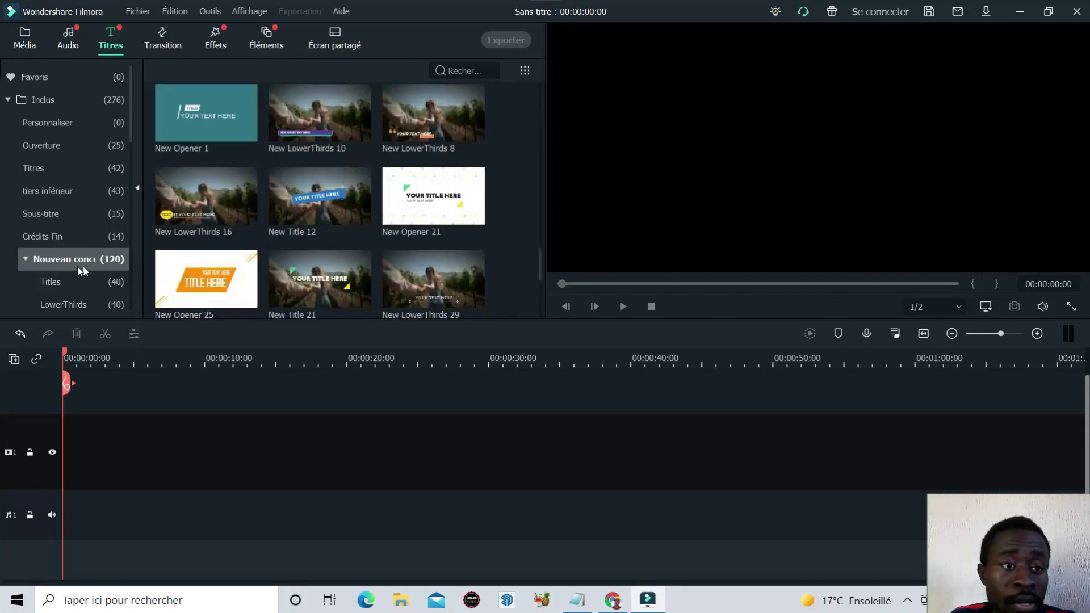
{"action": "left_click", "coordinate": [63, 282]}
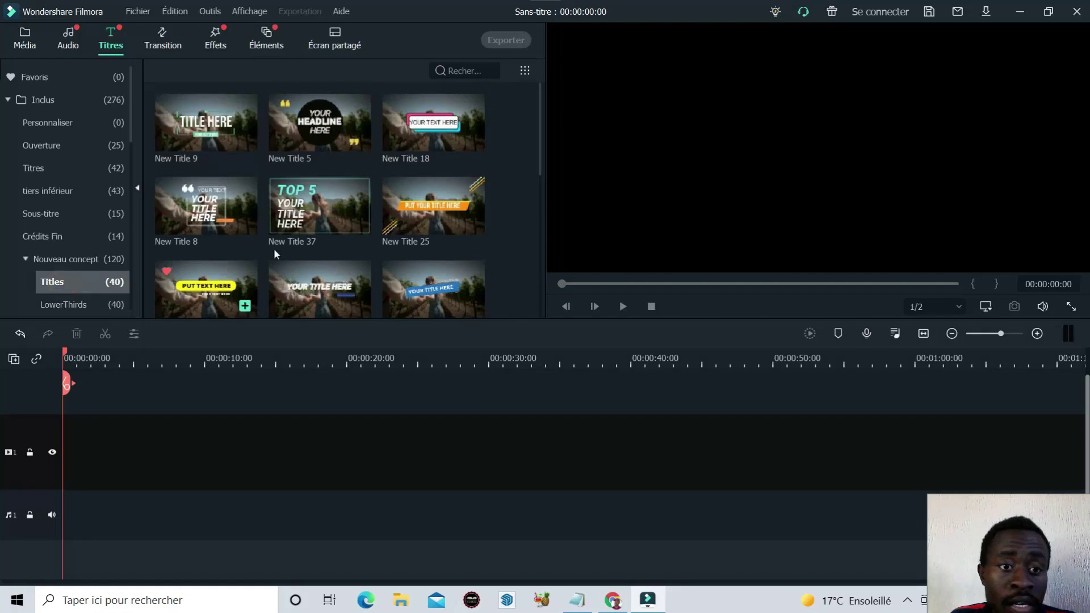
{"action": "scroll", "coordinate": [97, 278], "scroll_direction": "down", "scroll_amount": 3}
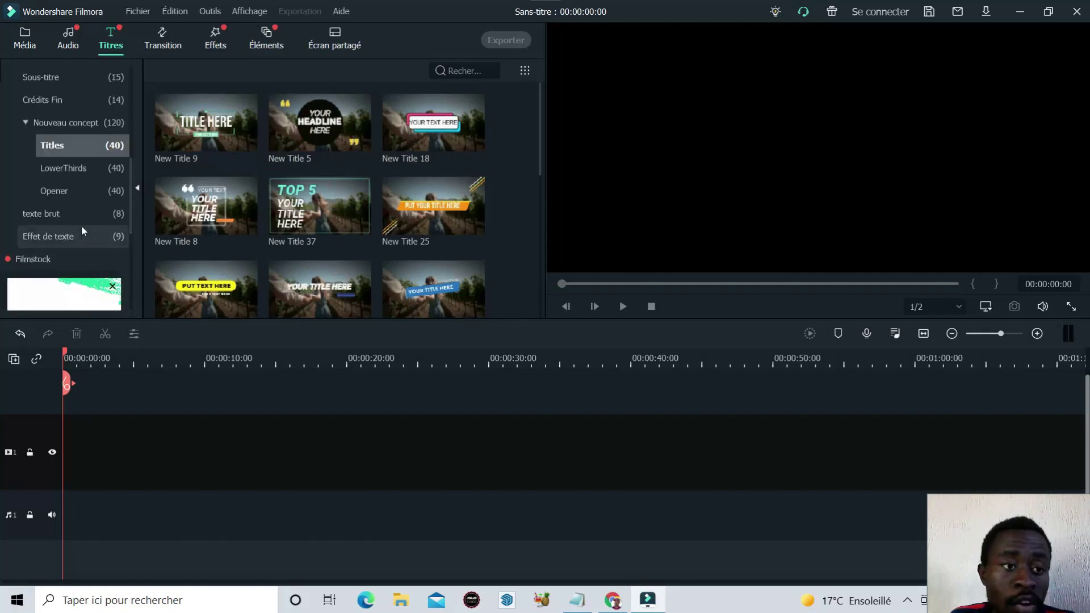
{"action": "left_click", "coordinate": [83, 206]}
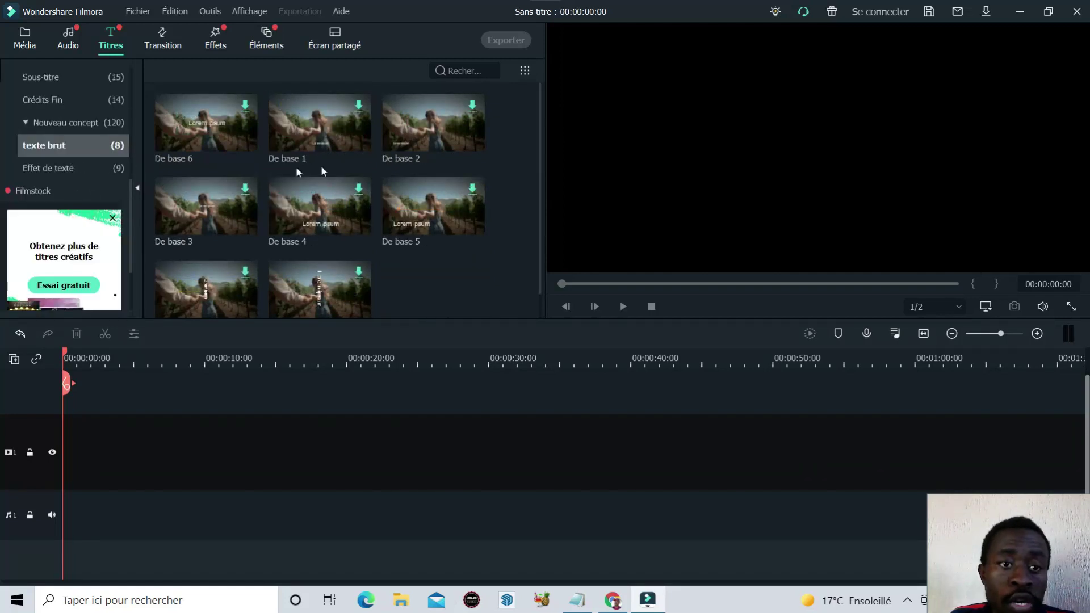
{"action": "left_click", "coordinate": [60, 167]}
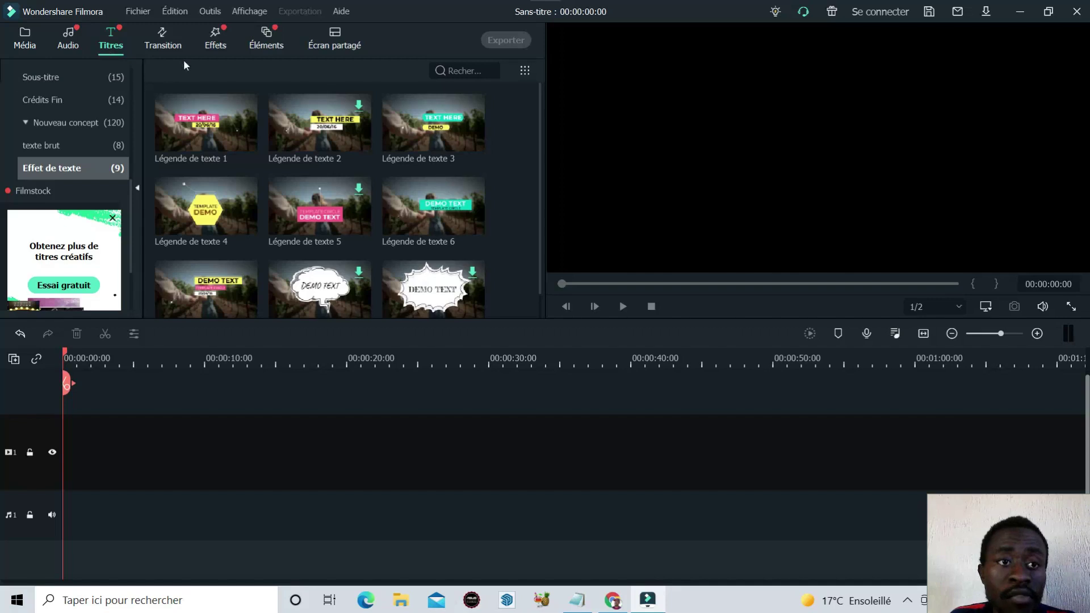
Show the transitions library and preview the Effacer, Flash and Tourbillon transitions
{"action": "left_click", "coordinate": [167, 46]}
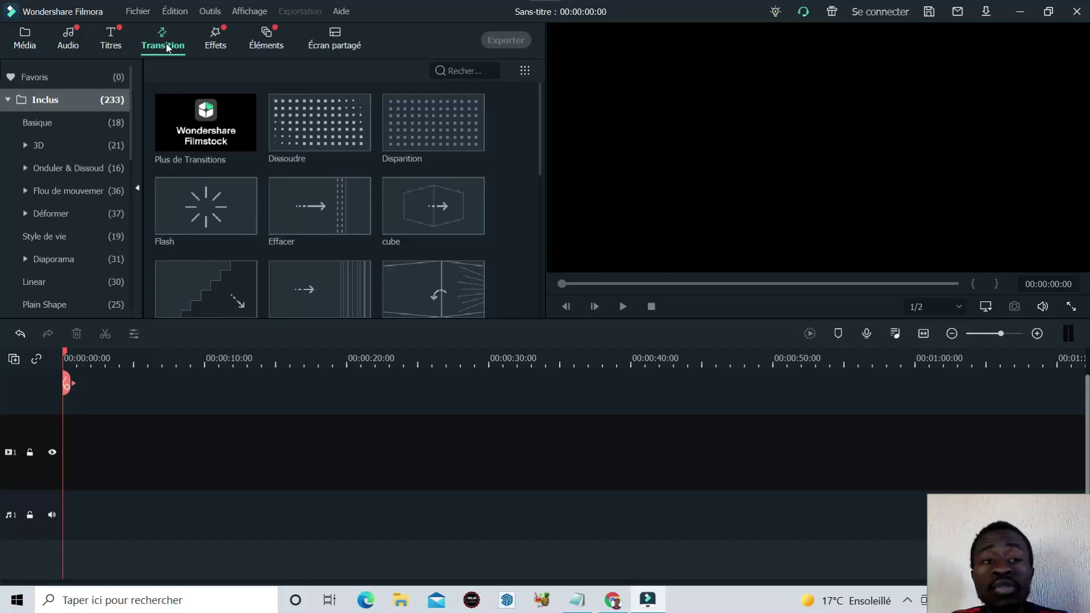
{"action": "left_click", "coordinate": [296, 214]}
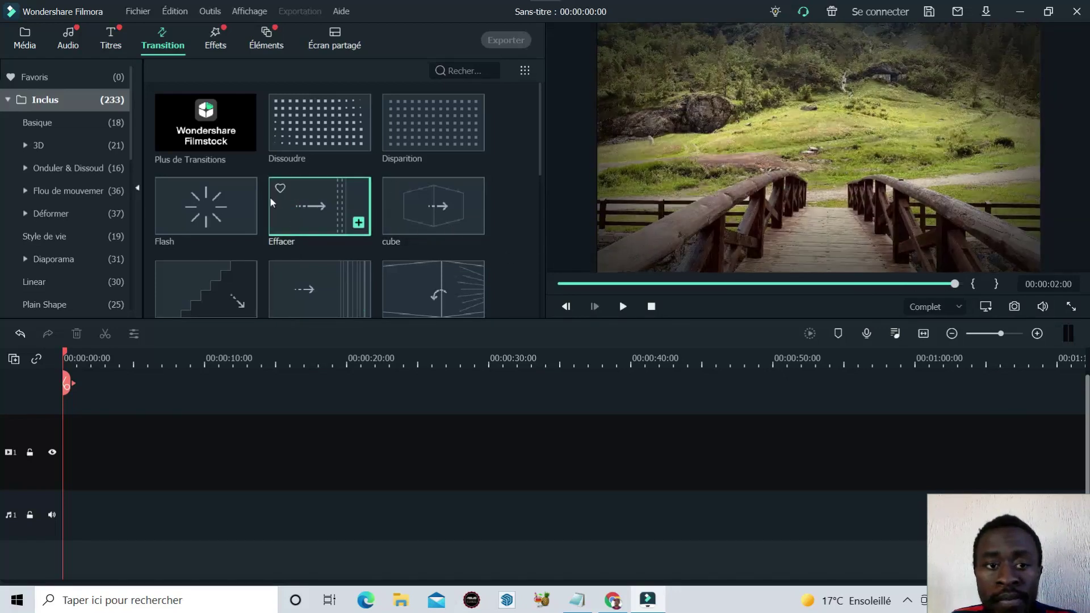
{"action": "left_click", "coordinate": [226, 194]}
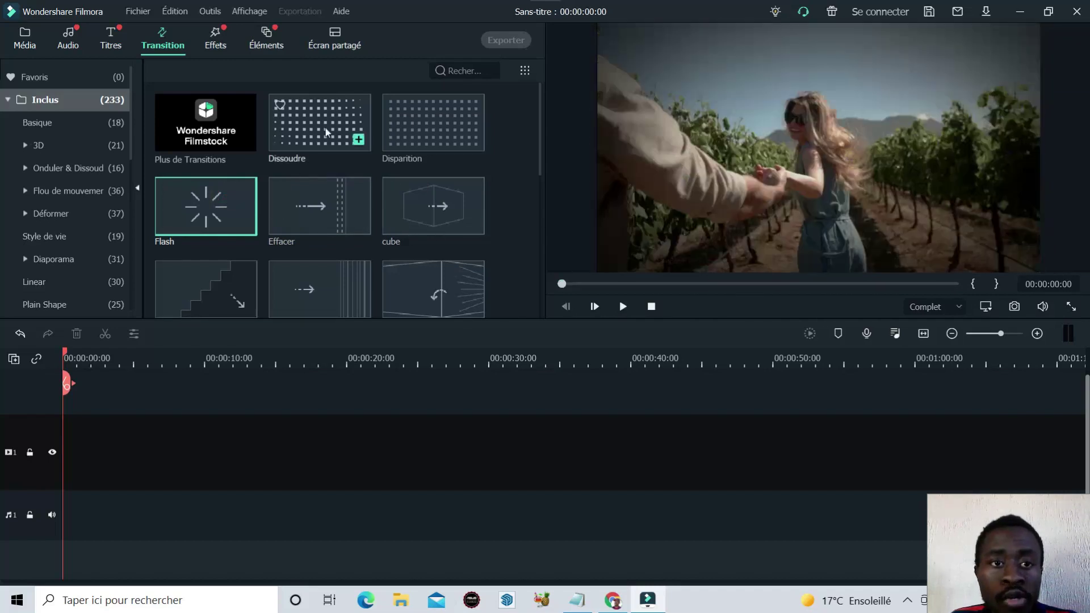
{"action": "scroll", "coordinate": [437, 281], "scroll_direction": "down", "scroll_amount": 5}
{"action": "left_click", "coordinate": [349, 202]}
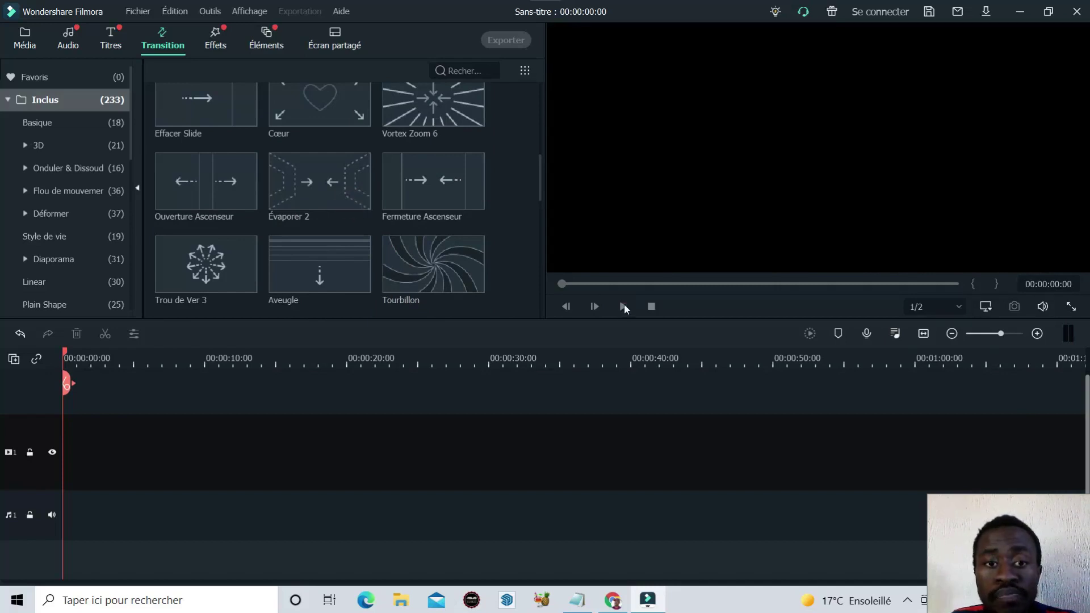
{"action": "left_click", "coordinate": [407, 275]}
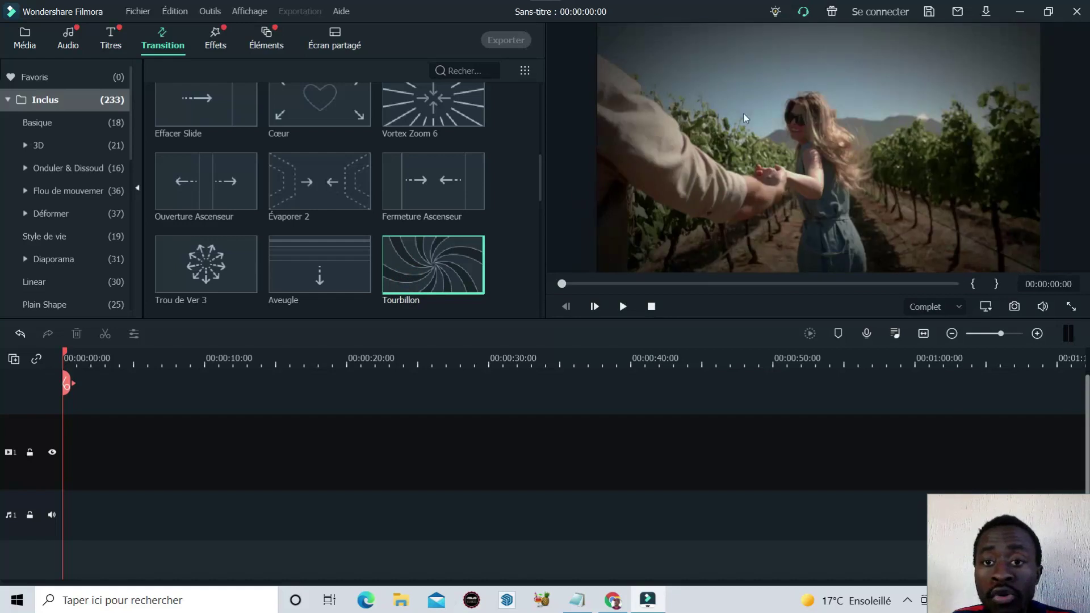
Browse the Basique and 3D transition categories, including the Sphérique, Fisheye and Cubique subcategories
{"action": "scroll", "coordinate": [329, 171], "scroll_direction": "down", "scroll_amount": 5}
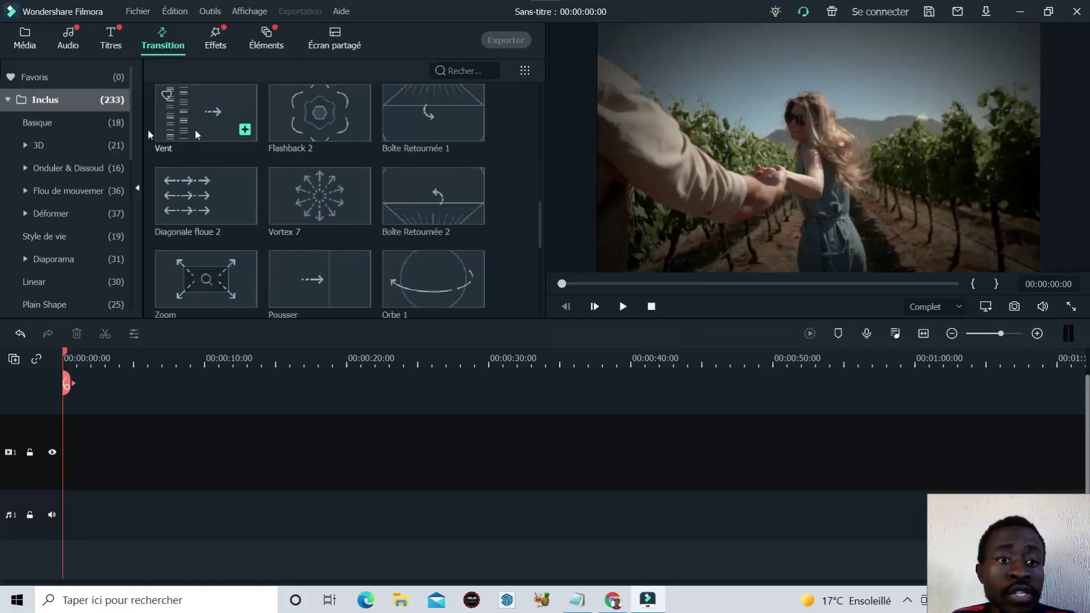
{"action": "left_click", "coordinate": [71, 122]}
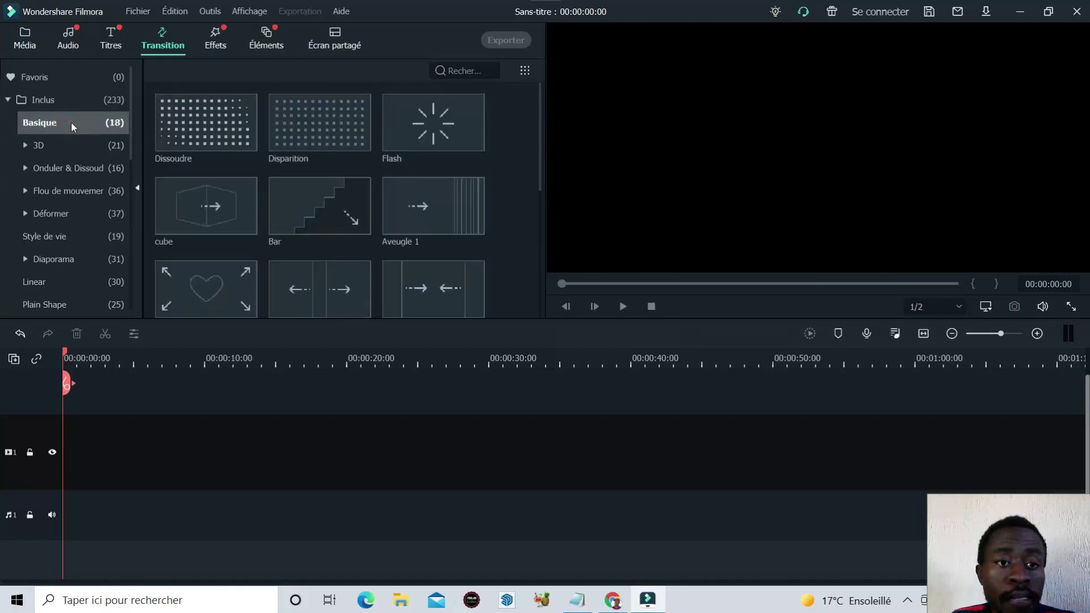
{"action": "left_click", "coordinate": [73, 142]}
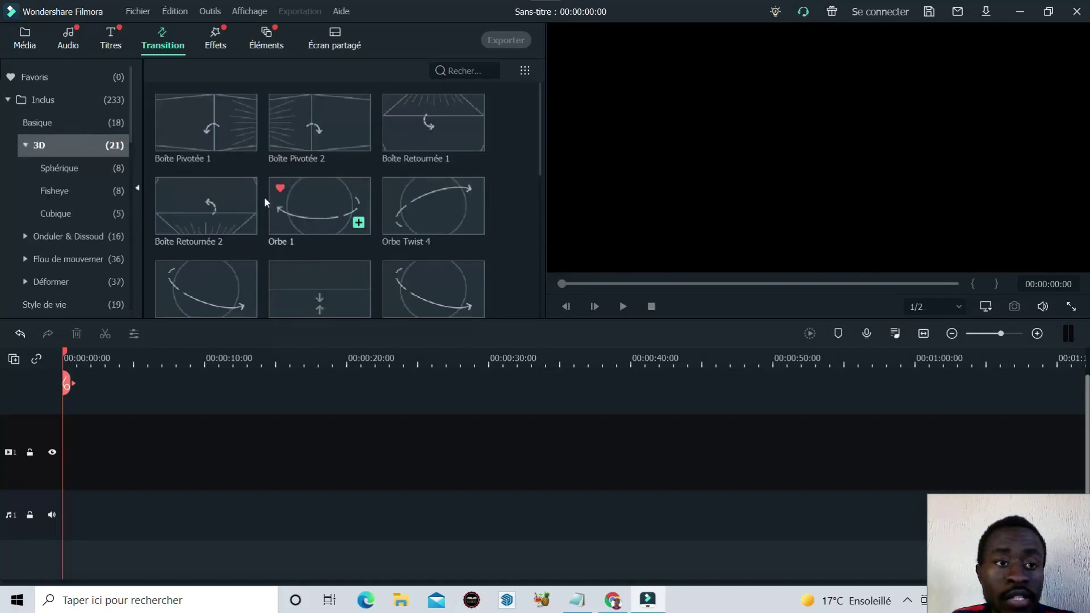
{"action": "left_click", "coordinate": [95, 168]}
{"action": "left_click", "coordinate": [91, 191]}
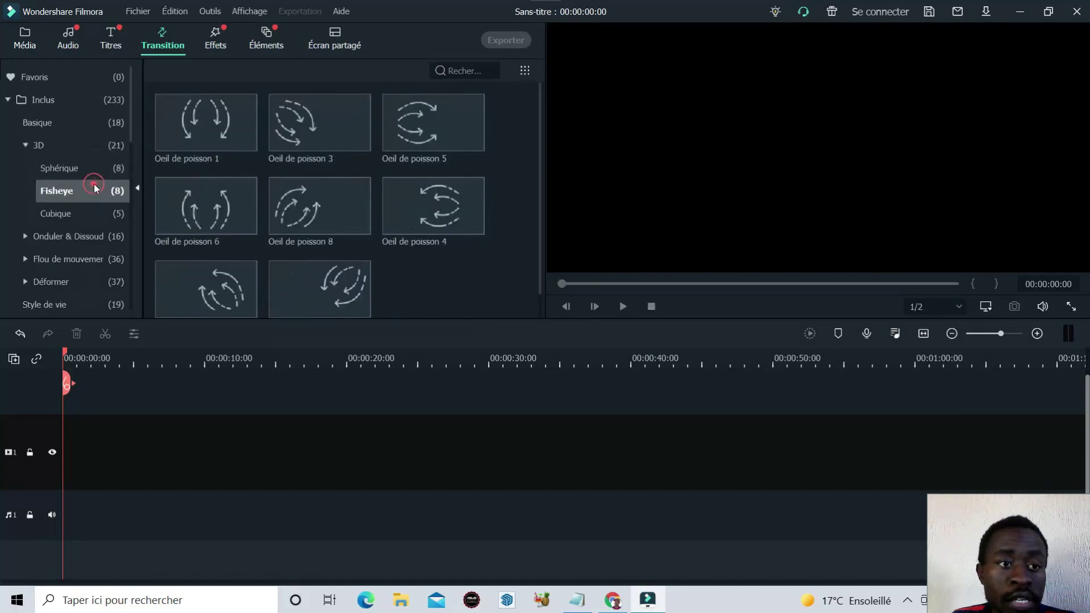
{"action": "left_click", "coordinate": [82, 213]}
Browse the wave and dissolve, motion blur, Déformer and Style de vie transition categories
{"action": "left_click", "coordinate": [79, 236]}
{"action": "left_click", "coordinate": [77, 237]}
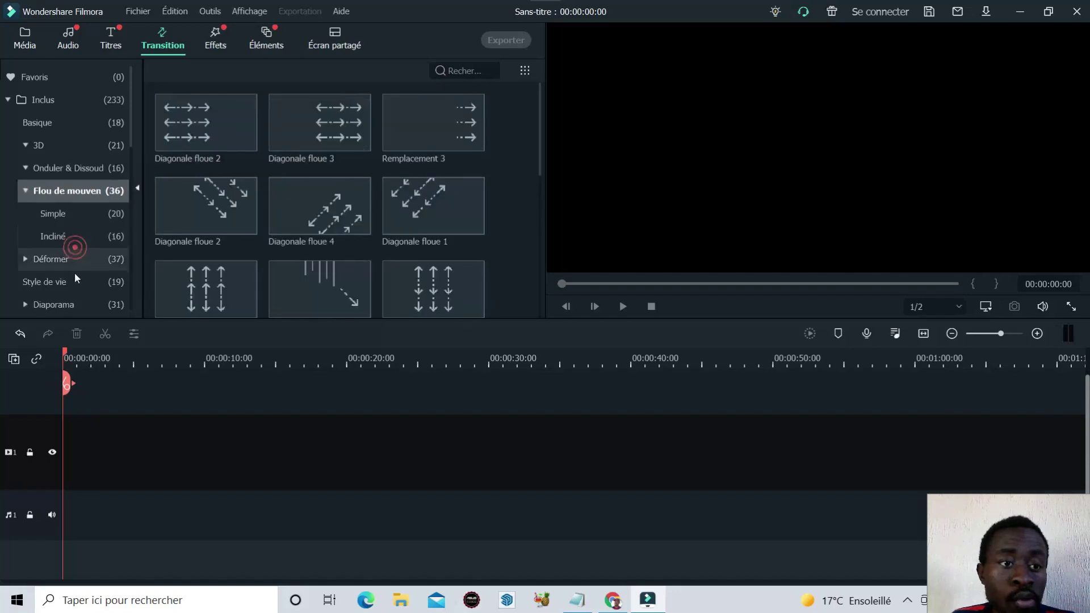
{"action": "left_click", "coordinate": [77, 268]}
{"action": "left_click", "coordinate": [74, 279]}
{"action": "left_click", "coordinate": [72, 297]}
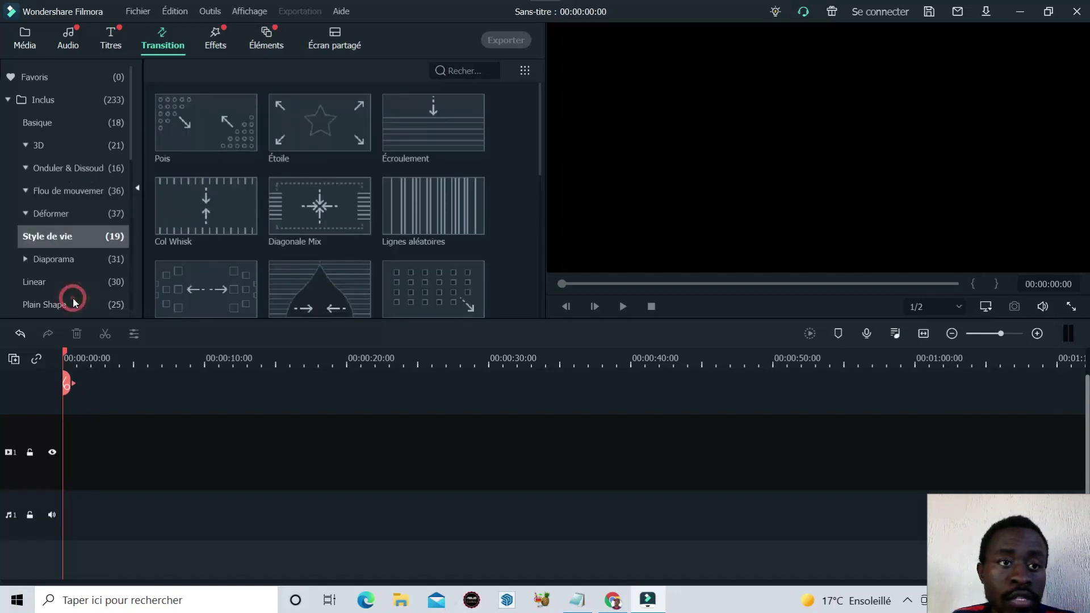
Show the effects library and look through all the included effects and the Filtres category
{"action": "left_click", "coordinate": [221, 48]}
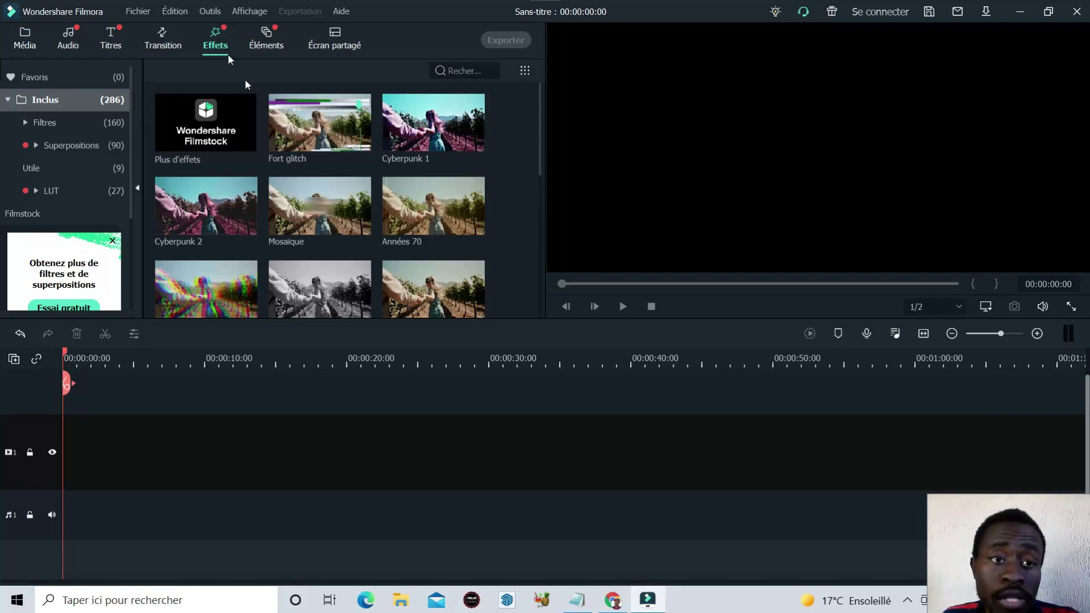
{"action": "scroll", "coordinate": [341, 198], "scroll_direction": "down", "scroll_amount": 5}
{"action": "scroll", "coordinate": [384, 218], "scroll_direction": "up", "scroll_amount": 5}
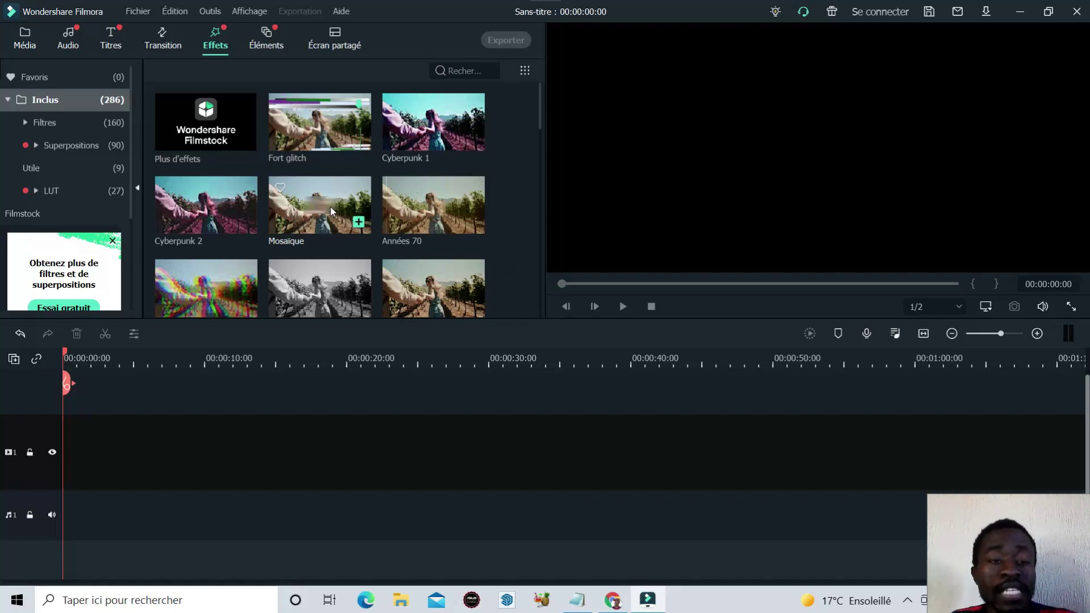
{"action": "left_click", "coordinate": [88, 121]}
{"action": "scroll", "coordinate": [418, 291], "scroll_direction": "down", "scroll_amount": 5}
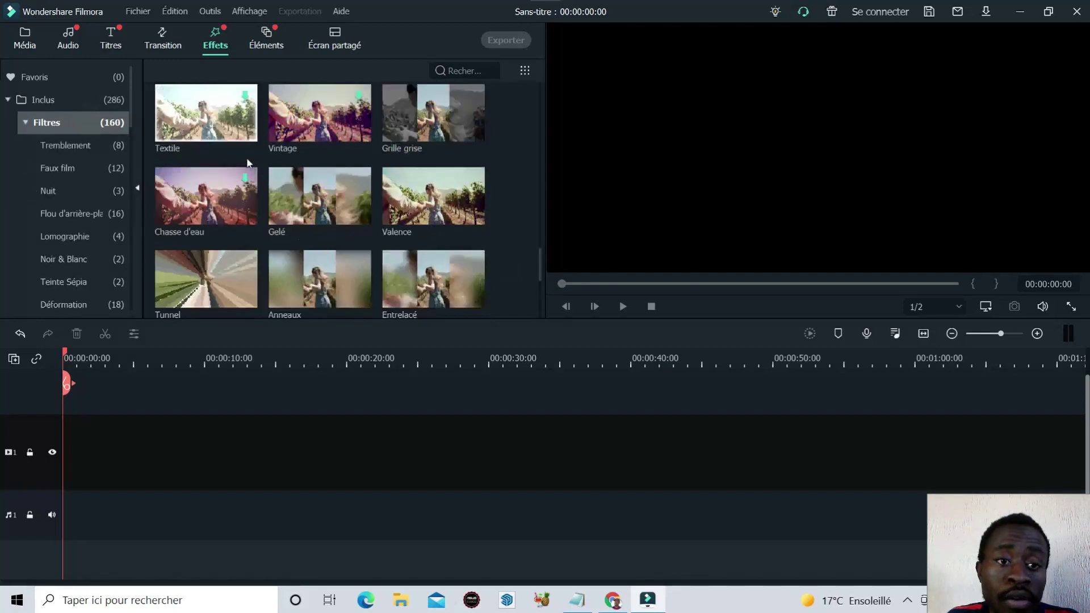
{"action": "scroll", "coordinate": [422, 284], "scroll_direction": "up", "scroll_amount": 5}
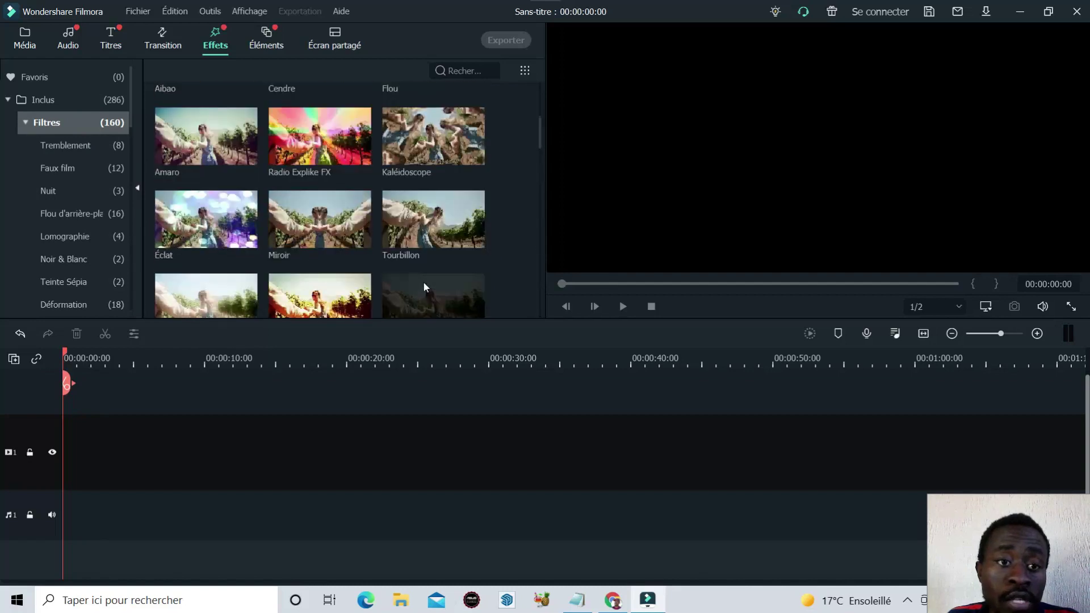
Browse the filter subcategories from Tremblement, Faux film and Nuit through background blur and Lomographie to Noir & Blanc, Teinte Sépia and Déformation
{"action": "left_click", "coordinate": [54, 149]}
{"action": "left_click", "coordinate": [63, 169]}
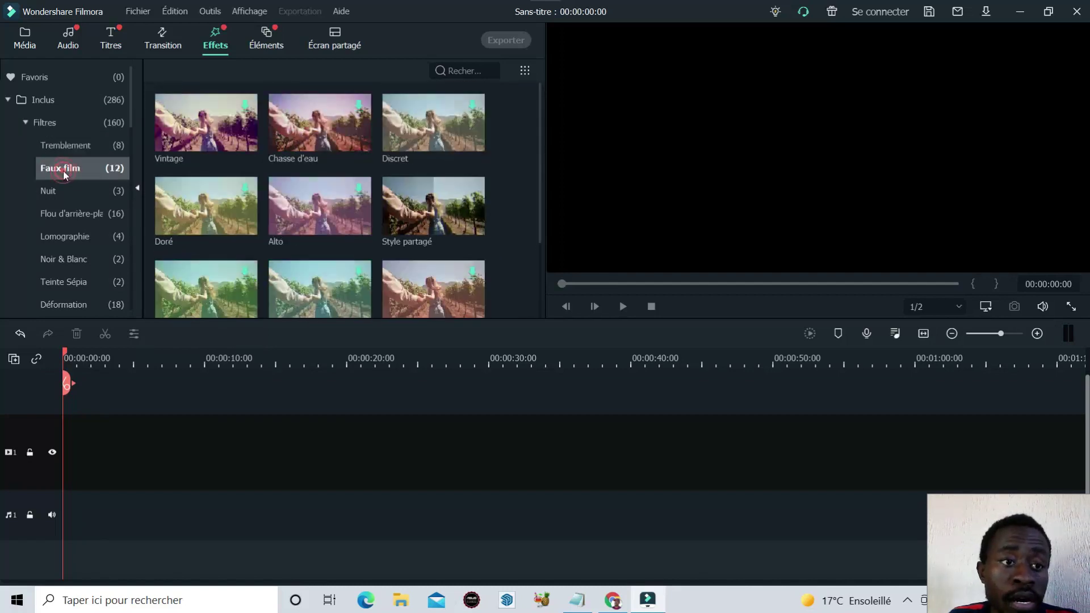
{"action": "left_click", "coordinate": [74, 191]}
{"action": "left_click", "coordinate": [87, 216]}
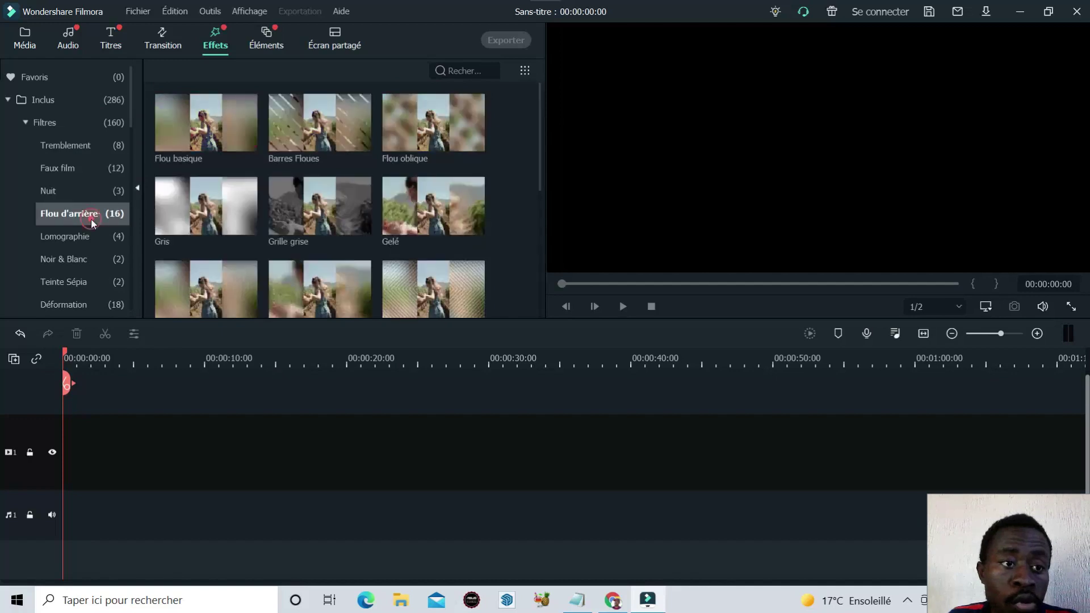
{"action": "left_click", "coordinate": [91, 231]}
{"action": "left_click", "coordinate": [86, 256]}
{"action": "left_click", "coordinate": [80, 280]}
{"action": "left_click", "coordinate": [87, 304]}
{"action": "scroll", "coordinate": [84, 304], "scroll_direction": "down", "scroll_amount": 1}
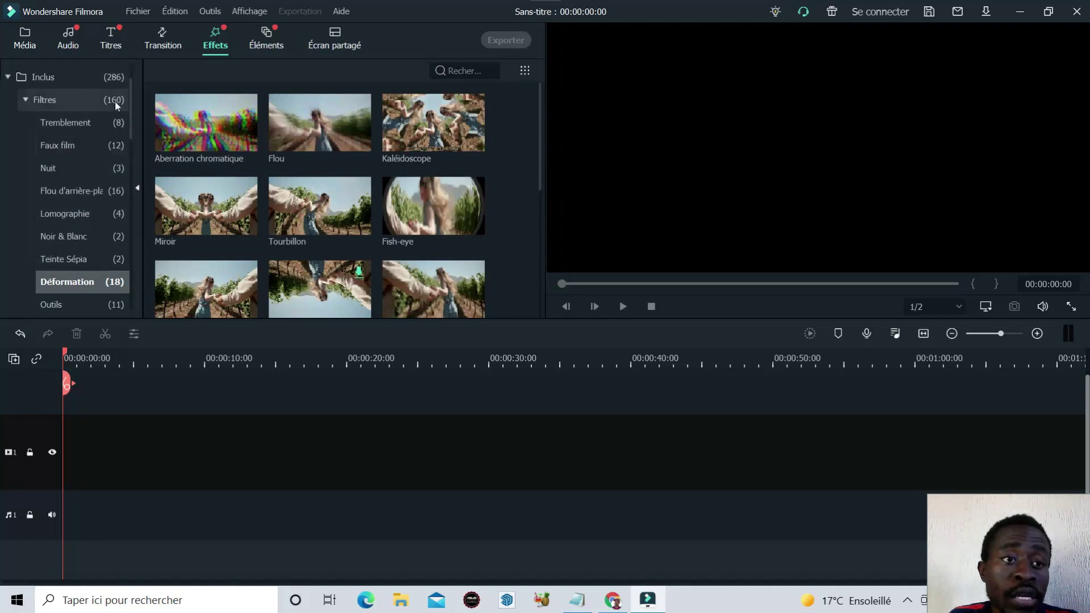
Look through the Éléments and Écran partagé libraries and return to the project media
{"action": "left_click", "coordinate": [274, 47]}
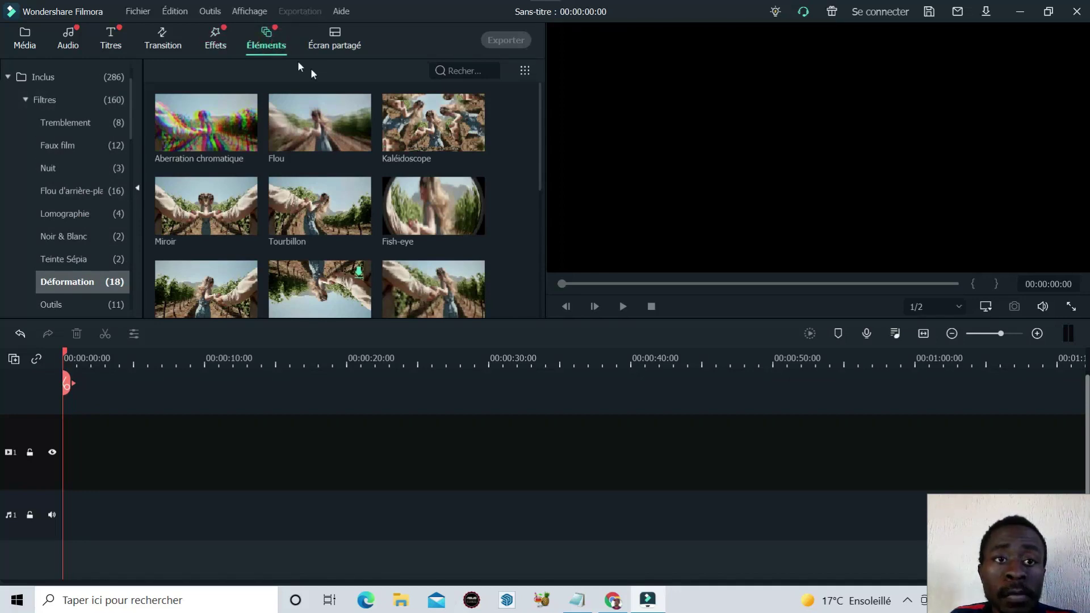
{"action": "left_click", "coordinate": [338, 45]}
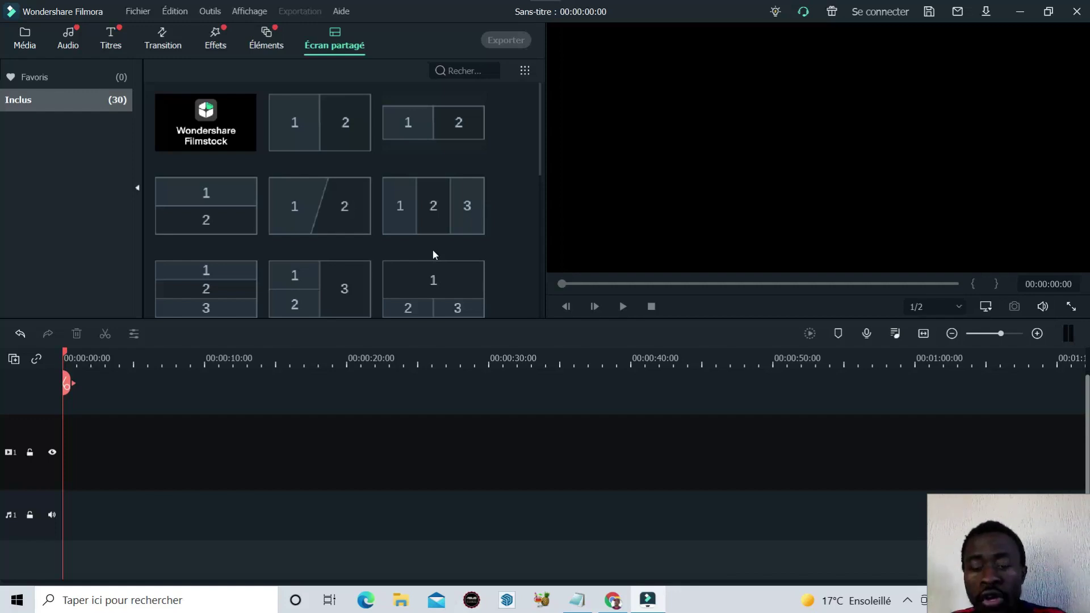
{"action": "mouse_move", "coordinate": [468, 189]}
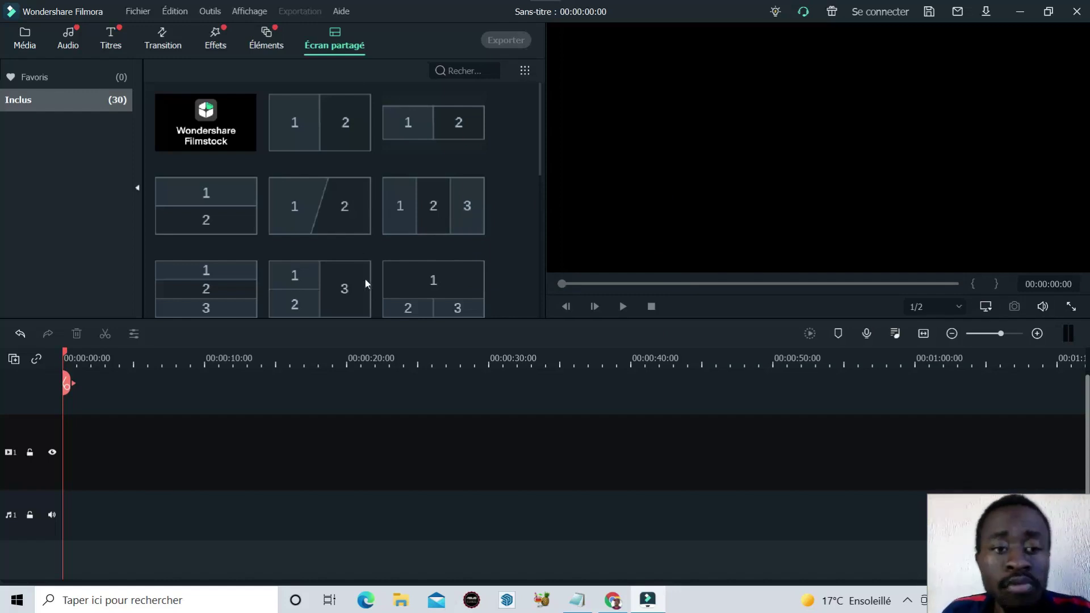
{"action": "scroll", "coordinate": [365, 278], "scroll_direction": "down", "scroll_amount": 8}
{"action": "scroll", "coordinate": [401, 227], "scroll_direction": "up", "scroll_amount": 8}
{"action": "scroll", "coordinate": [312, 223], "scroll_direction": "down", "scroll_amount": 8}
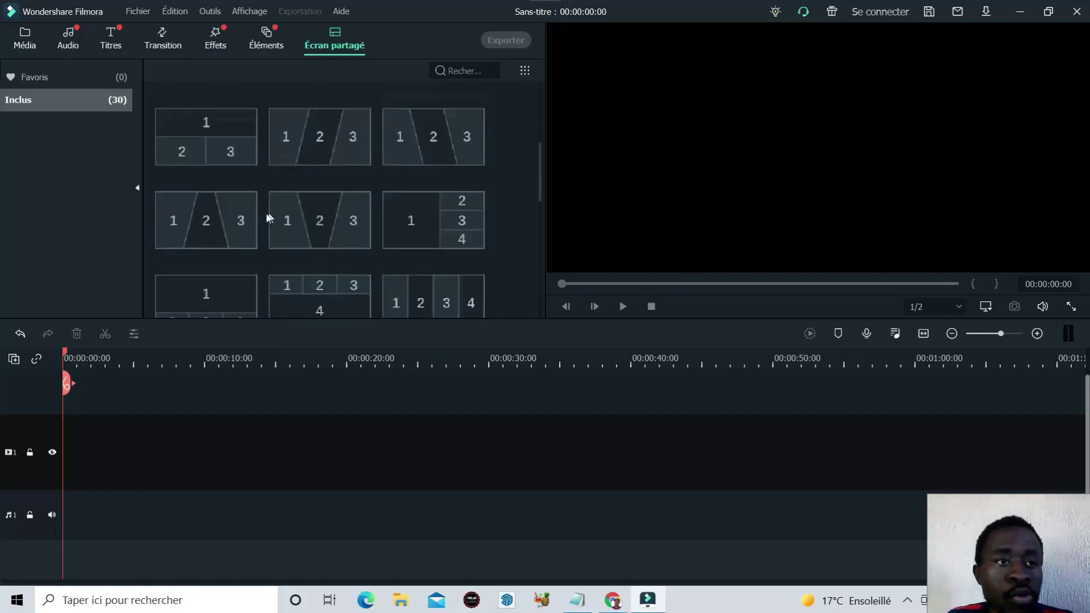
{"action": "scroll", "coordinate": [258, 267], "scroll_direction": "up", "scroll_amount": 8}
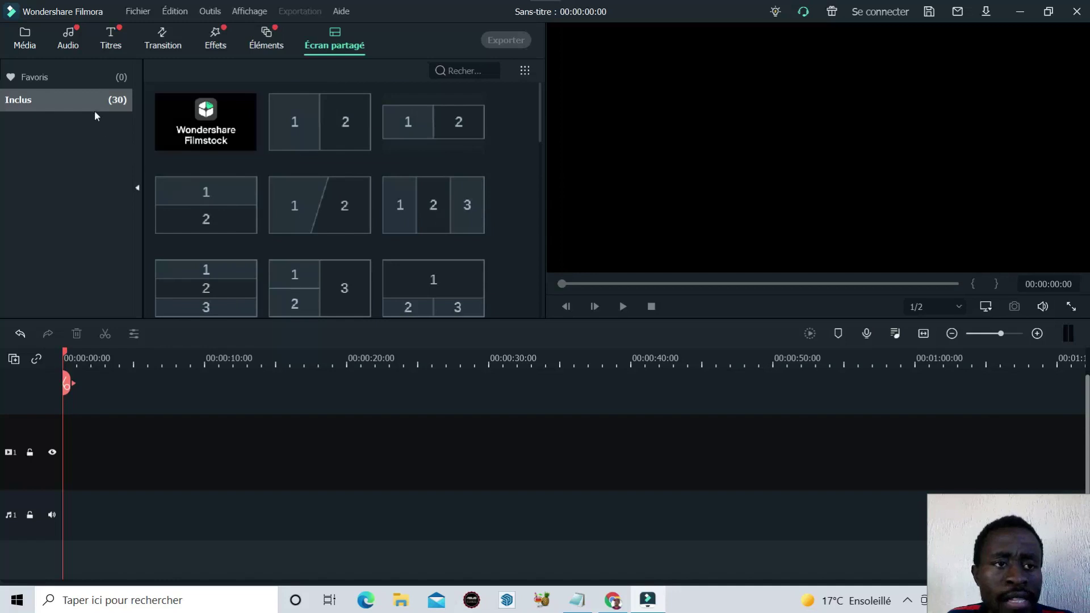
{"action": "scroll", "coordinate": [336, 183], "scroll_direction": "down", "scroll_amount": 8}
{"action": "scroll", "coordinate": [336, 183], "scroll_direction": "up", "scroll_amount": 8}
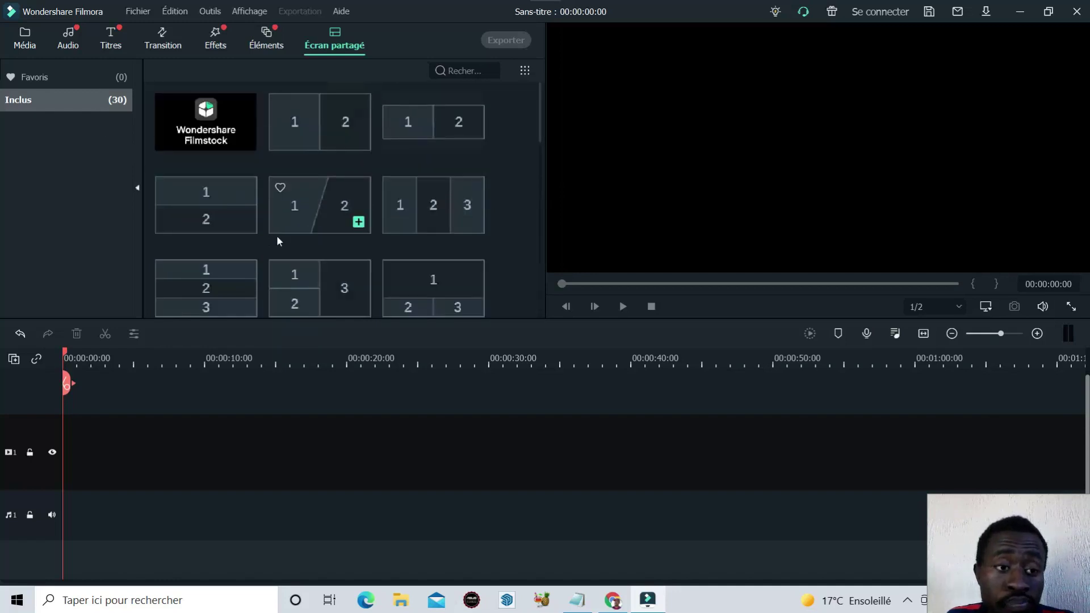
{"action": "scroll", "coordinate": [277, 238], "scroll_direction": "down", "scroll_amount": 4}
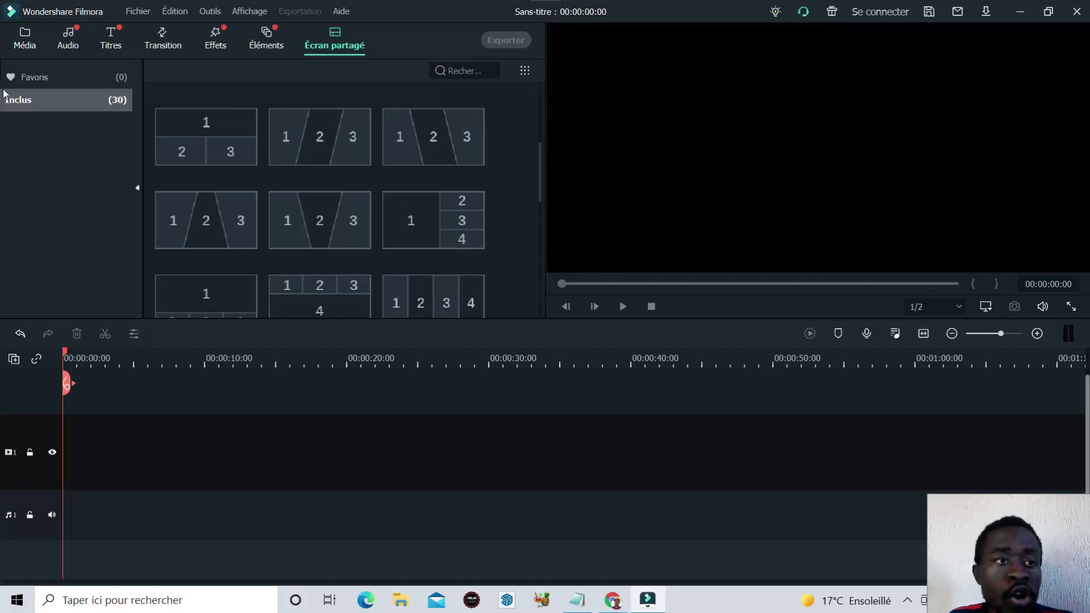
{"action": "left_click", "coordinate": [24, 40]}
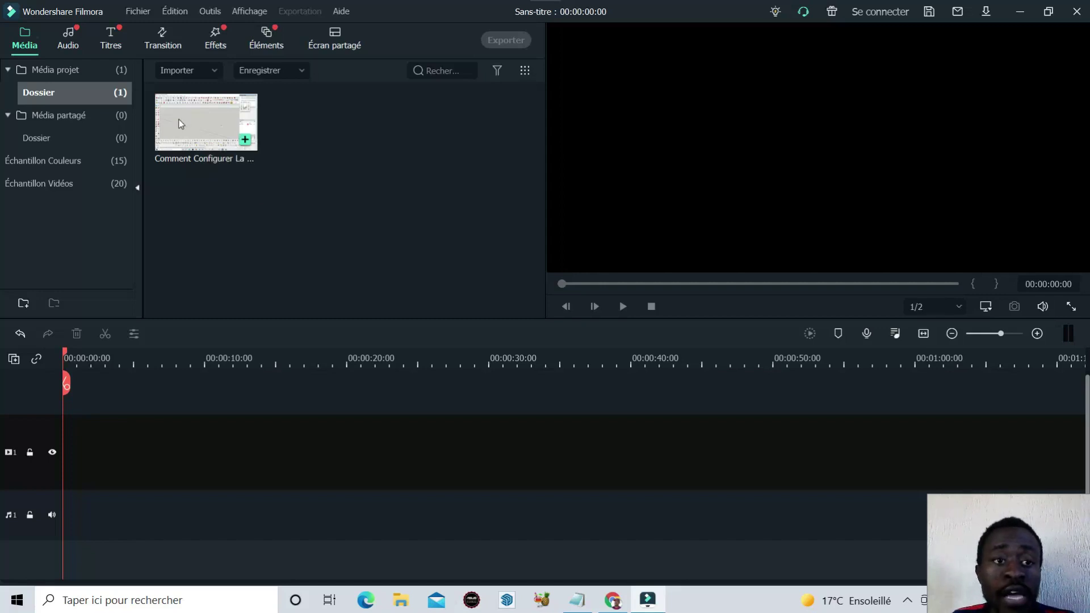
{"action": "left_click_drag", "start_coordinate": [209, 127], "coordinate": [53, 468]}
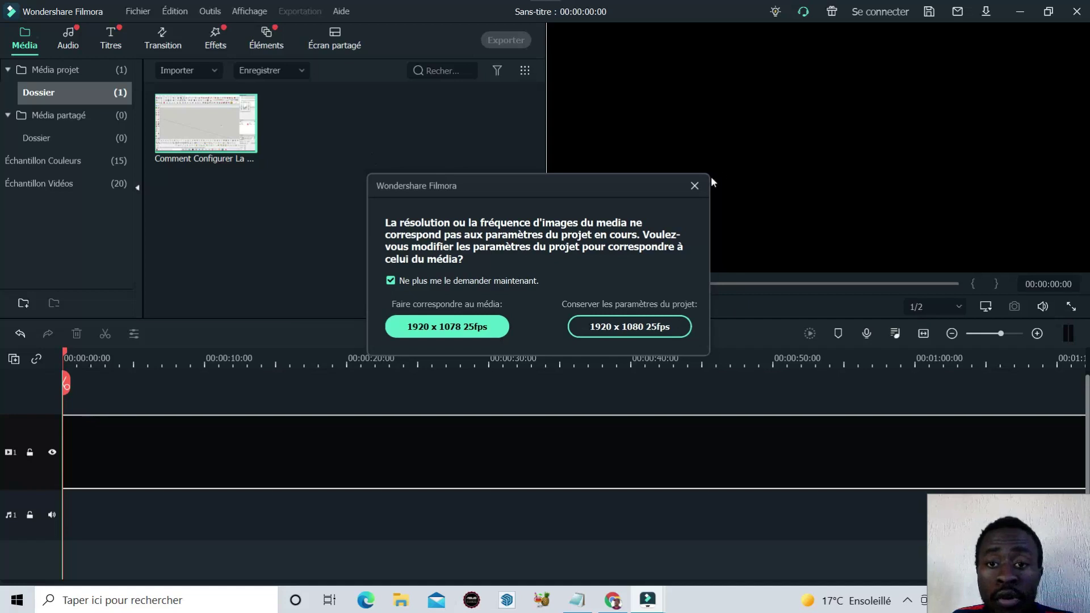
{"action": "left_click", "coordinate": [694, 186]}
{"action": "key", "text": "Delete"}
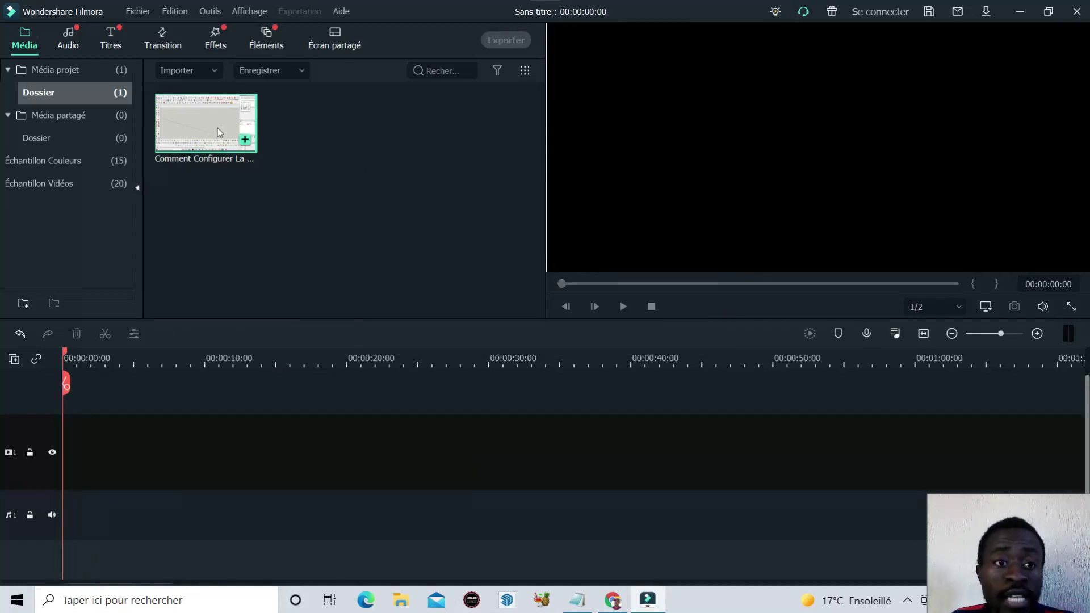
Place the imported SketchUp video on the timeline, keeping the 1920 x 1080 25fps project settings, and view the export options
{"action": "left_click_drag", "start_coordinate": [217, 127], "coordinate": [59, 455]}
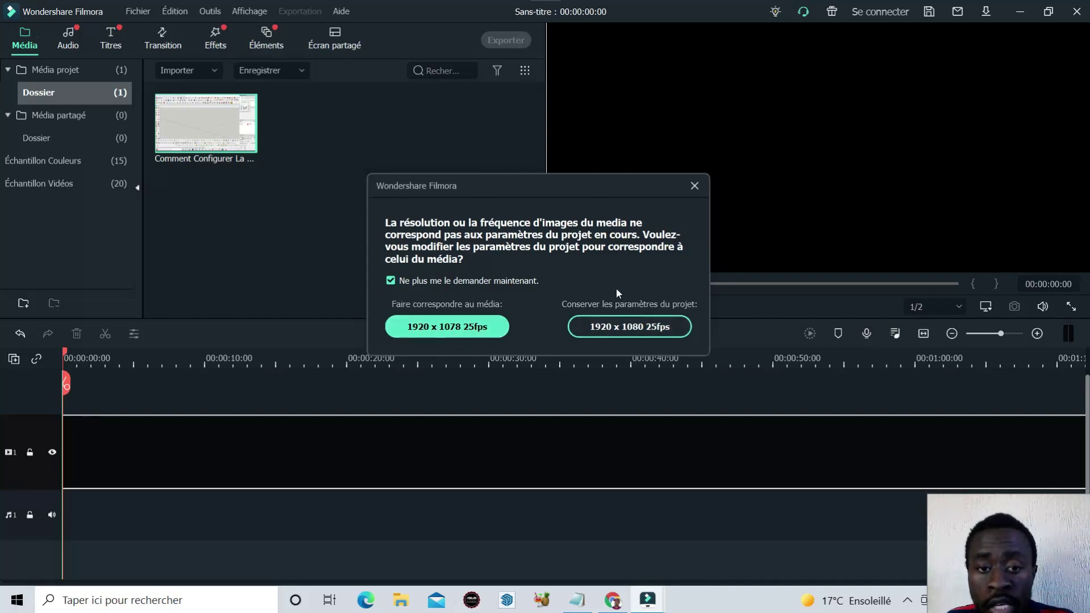
{"action": "left_click", "coordinate": [626, 332]}
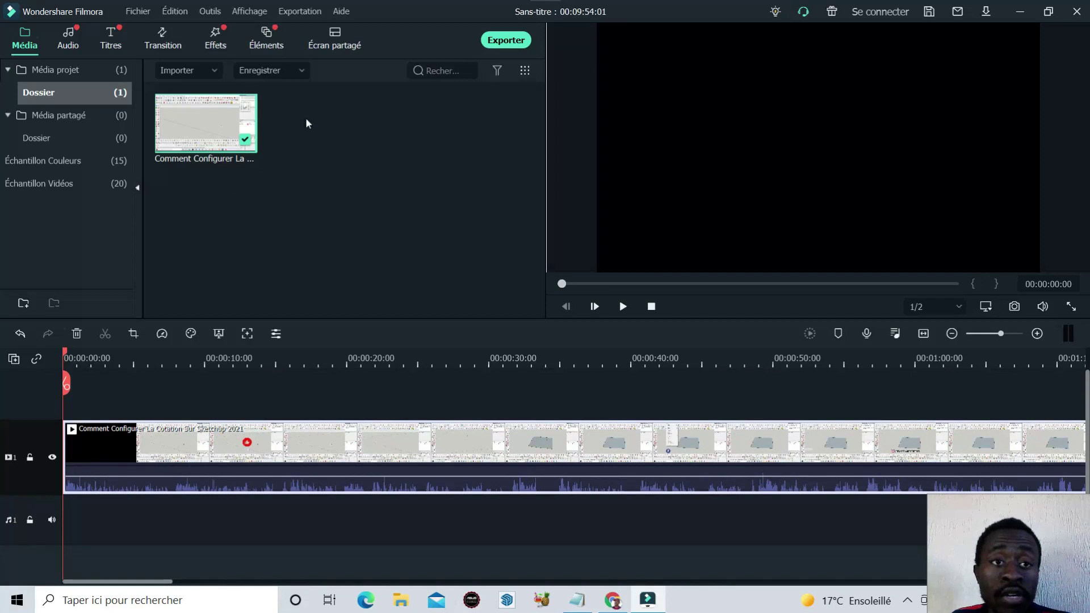
{"action": "left_click", "coordinate": [299, 11]}
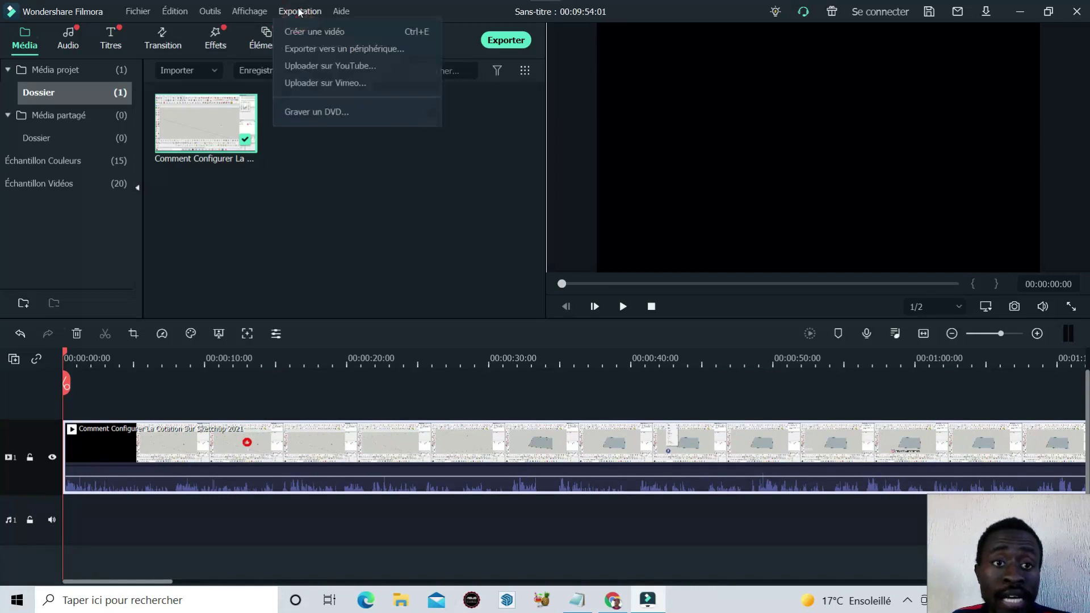
{"action": "left_click", "coordinate": [299, 224]}
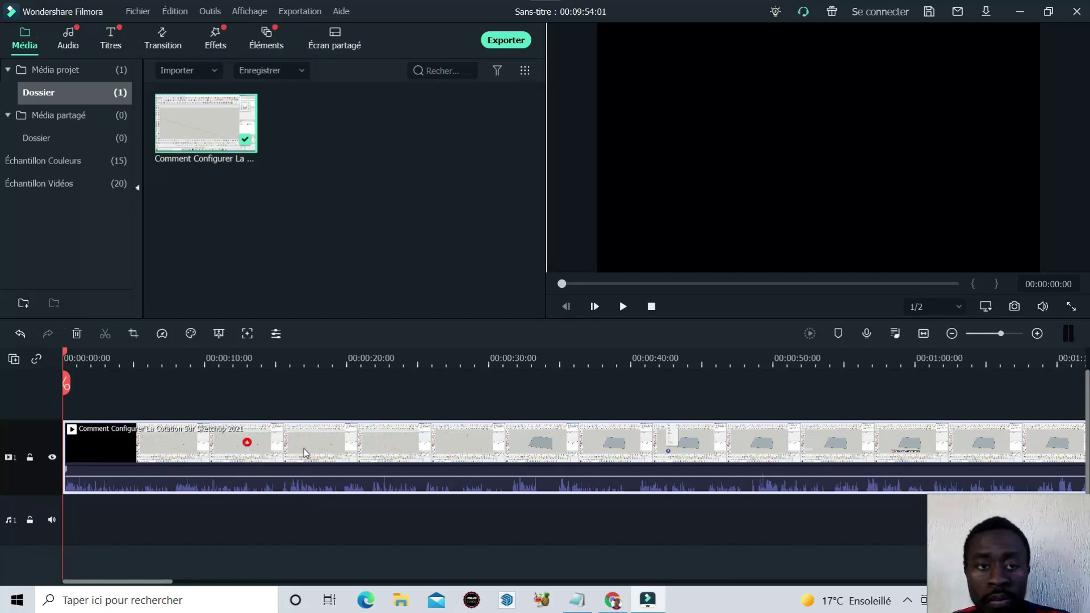
Delete the SketchUp video from the timeline and from the project media
{"action": "key", "text": "Delete"}
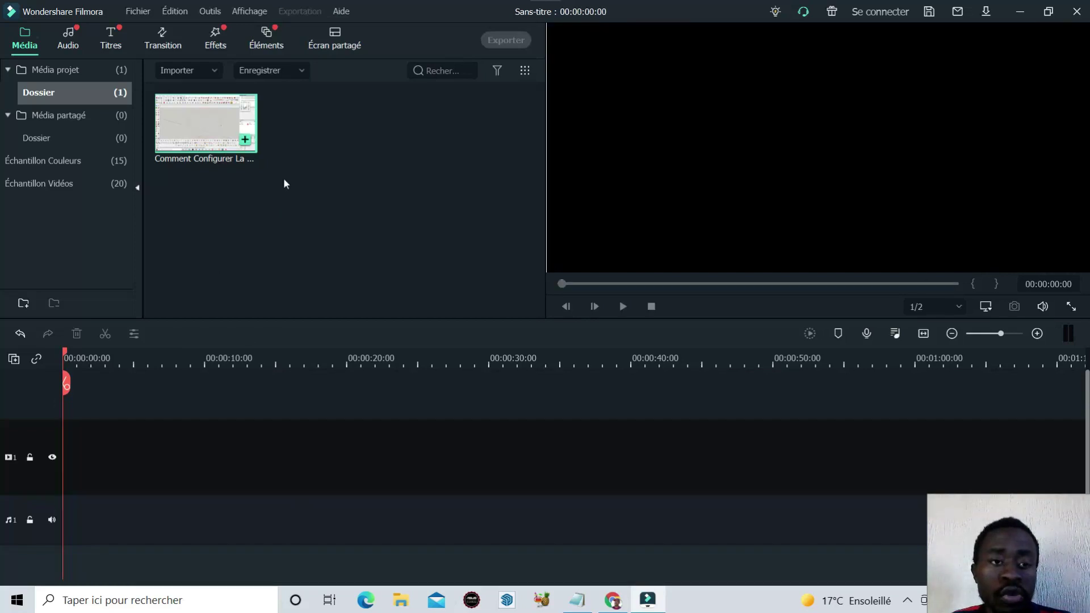
{"action": "key", "text": "Delete"}
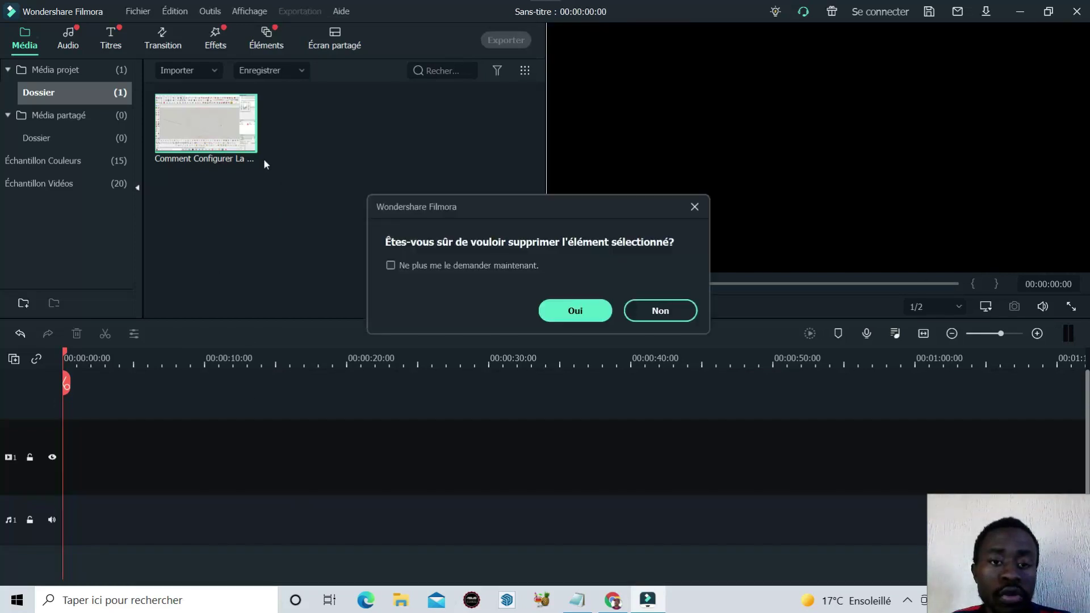
{"action": "left_click", "coordinate": [567, 310]}
Import the video 20220117_132337 from the Vidéos folder into the project media
{"action": "left_click", "coordinate": [282, 211]}
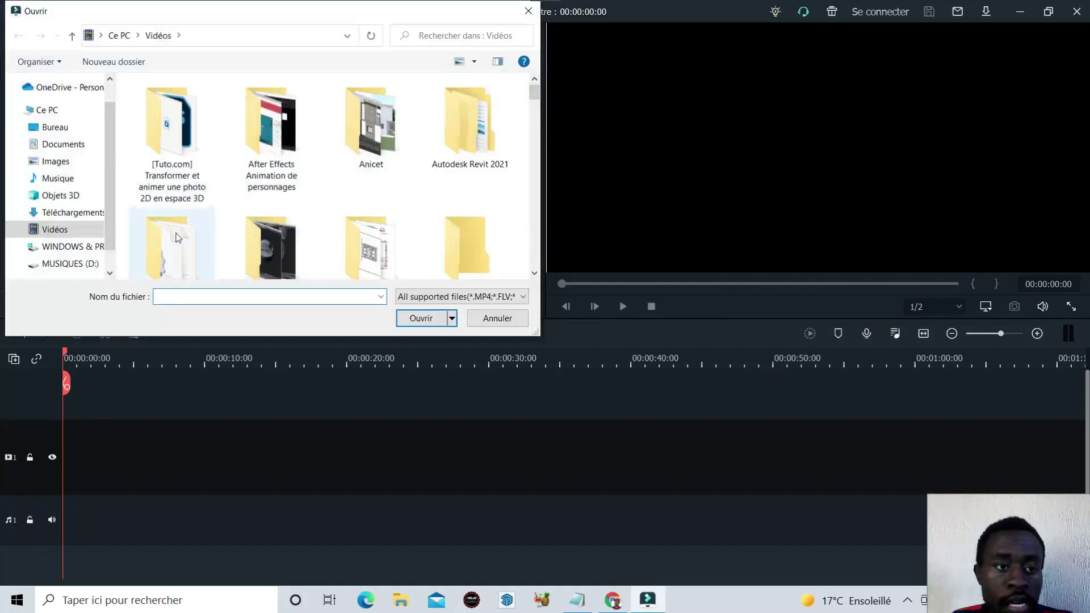
{"action": "scroll", "coordinate": [347, 179], "scroll_direction": "down", "scroll_amount": 5}
{"action": "scroll", "coordinate": [348, 167], "scroll_direction": "down", "scroll_amount": 6}
{"action": "scroll", "coordinate": [347, 168], "scroll_direction": "up", "scroll_amount": 4}
{"action": "left_click", "coordinate": [368, 150]}
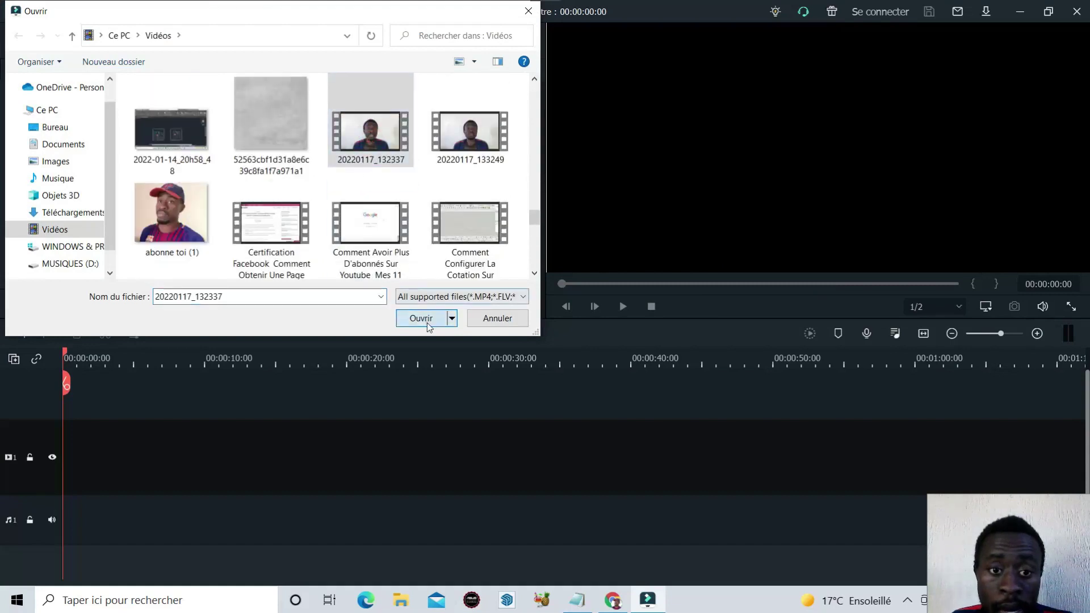
{"action": "left_click", "coordinate": [421, 318]}
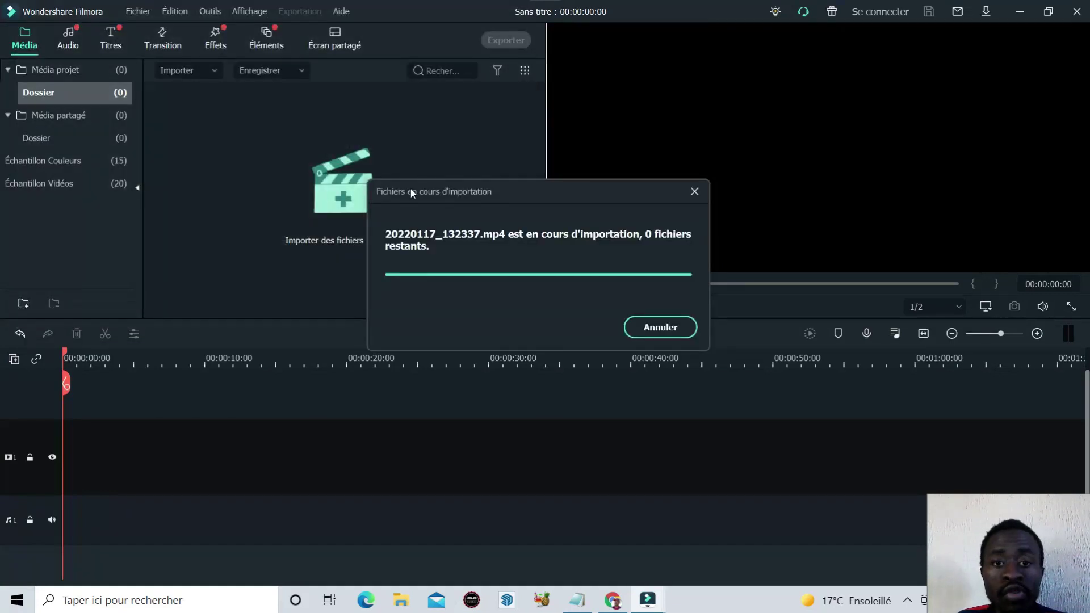
Place the 20220117_132337 video at the start of the video track, keeping the 1920 x 1080 25fps project settings
{"action": "left_click_drag", "start_coordinate": [183, 155], "coordinate": [346, 363]}
{"action": "left_click_drag", "start_coordinate": [751, 306], "coordinate": [713, 315]}
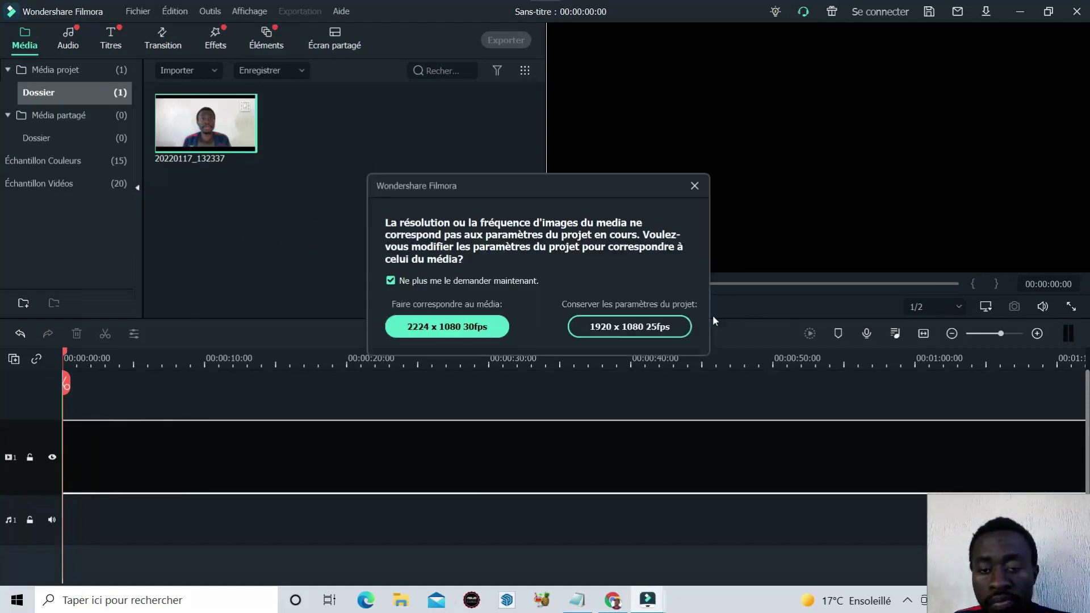
{"action": "left_click", "coordinate": [660, 323]}
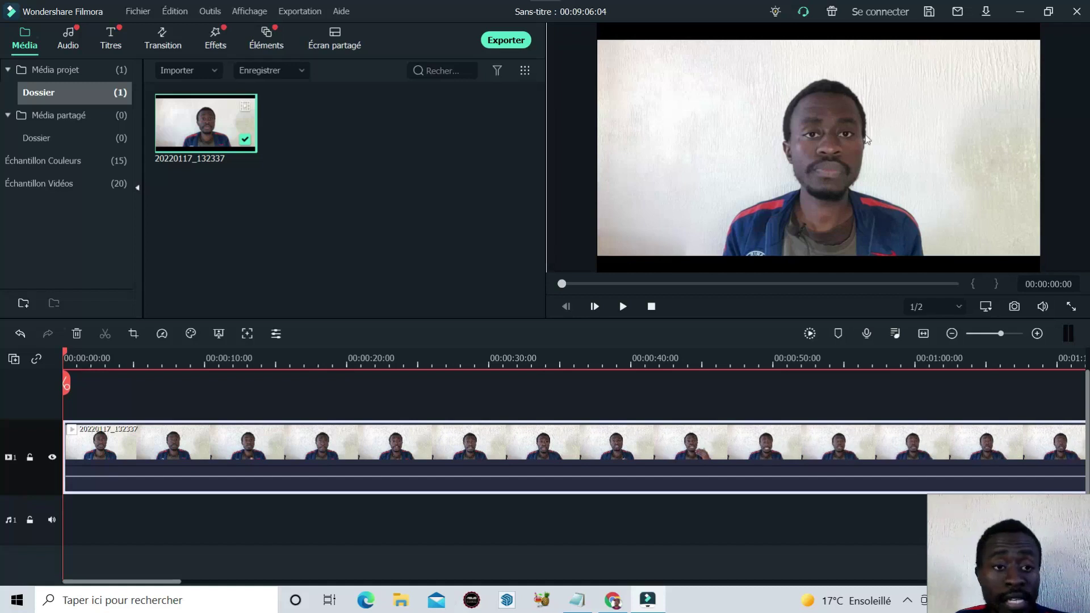
{"action": "mouse_move", "coordinate": [228, 130]}
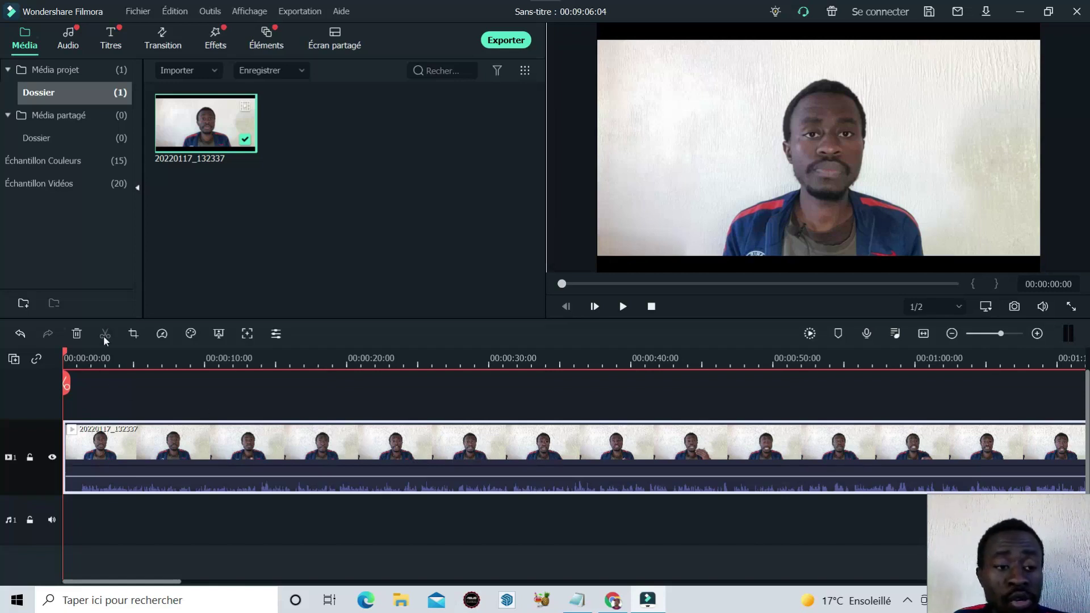
Split the video clip at 00:00:23:02 and delete the part before the cut
{"action": "left_click_drag", "start_coordinate": [65, 353], "coordinate": [391, 378]}
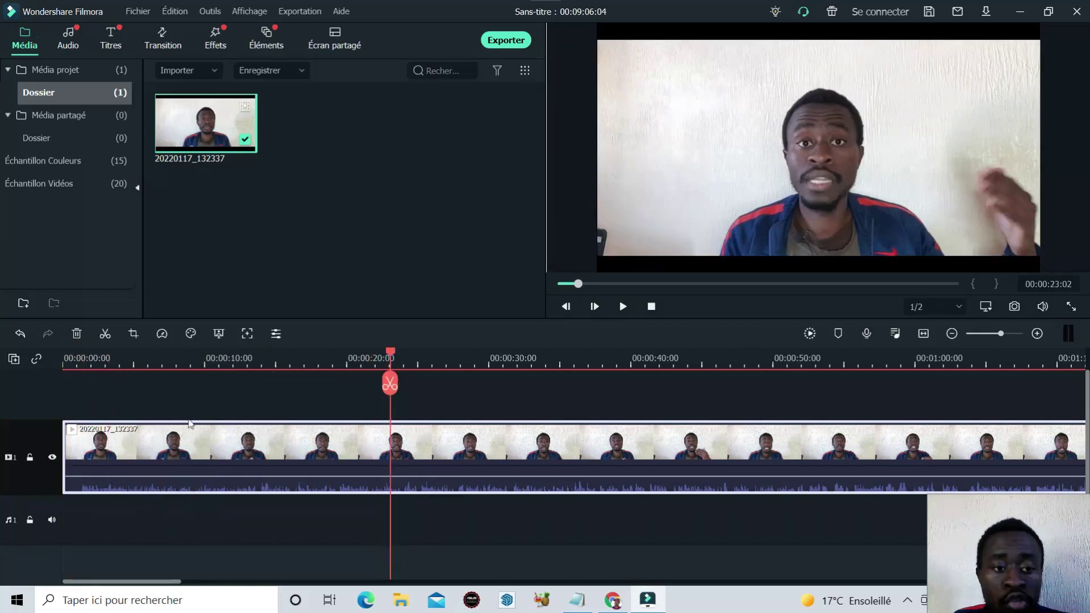
{"action": "left_click", "coordinate": [105, 335]}
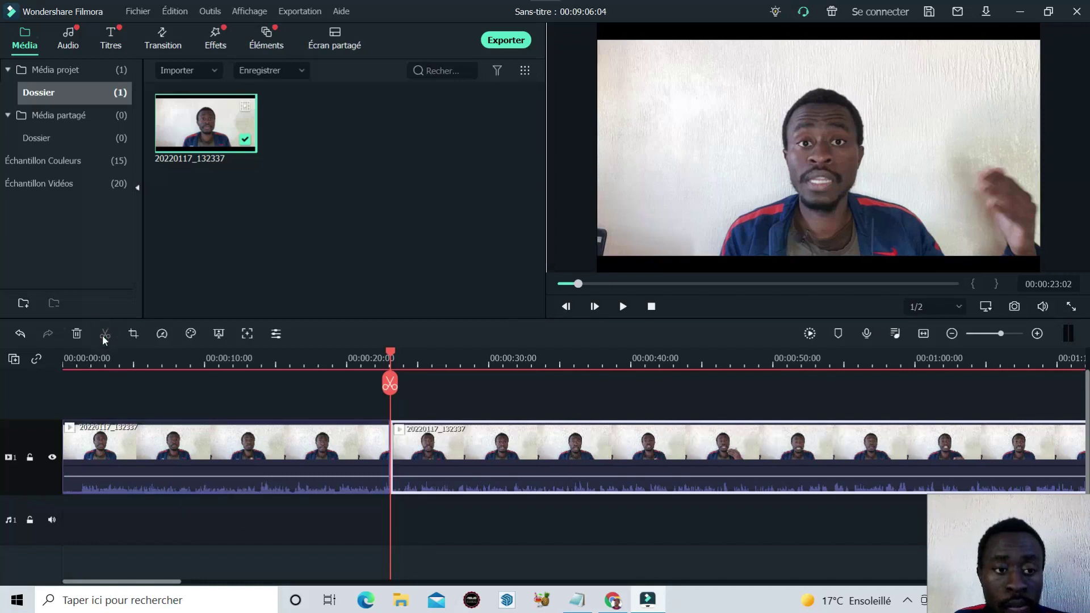
{"action": "left_click", "coordinate": [217, 444]}
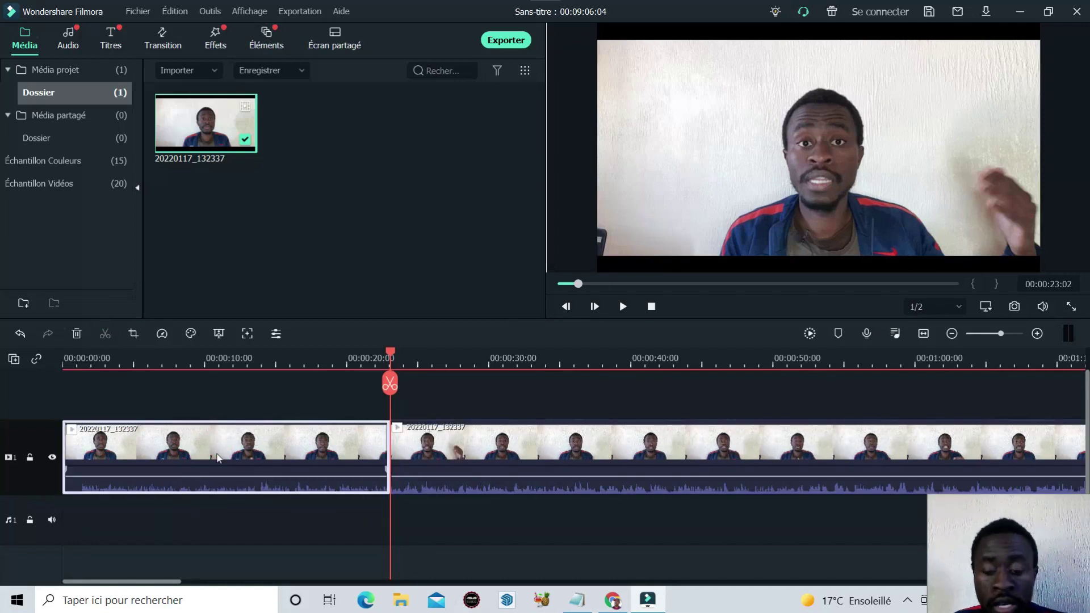
{"action": "key", "text": "Delete"}
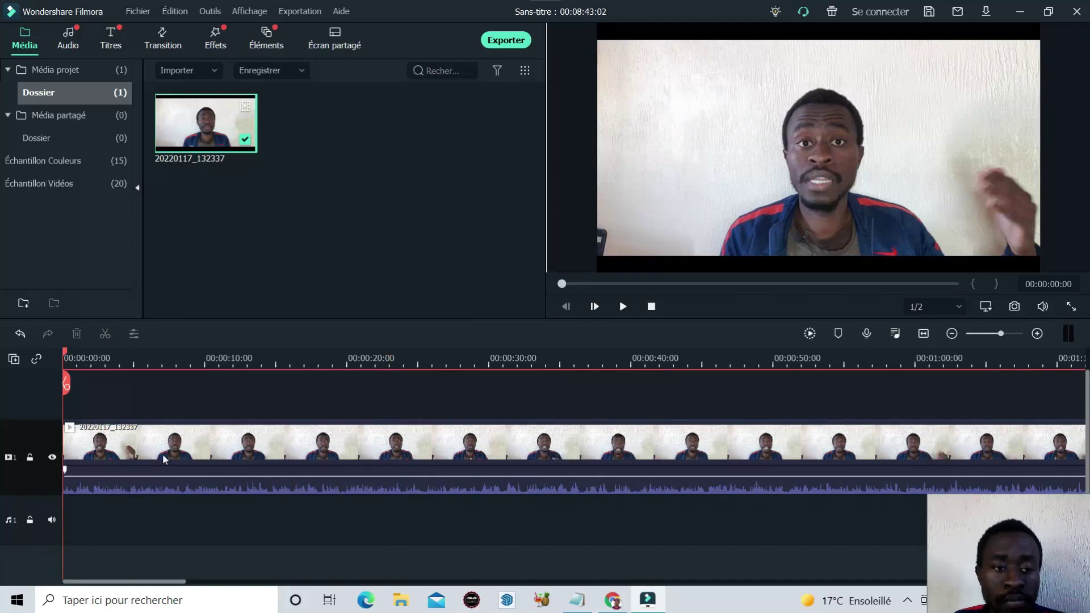
Undo the deletion and the split of the video clip
{"action": "key", "text": "ctrl+z"}
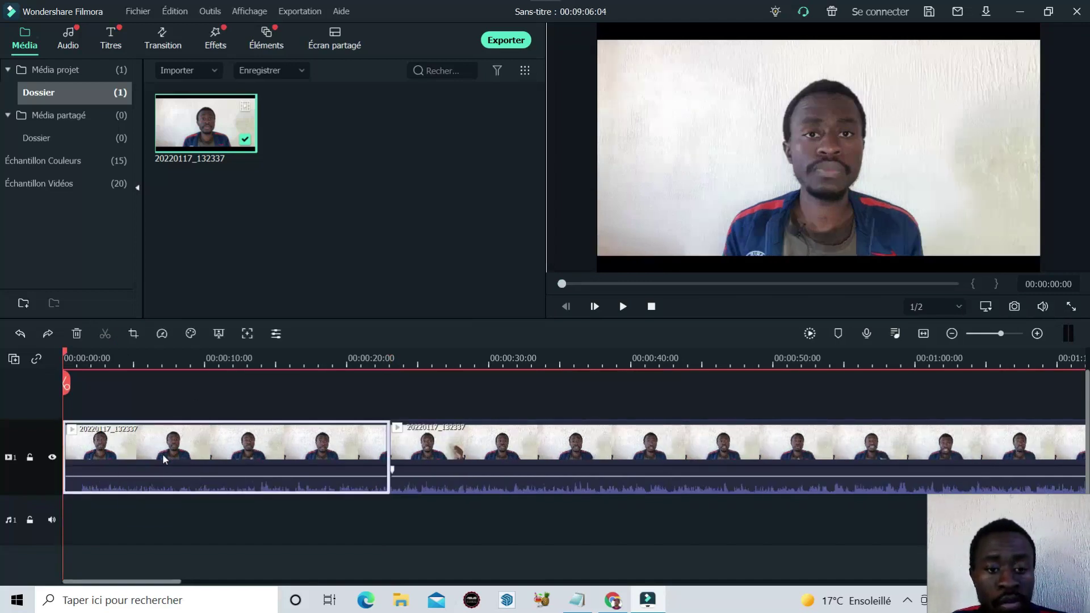
{"action": "key", "text": "ctrl+z"}
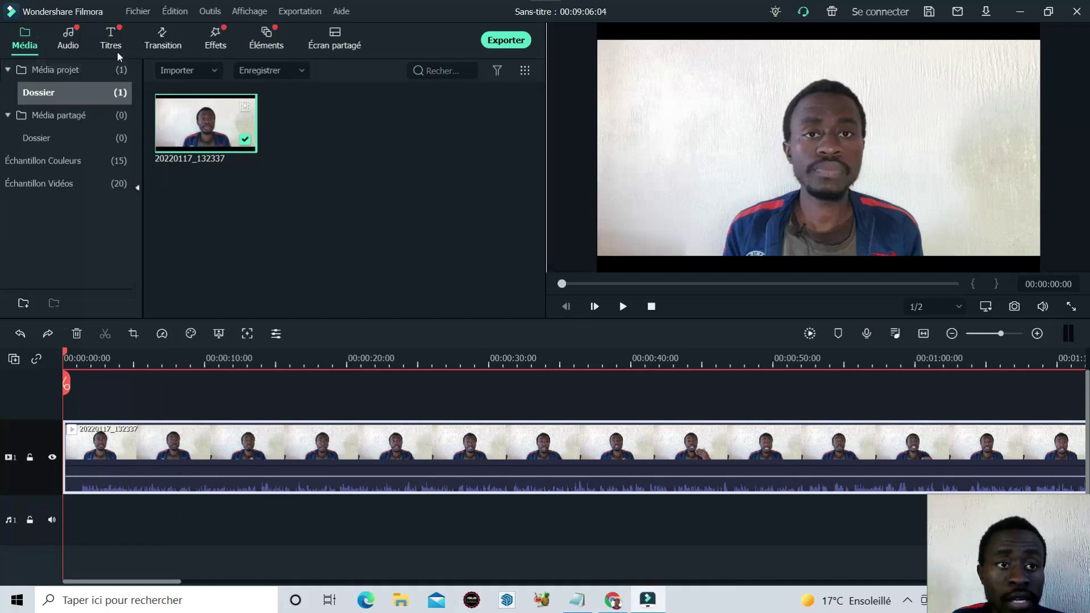
Look through the audio library and the title presets, including the text effects and the Sous-titre category
{"action": "left_click", "coordinate": [64, 46]}
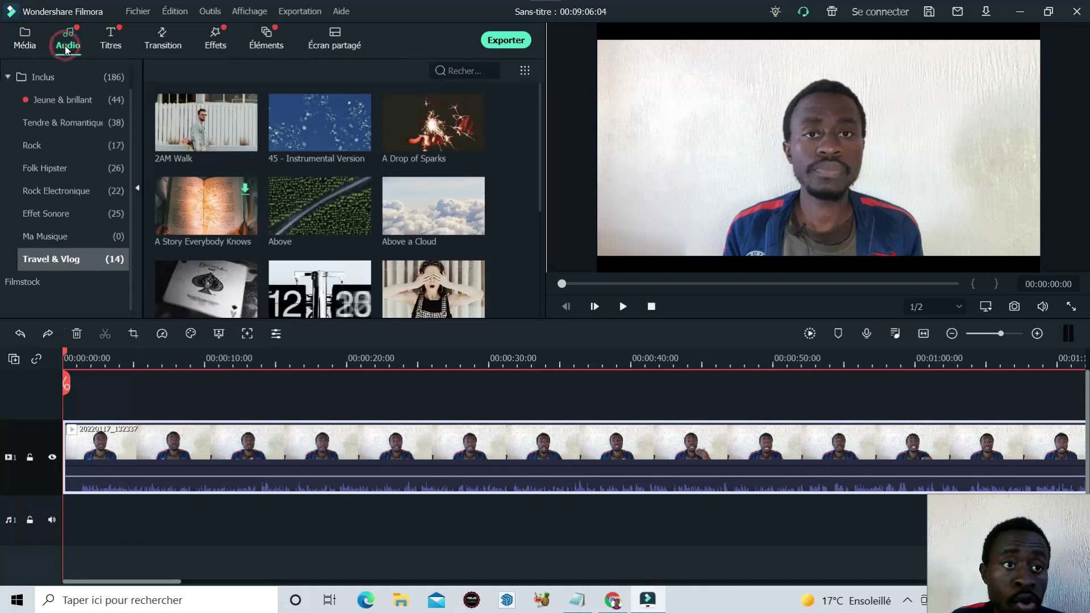
{"action": "left_click", "coordinate": [111, 46]}
{"action": "scroll", "coordinate": [322, 189], "scroll_direction": "down", "scroll_amount": 1}
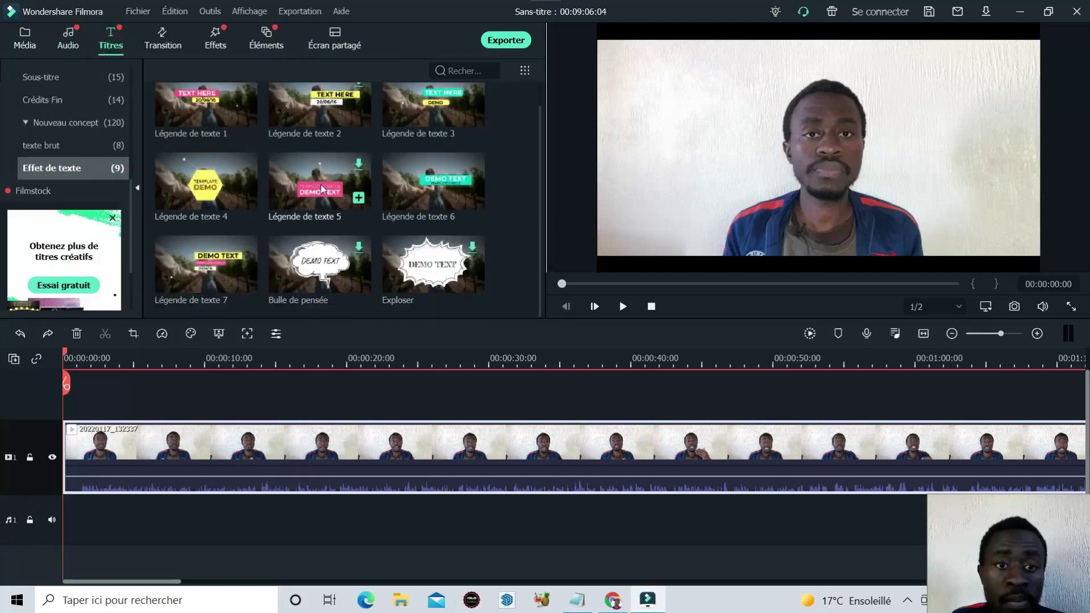
{"action": "scroll", "coordinate": [319, 202], "scroll_direction": "up", "scroll_amount": 1}
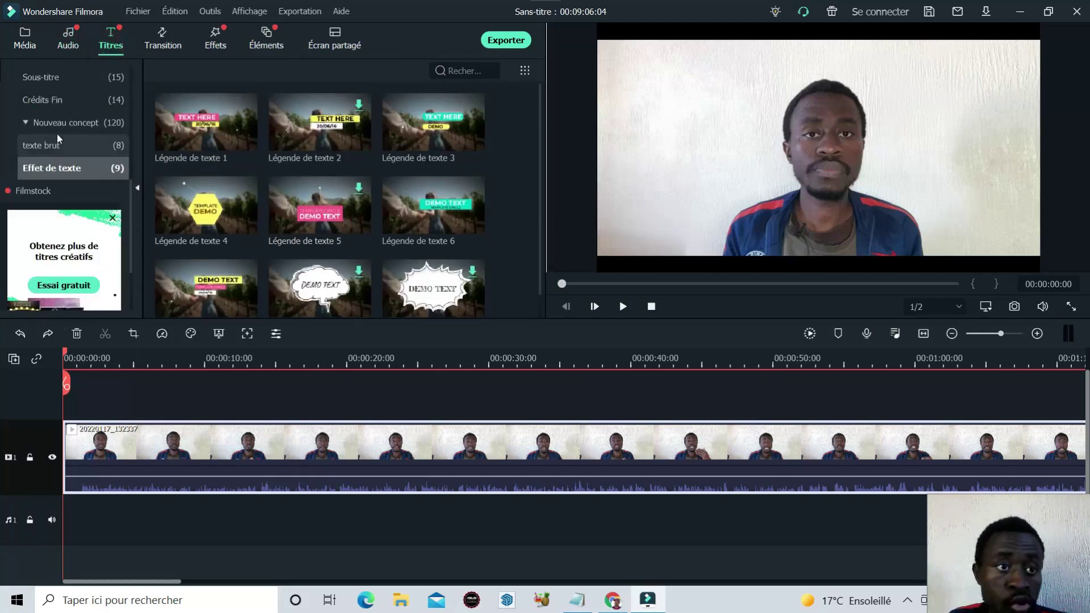
{"action": "left_click", "coordinate": [66, 79]}
{"action": "scroll", "coordinate": [239, 141], "scroll_direction": "down", "scroll_amount": 1}
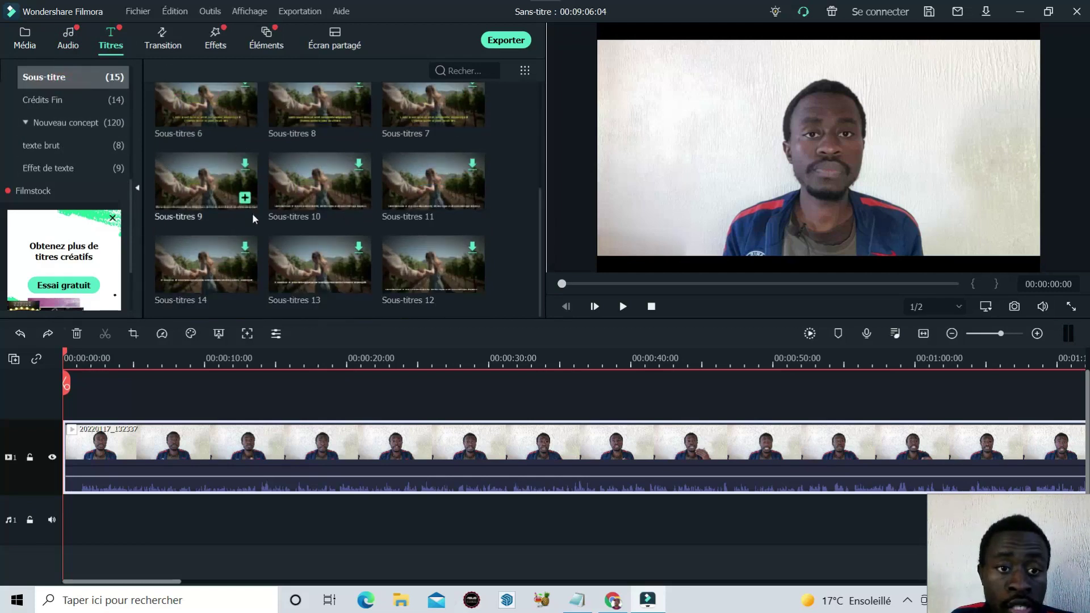
{"action": "scroll", "coordinate": [252, 212], "scroll_direction": "up", "scroll_amount": 1}
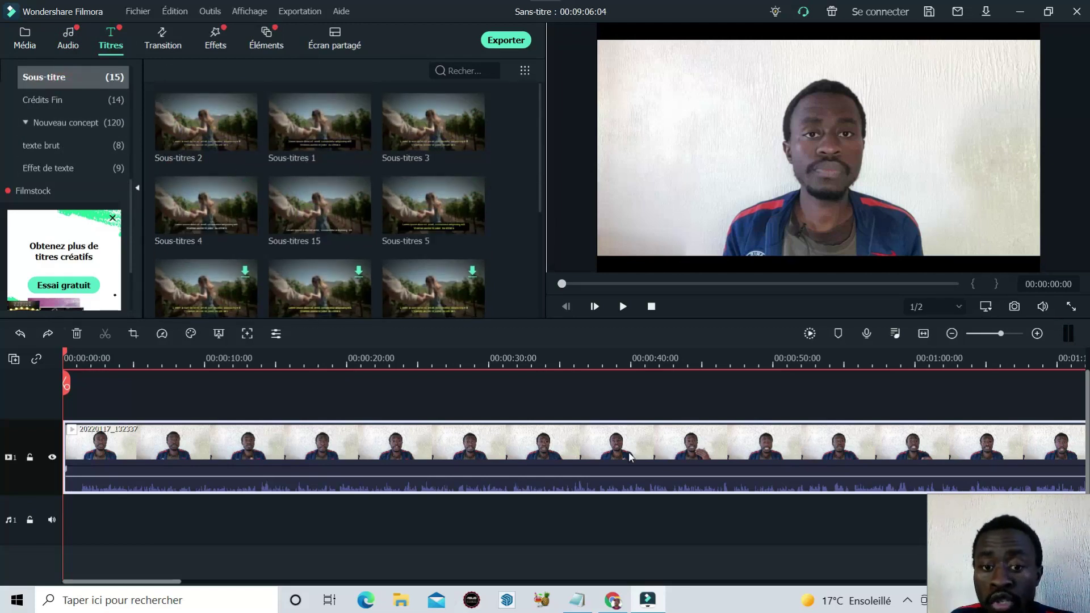
Lower the volume line of the 20220117_132337 clip until its audio is silent
{"action": "mouse_move", "coordinate": [596, 476]}
{"action": "left_click_drag", "start_coordinate": [596, 477], "coordinate": [597, 494]}
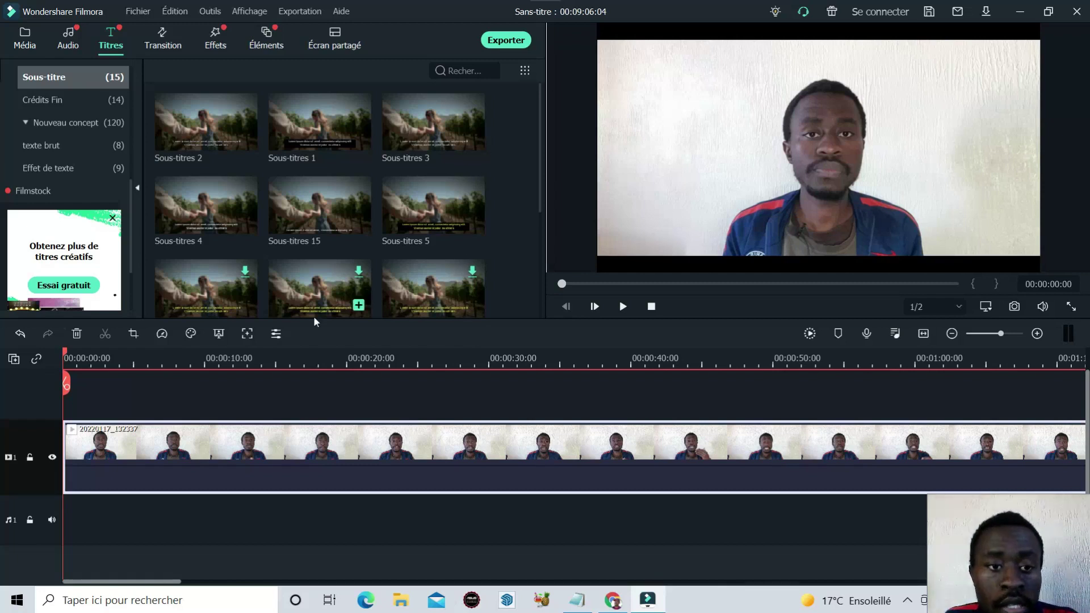
Add the Sous-titres 4 title on the track above the video, starting at about 15 seconds
{"action": "left_click_drag", "start_coordinate": [218, 223], "coordinate": [402, 394]}
{"action": "scroll", "coordinate": [469, 453], "scroll_direction": "down", "scroll_amount": 1}
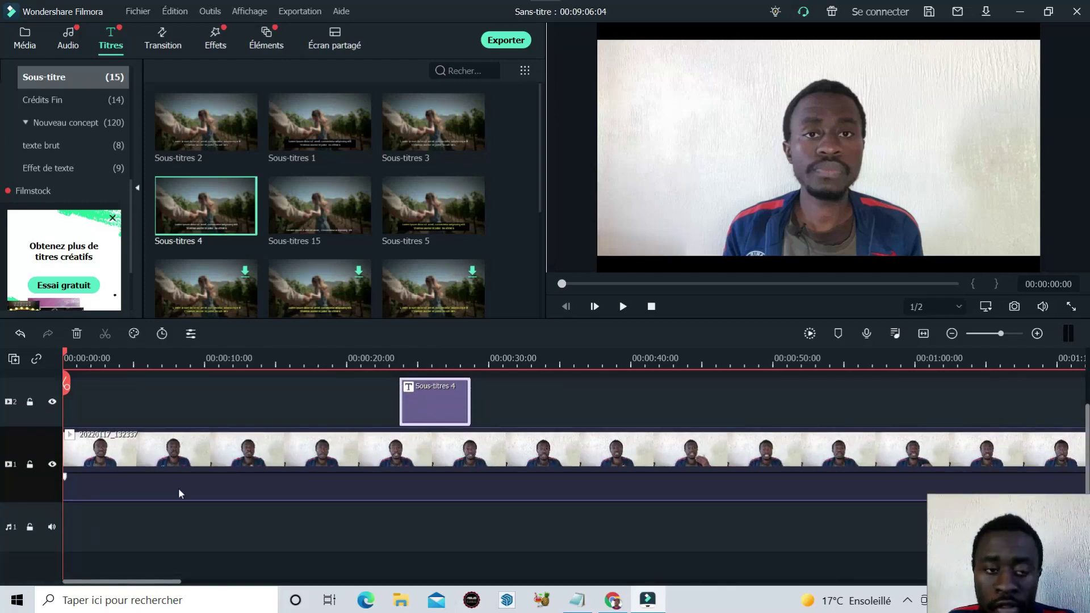
{"action": "left_click_drag", "start_coordinate": [424, 407], "coordinate": [298, 407]}
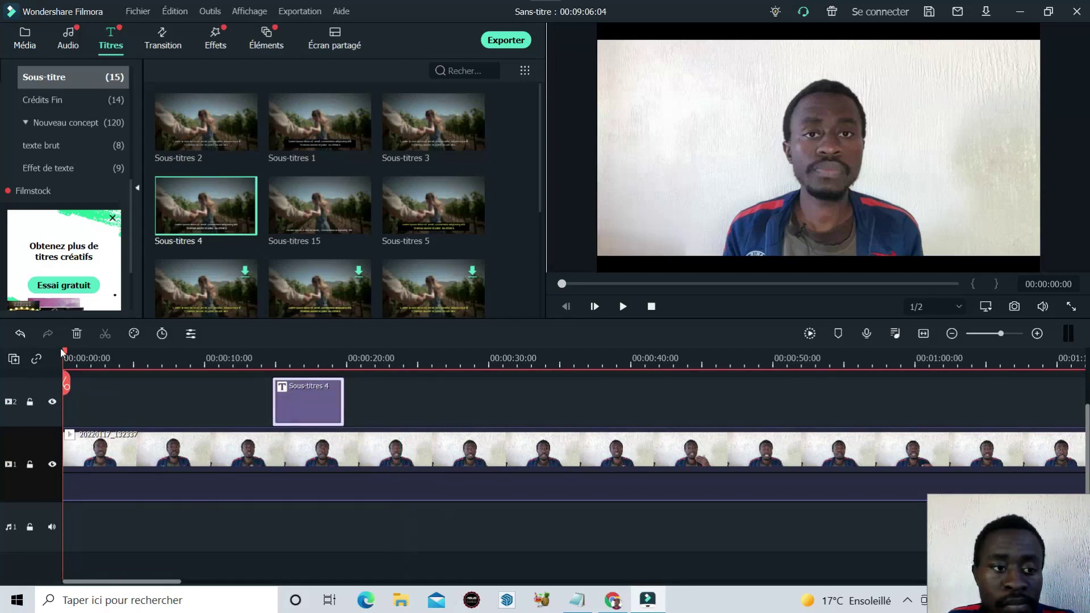
Replace the placeholder text of the Sous-titres 4 title with "je vais manger" and apply the change
{"action": "left_click_drag", "start_coordinate": [64, 352], "coordinate": [309, 359]}
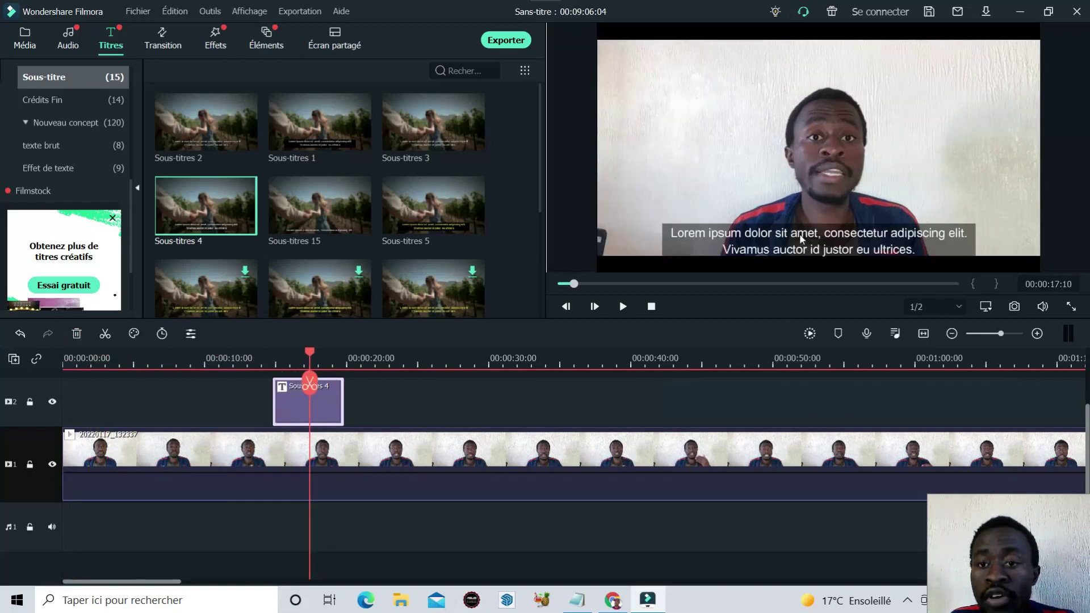
{"action": "left_click", "coordinate": [823, 243]}
{"action": "left_click_drag", "start_coordinate": [822, 240], "coordinate": [822, 239]}
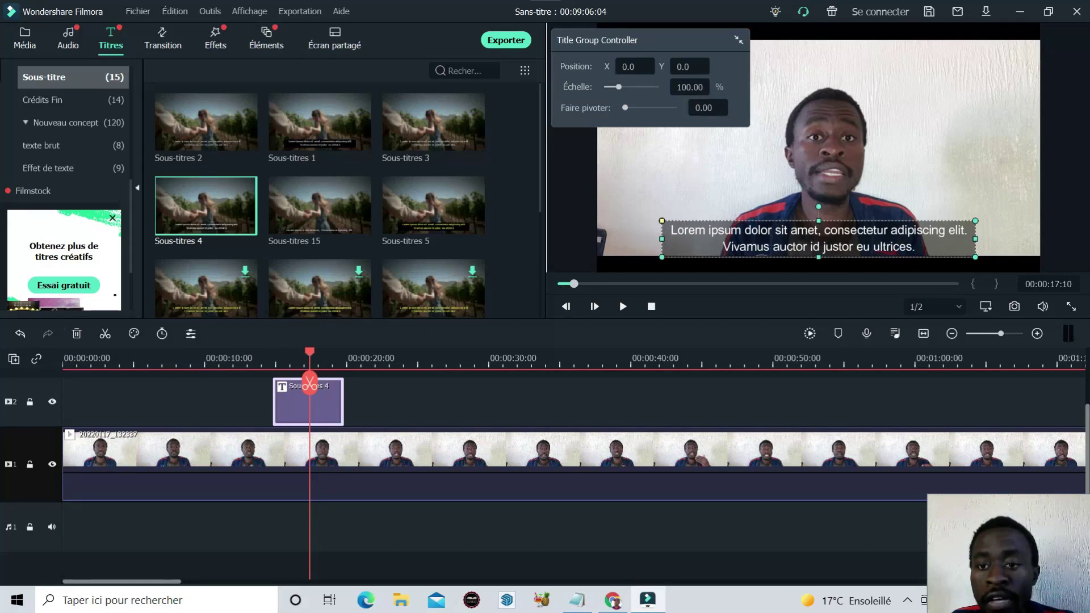
{"action": "double_click", "coordinate": [923, 251]}
{"action": "left_click_drag", "start_coordinate": [918, 248], "coordinate": [639, 227]}
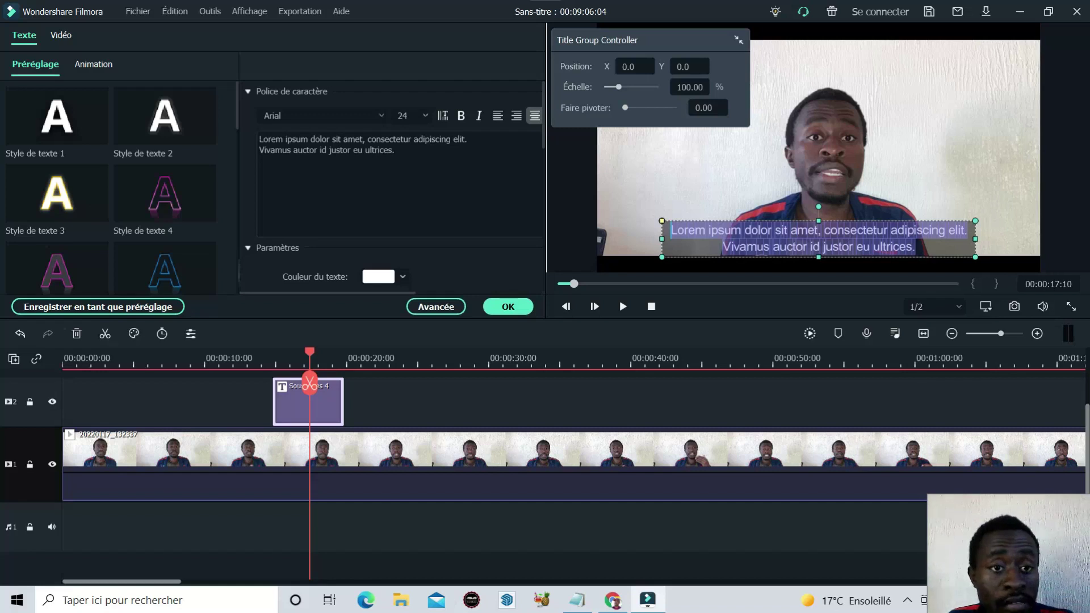
{"action": "left_click", "coordinate": [409, 161]}
{"action": "key", "text": "ctrl+a"}
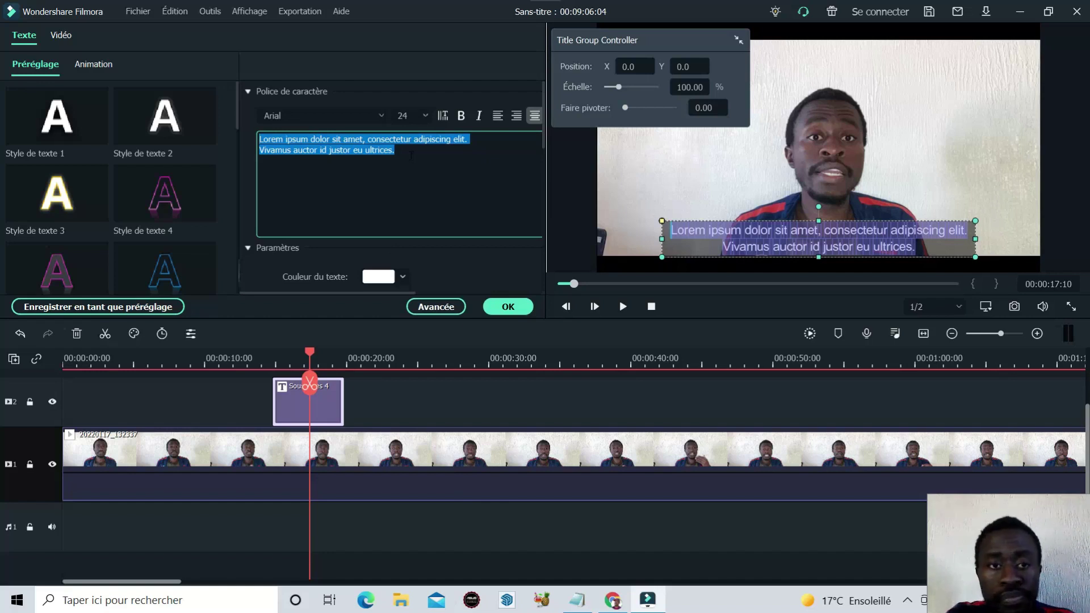
{"action": "key", "text": "BackSpace"}
{"action": "type", "text": "je vais man"}
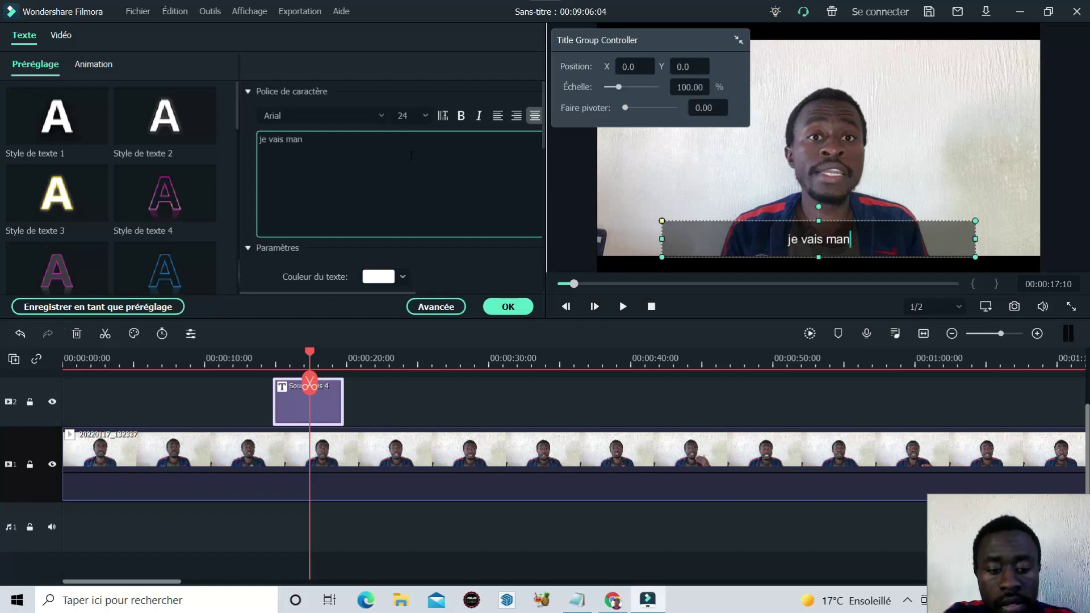
{"action": "type", "text": "ger"}
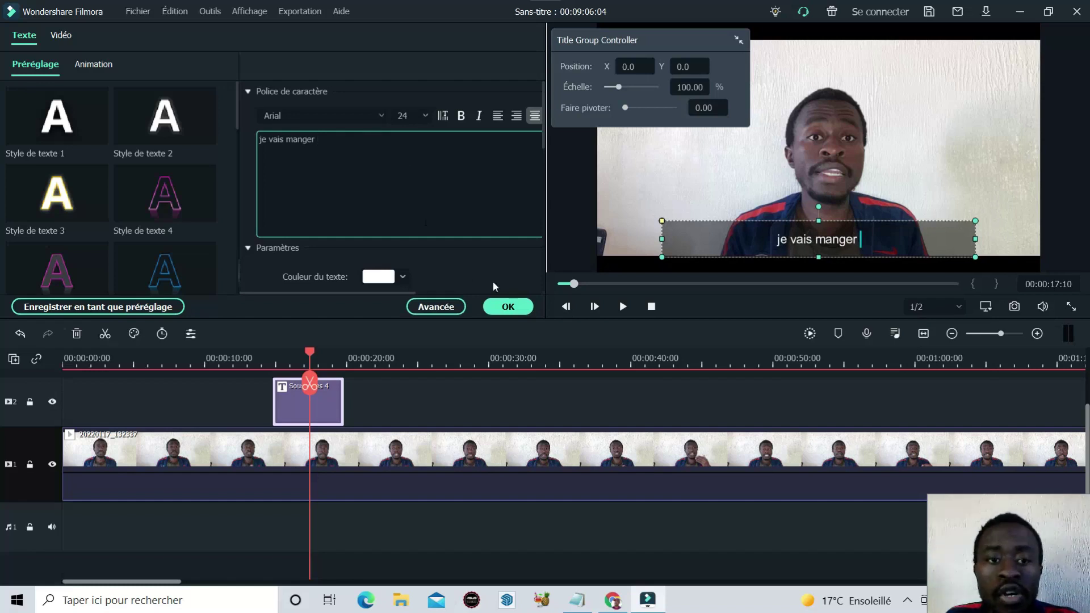
{"action": "left_click", "coordinate": [507, 307]}
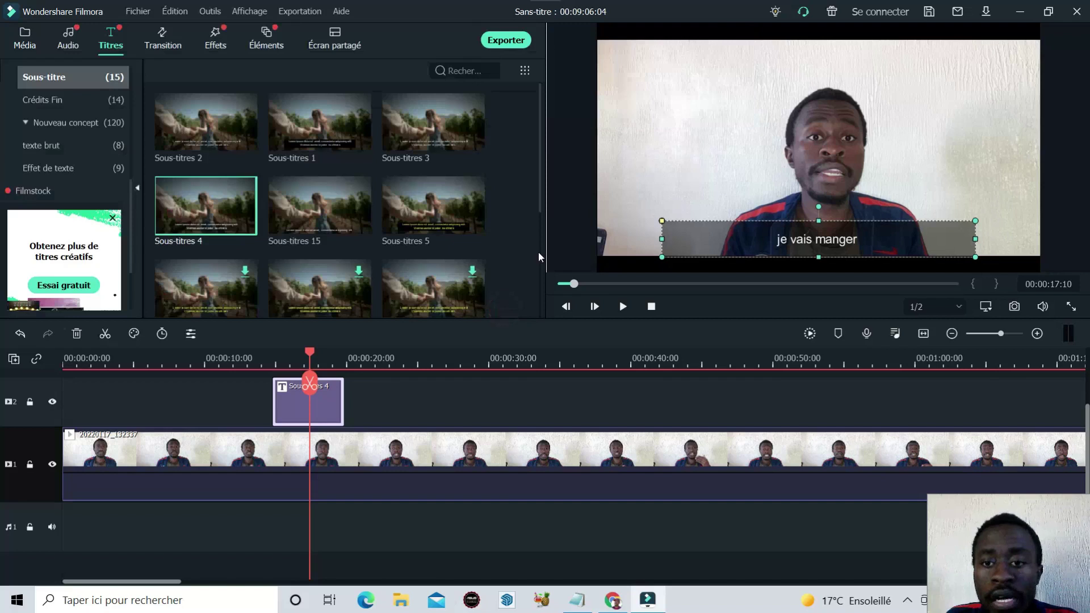
Play the video from about 13 seconds to preview the subtitle, pausing while it is displayed
{"action": "left_click_drag", "start_coordinate": [311, 352], "coordinate": [256, 352]}
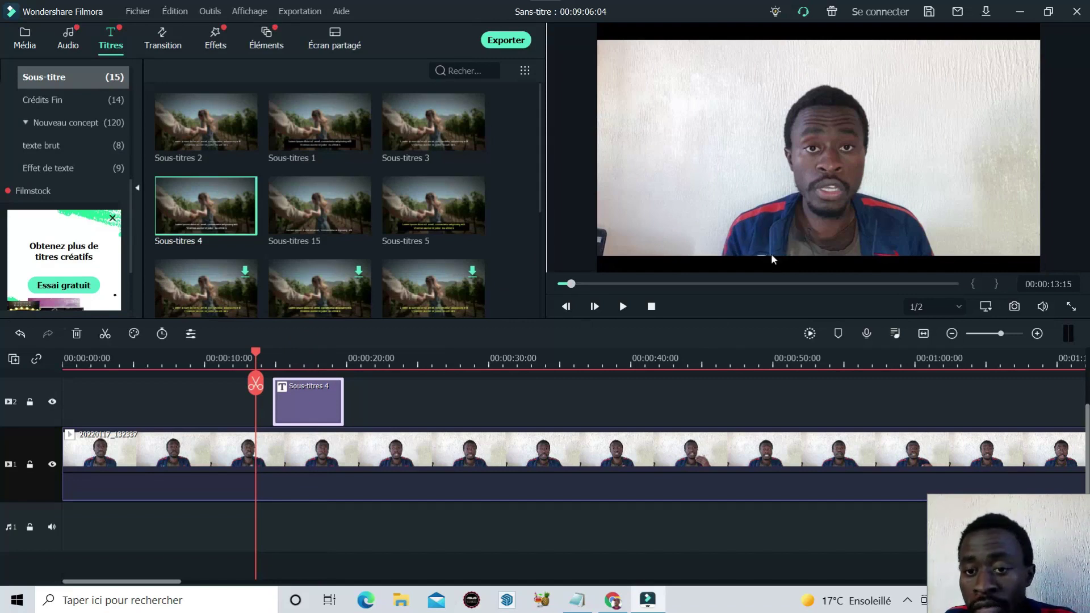
{"action": "left_click", "coordinate": [623, 307]}
{"action": "left_click", "coordinate": [623, 306]}
{"action": "left_click_drag", "start_coordinate": [267, 352], "coordinate": [251, 352]}
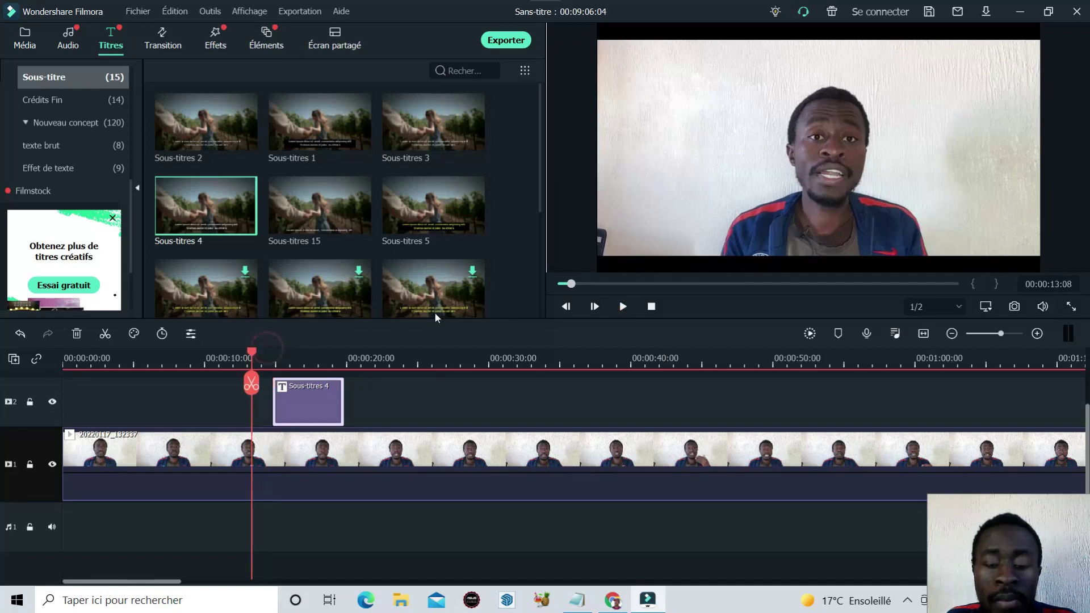
{"action": "left_click", "coordinate": [623, 307]}
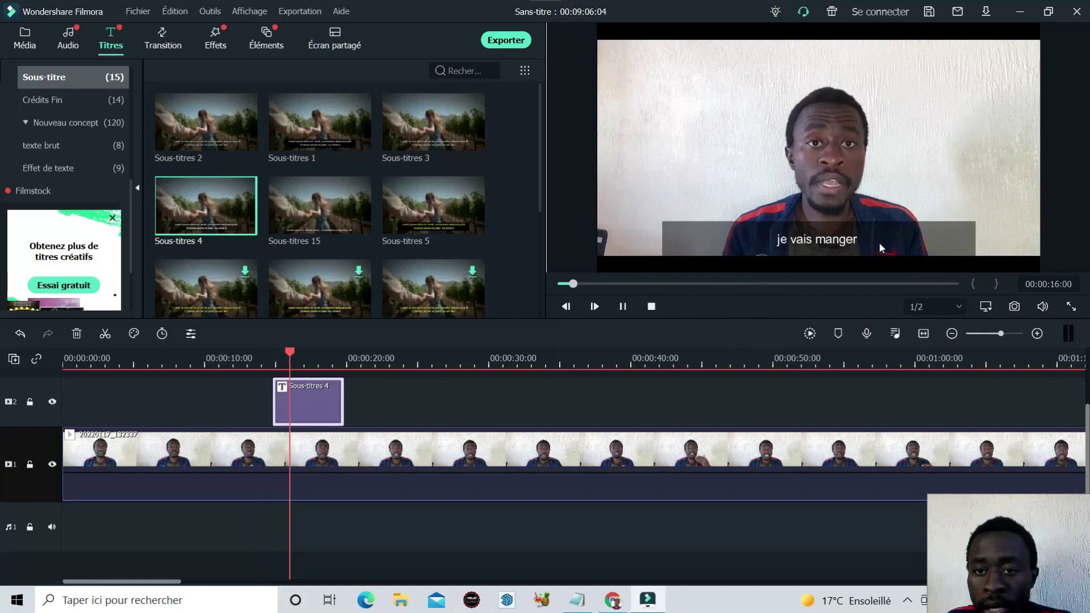
{"action": "left_click", "coordinate": [620, 307]}
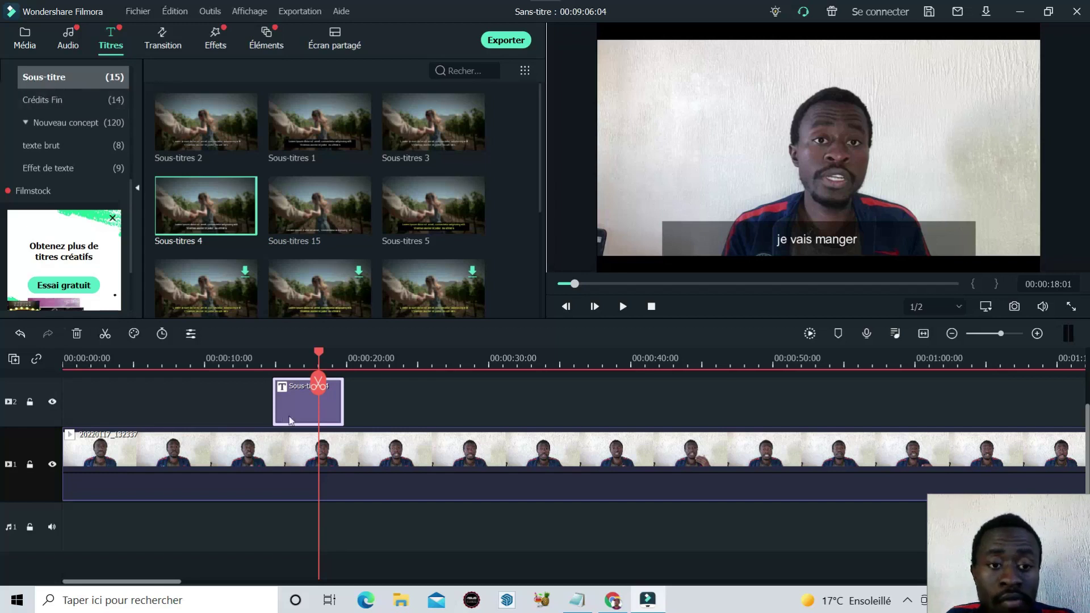
Set the "je vais manger" subtitle text to font size 72 and bold
{"action": "double_click", "coordinate": [812, 239]}
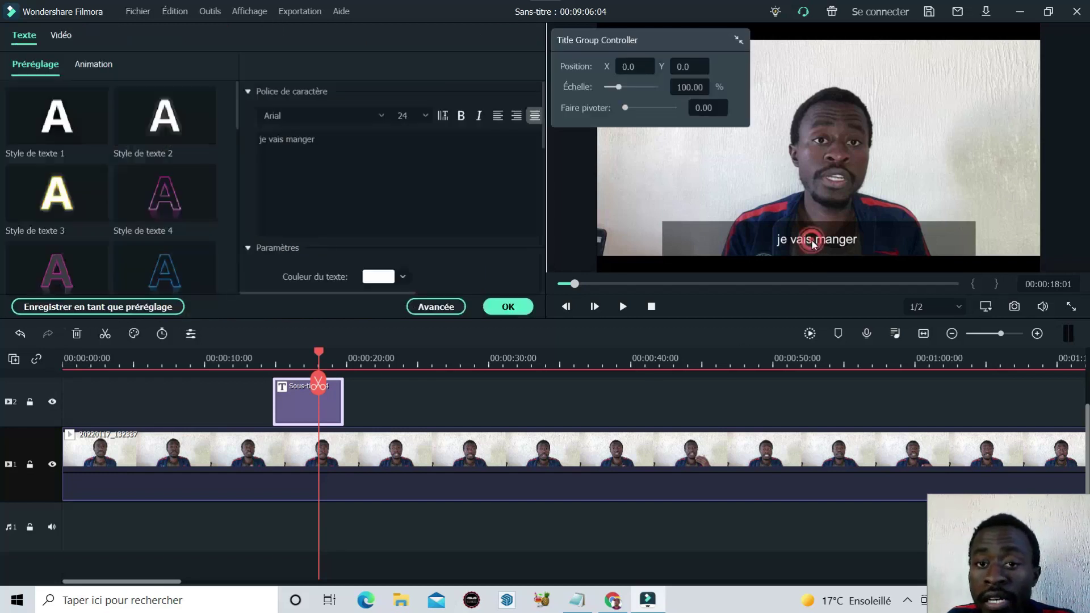
{"action": "left_click", "coordinate": [333, 151]}
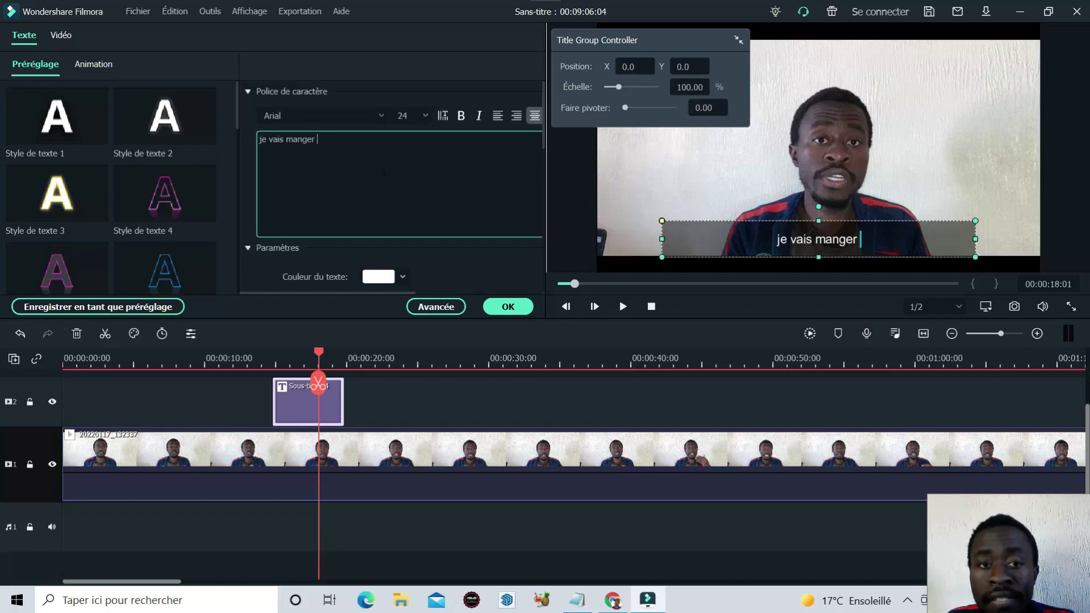
{"action": "left_click_drag", "start_coordinate": [334, 141], "coordinate": [259, 139]}
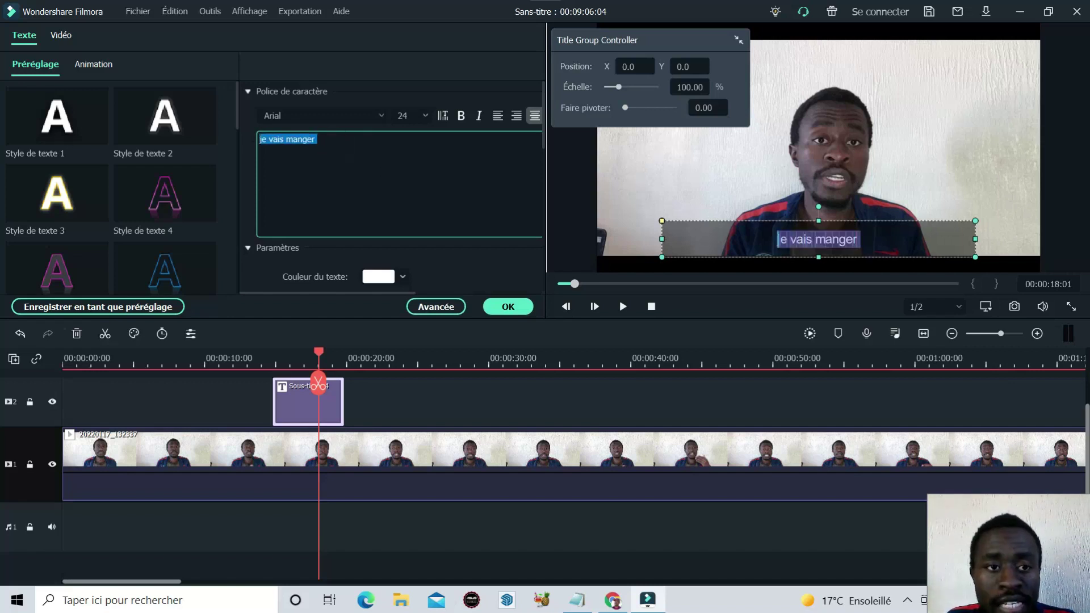
{"action": "left_click", "coordinate": [425, 115]}
{"action": "scroll", "coordinate": [414, 186], "scroll_direction": "down", "scroll_amount": 5}
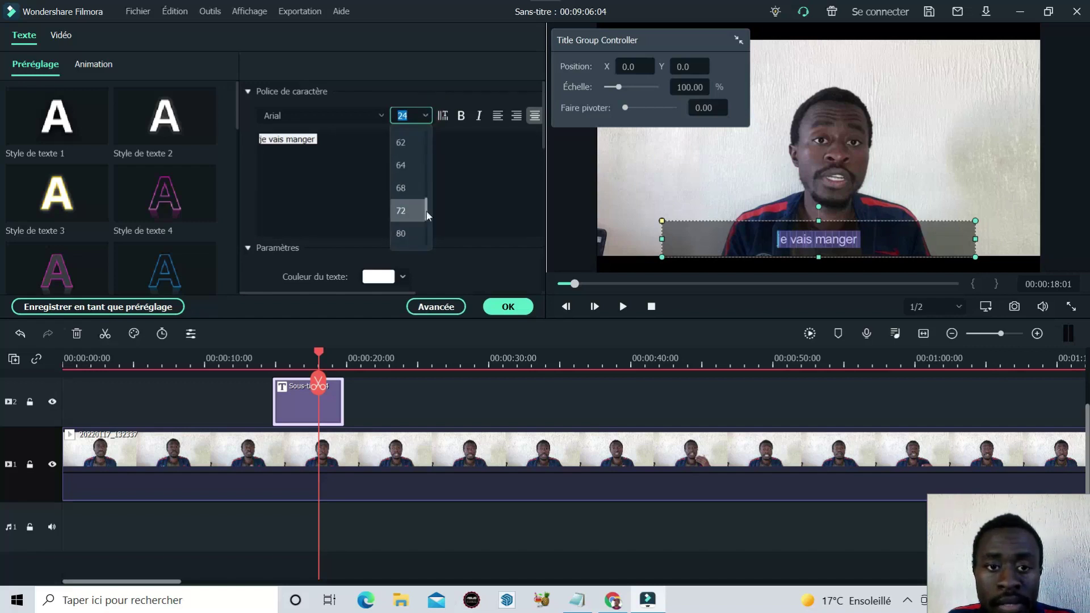
{"action": "left_click", "coordinate": [403, 212]}
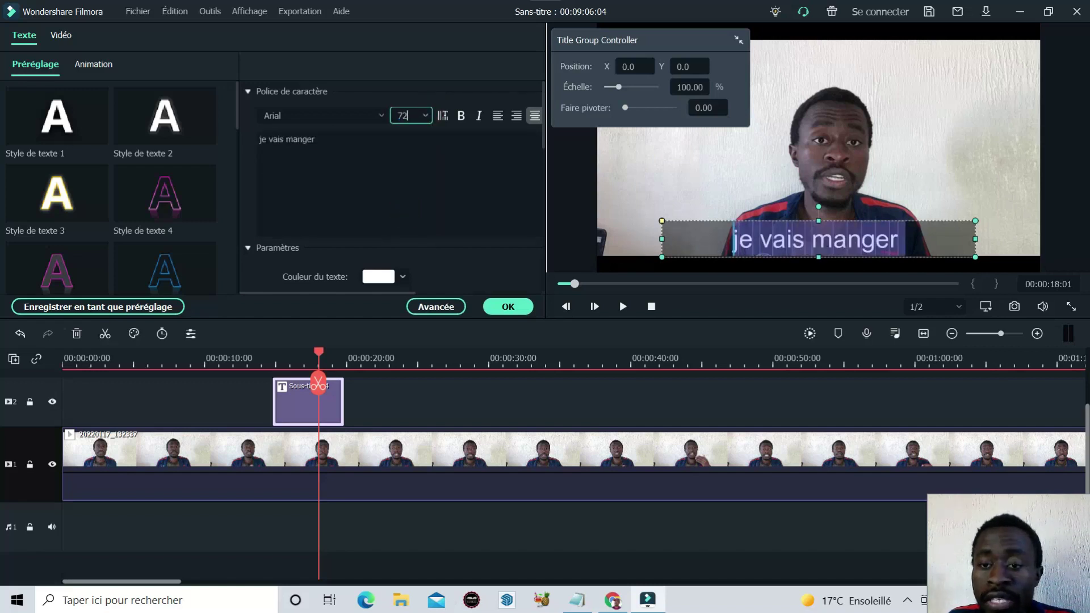
{"action": "left_click", "coordinate": [436, 213]}
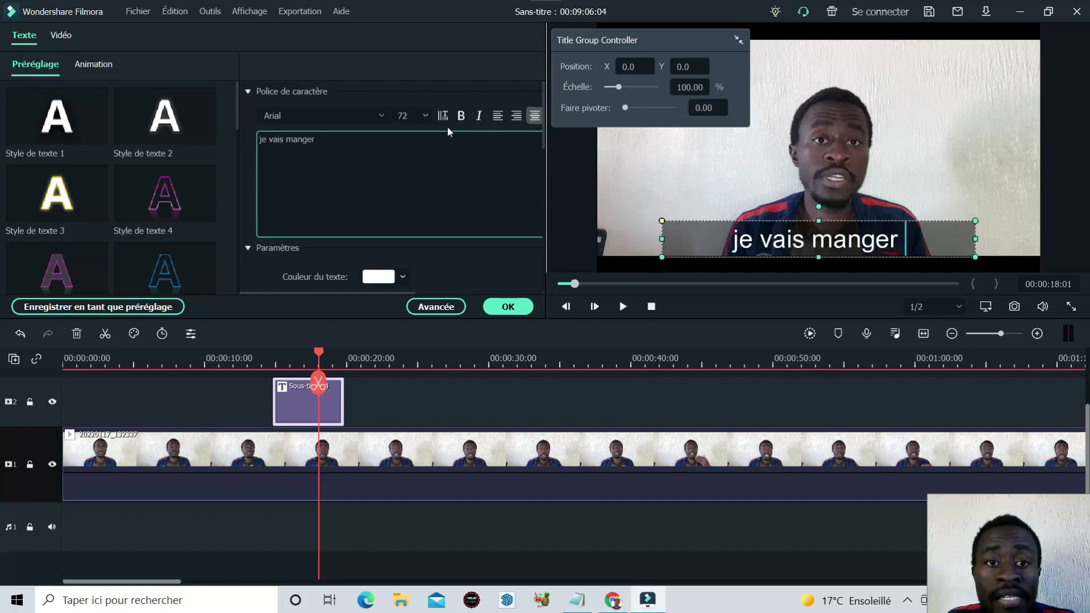
{"action": "left_click", "coordinate": [461, 116]}
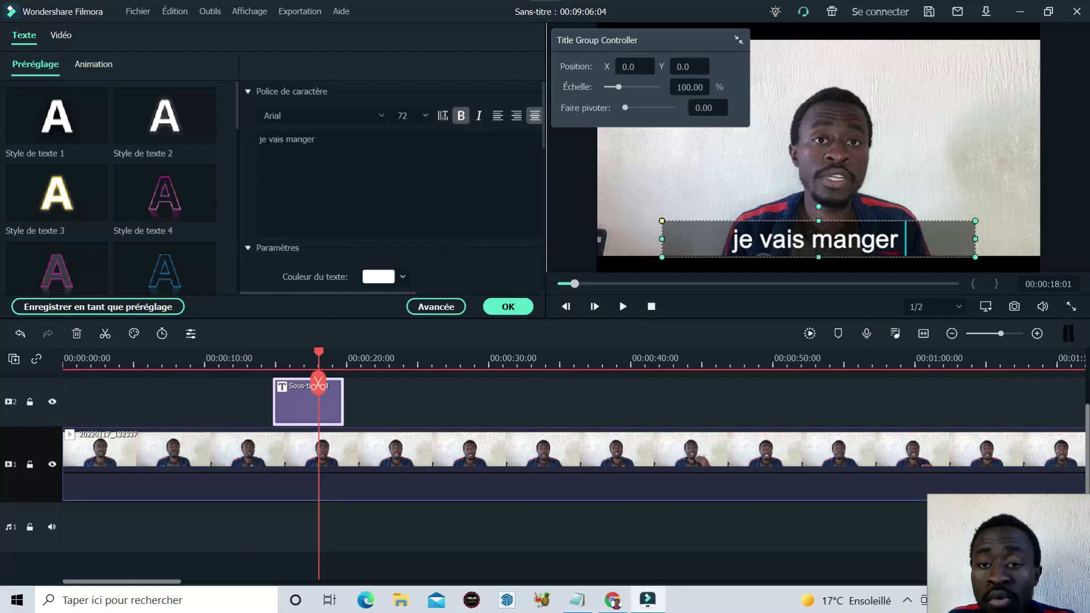
Try the Style de texte 4 preset on the whole subtitle text and replace it with the blue outlined preset
{"action": "left_click_drag", "start_coordinate": [339, 143], "coordinate": [215, 146]}
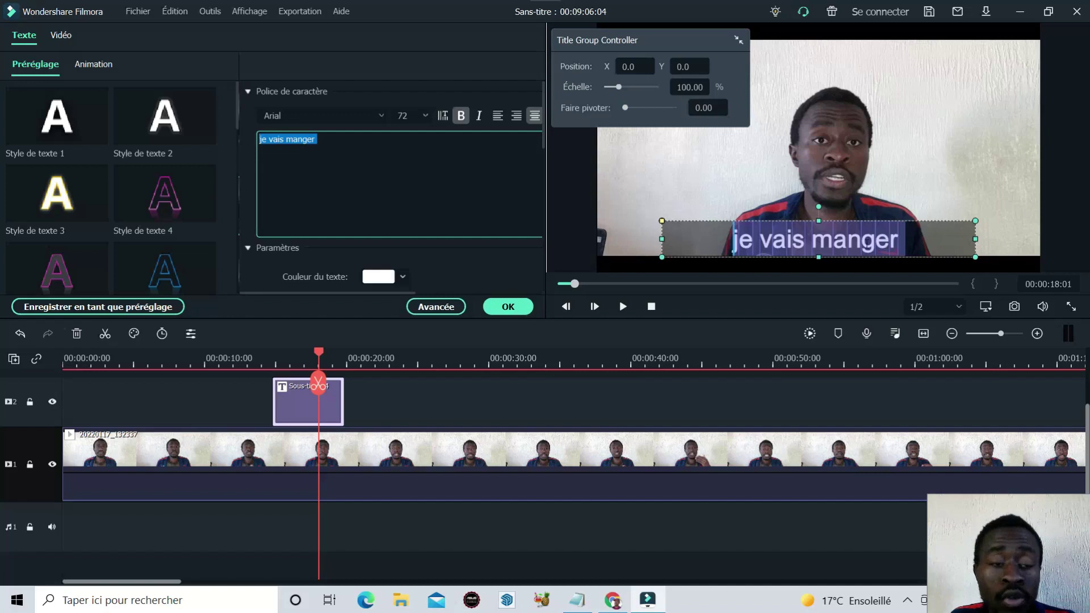
{"action": "double_click", "coordinate": [165, 198]}
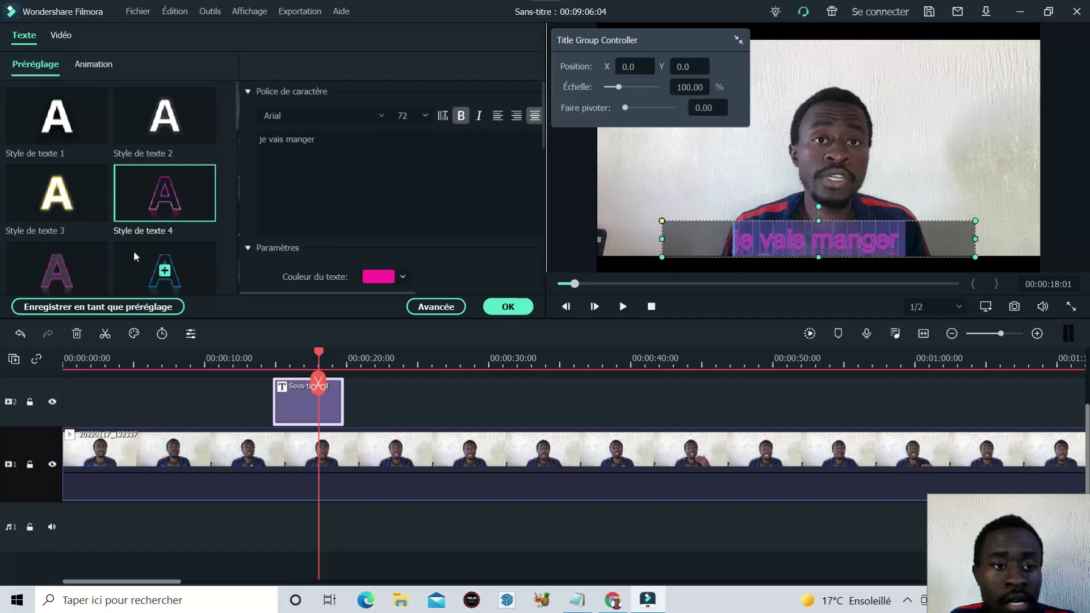
{"action": "double_click", "coordinate": [165, 268]}
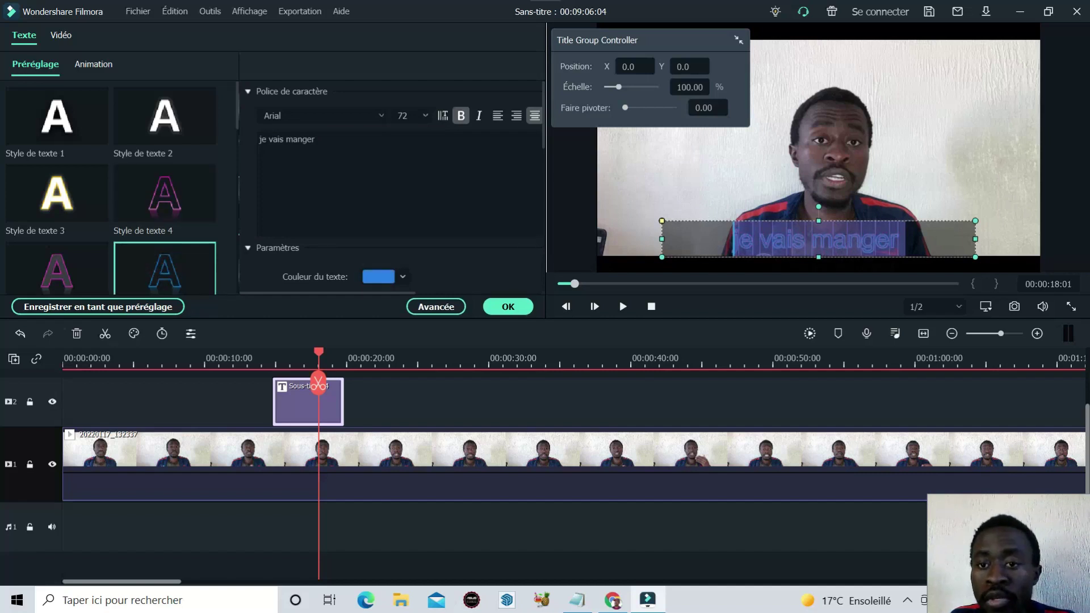
Apply the Style de texte 2 preset to the "je vais manger" subtitle and confirm the title edit
{"action": "double_click", "coordinate": [47, 117]}
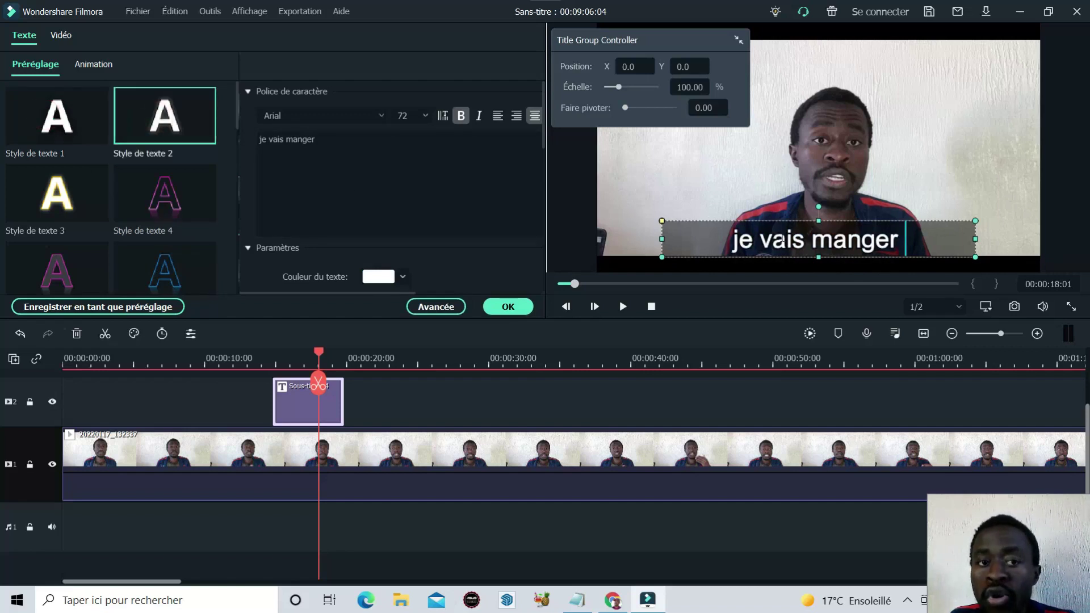
{"action": "left_click", "coordinate": [440, 189]}
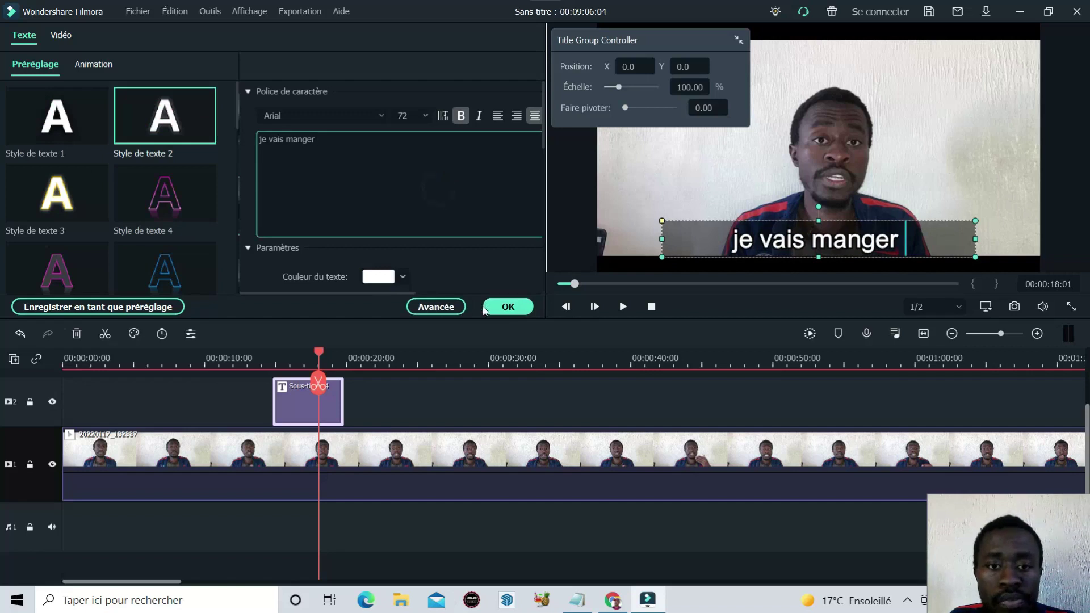
{"action": "left_click", "coordinate": [487, 307]}
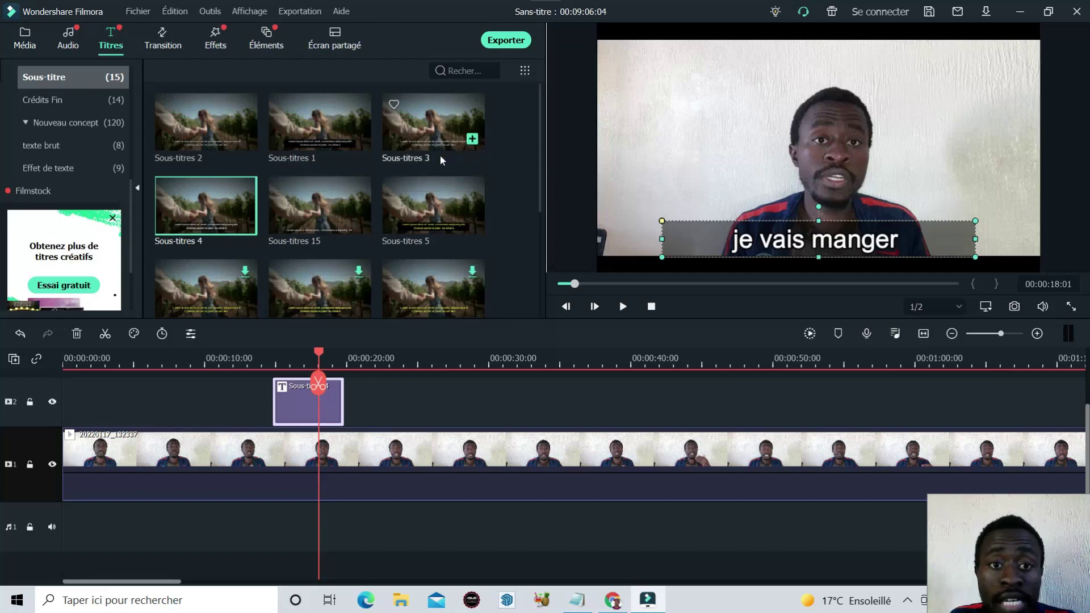
Add the Sous-titres 5 title to video track 2 at about 24 seconds and inspect its placeholder text in the title editor
{"action": "left_click_drag", "start_coordinate": [418, 217], "coordinate": [403, 403]}
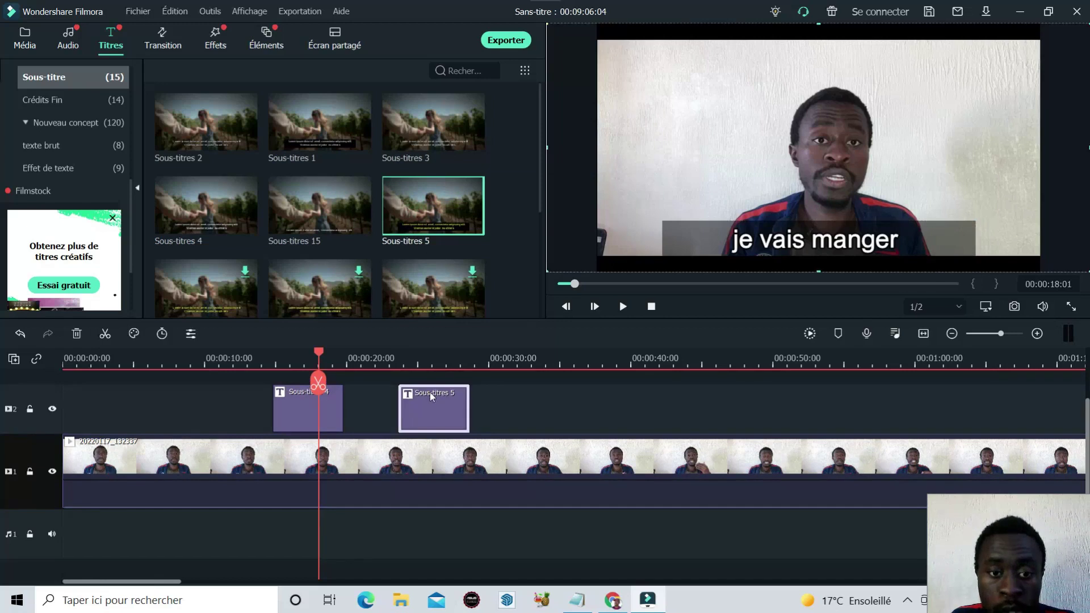
{"action": "left_click_drag", "start_coordinate": [318, 350], "coordinate": [416, 368]}
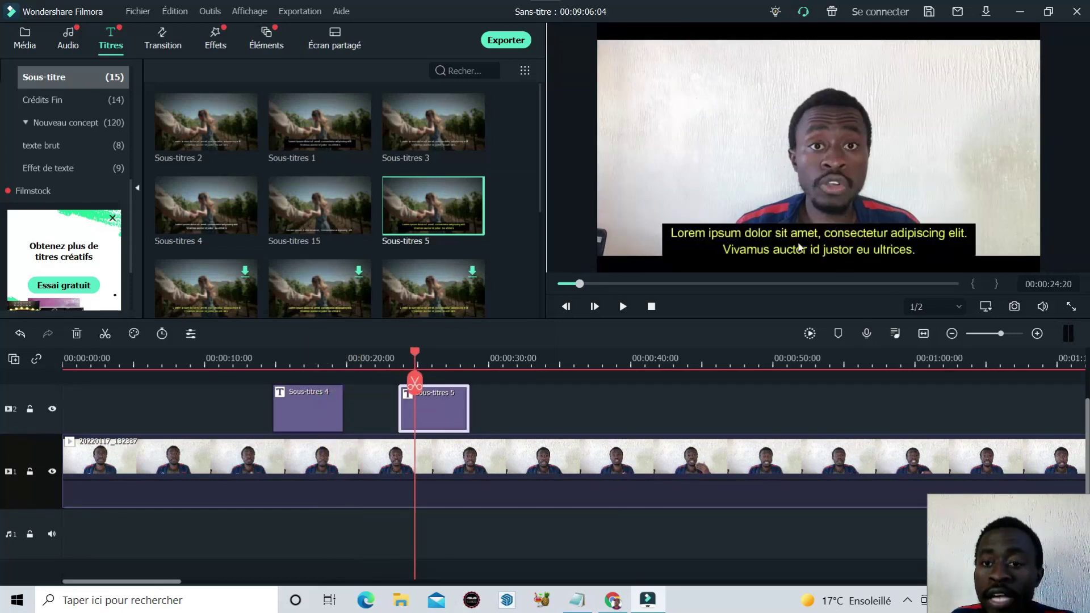
{"action": "double_click", "coordinate": [745, 244]}
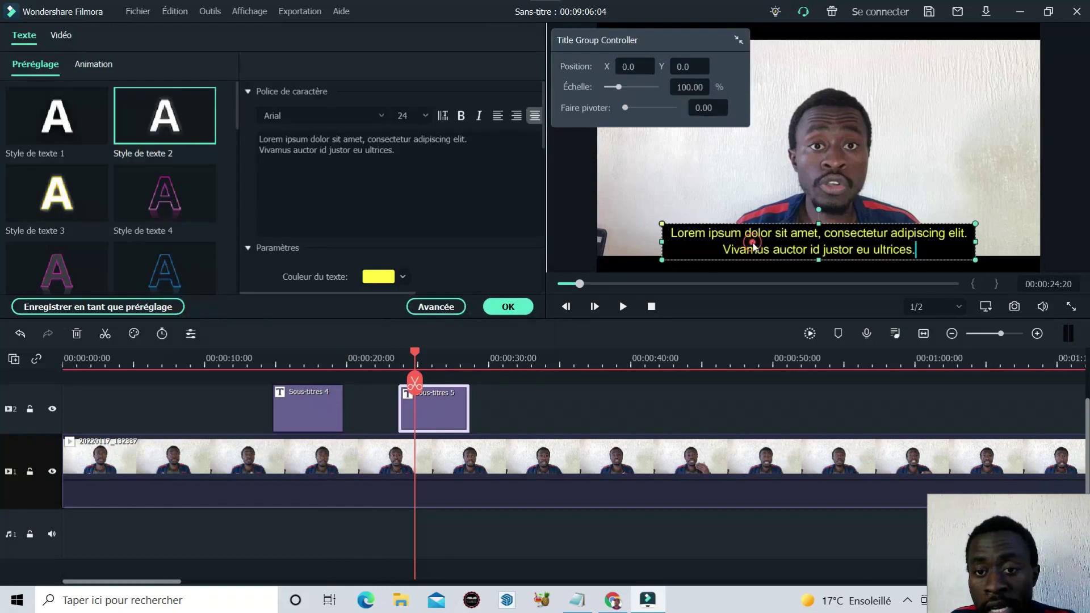
{"action": "left_click_drag", "start_coordinate": [407, 150], "coordinate": [258, 139]}
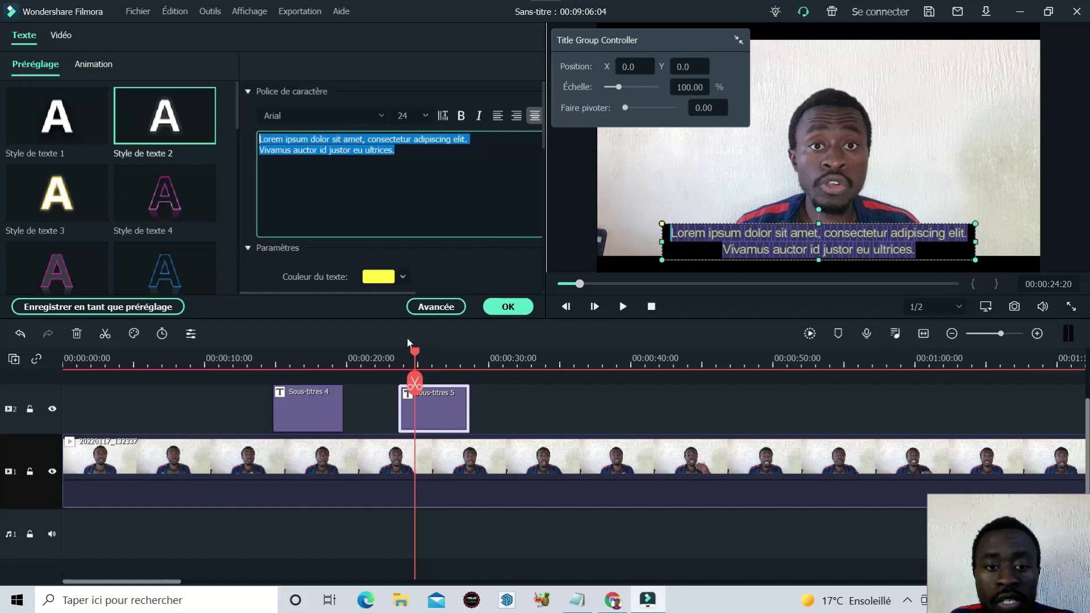
{"action": "scroll", "coordinate": [477, 445], "scroll_direction": "up", "scroll_amount": 1}
{"action": "scroll", "coordinate": [340, 434], "scroll_direction": "down", "scroll_amount": 1}
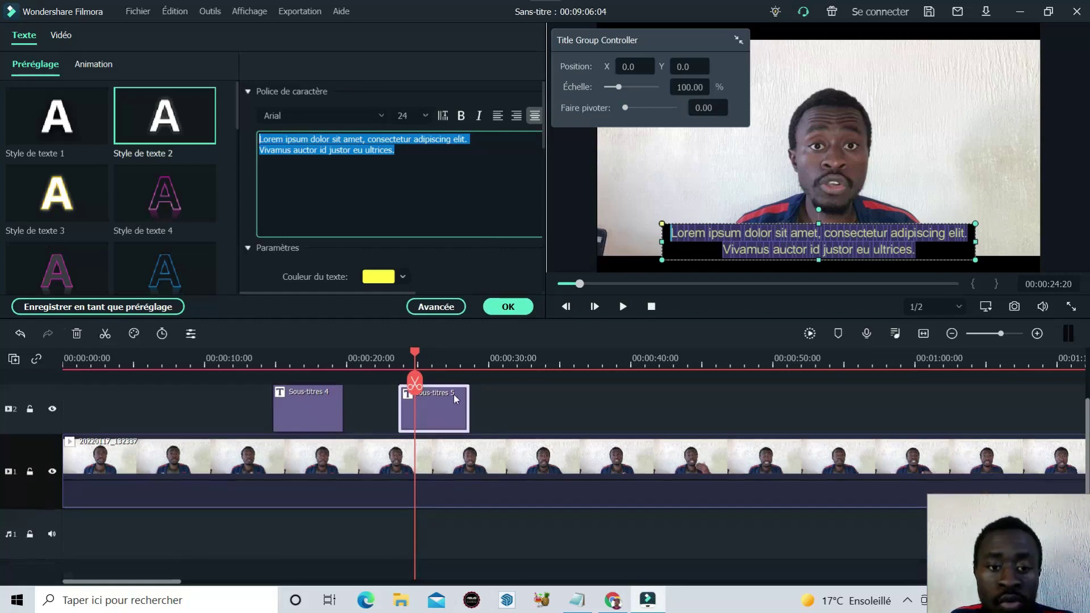
{"action": "left_click", "coordinate": [488, 307]}
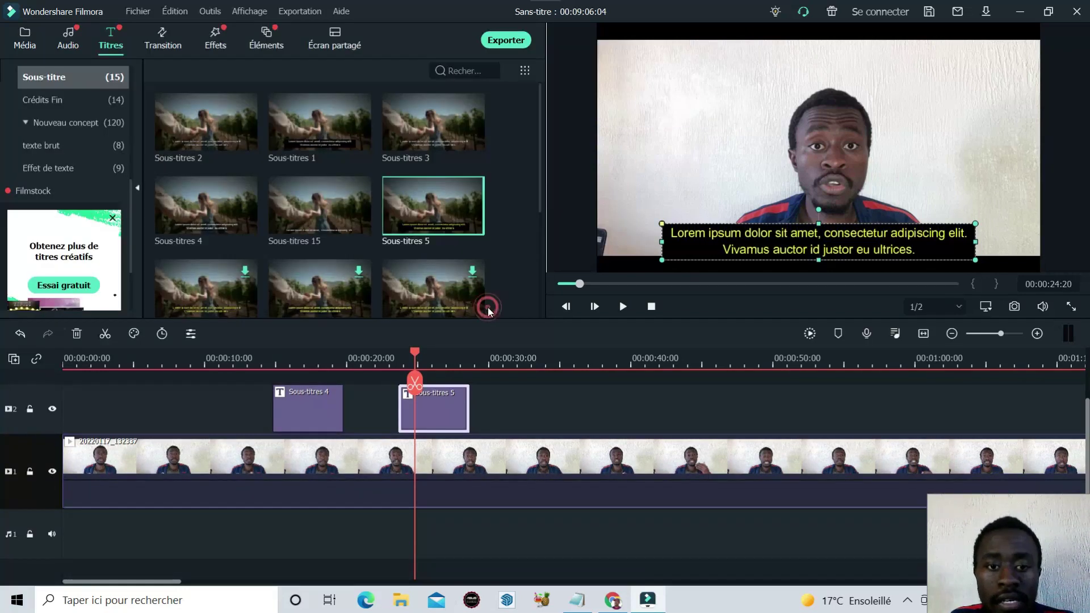
Ripple-delete the Sous-titres 4 title from video track 2 and move the playhead to about 20 seconds
{"action": "left_click", "coordinate": [307, 417]}
{"action": "key", "text": "shift+Delete"}
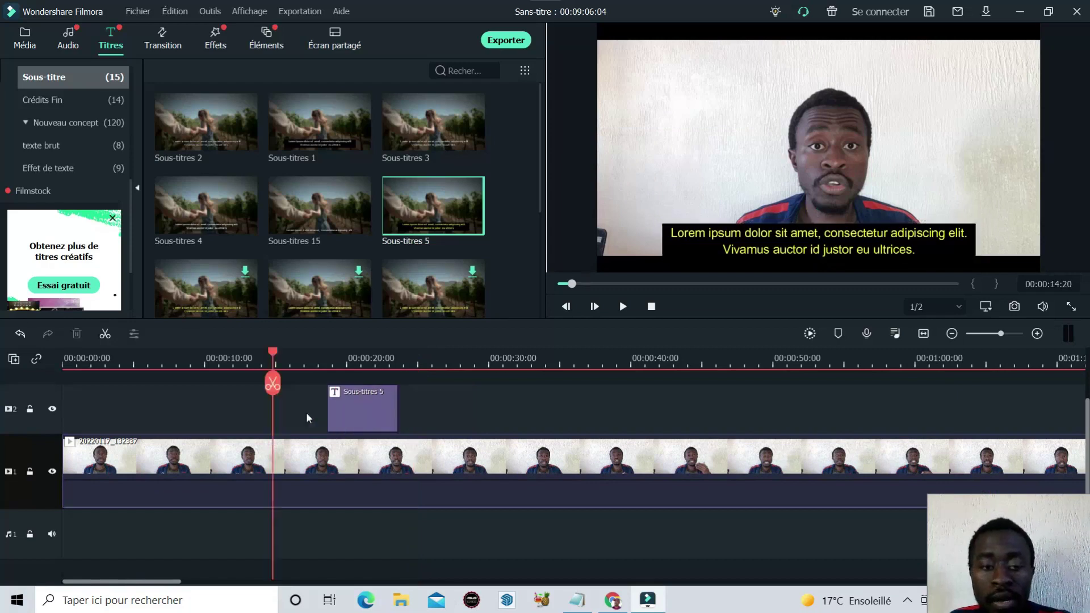
{"action": "left_click_drag", "start_coordinate": [275, 355], "coordinate": [349, 358]}
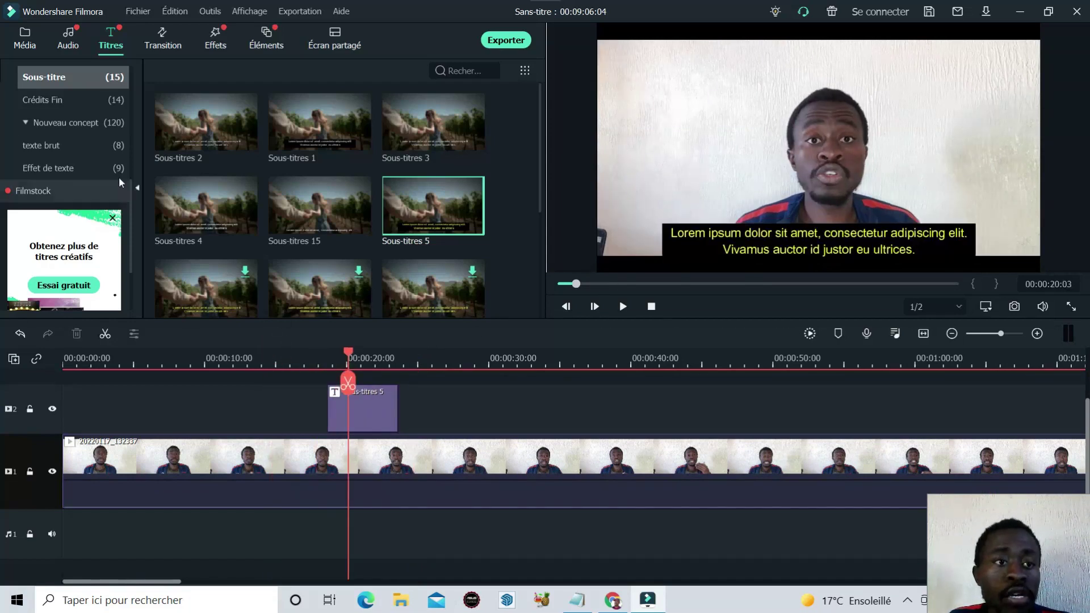
Add the Crédits 1 end-credits title to video track 2 at about 26 seconds, after Sous-titres 5
{"action": "left_click", "coordinate": [80, 109]}
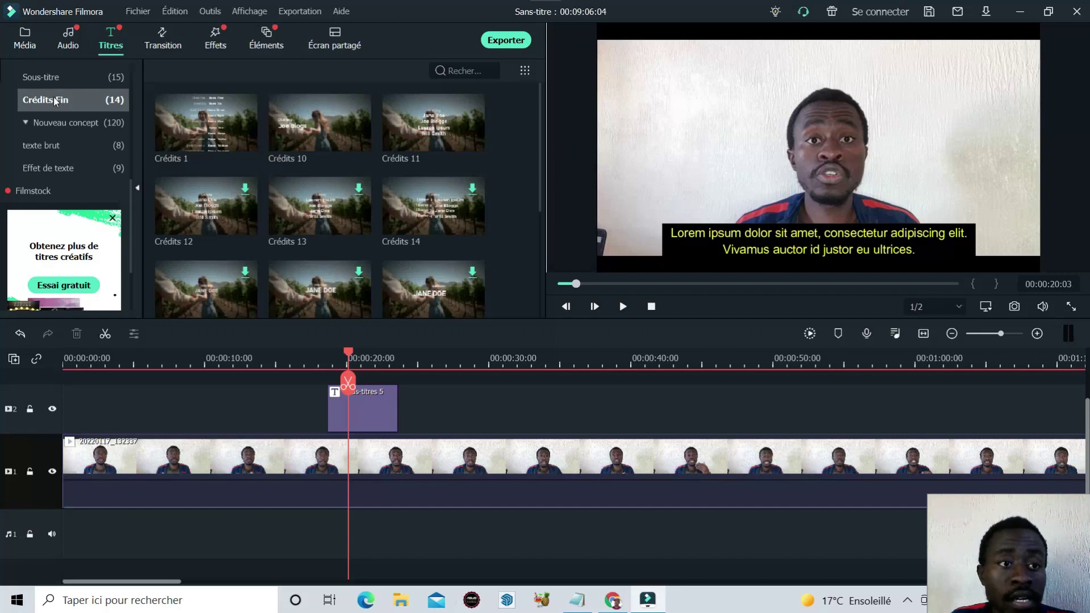
{"action": "left_click_drag", "start_coordinate": [191, 134], "coordinate": [430, 417]}
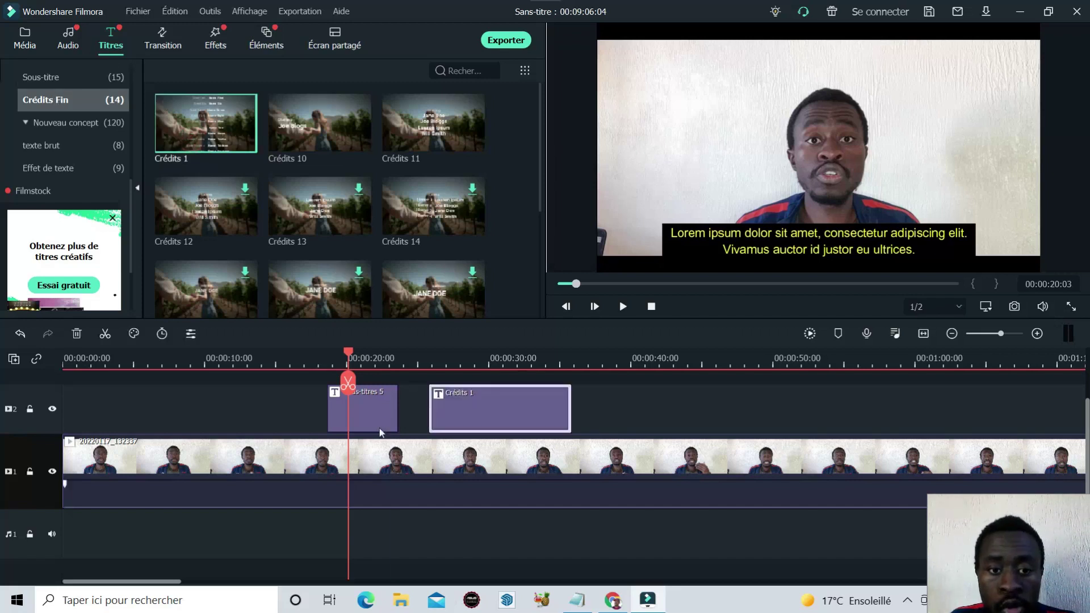
Play the video up to 00:00:24:18, split the clip there and delete the part after the cut
{"action": "left_click", "coordinate": [622, 312]}
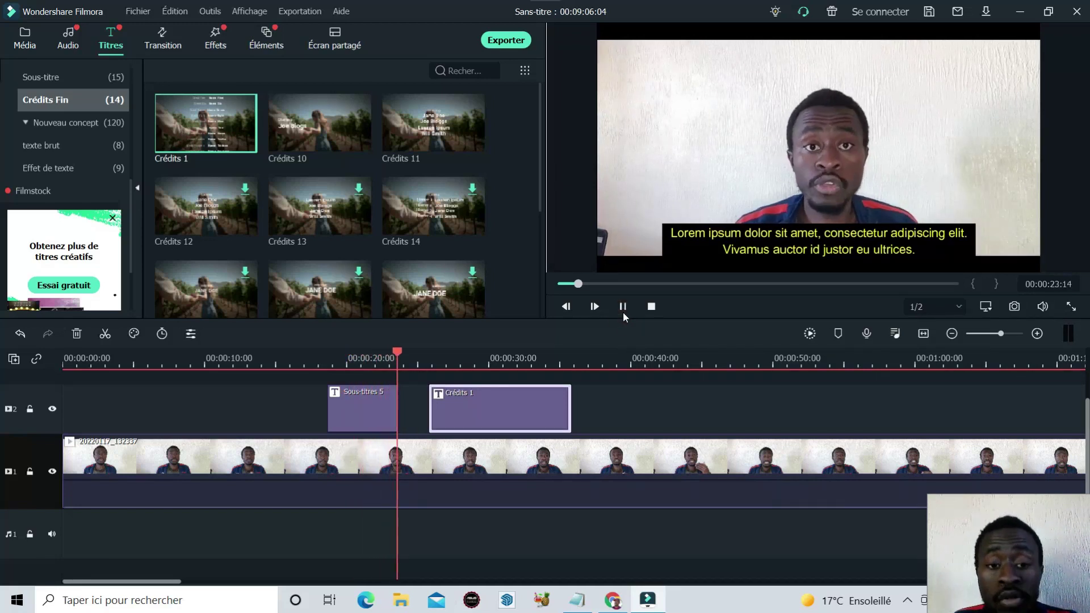
{"action": "left_click", "coordinate": [622, 312]}
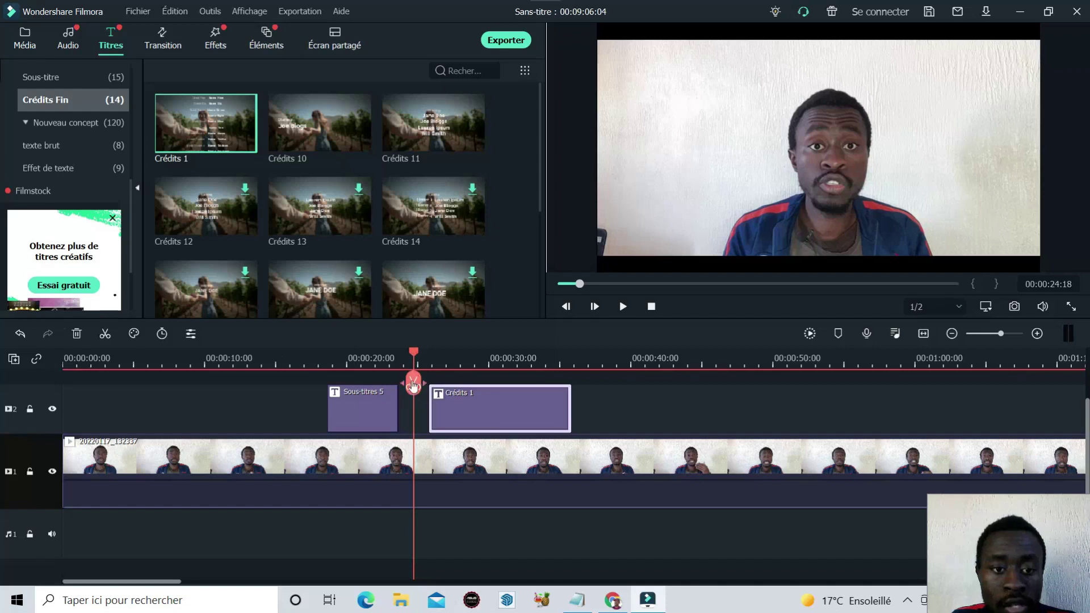
{"action": "left_click", "coordinate": [105, 336]}
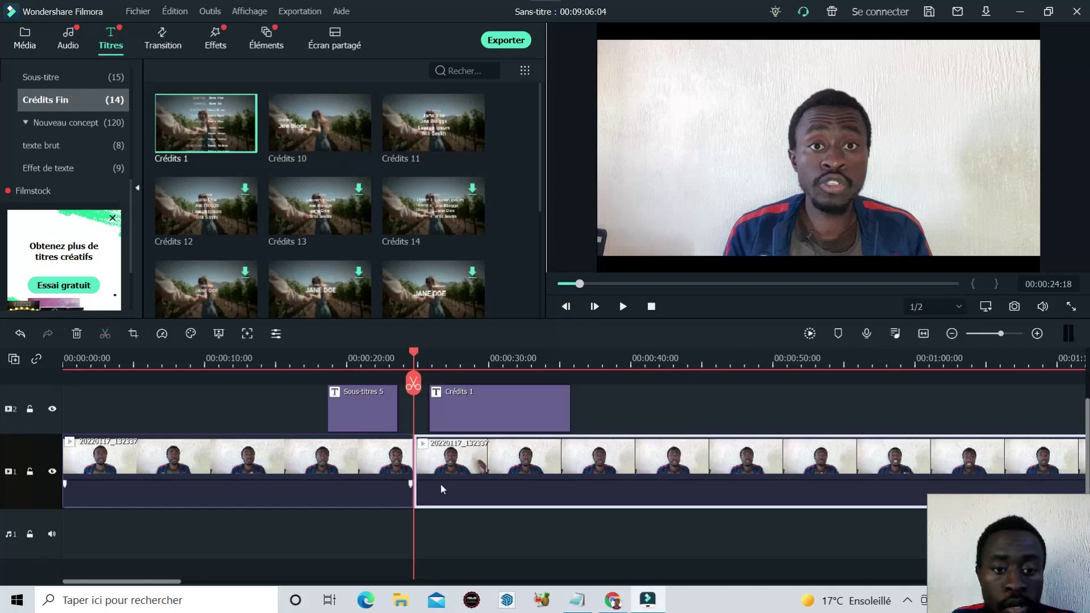
{"action": "key", "text": "Delete"}
Move the Sous-titres 5 title to about 10 seconds and place Crédits 1 right after the end of the video clip
{"action": "left_click_drag", "start_coordinate": [342, 403], "coordinate": [210, 400]}
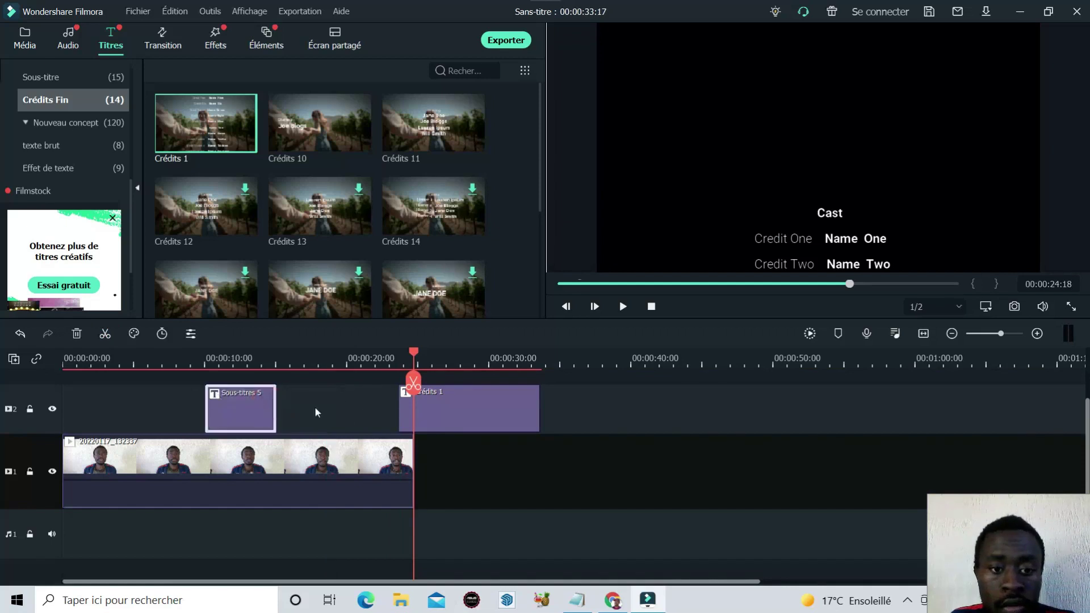
{"action": "left_click_drag", "start_coordinate": [431, 419], "coordinate": [446, 421]}
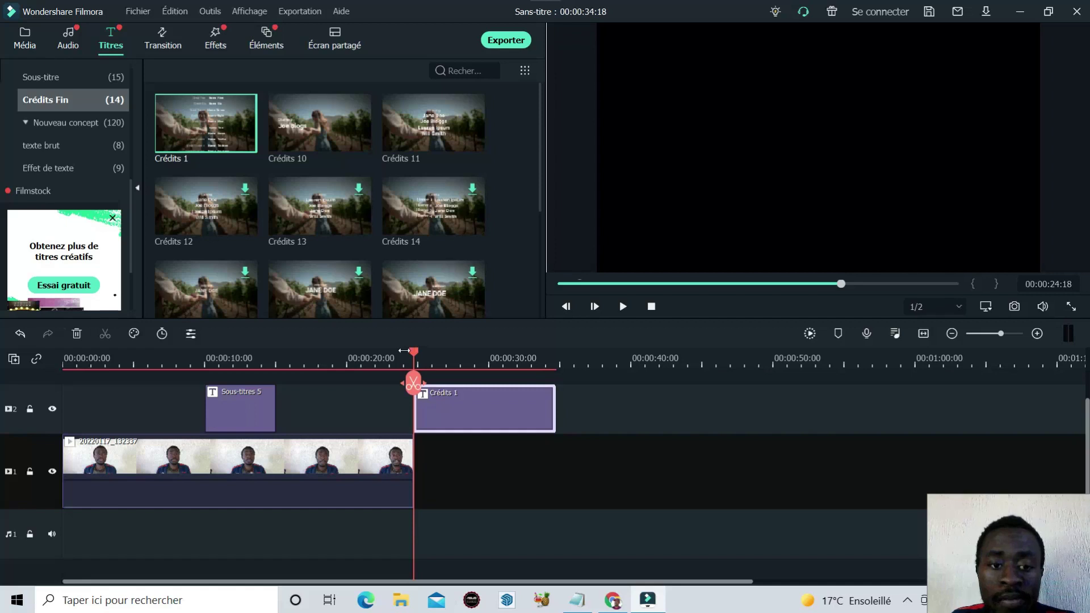
Play the timeline from about 21 seconds to preview the rolling end credits, pausing at about 29 seconds
{"action": "left_click_drag", "start_coordinate": [404, 351], "coordinate": [365, 357]}
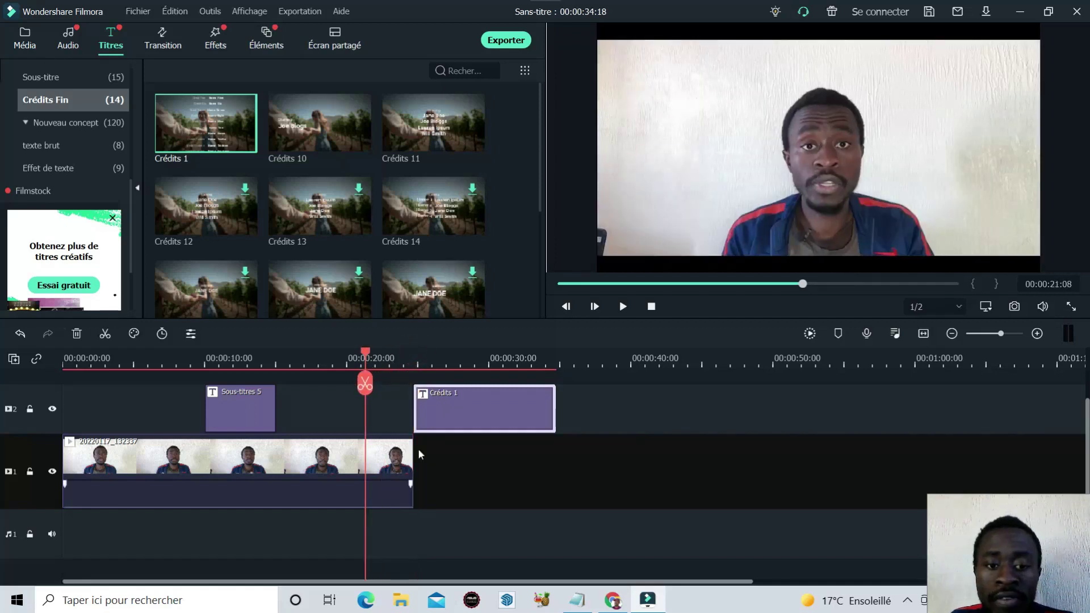
{"action": "left_click", "coordinate": [624, 310]}
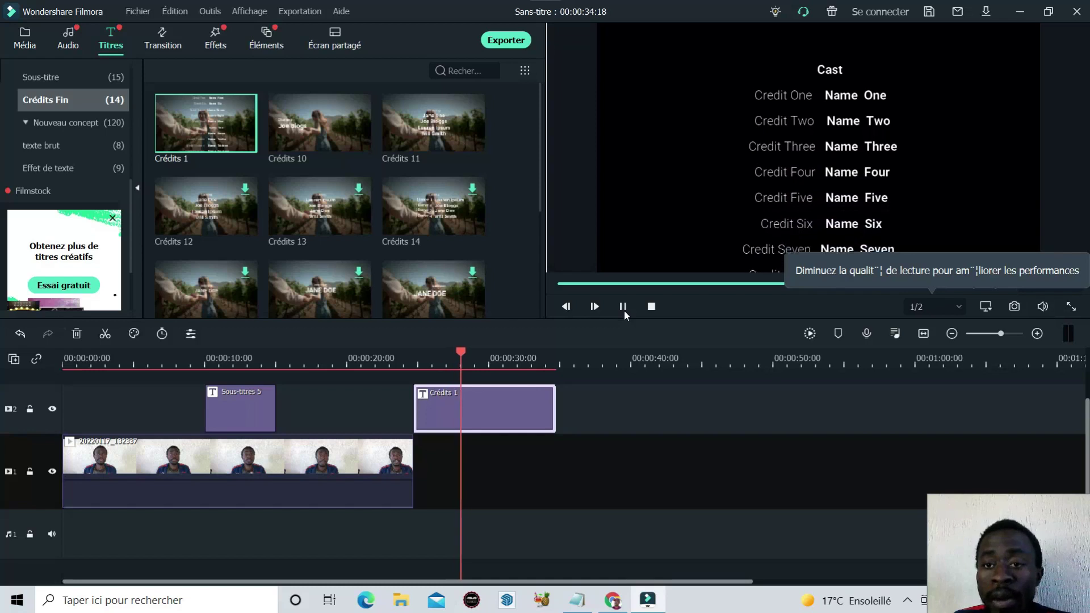
{"action": "left_click", "coordinate": [624, 310]}
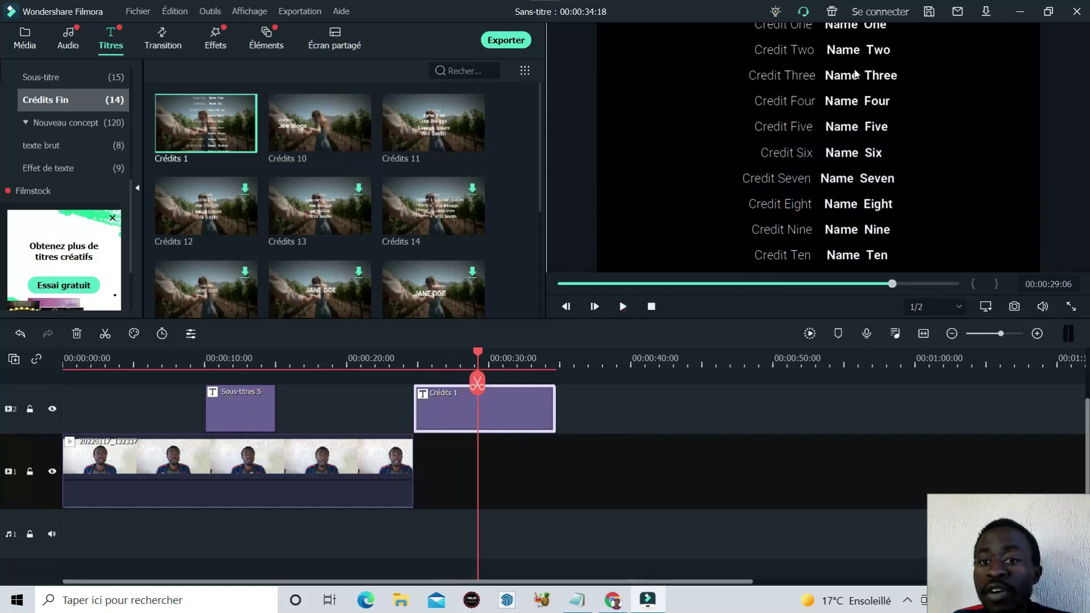
Replace the "Name One" placeholder in the Crédits 1 title with the creator's name and apply the change
{"action": "double_click", "coordinate": [814, 130]}
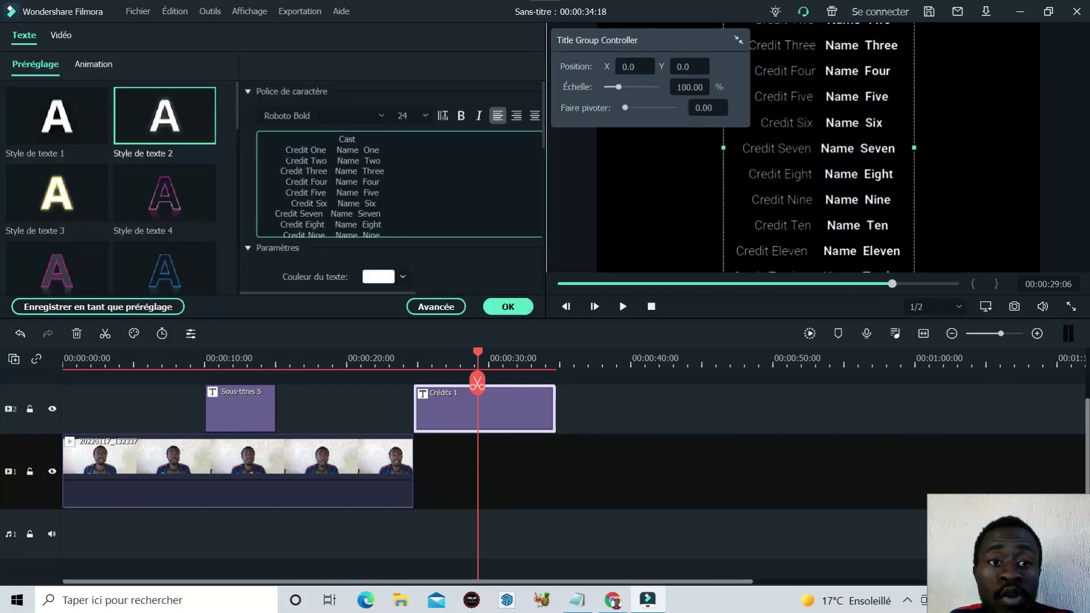
{"action": "left_click", "coordinate": [388, 151]}
{"action": "key", "text": "BackSpace"}
{"action": "key", "text": "BackSpace"}
{"action": "key", "text": "BackSpace"}
{"action": "key", "text": "BackSpace"}
{"action": "key", "text": "BackSpace"}
{"action": "key", "text": "BackSpace"}
{"action": "key", "text": "BackSpace"}
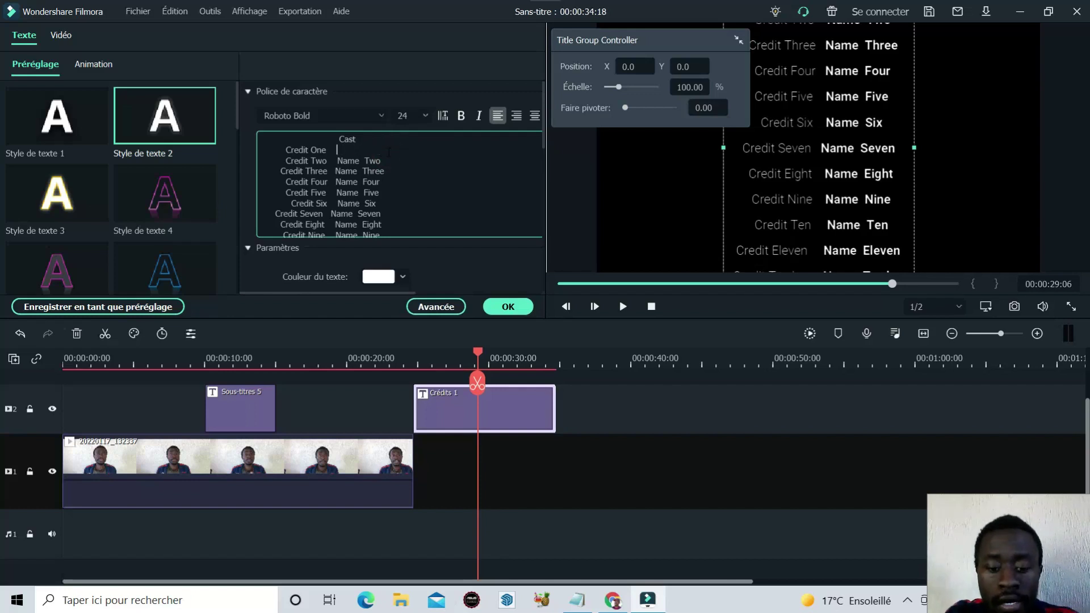
{"action": "type", "text": "joel"}
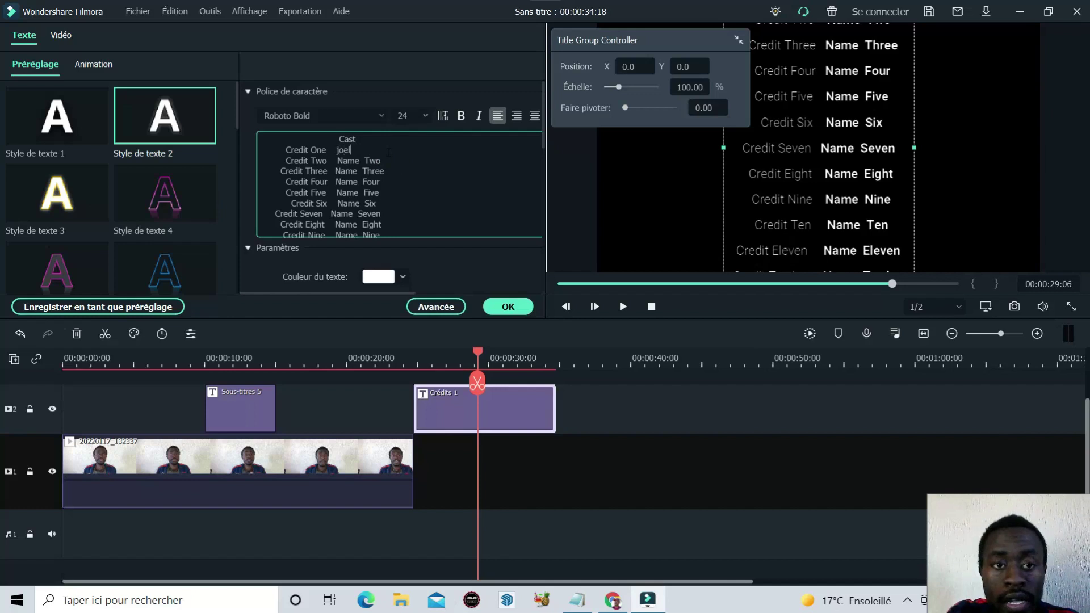
{"action": "type", "text": " assi"}
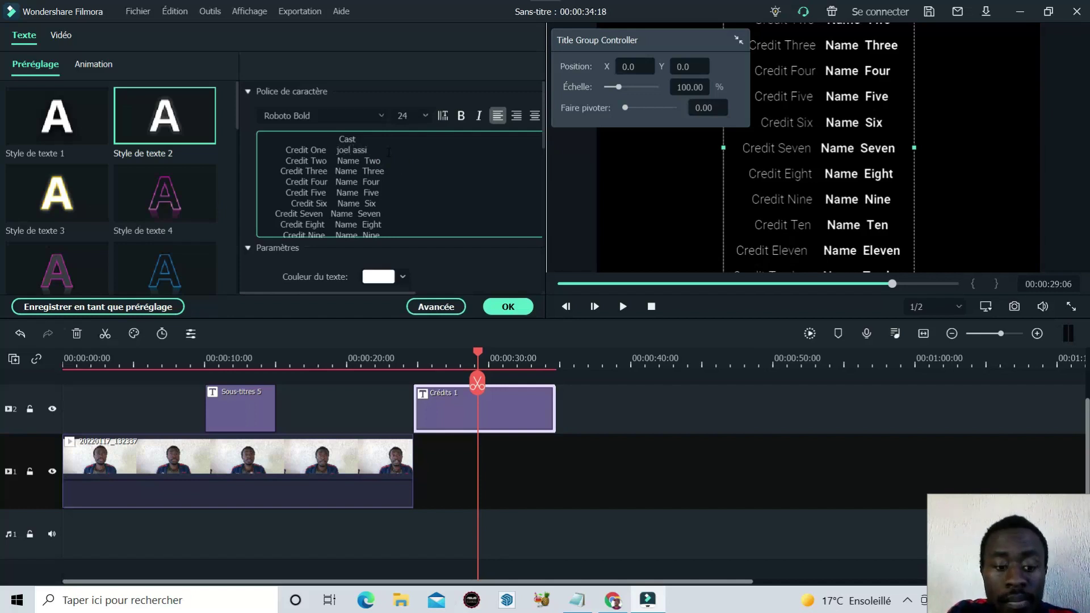
{"action": "type", "text": " web"}
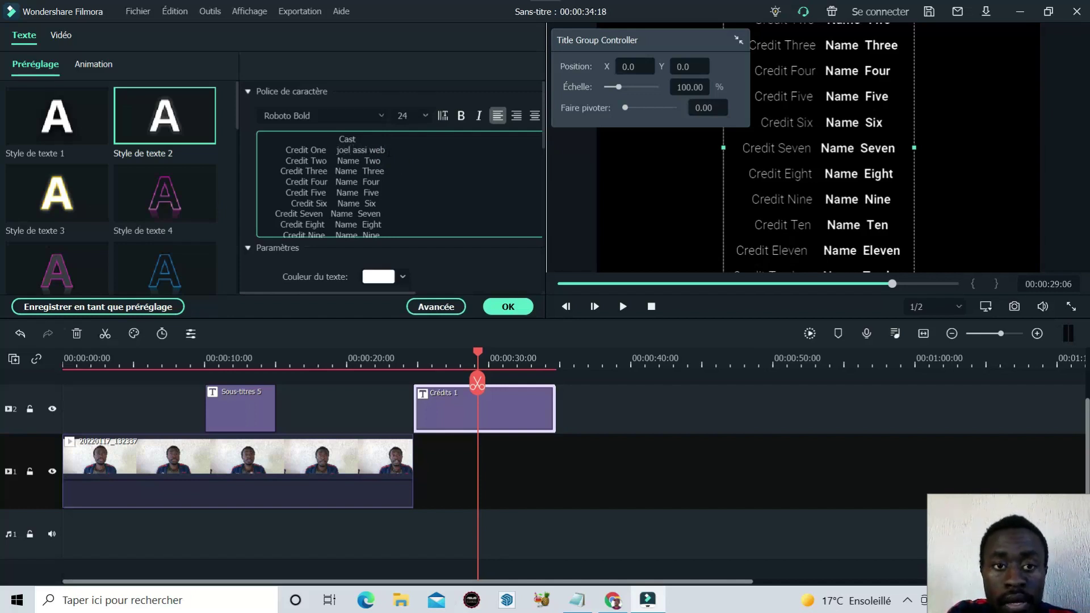
{"action": "left_click", "coordinate": [501, 305]}
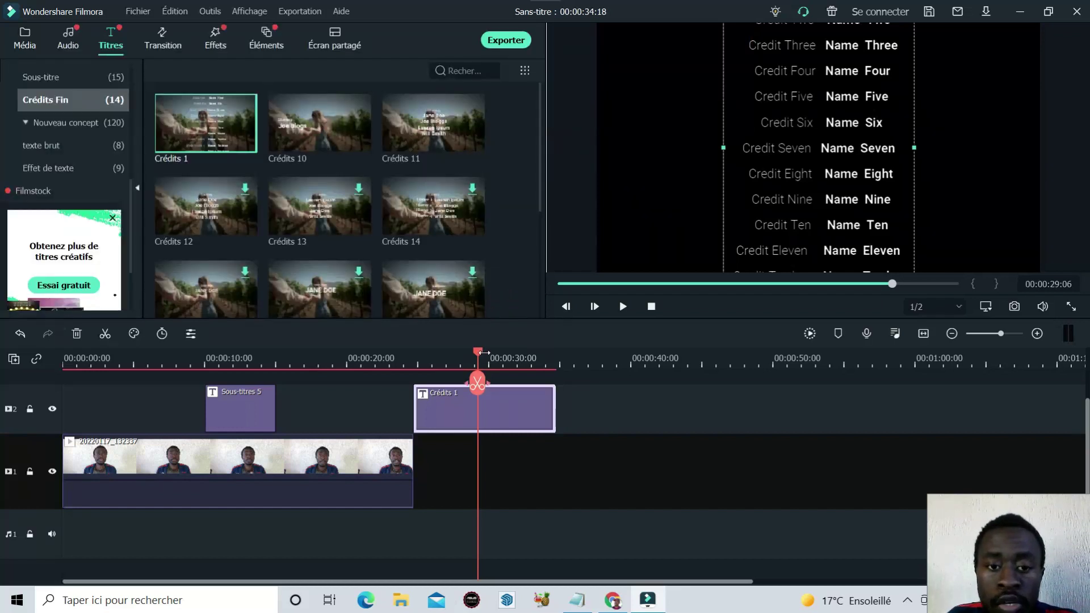
Play the timeline from about 21 seconds to preview the edited first credit line, pausing while it is displayed
{"action": "left_click_drag", "start_coordinate": [482, 353], "coordinate": [370, 357]}
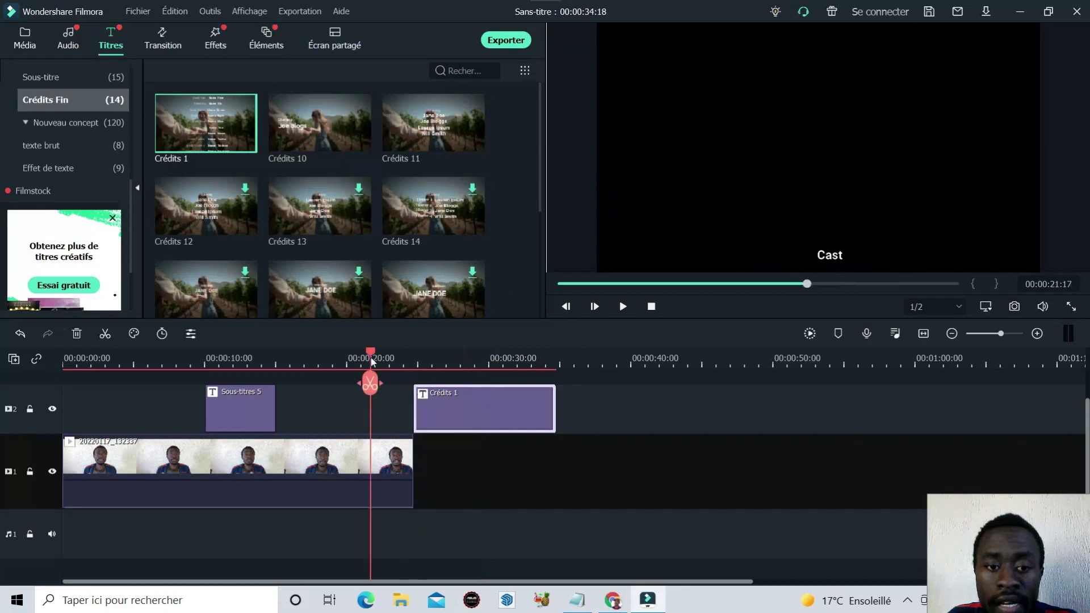
{"action": "left_click", "coordinate": [617, 307]}
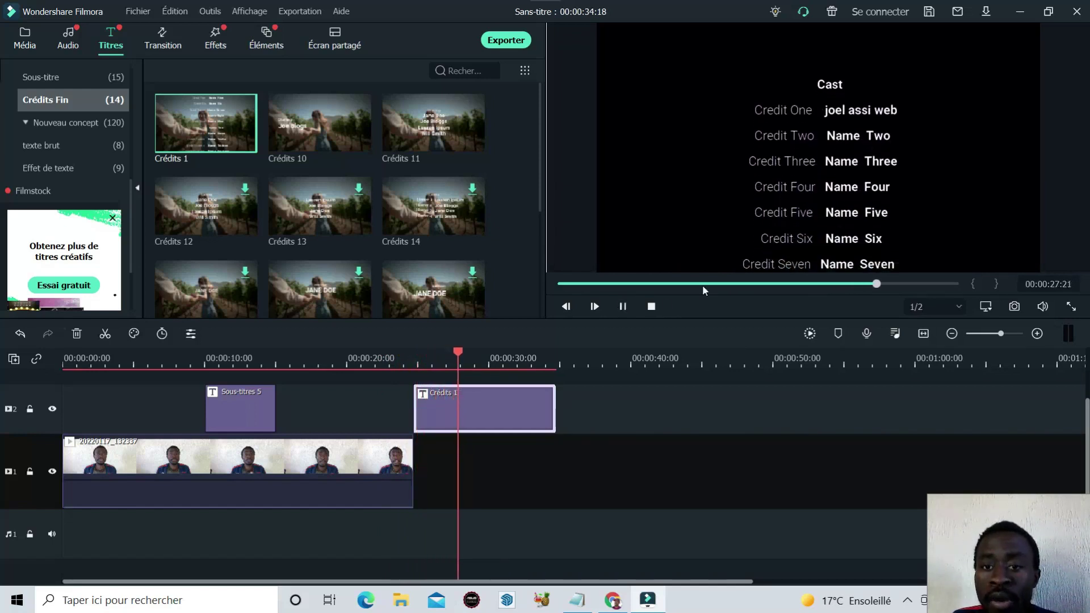
{"action": "left_click", "coordinate": [618, 311]}
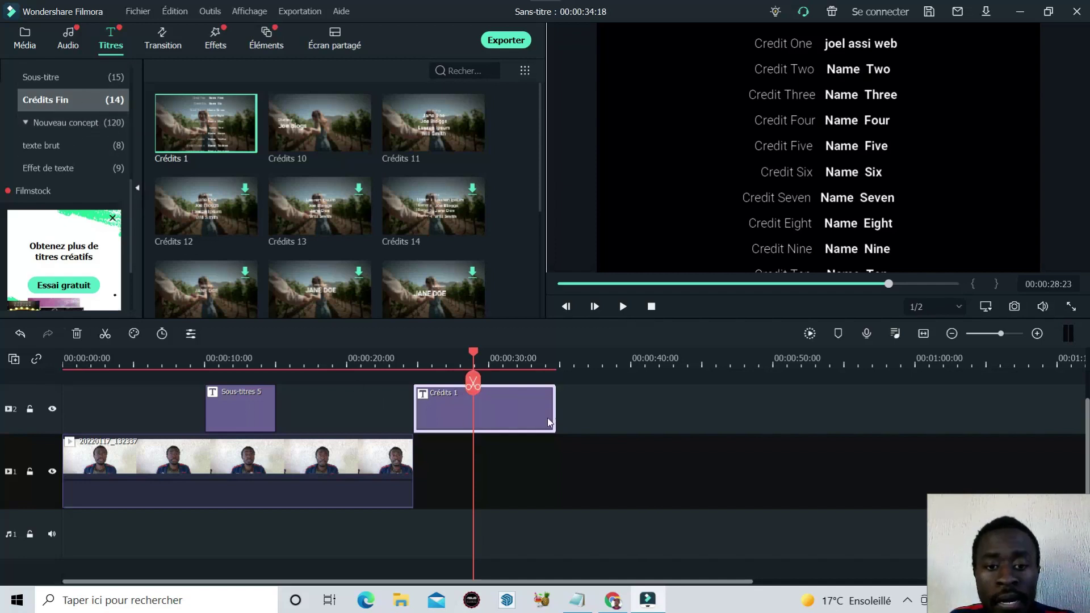
Undo the credit text edit, the title moves and the deletion of the video's second part
{"action": "key", "text": "ctrl+z"}
{"action": "key", "text": "ctrl+z"}
{"action": "key", "text": "ctrl+z"}
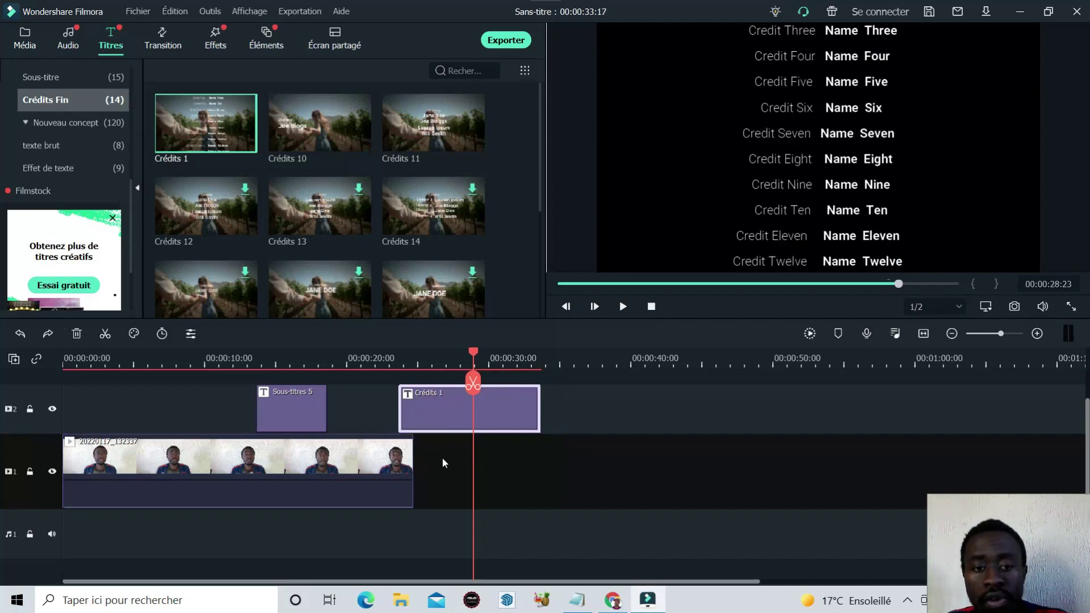
{"action": "key", "text": "ctrl+z"}
{"action": "key", "text": "ctrl+z"}
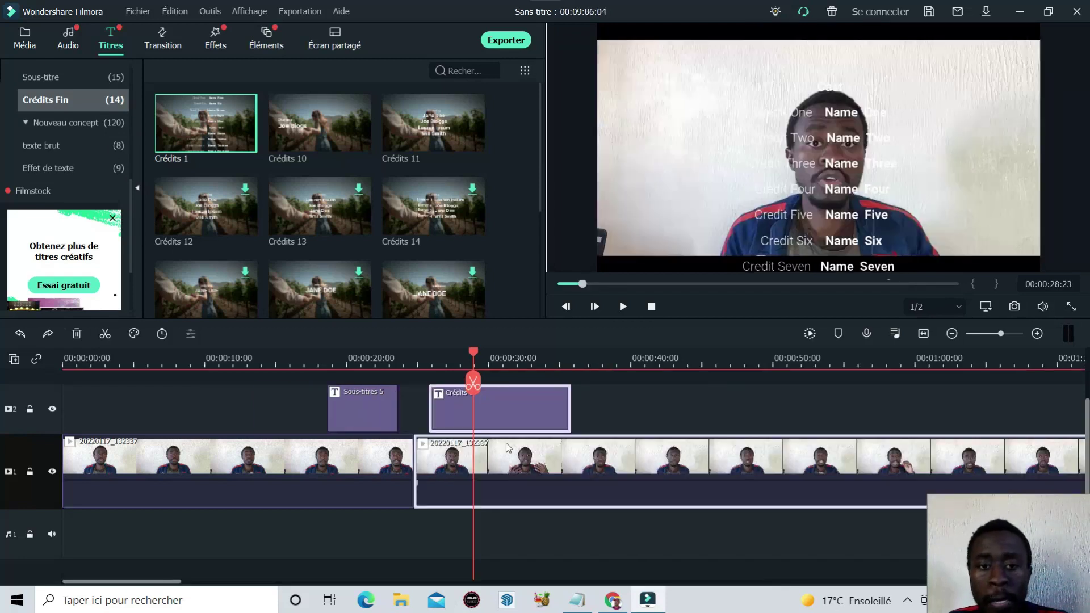
Try shifting the Crédits 1 title and the video's second part about 4 seconds forward, and undo both that move and the video split
{"action": "left_click_drag", "start_coordinate": [523, 400], "coordinate": [580, 396]}
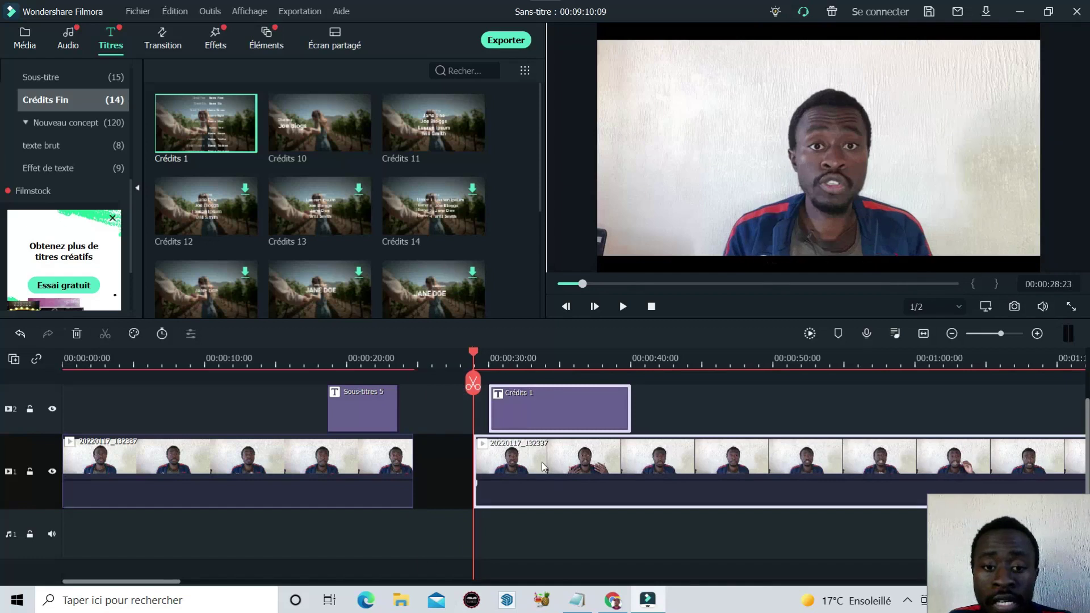
{"action": "key", "text": "ctrl+z"}
{"action": "key", "text": "ctrl+y"}
{"action": "key", "text": "ctrl+z"}
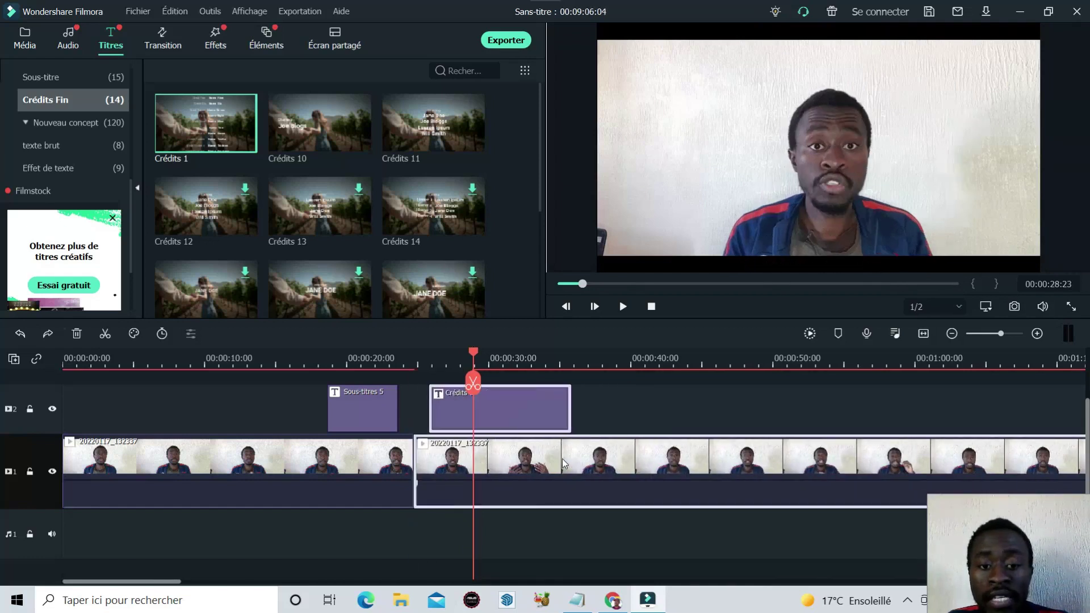
{"action": "key", "text": "ctrl+z"}
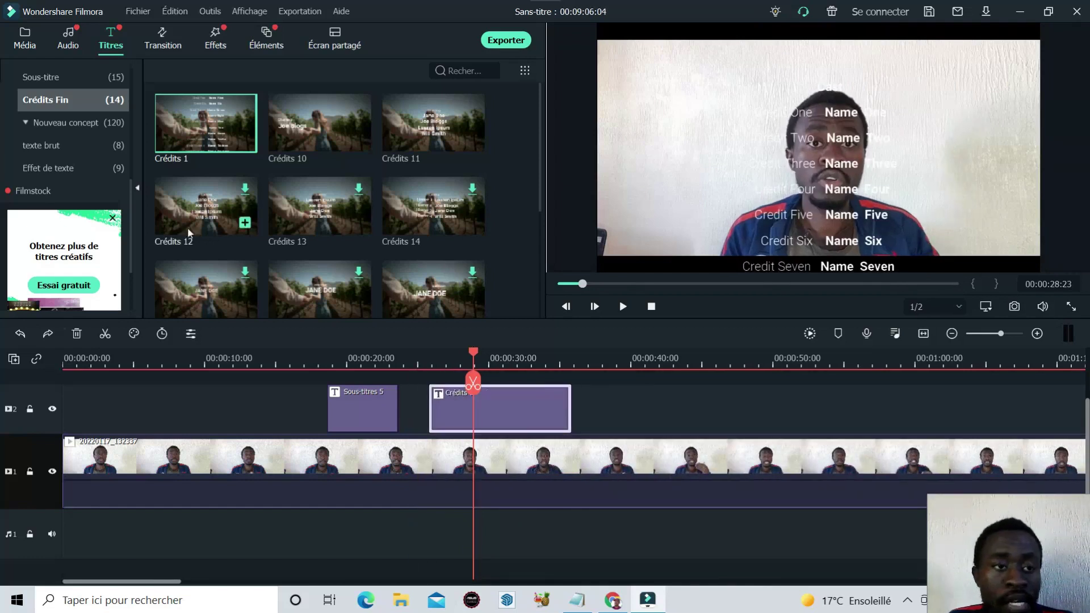
Show the Nouveau concept titles and move the Crédits 1 title to start at about 46 seconds on the timeline
{"action": "left_click", "coordinate": [67, 125]}
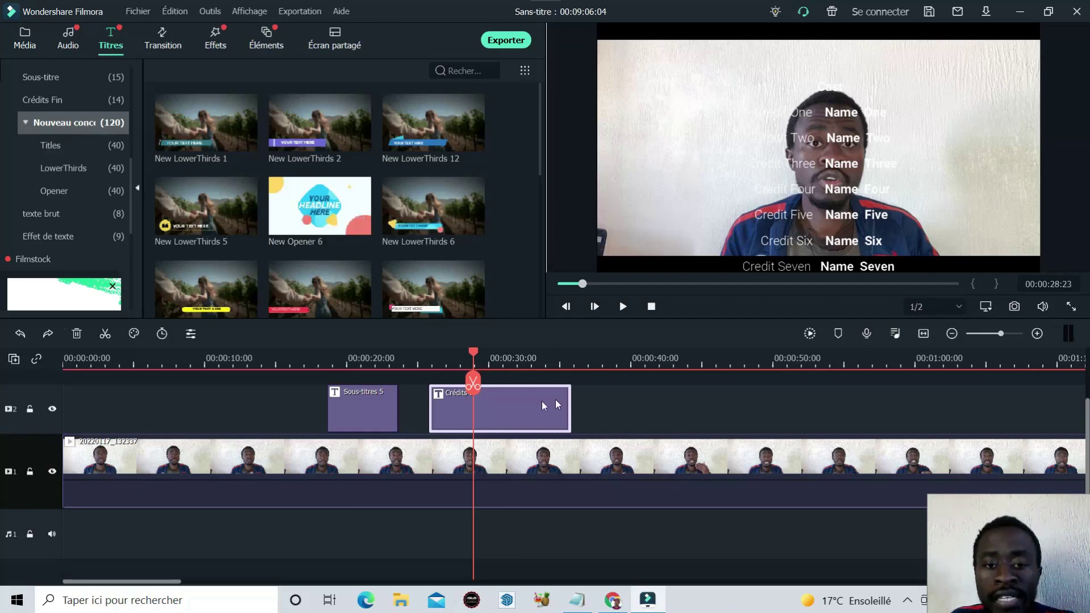
{"action": "left_click_drag", "start_coordinate": [475, 406], "coordinate": [812, 401]}
{"action": "left_click", "coordinate": [336, 407]}
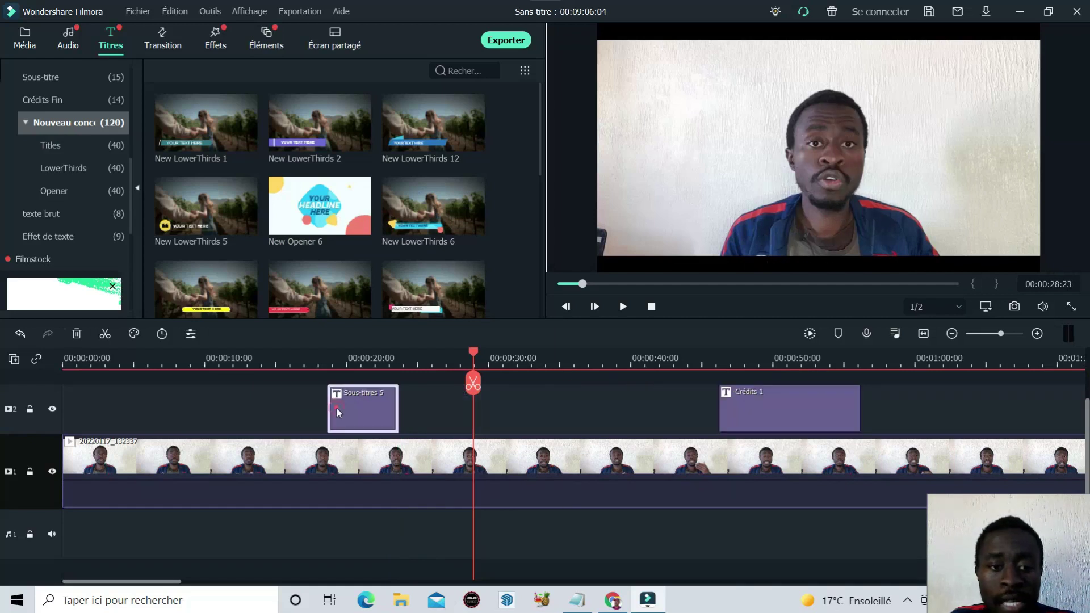
{"action": "left_click", "coordinate": [815, 410]}
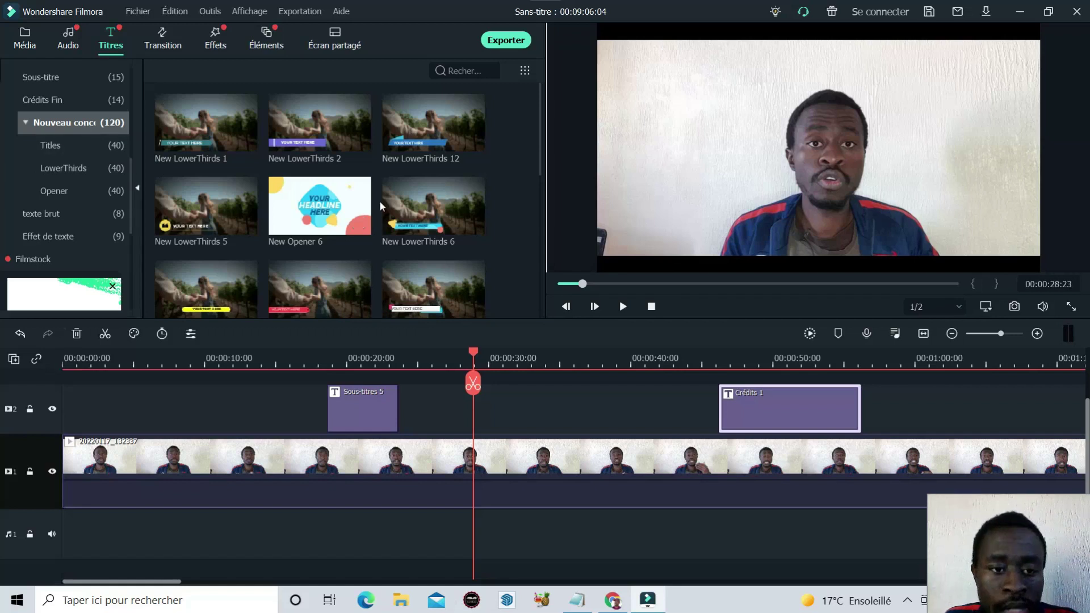
Add the New LowerThirds 1 title at the playhead on track 2 and play it until its text banner is displayed
{"action": "scroll", "coordinate": [379, 200], "scroll_direction": "down", "scroll_amount": 5}
{"action": "scroll", "coordinate": [387, 244], "scroll_direction": "up", "scroll_amount": 5}
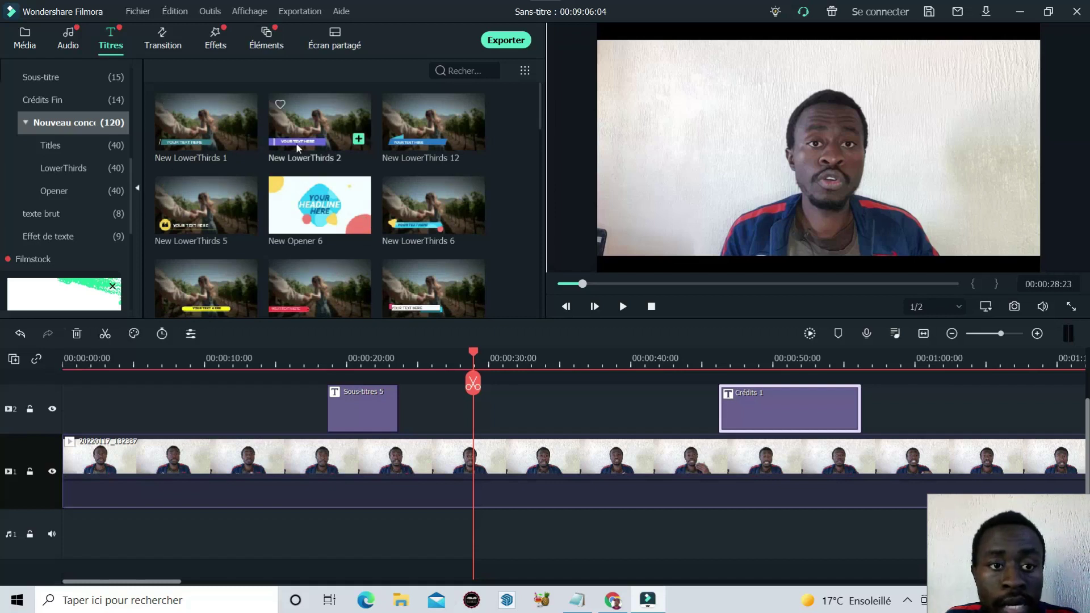
{"action": "left_click", "coordinate": [196, 143]}
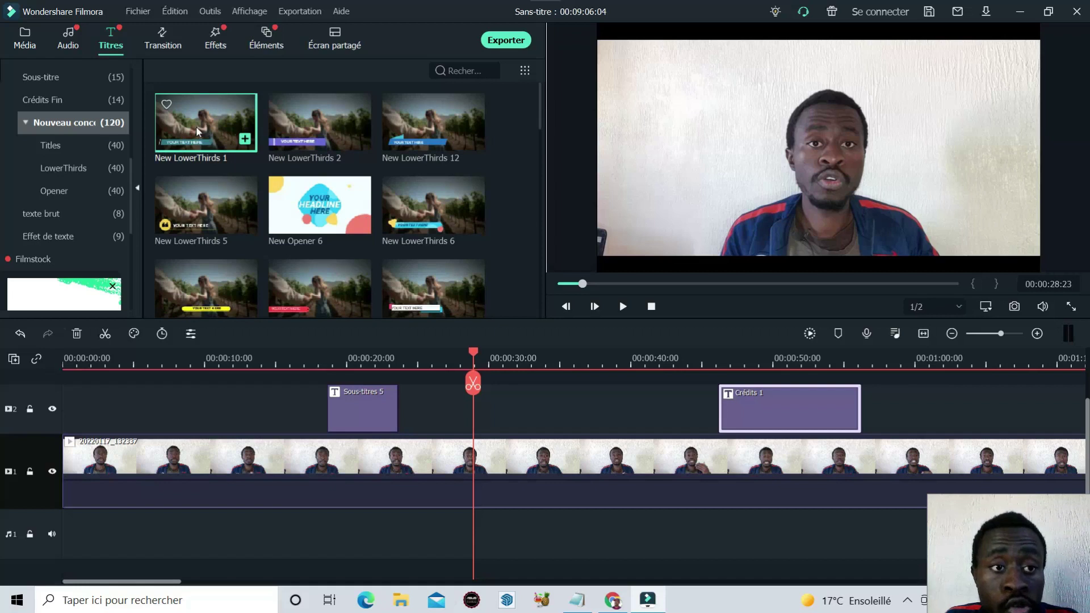
{"action": "left_click_drag", "start_coordinate": [196, 130], "coordinate": [482, 423]}
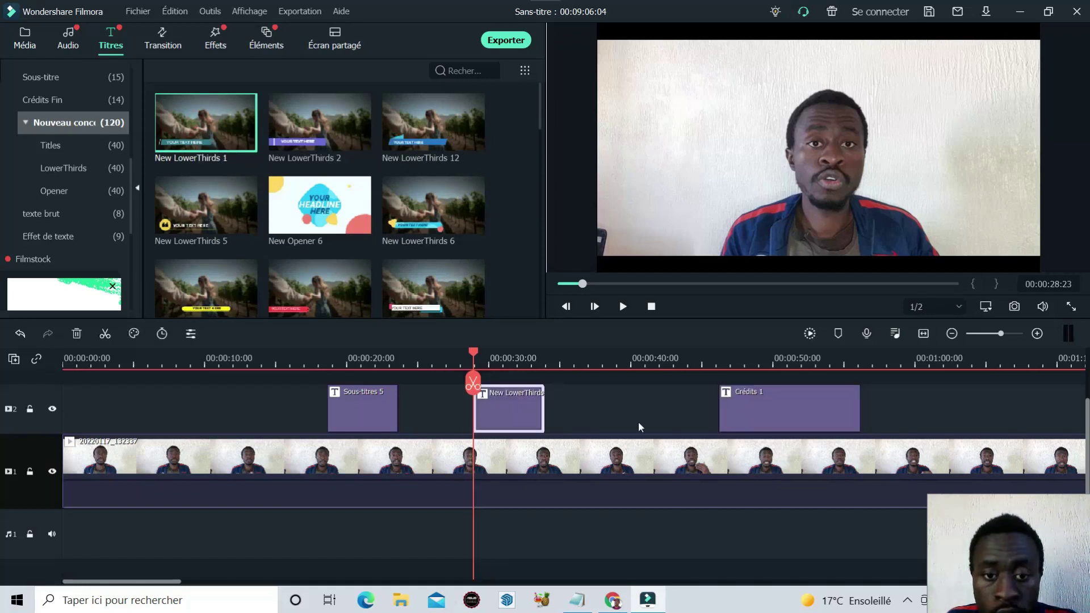
{"action": "left_click", "coordinate": [623, 307]}
{"action": "left_click", "coordinate": [623, 307]}
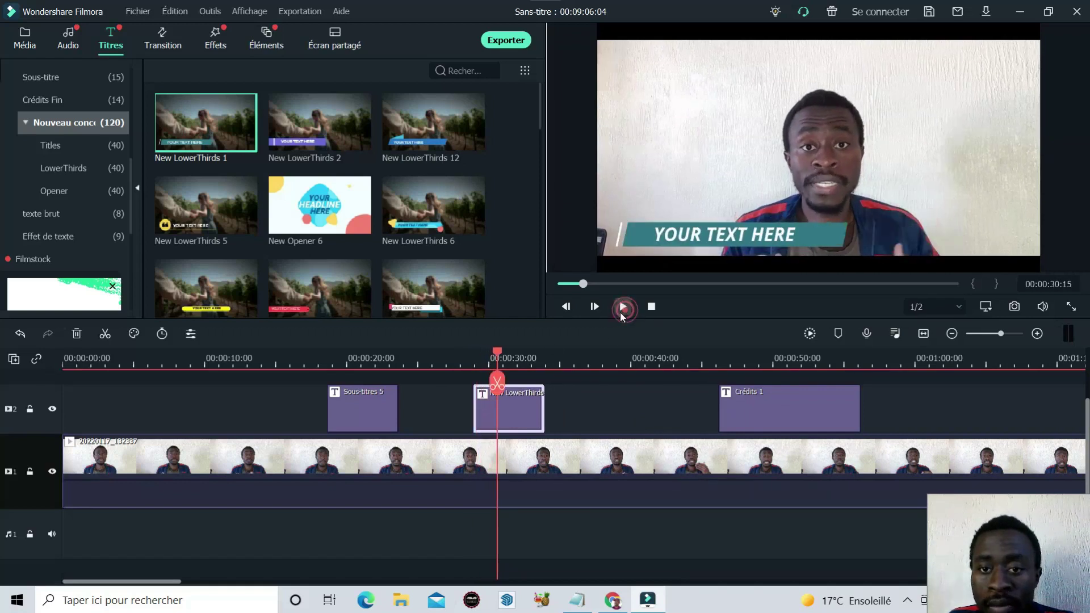
Replace the lower third's placeholder text with "MON GROUPE TELEGRAM EN DESCRIPTION" and apply the change
{"action": "double_click", "coordinate": [736, 244]}
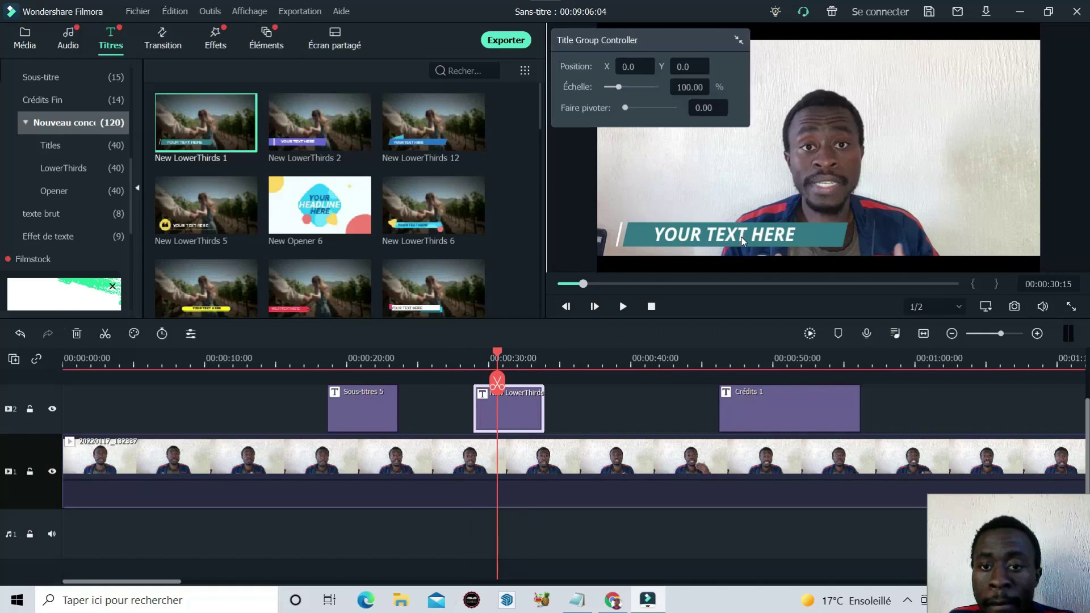
{"action": "left_click", "coordinate": [343, 138]}
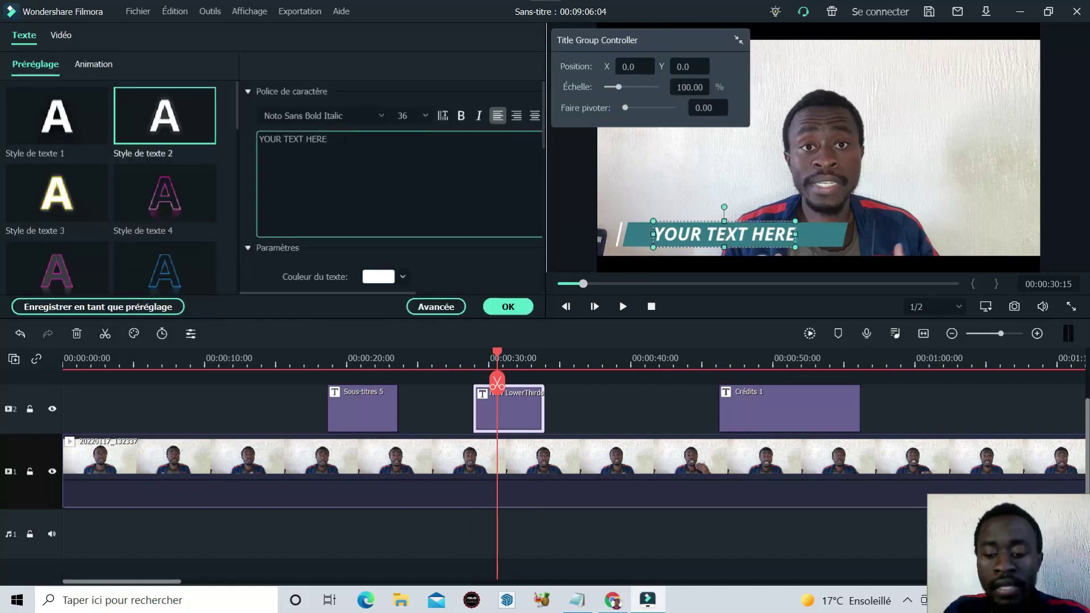
{"action": "key", "text": "BackSpace"}
{"action": "key", "text": "BackSpace"}
{"action": "key", "text": "BackSpace"}
{"action": "key", "text": "BackSpace"}
{"action": "key", "text": "BackSpace"}
{"action": "key", "text": "BackSpace"}
{"action": "key", "text": "BackSpace"}
{"action": "key", "text": "BackSpace"}
{"action": "key", "text": "BackSpace"}
{"action": "key", "text": "BackSpace"}
{"action": "key", "text": "BackSpace"}
{"action": "key", "text": "BackSpace"}
{"action": "key", "text": "BackSpace"}
{"action": "key", "text": "BackSpace"}
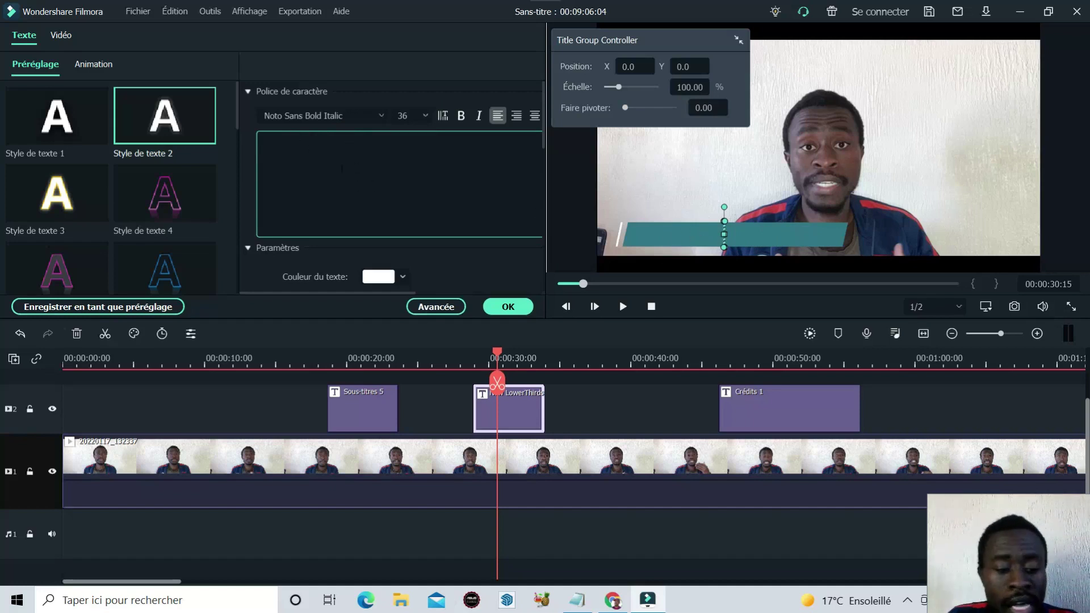
{"action": "type", "text": "M"}
{"action": "key", "text": "BackSpace"}
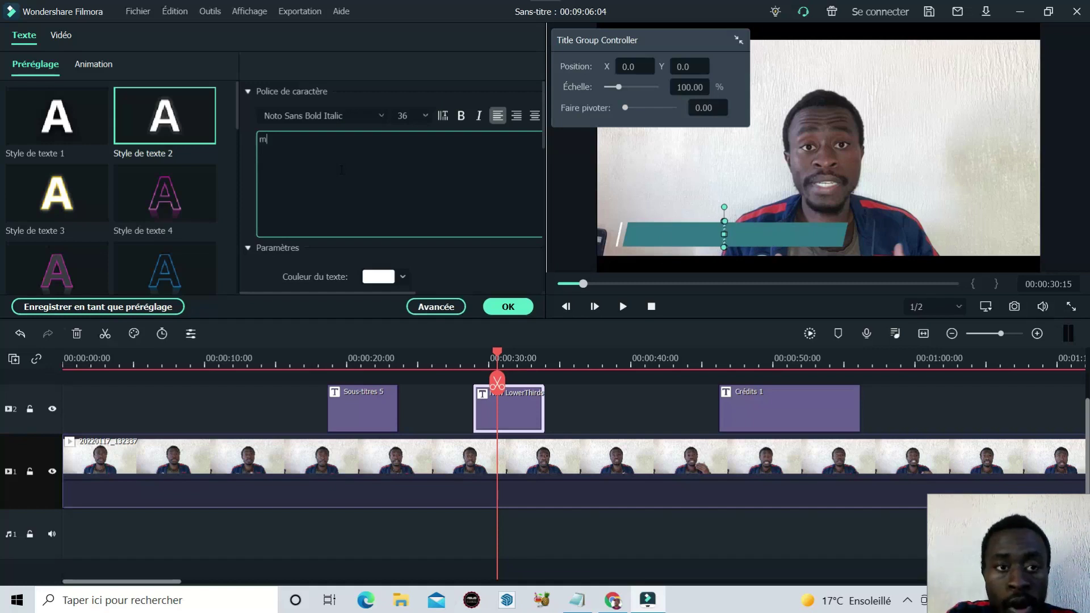
{"action": "key", "text": "BackSpace"}
{"action": "type", "text": "MON G"}
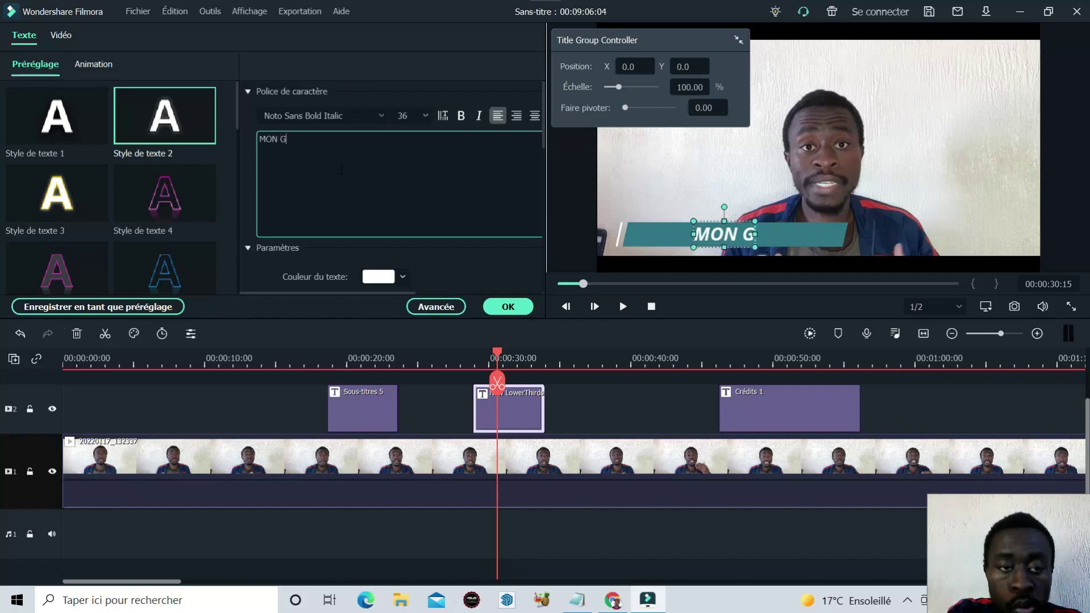
{"action": "type", "text": "ROU"}
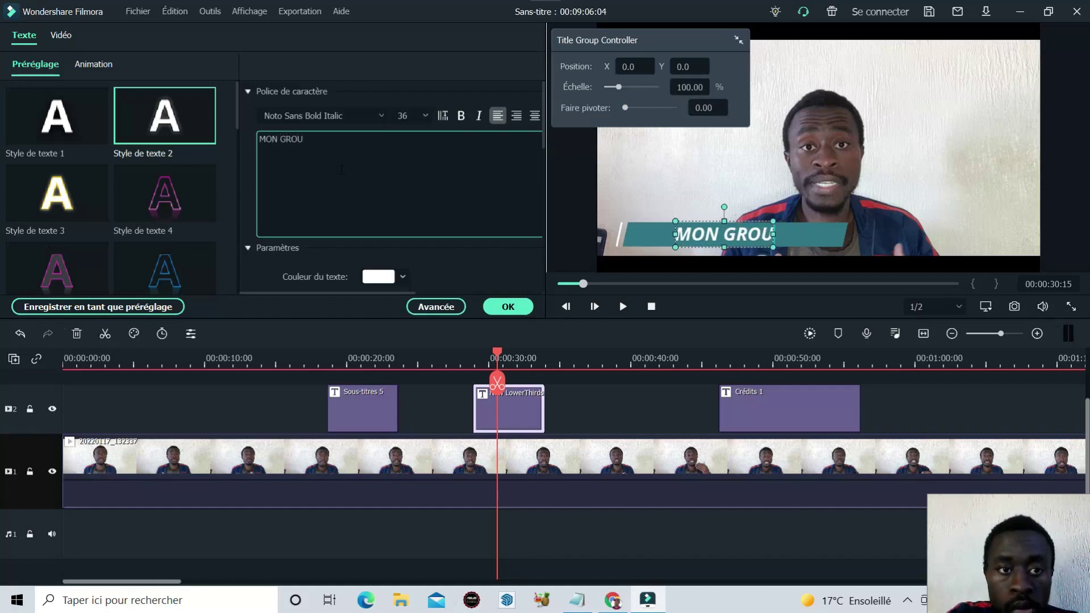
{"action": "type", "text": "PE TEL"}
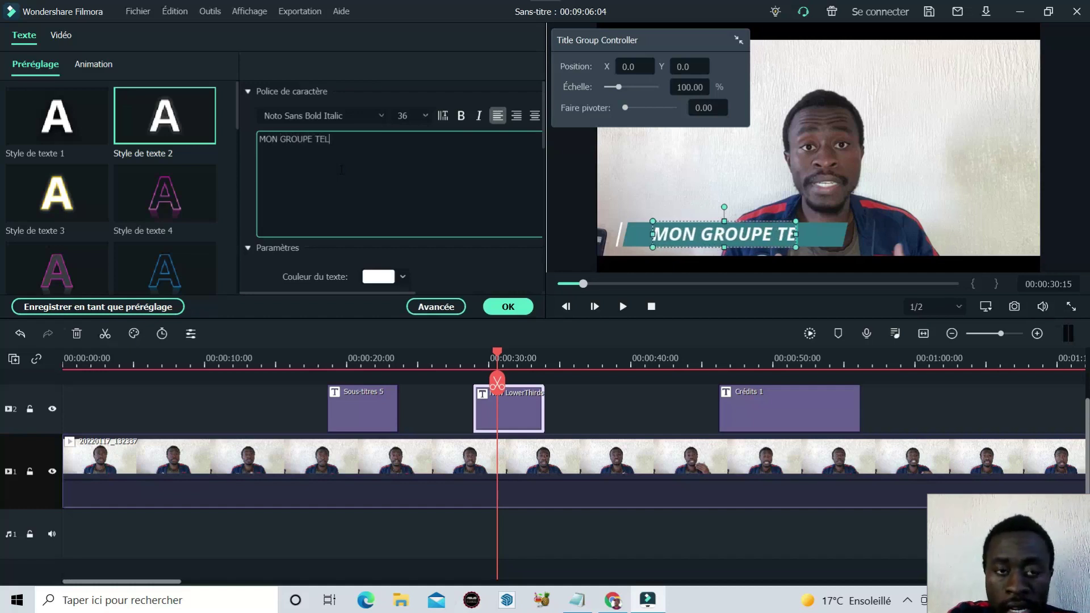
{"action": "type", "text": "EGRAM"}
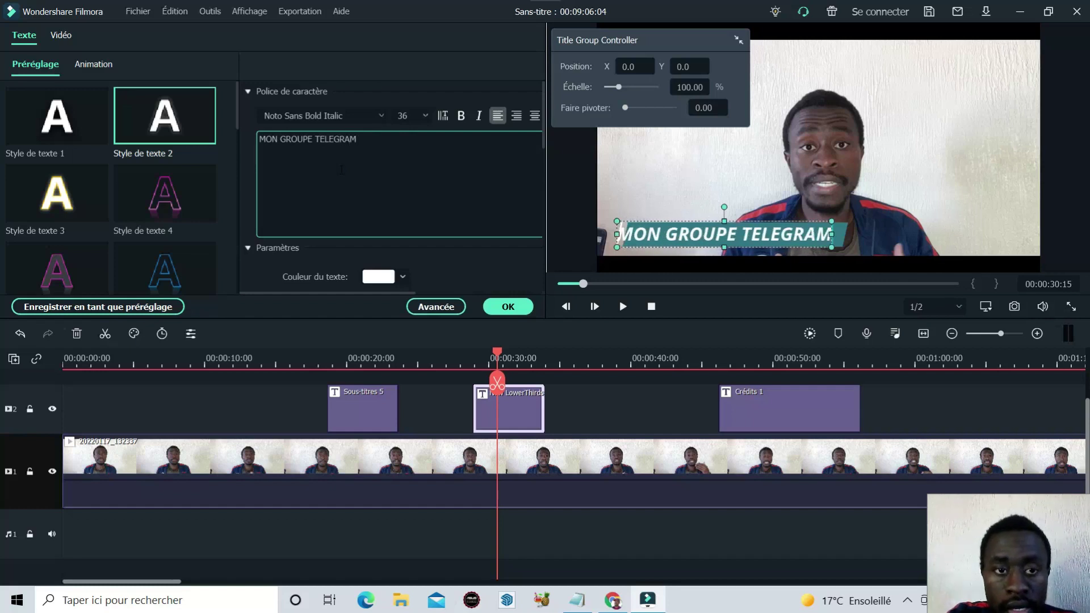
{"action": "type", "text": " EN DES"}
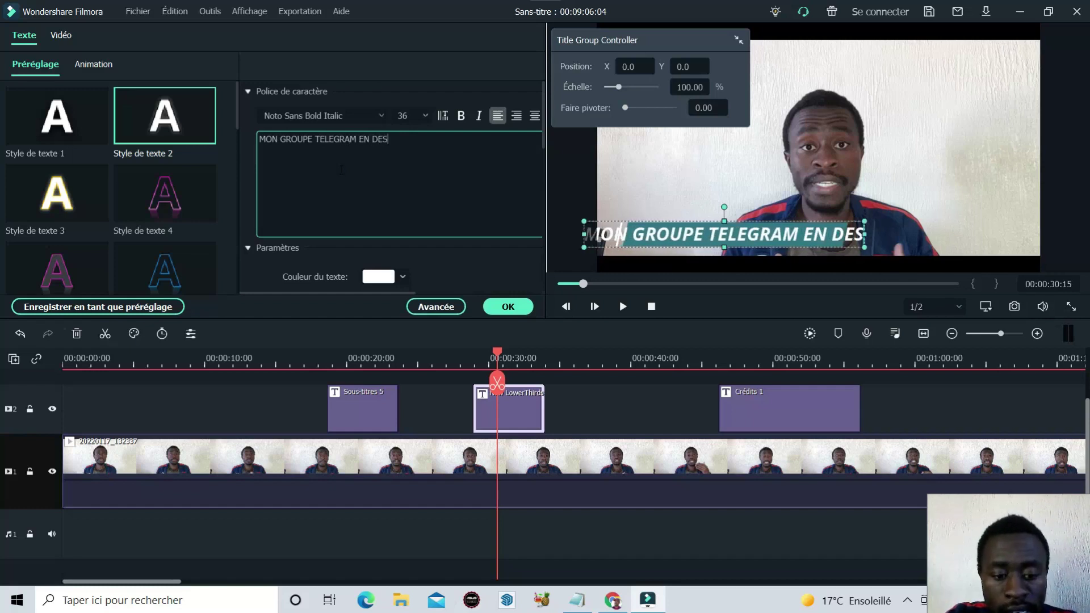
{"action": "type", "text": "CRIPTION"}
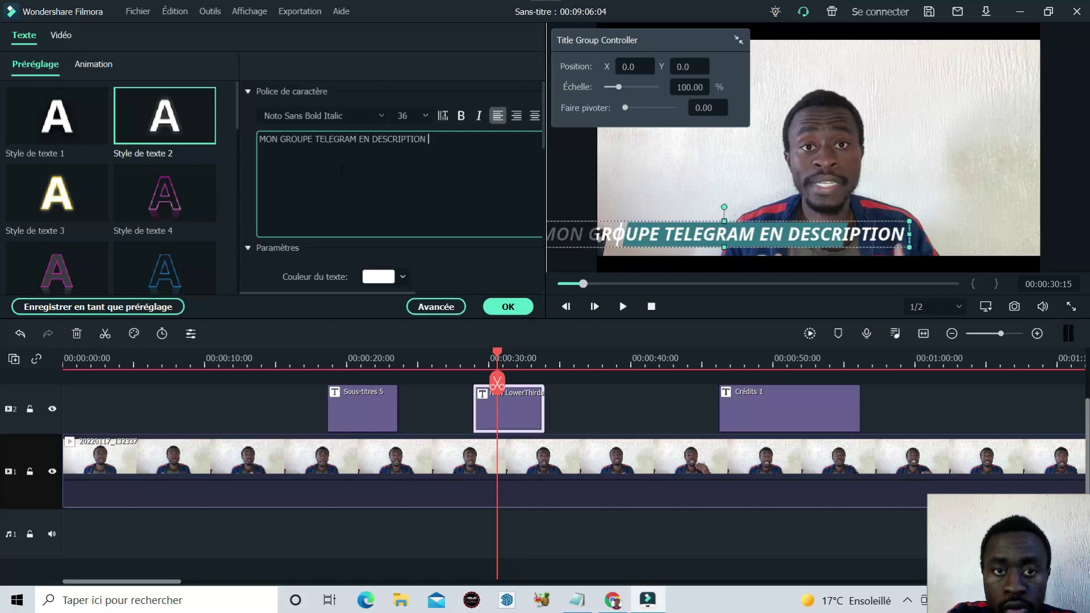
{"action": "left_click", "coordinate": [797, 239]}
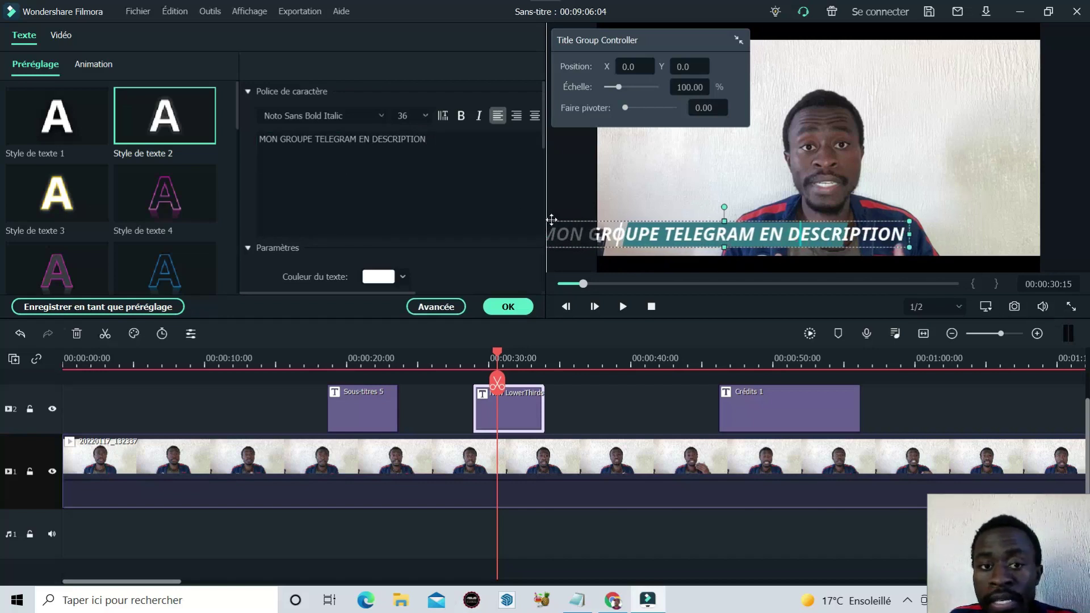
{"action": "left_click", "coordinate": [508, 306]}
Move the text above the teal banner, then stretch the banner past both sides of the frame and lower it to the bottom edge
{"action": "left_click_drag", "start_coordinate": [755, 250], "coordinate": [755, 185]}
{"action": "left_click", "coordinate": [713, 235]}
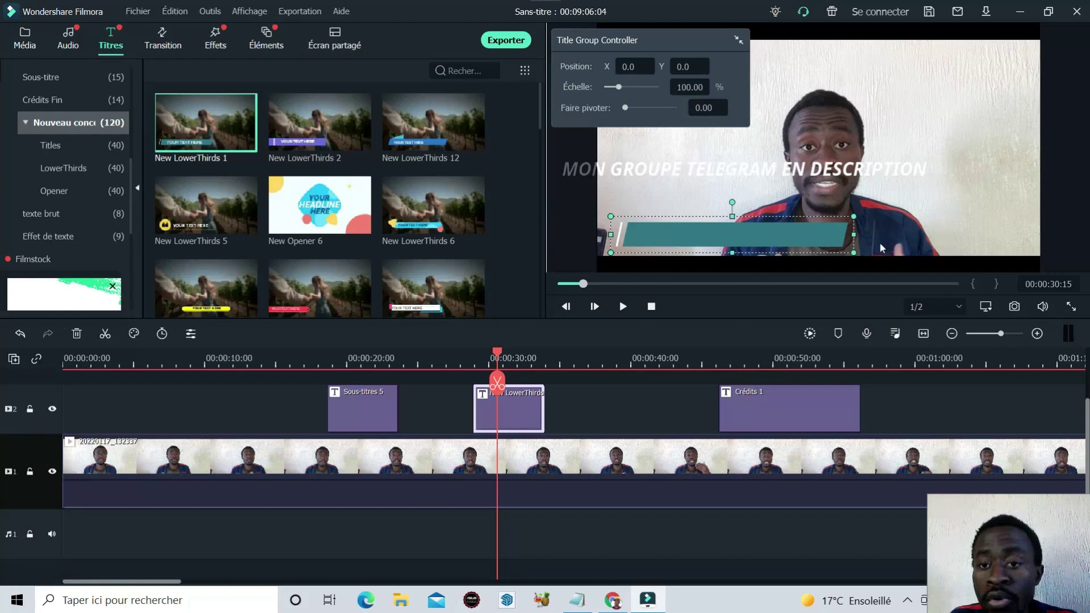
{"action": "left_click_drag", "start_coordinate": [854, 234], "coordinate": [1075, 235]}
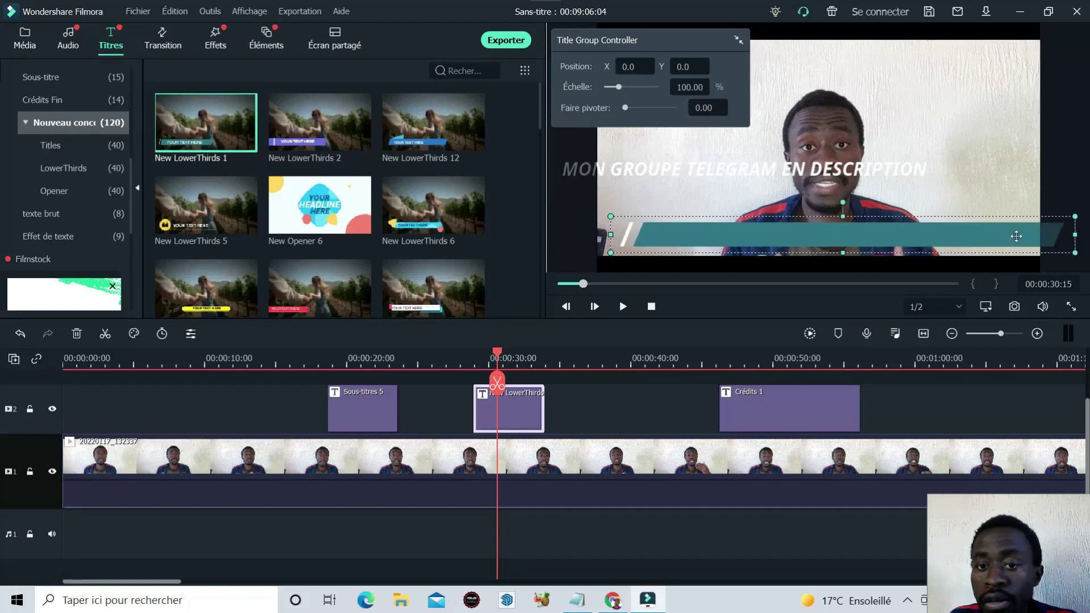
{"action": "left_click_drag", "start_coordinate": [610, 235], "coordinate": [549, 236]}
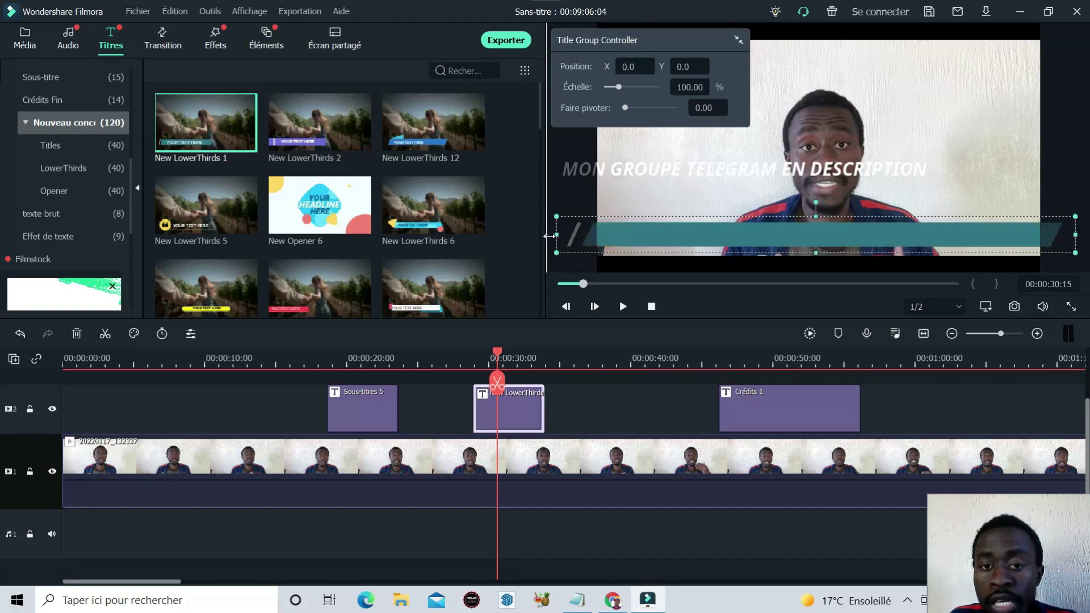
{"action": "left_click_drag", "start_coordinate": [727, 239], "coordinate": [727, 268]}
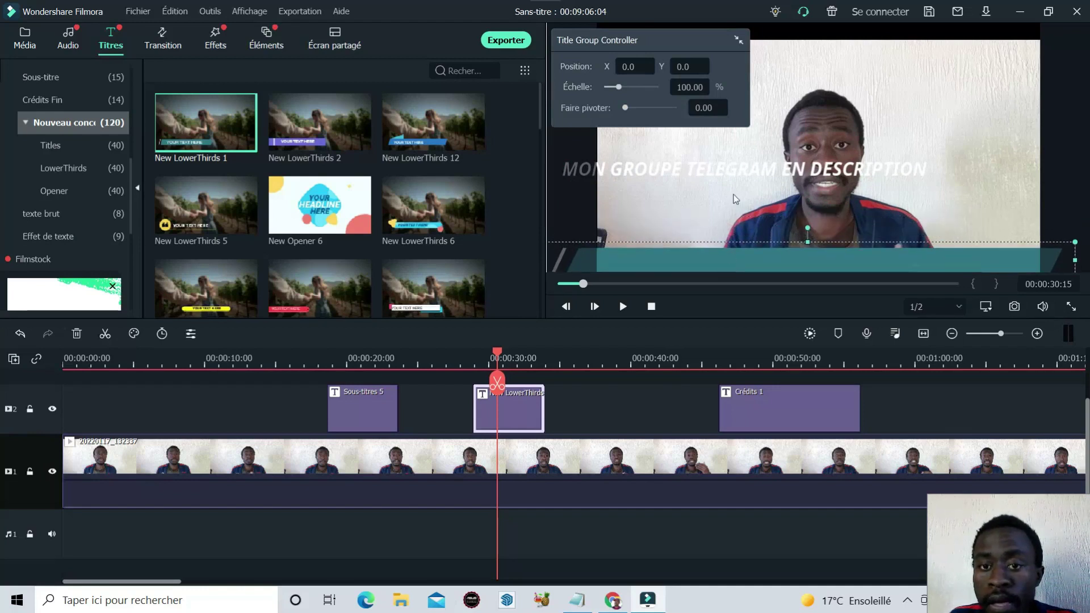
Move the "MON GROUPE TELEGRAM EN DESCRIPTION" text onto the lowered banner, widen its text box and shift it slightly right
{"action": "double_click", "coordinate": [729, 169]}
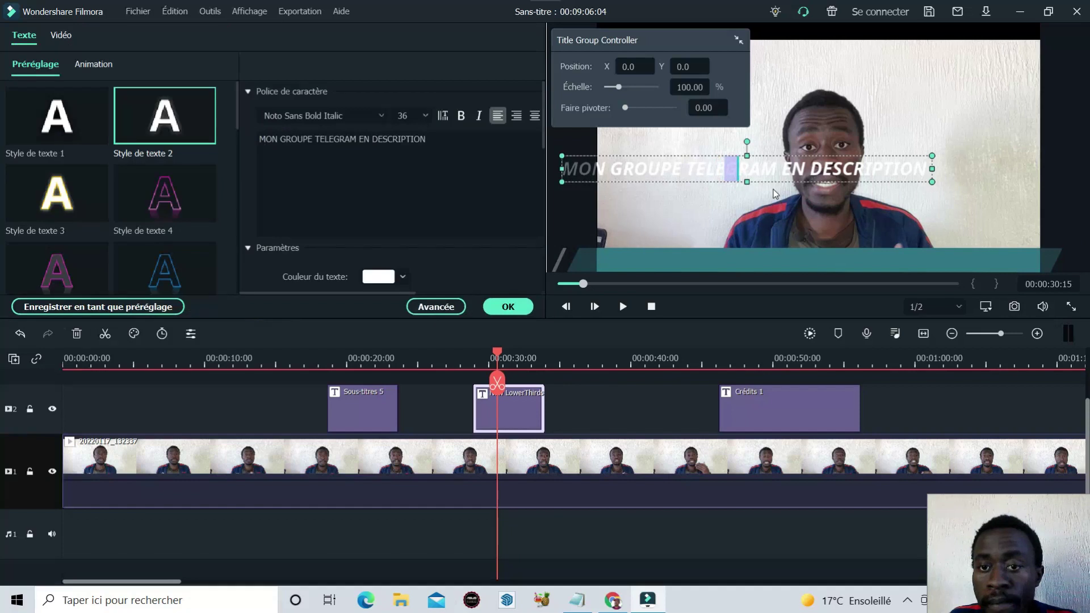
{"action": "double_click", "coordinate": [752, 183]}
{"action": "double_click", "coordinate": [747, 182]}
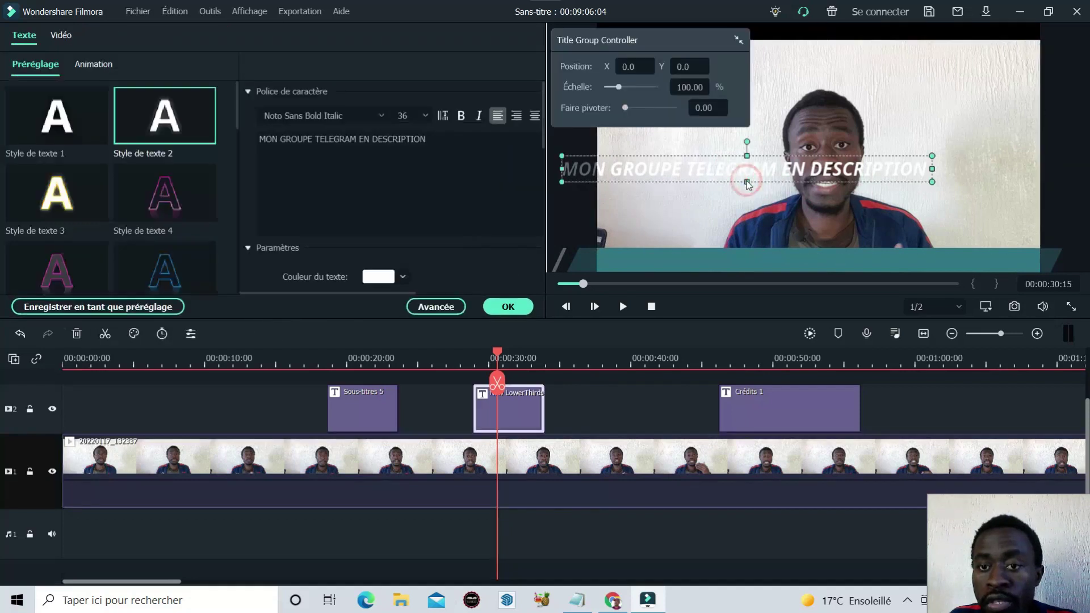
{"action": "double_click", "coordinate": [755, 199]}
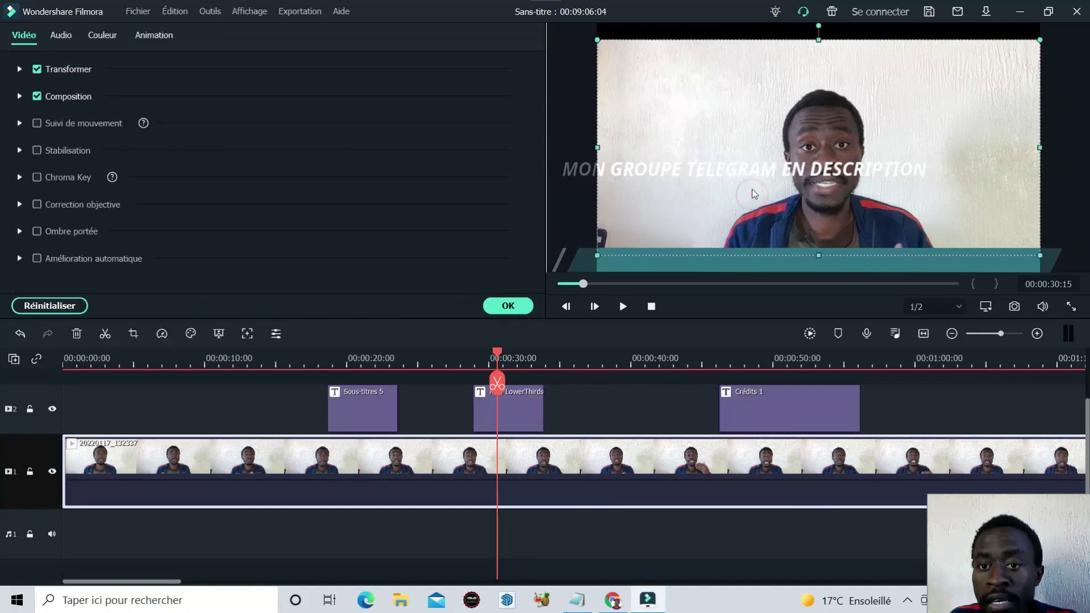
{"action": "double_click", "coordinate": [752, 181]}
{"action": "left_click_drag", "start_coordinate": [760, 211], "coordinate": [795, 279]}
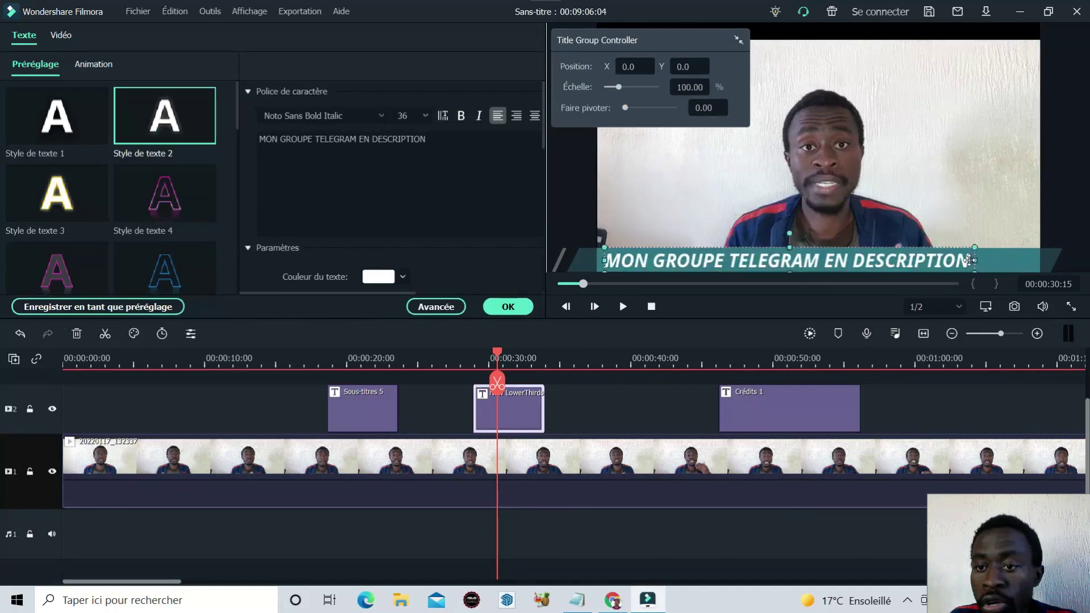
{"action": "left_click_drag", "start_coordinate": [970, 260], "coordinate": [1072, 264]}
{"action": "left_click_drag", "start_coordinate": [896, 264], "coordinate": [928, 264]}
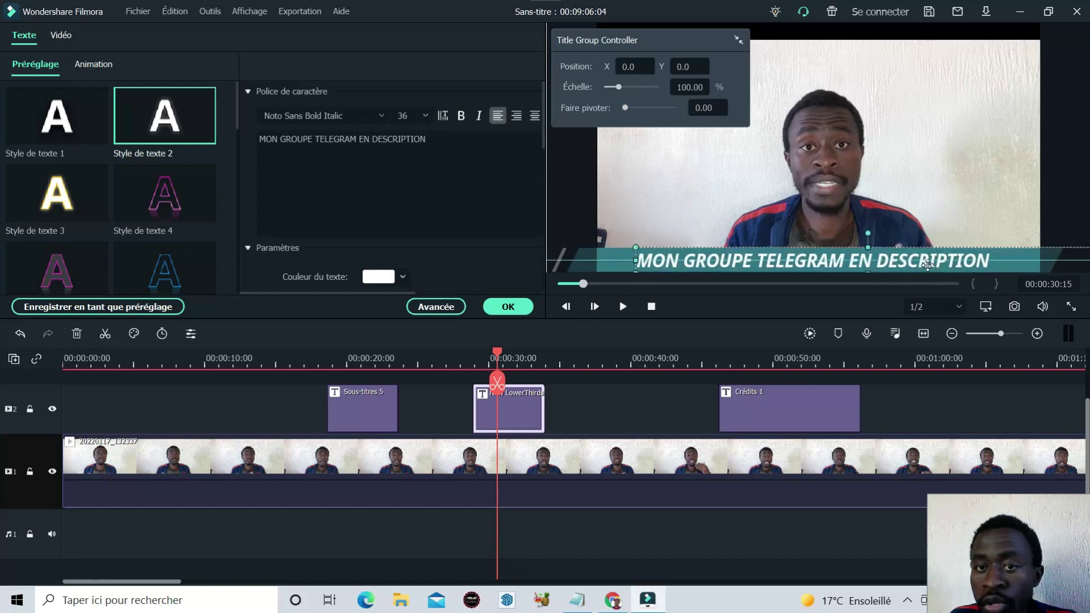
Try right and centre alignment on the banner text and return it to left alignment
{"action": "left_click", "coordinate": [517, 116]}
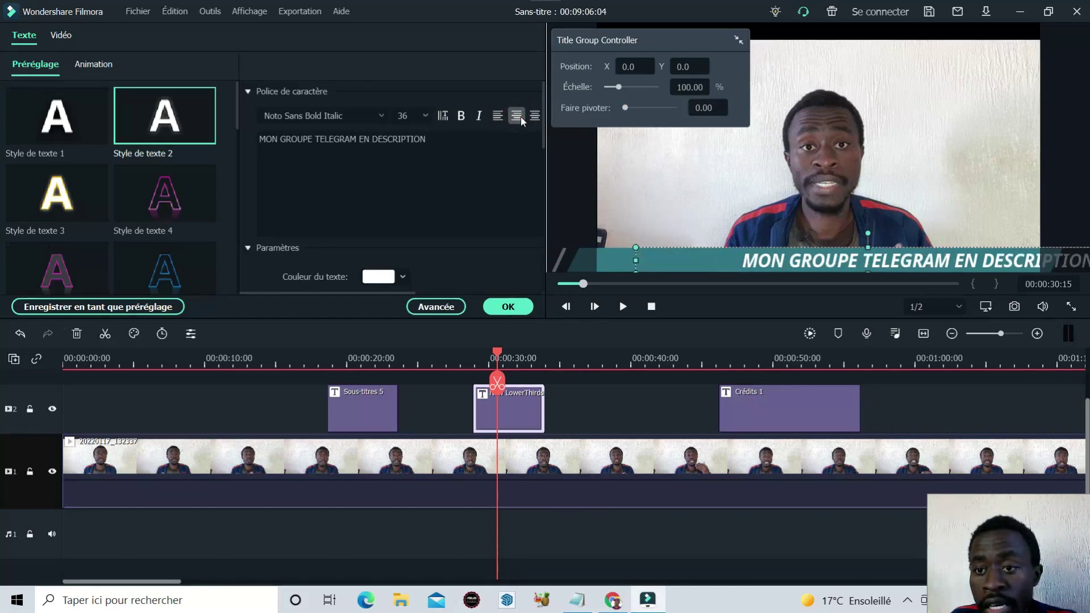
{"action": "left_click", "coordinate": [534, 117]}
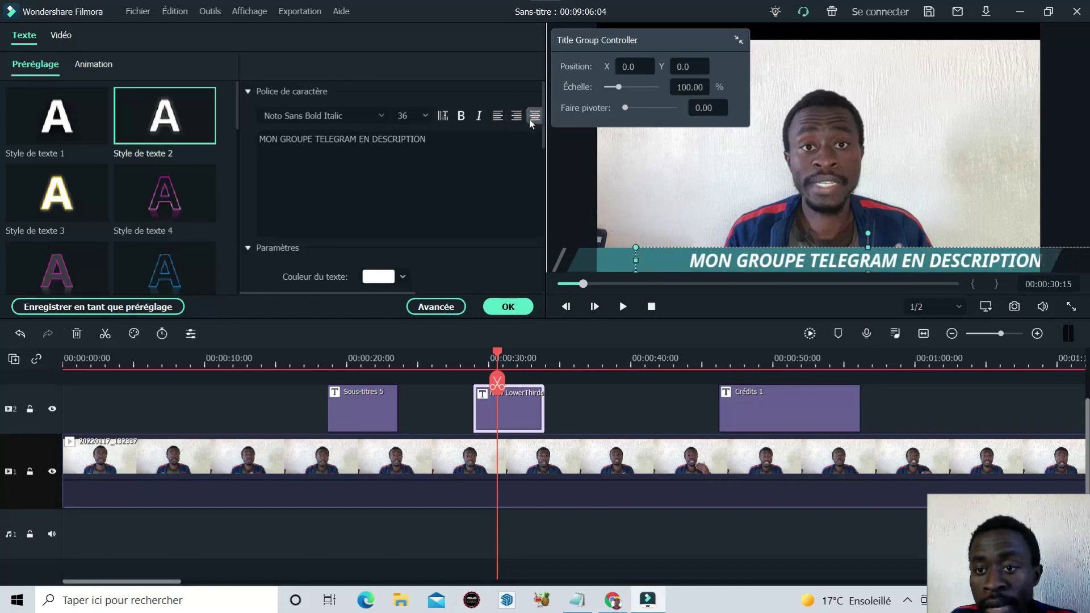
{"action": "left_click", "coordinate": [498, 116]}
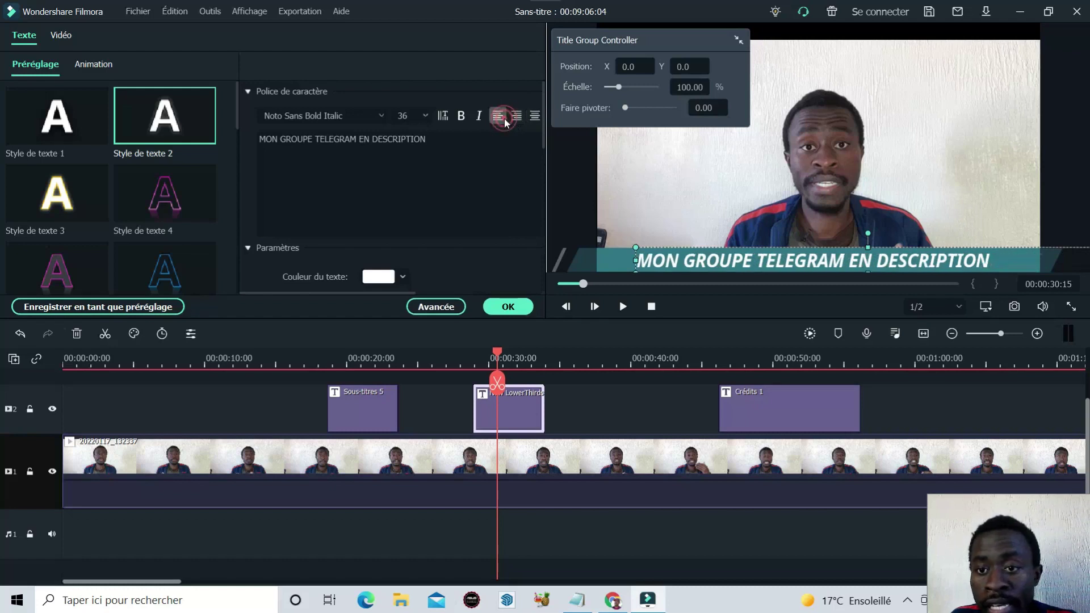
Format the banner text as bold italic at font size 48 and select the whole line
{"action": "left_click", "coordinate": [461, 116]}
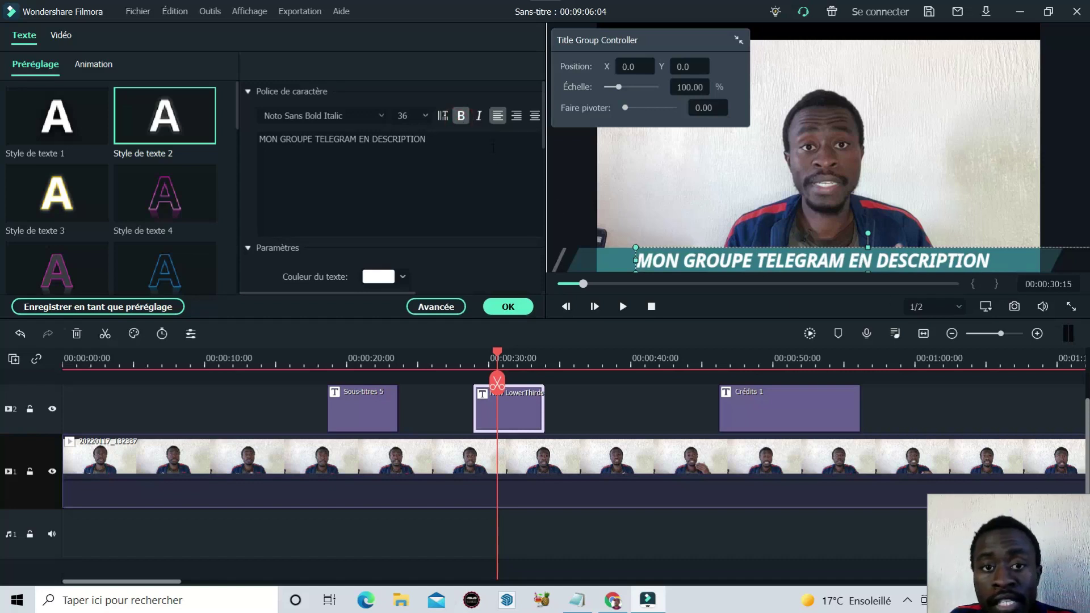
{"action": "left_click", "coordinate": [480, 118]}
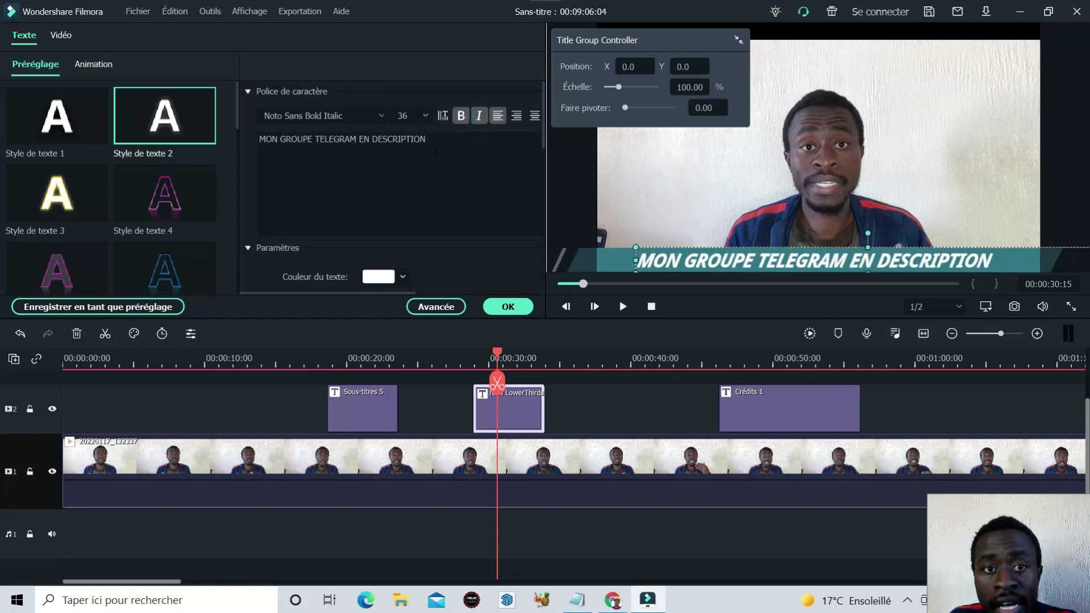
{"action": "left_click", "coordinate": [426, 116]}
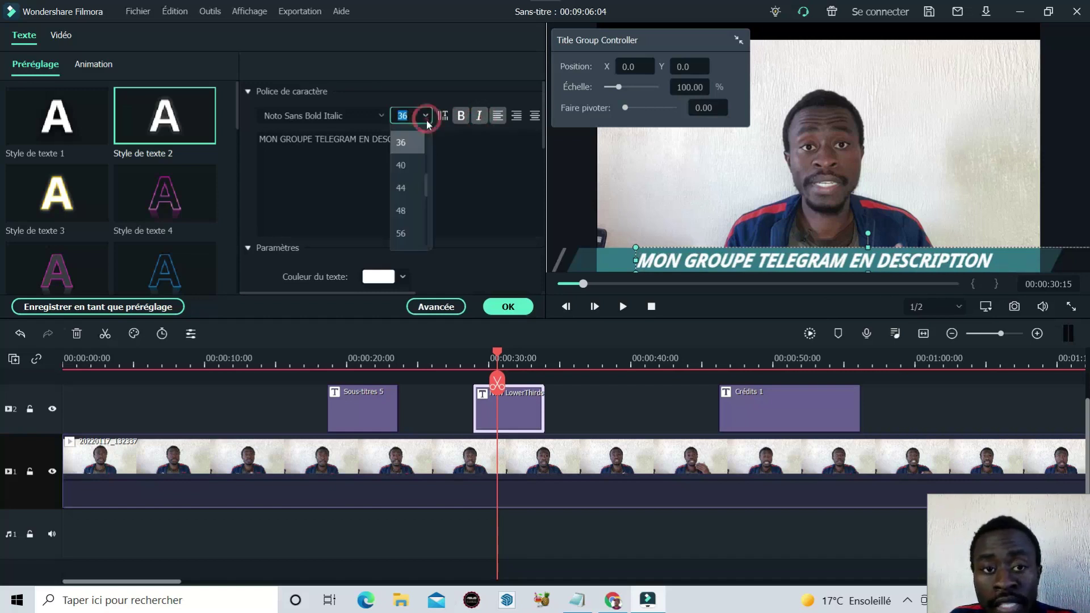
{"action": "left_click", "coordinate": [394, 217]}
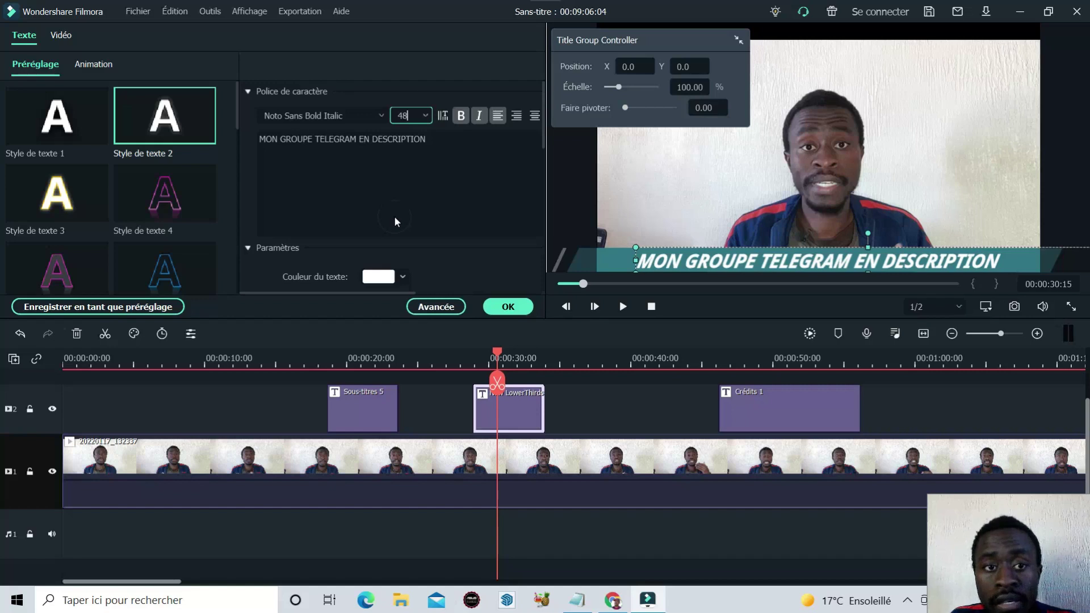
{"action": "left_click_drag", "start_coordinate": [441, 140], "coordinate": [244, 142]}
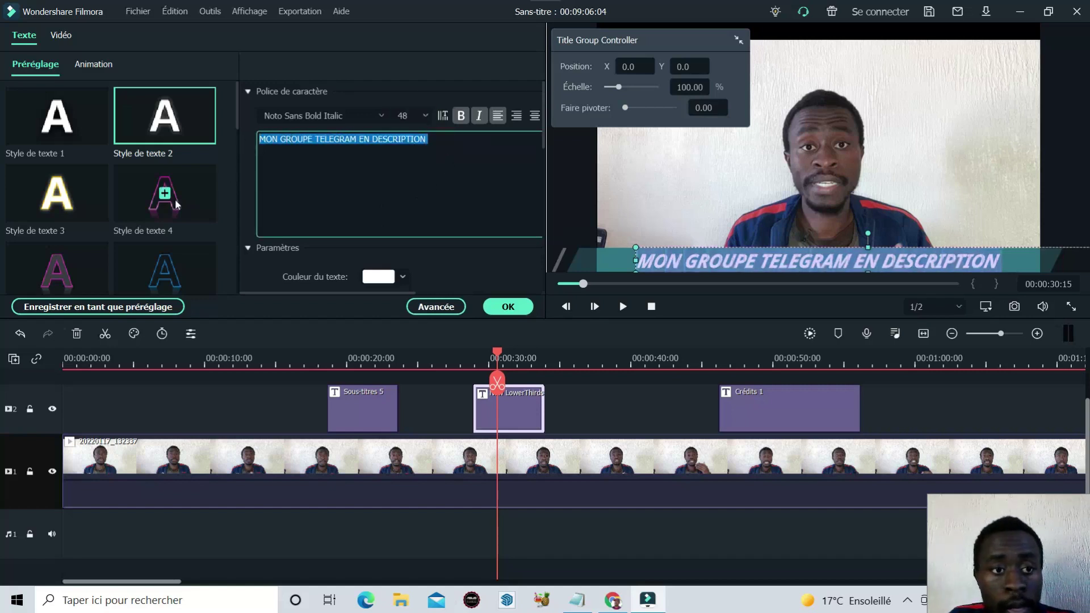
Try text style 1 on the banner text, apply text style 2 instead, and close the title settings
{"action": "left_click", "coordinate": [72, 113]}
{"action": "left_click", "coordinate": [173, 136]}
{"action": "left_click", "coordinate": [735, 234]}
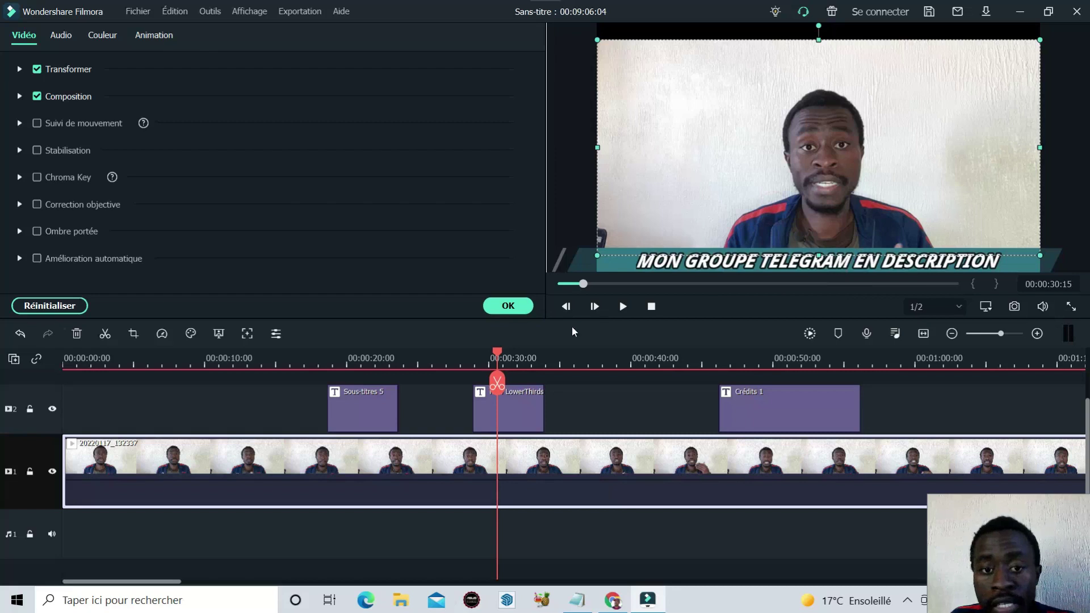
{"action": "left_click", "coordinate": [508, 306]}
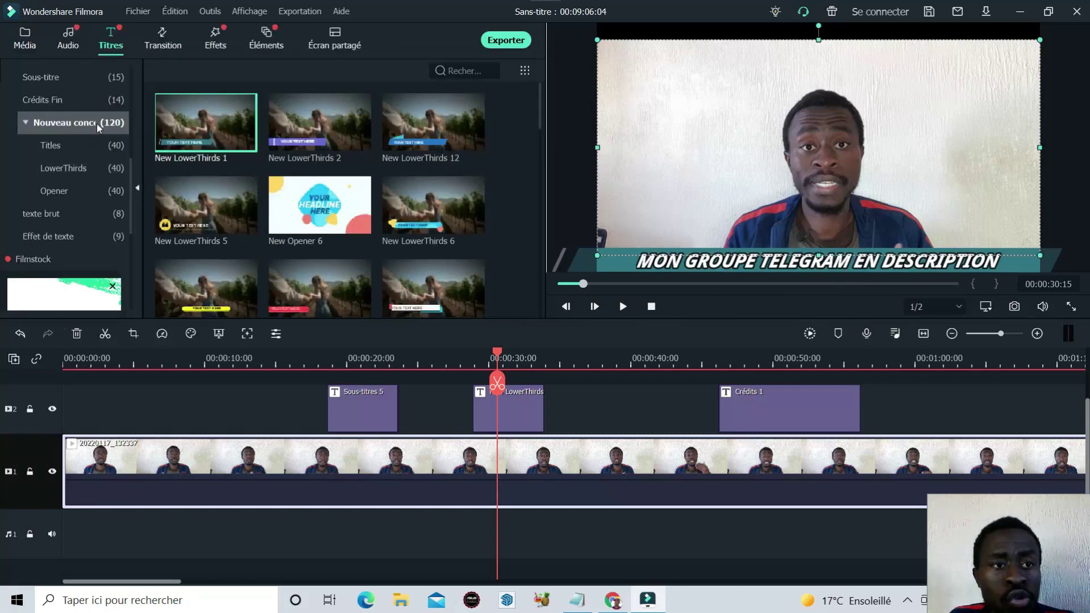
Play the video from about 26 seconds to past the lower-third title to check how the banner appears, browsing the new-concept title presets meanwhile
{"action": "left_click_drag", "start_coordinate": [476, 353], "coordinate": [441, 359]}
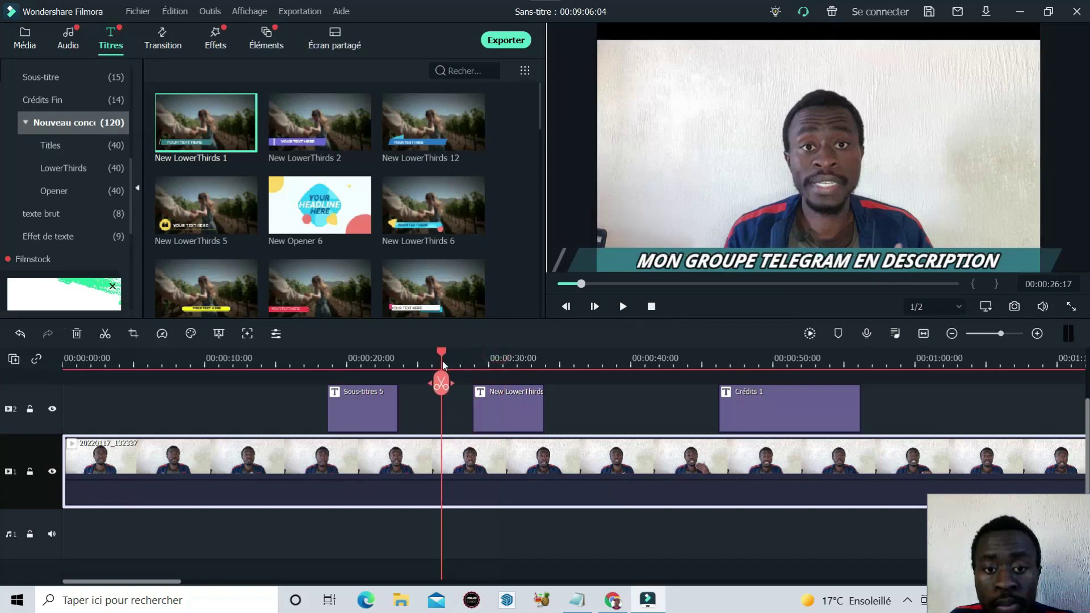
{"action": "left_click", "coordinate": [627, 314]}
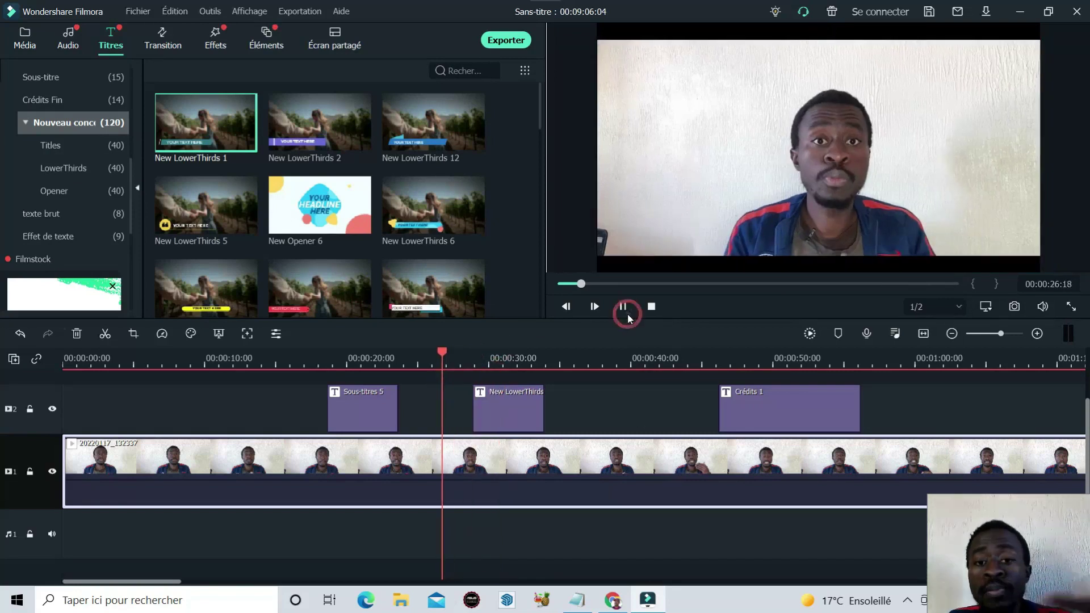
{"action": "left_click", "coordinate": [628, 314]}
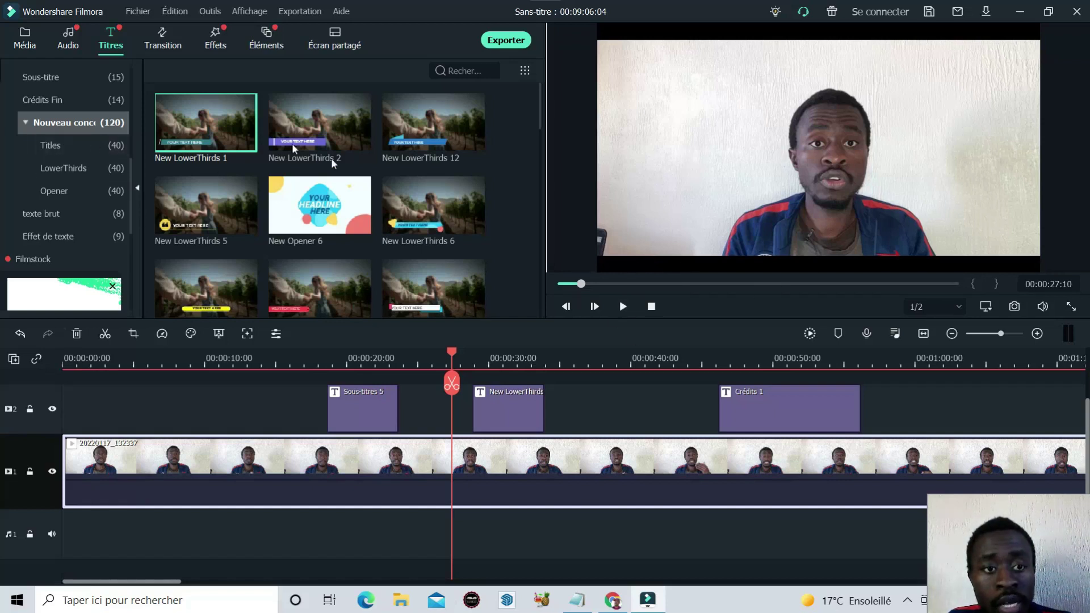
{"action": "scroll", "coordinate": [385, 164], "scroll_direction": "down", "scroll_amount": 3}
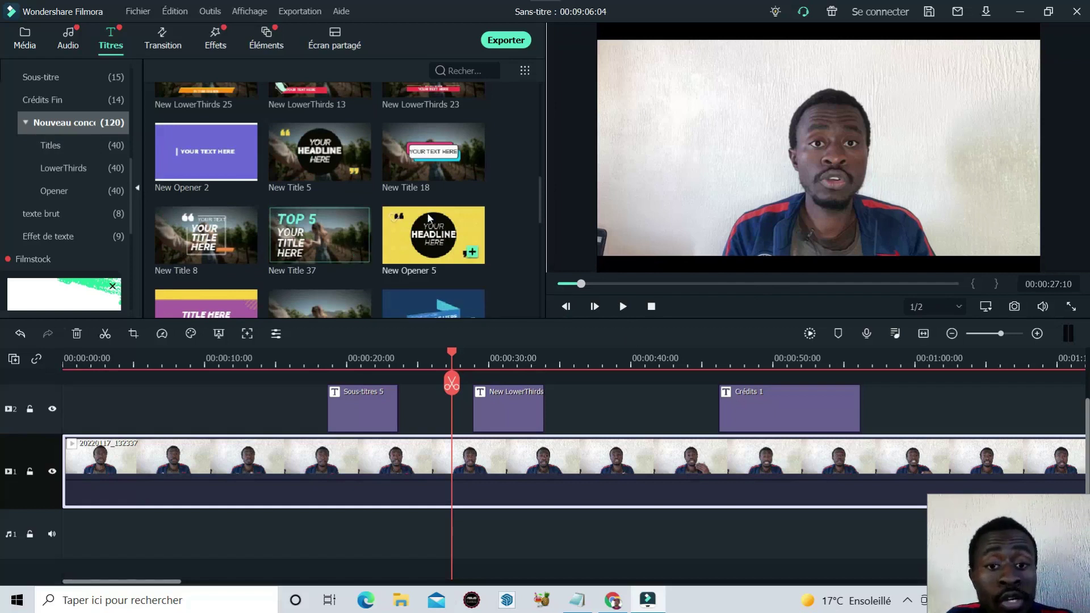
{"action": "left_click", "coordinate": [624, 307]}
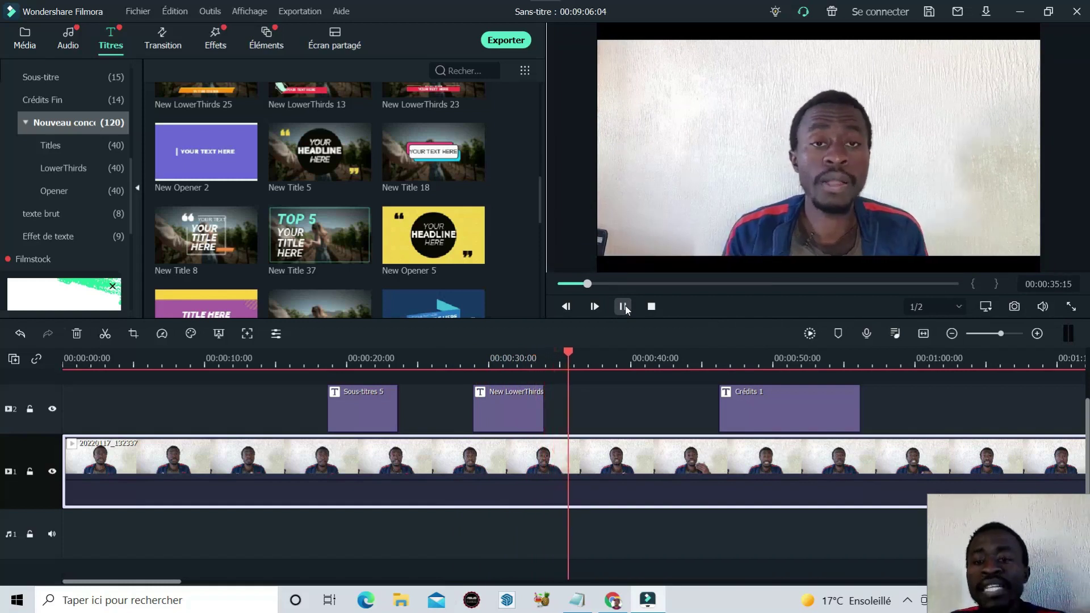
{"action": "left_click", "coordinate": [623, 308]}
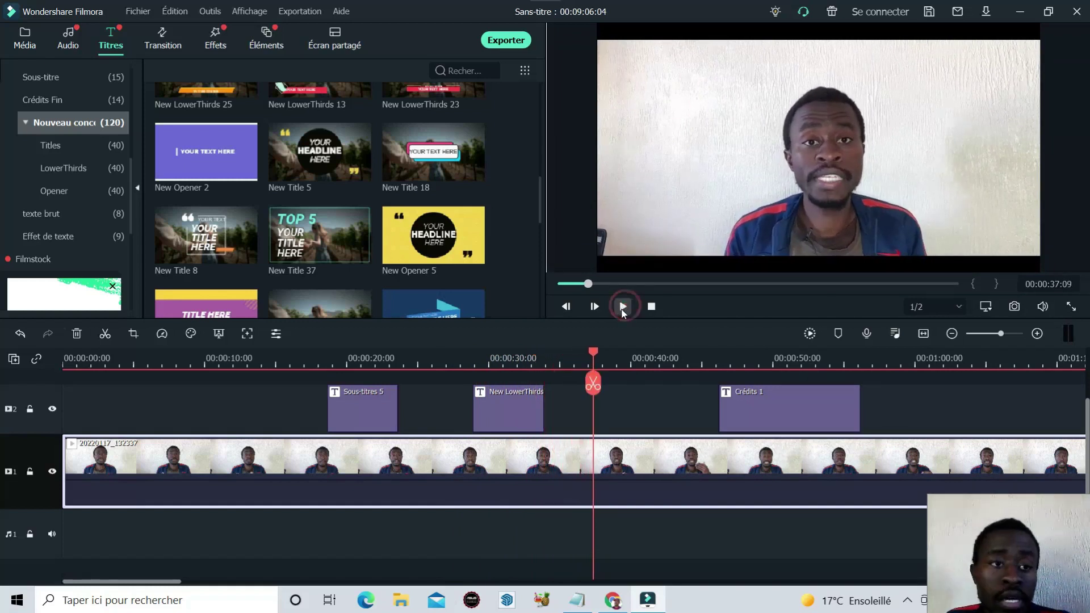
Add the New Title 9 preset to track 2 at about 37 seconds, between the lower third and the credits, and move the playhead onto it
{"action": "left_click", "coordinate": [76, 150]}
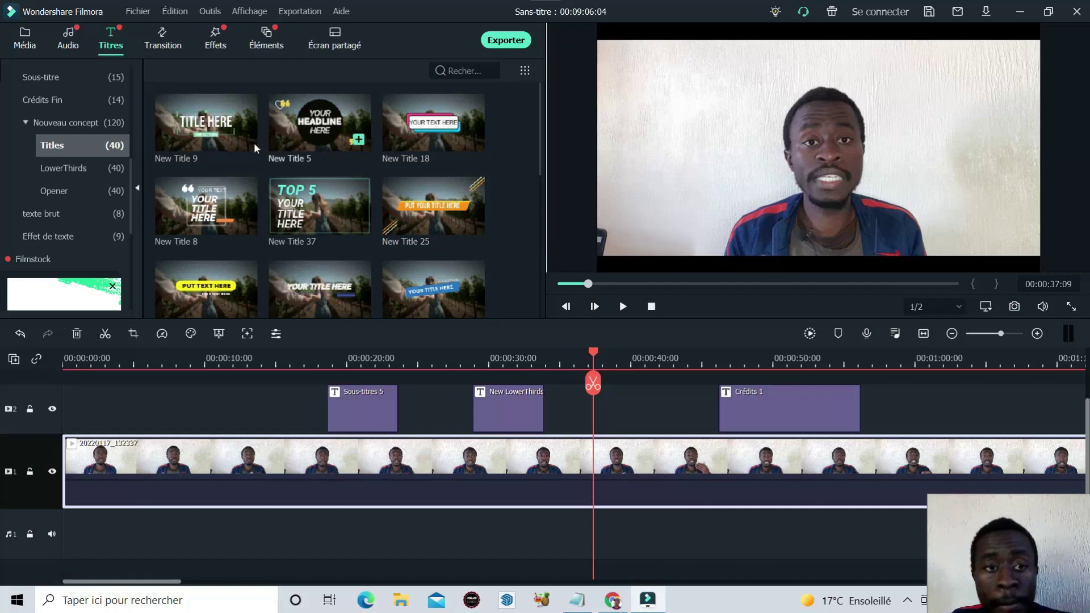
{"action": "left_click_drag", "start_coordinate": [213, 135], "coordinate": [600, 406]}
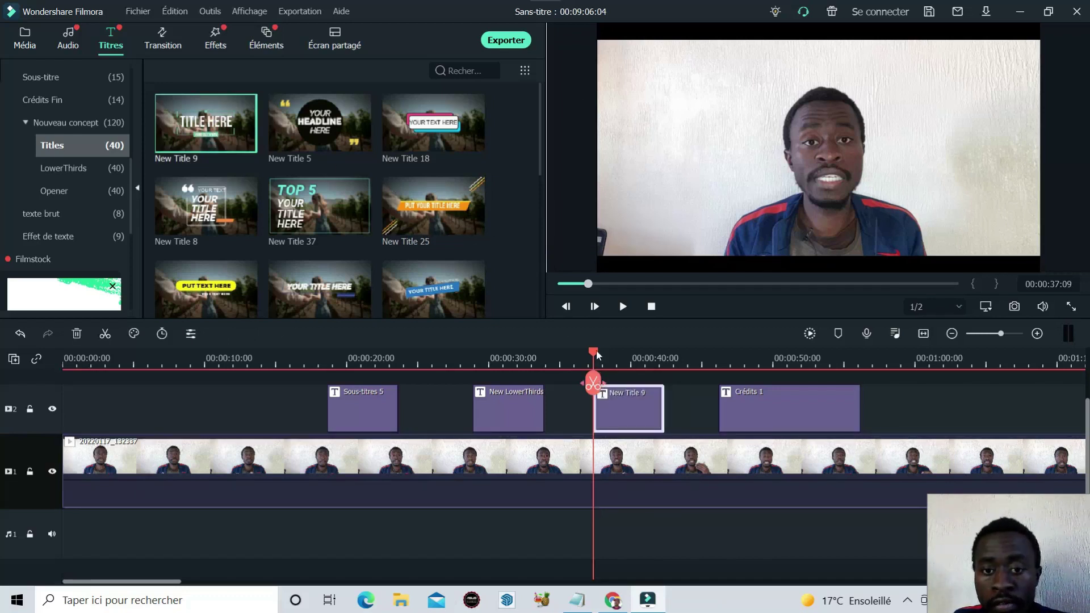
{"action": "left_click_drag", "start_coordinate": [596, 354], "coordinate": [614, 354]}
Replace the main "TITLE HERE" text of the New Title 9 clip with "WE"
{"action": "left_click", "coordinate": [798, 145]}
{"action": "mouse_move", "coordinate": [797, 145]}
{"action": "left_mouse_down"}
{"action": "mouse_move", "coordinate": [732, 145]}
{"action": "mouse_move", "coordinate": [787, 145]}
{"action": "left_mouse_up"}
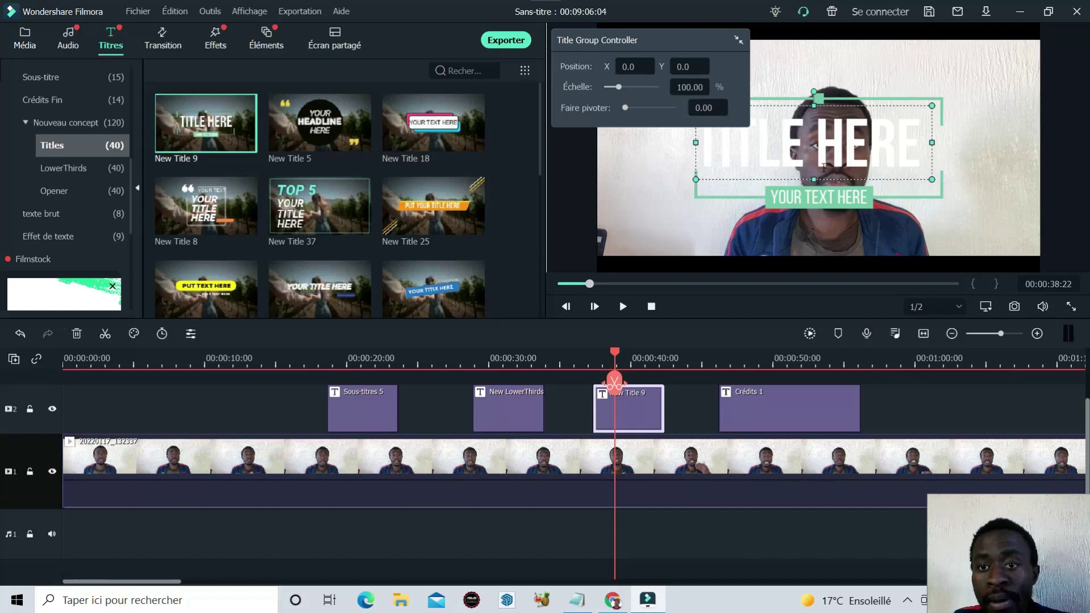
{"action": "double_click", "coordinate": [820, 161]}
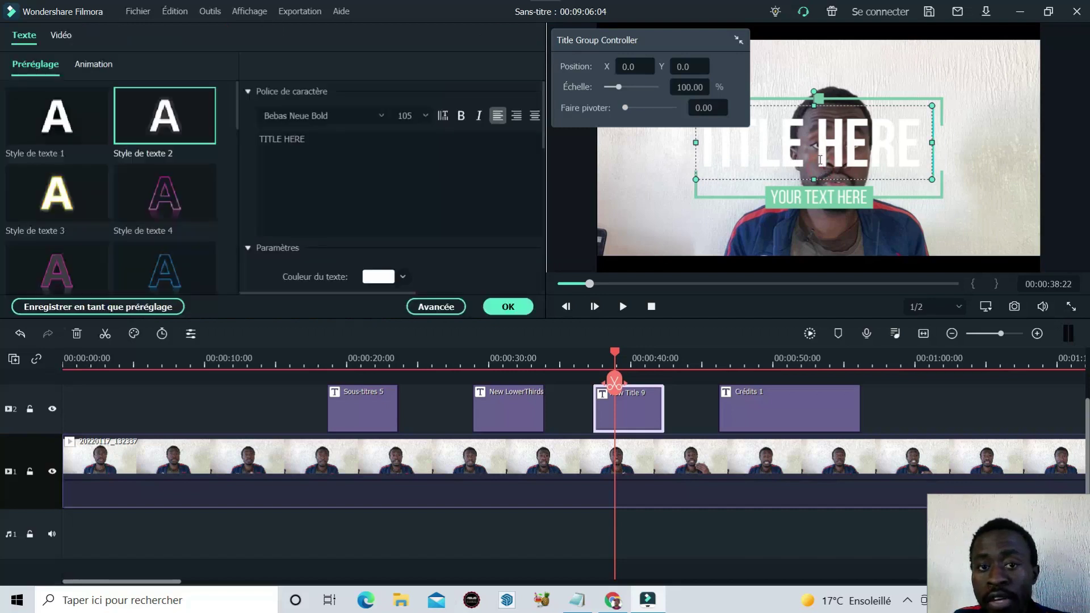
{"action": "triple_click", "coordinate": [321, 140]}
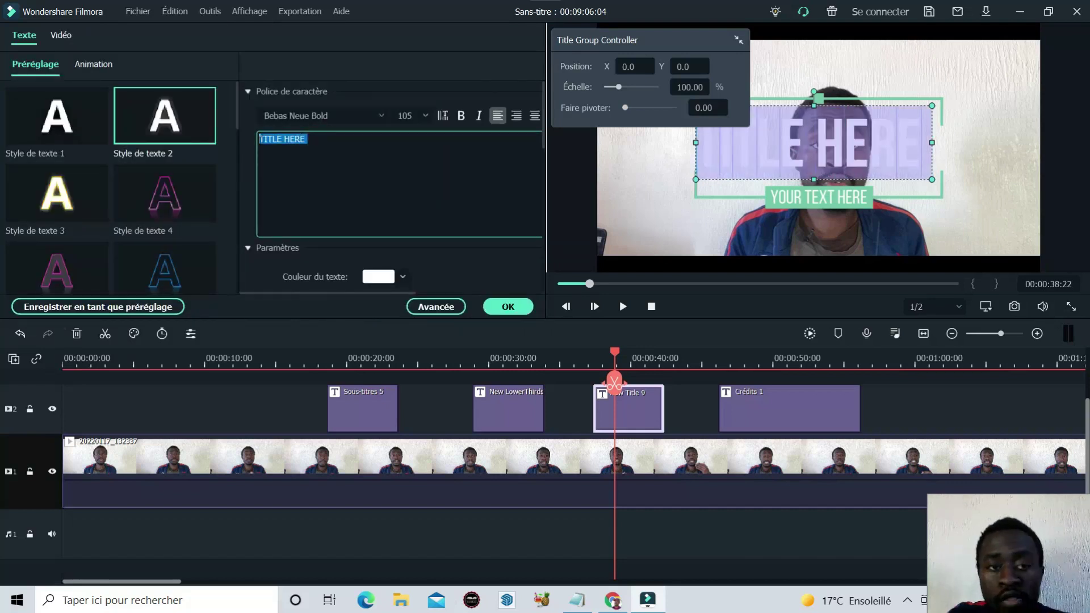
{"action": "key", "text": "BackSpace"}
{"action": "type", "text": "WE"}
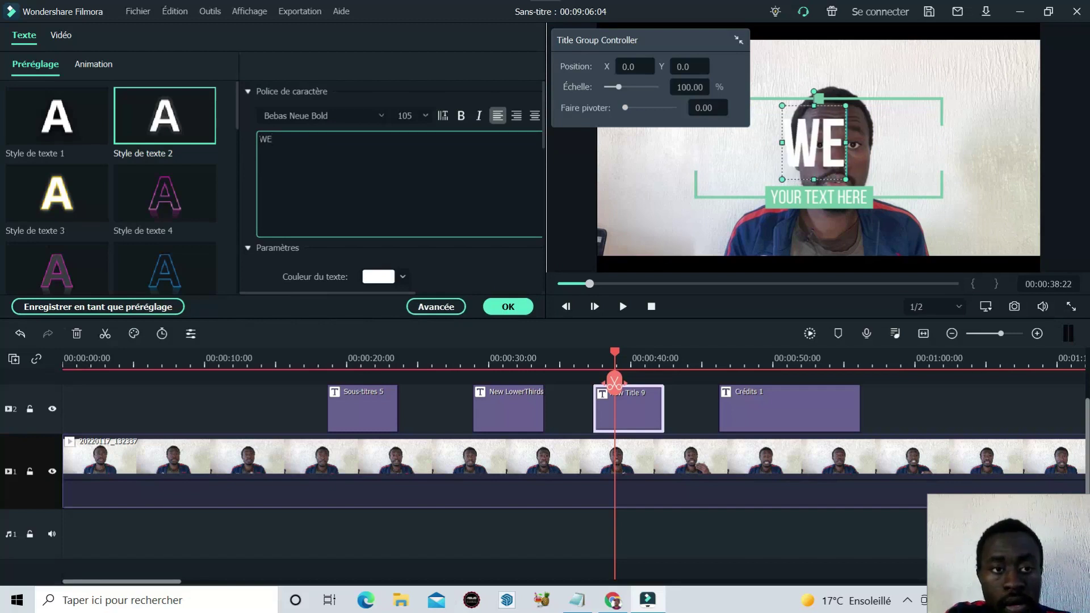
Enter WEB MARKETING as the main text of the New Title 9 clip and apply it
{"action": "type", "text": "B M"}
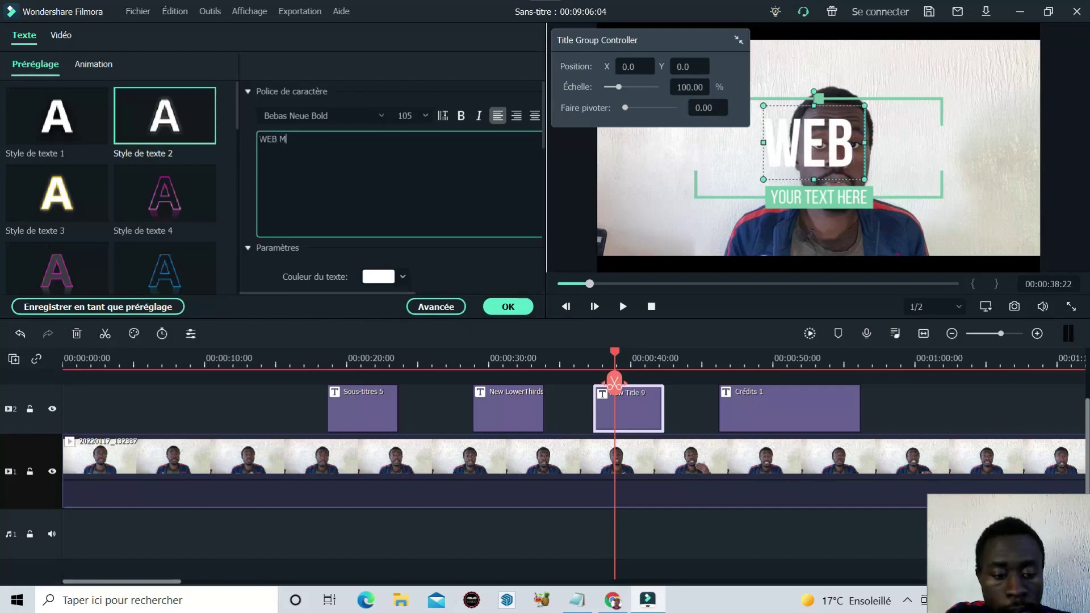
{"action": "type", "text": "ARKETING"}
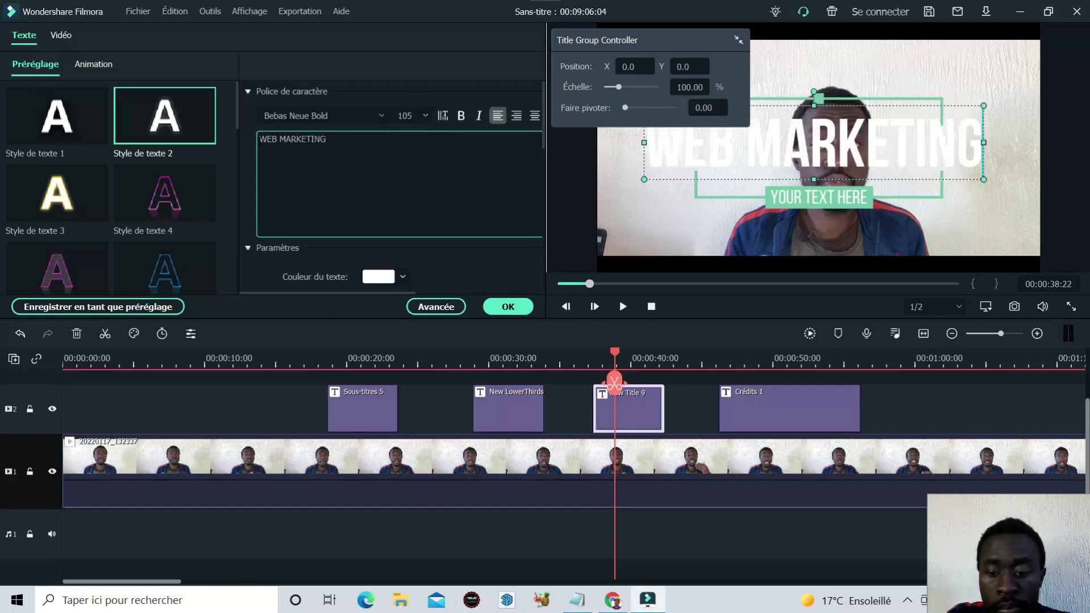
{"action": "key", "text": "Return"}
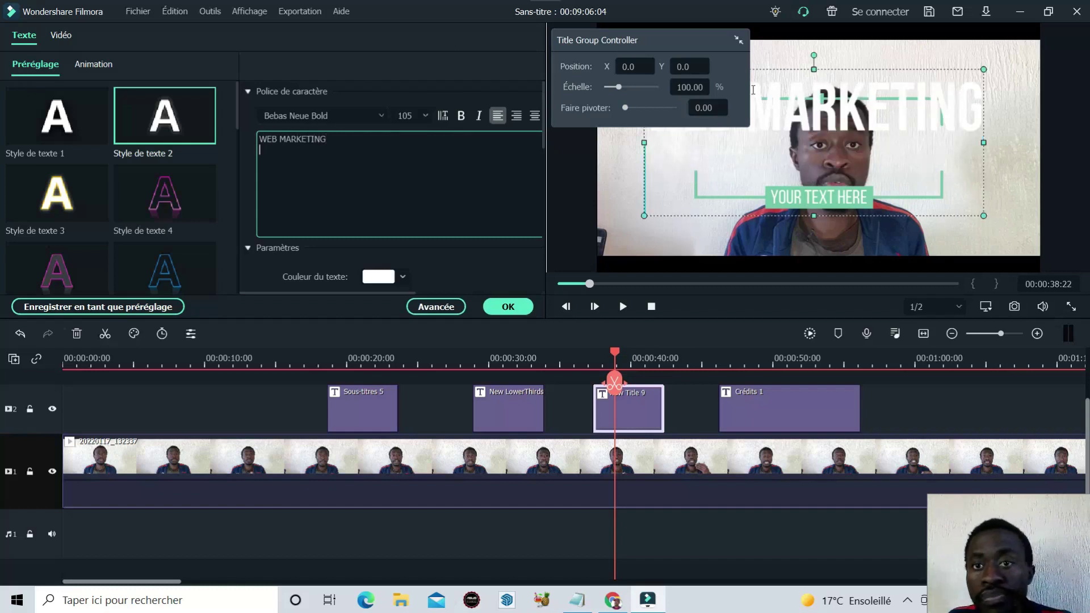
{"action": "left_click", "coordinate": [510, 308]}
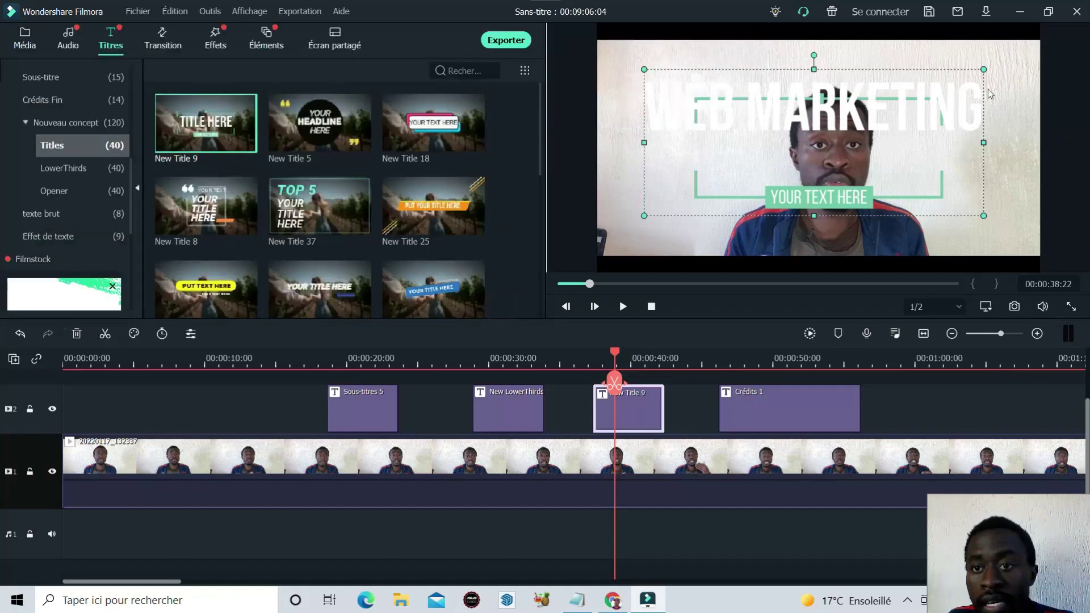
Scale down the WEB MARKETING text and move it to the upper-left area of the video, beside the speaker's head
{"action": "left_click_drag", "start_coordinate": [984, 69], "coordinate": [920, 143]}
{"action": "left_click", "coordinate": [795, 82]}
{"action": "left_click_drag", "start_coordinate": [803, 142], "coordinate": [685, 89]}
{"action": "left_click", "coordinate": [649, 196]}
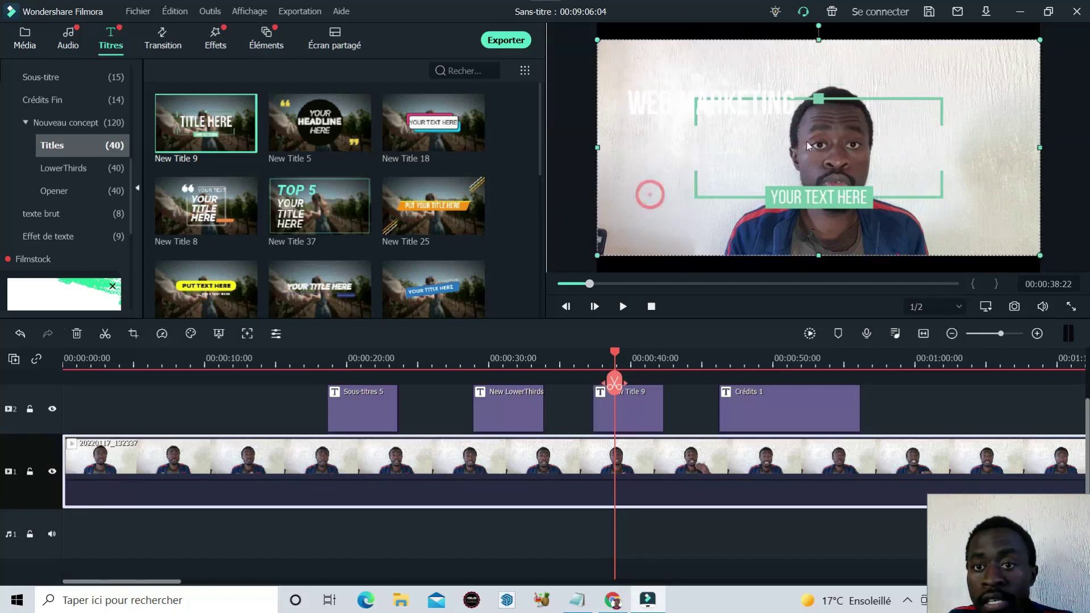
Move the green frame around the WEB MARKETING text and place the YOUR TEXT HERE subtitle on its green label
{"action": "left_click_drag", "start_coordinate": [760, 139], "coordinate": [626, 107]}
{"action": "left_click", "coordinate": [764, 221]}
{"action": "left_click", "coordinate": [819, 193]}
{"action": "double_click", "coordinate": [819, 193]}
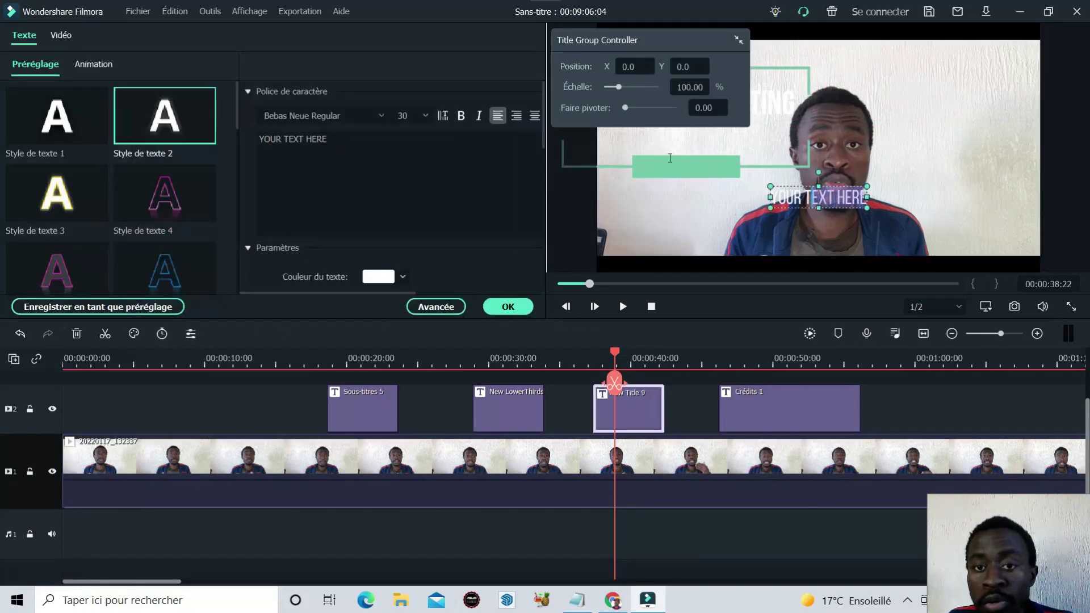
{"action": "left_click", "coordinate": [797, 196]}
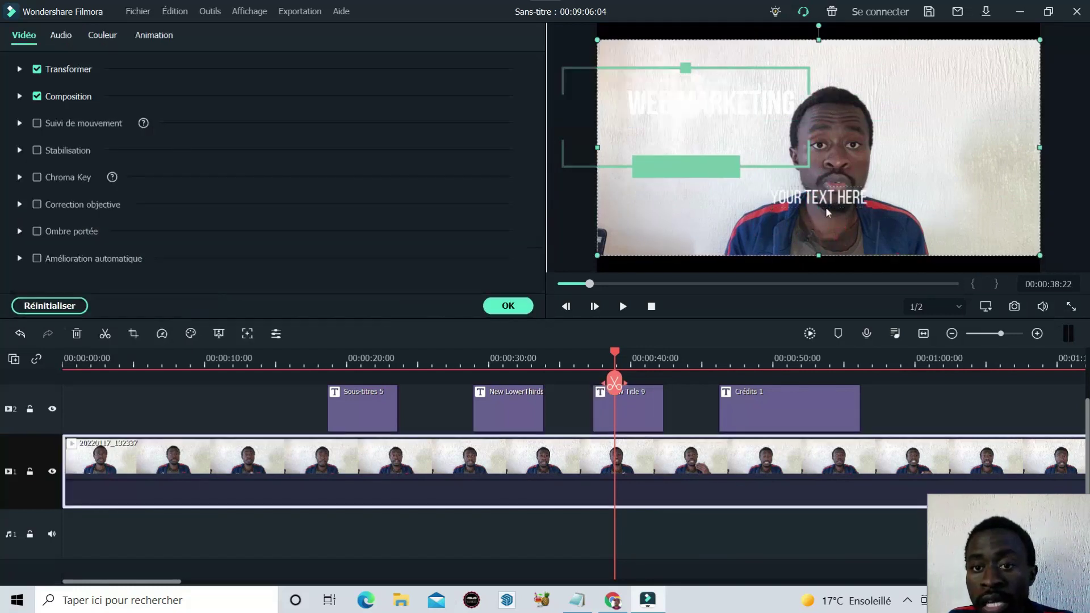
{"action": "double_click", "coordinate": [823, 195]}
{"action": "left_click_drag", "start_coordinate": [823, 196], "coordinate": [696, 169]}
Replace the subtitle placeholder on the green label with the presenter's full name and apply it
{"action": "left_click", "coordinate": [373, 146]}
{"action": "key", "text": "ctrl+a"}
{"action": "type", "text": "YJOEL ASSII"}
{"action": "key", "text": "BackSpace"}
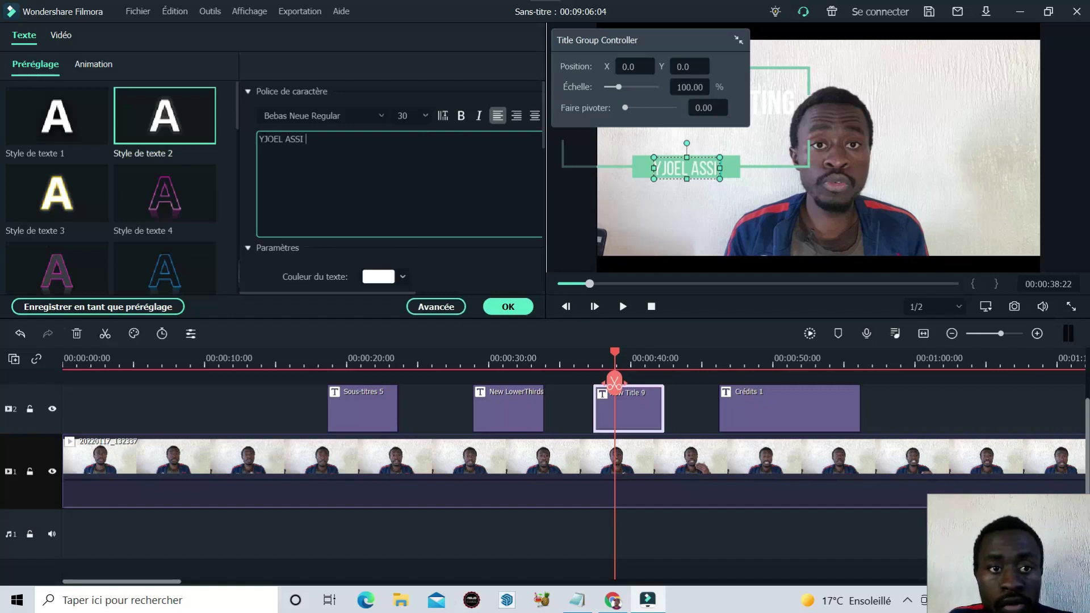
{"action": "left_click", "coordinate": [262, 139]}
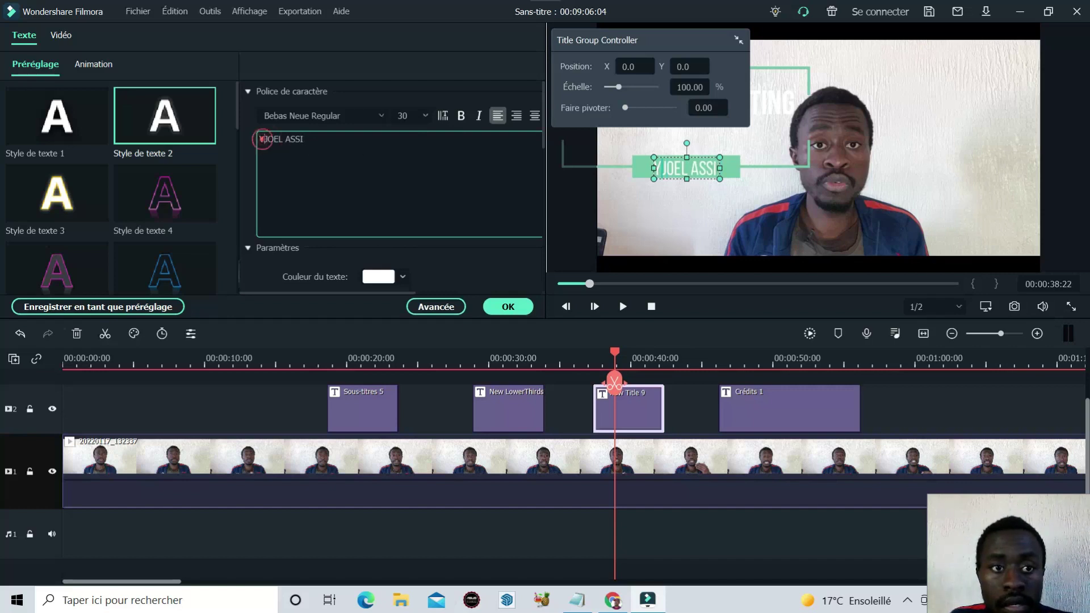
{"action": "key", "text": "BackSpace"}
{"action": "left_click", "coordinate": [508, 306]}
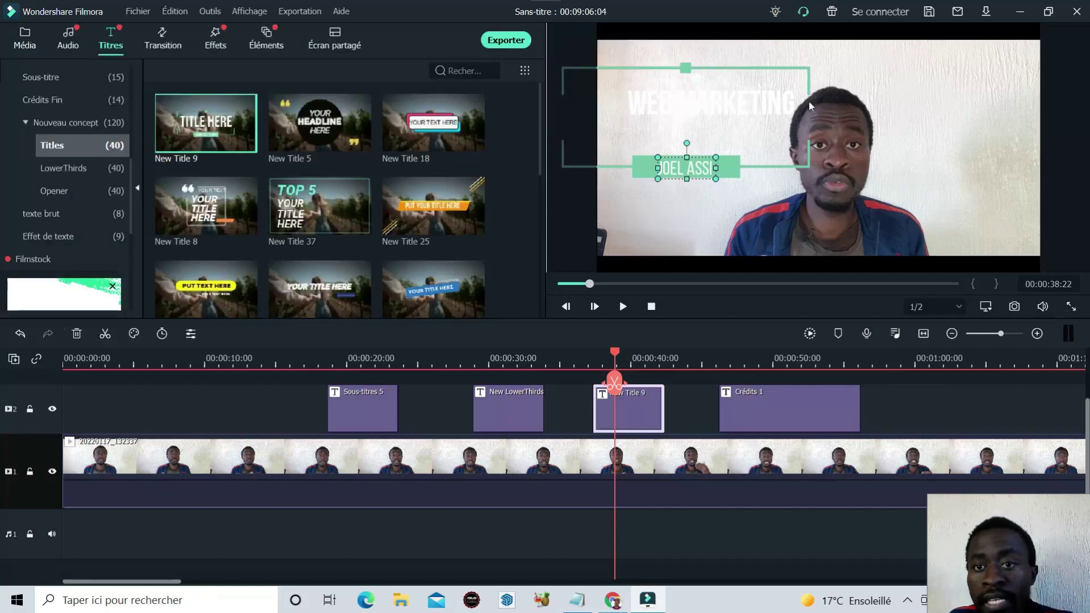
Apply the blue outlined text style preset to the WEB MARKETING text
{"action": "left_click", "coordinate": [684, 105]}
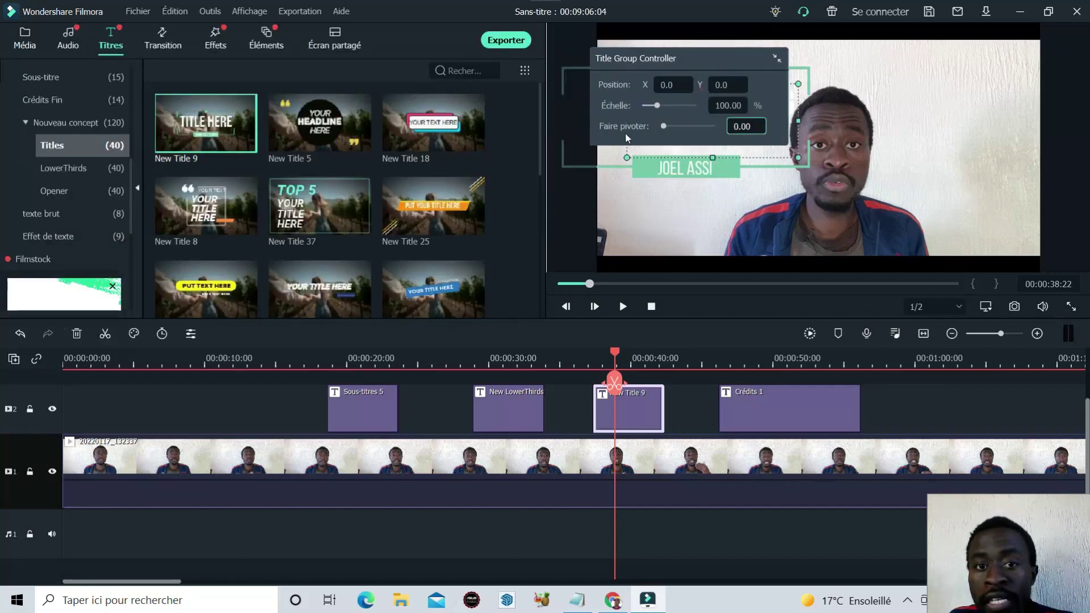
{"action": "left_click", "coordinate": [758, 96]}
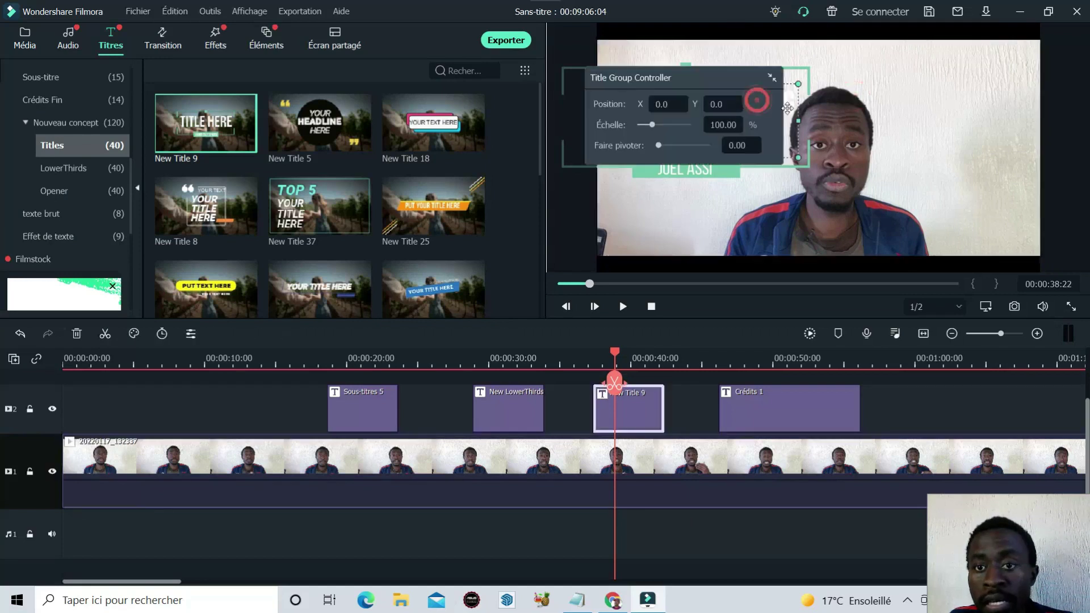
{"action": "double_click", "coordinate": [790, 108]}
{"action": "left_click_drag", "start_coordinate": [341, 139], "coordinate": [260, 139]}
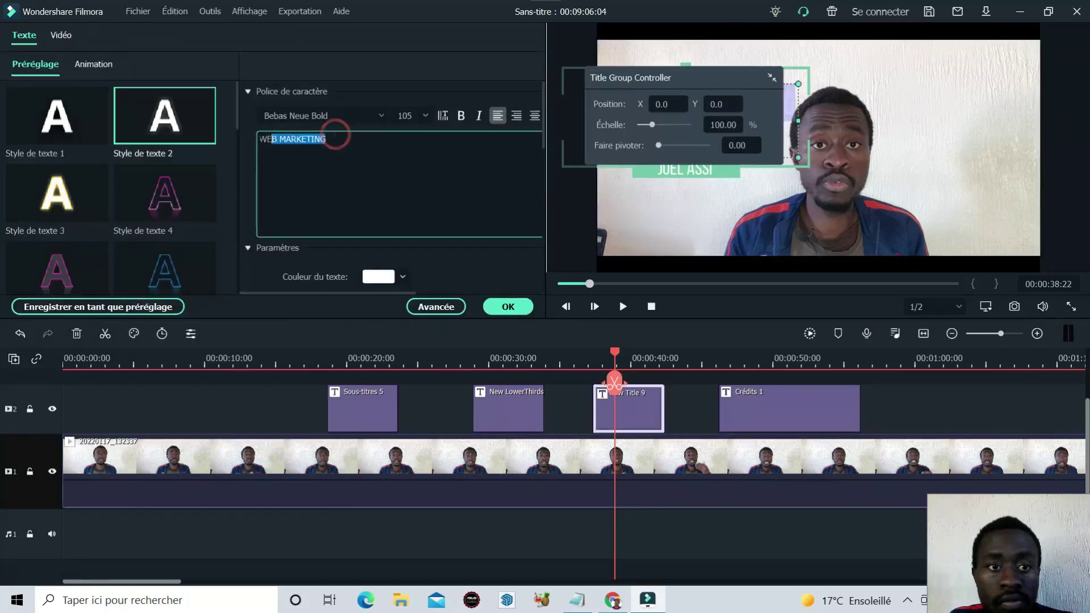
{"action": "left_click", "coordinate": [164, 193]}
{"action": "left_click", "coordinate": [165, 267]}
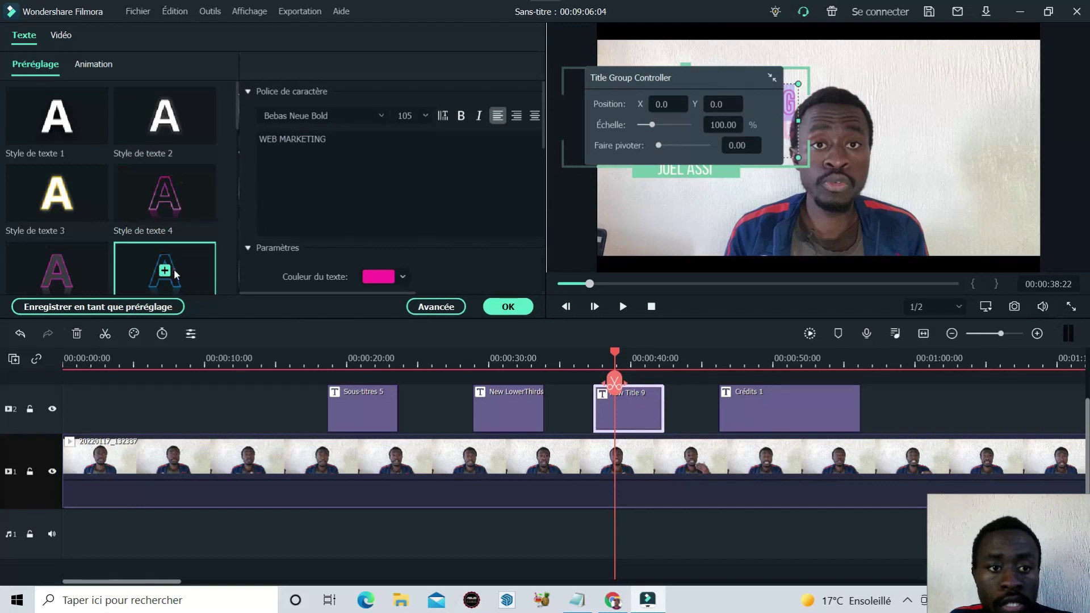
{"action": "left_click", "coordinate": [361, 177]}
{"action": "left_click", "coordinate": [514, 306]}
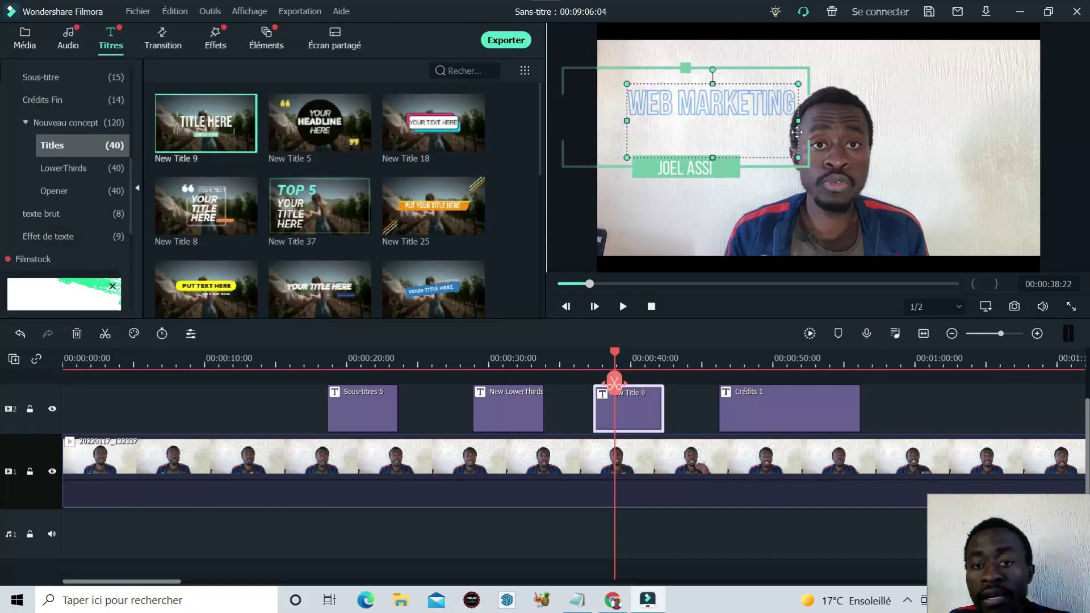
Slightly resize the green frame around the WEB MARKETING title and deselect it
{"action": "left_click", "coordinate": [810, 74]}
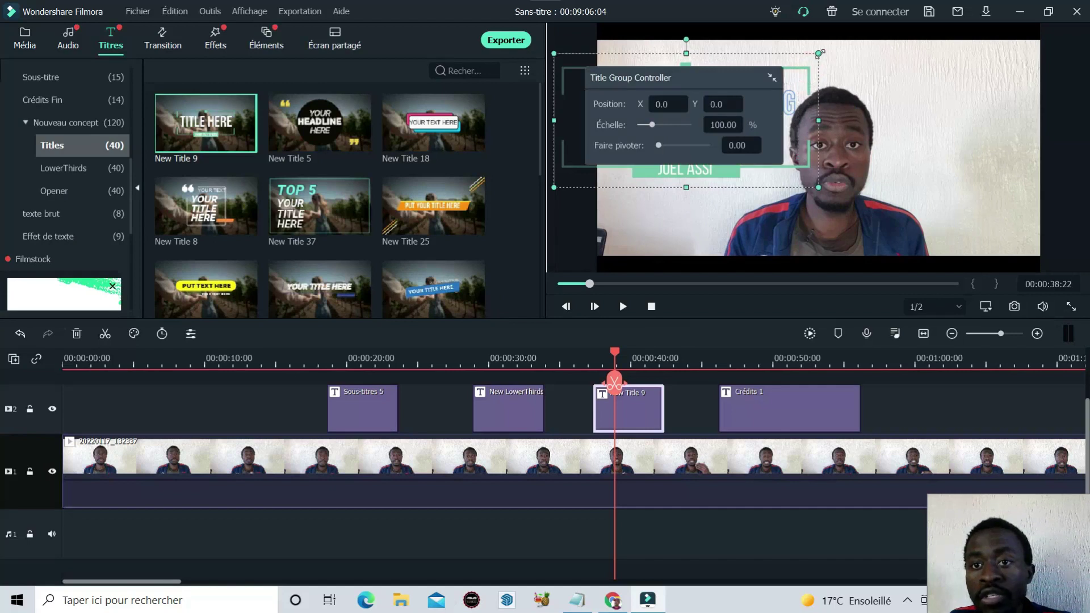
{"action": "left_click_drag", "start_coordinate": [818, 53], "coordinate": [823, 66]}
{"action": "left_click", "coordinate": [731, 177]}
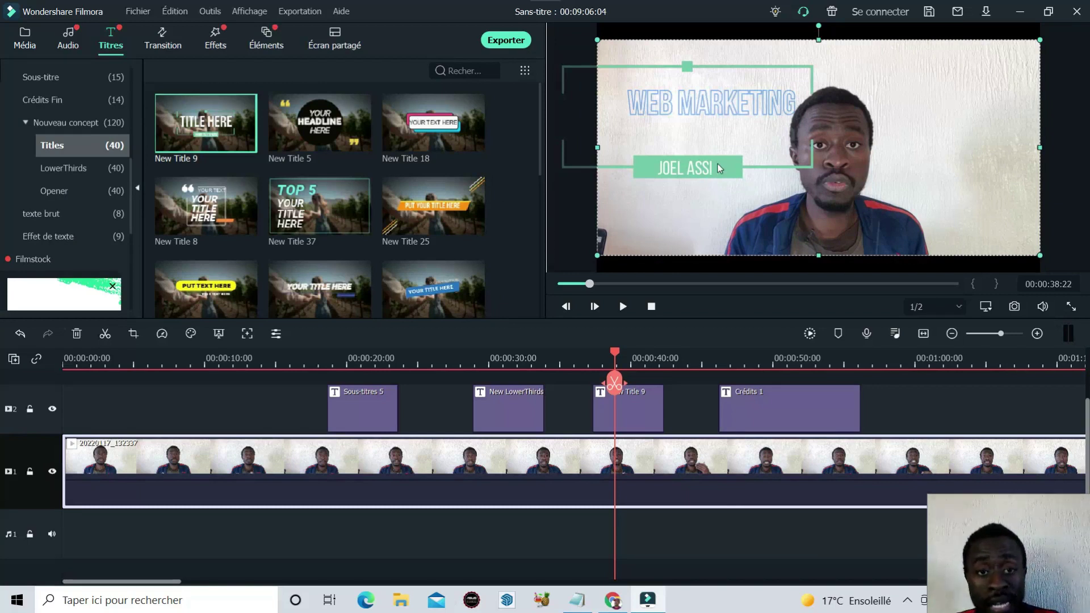
Play back the New Title 9 animation starting from 00:00:36:17, just before the clip
{"action": "left_click_drag", "start_coordinate": [614, 356], "coordinate": [584, 352]}
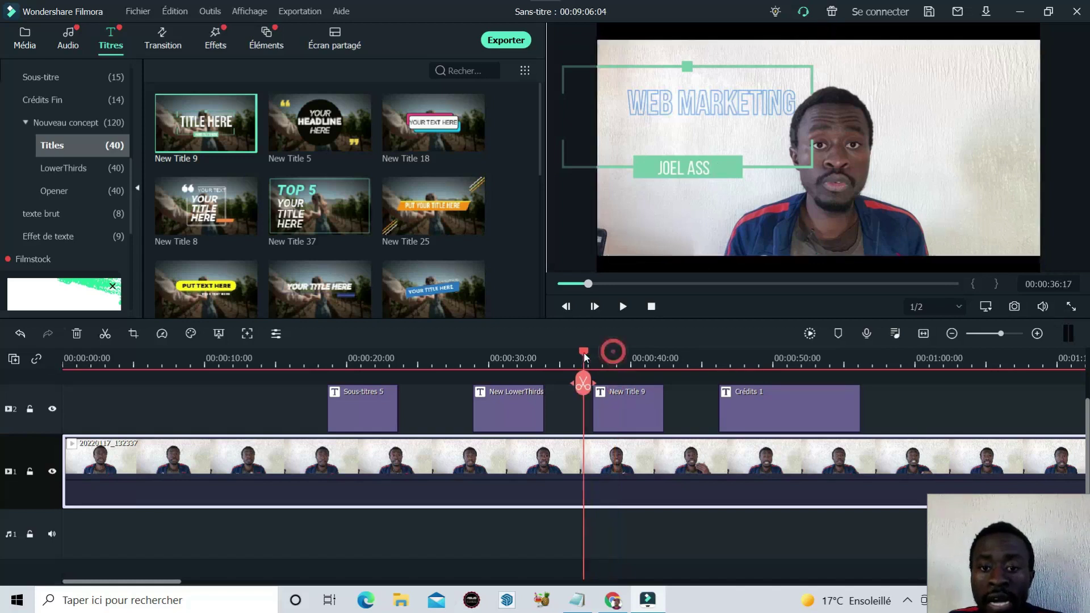
{"action": "left_click", "coordinate": [622, 307]}
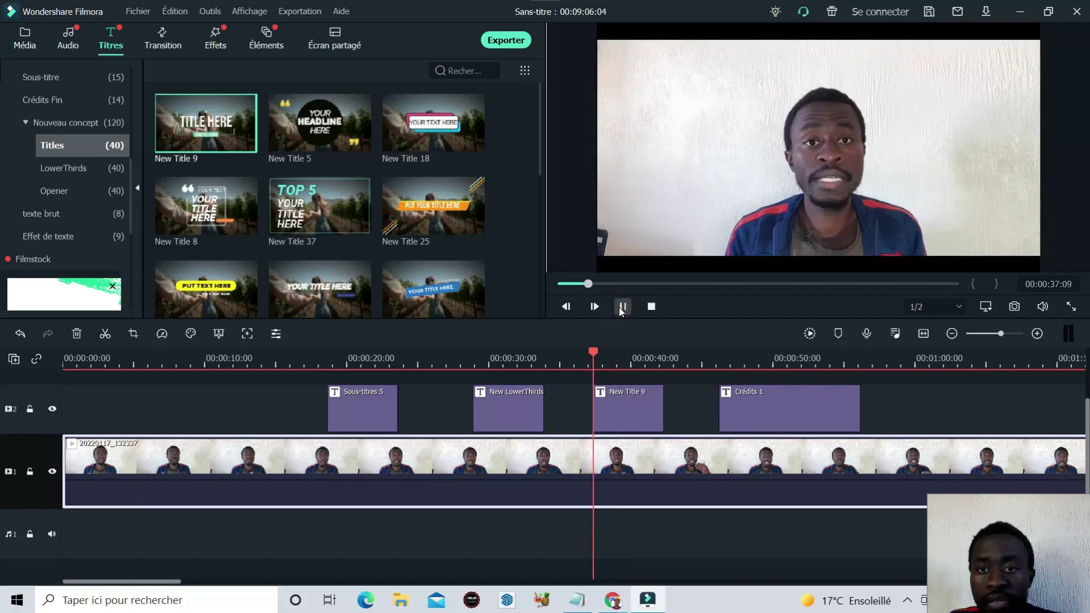
{"action": "left_click", "coordinate": [622, 307]}
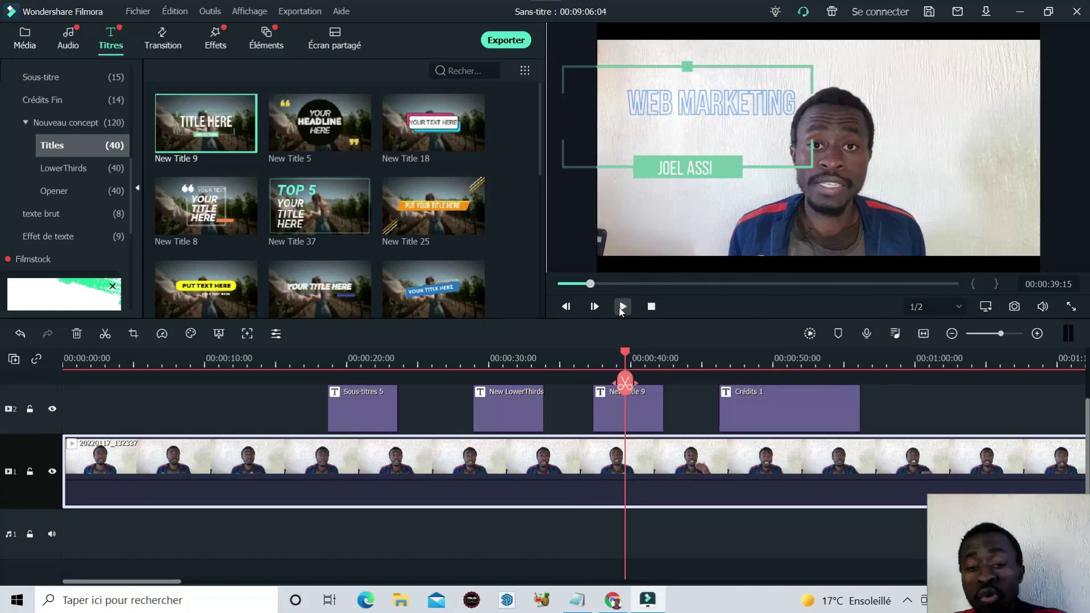
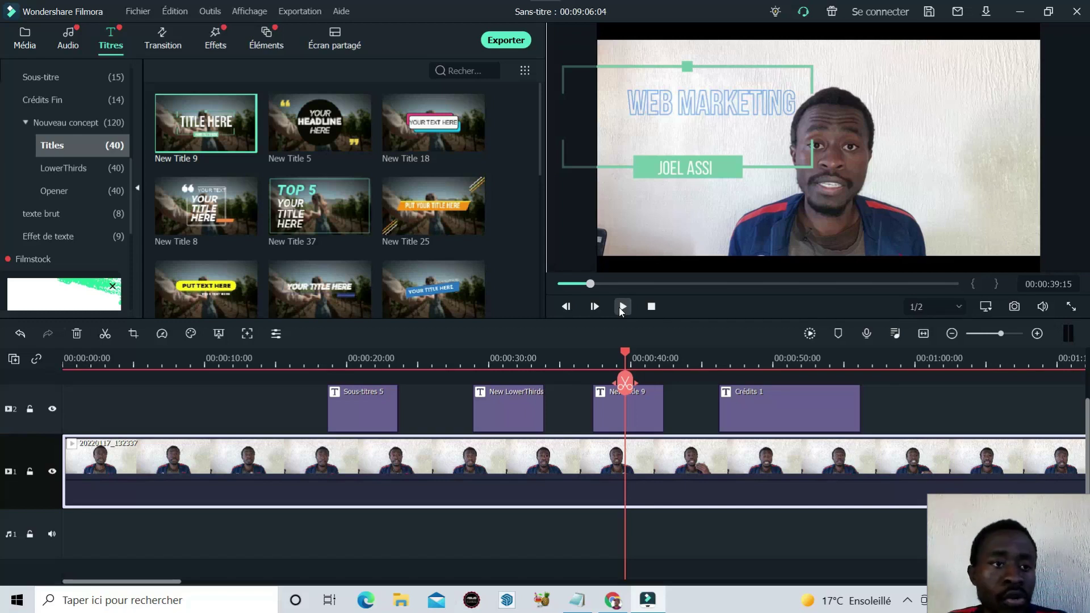
{"action": "left_click", "coordinate": [76, 209]}
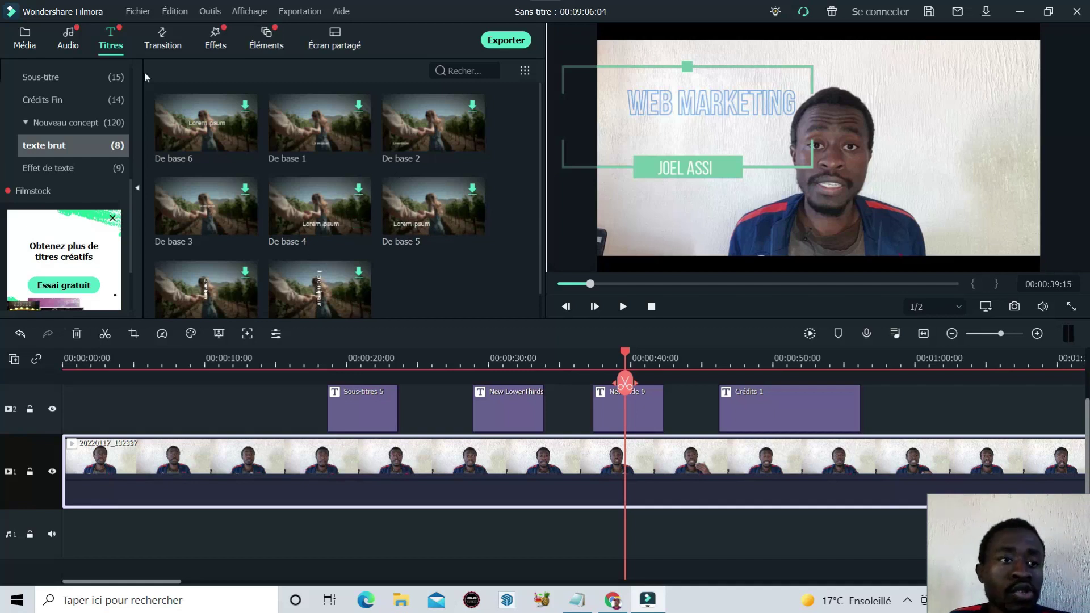
{"action": "scroll", "coordinate": [84, 221], "scroll_direction": "down", "scroll_amount": 1}
{"action": "scroll", "coordinate": [78, 259], "scroll_direction": "up", "scroll_amount": 4}
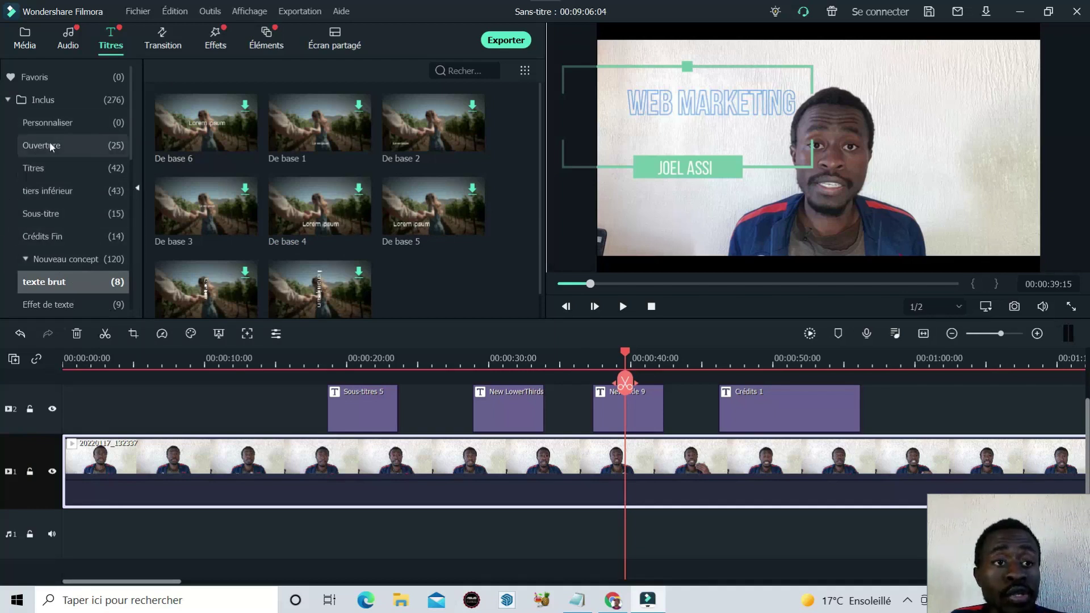
Try to add the Morph transition from the included transitions to the end of the New Title 9 clip
{"action": "left_click", "coordinate": [160, 50]}
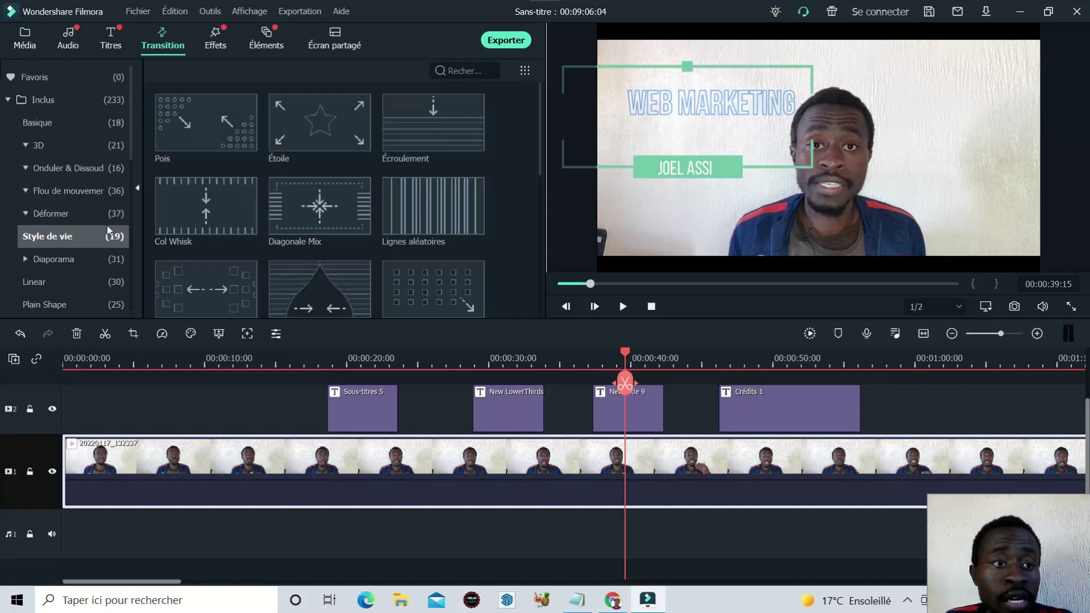
{"action": "left_click", "coordinate": [66, 104]}
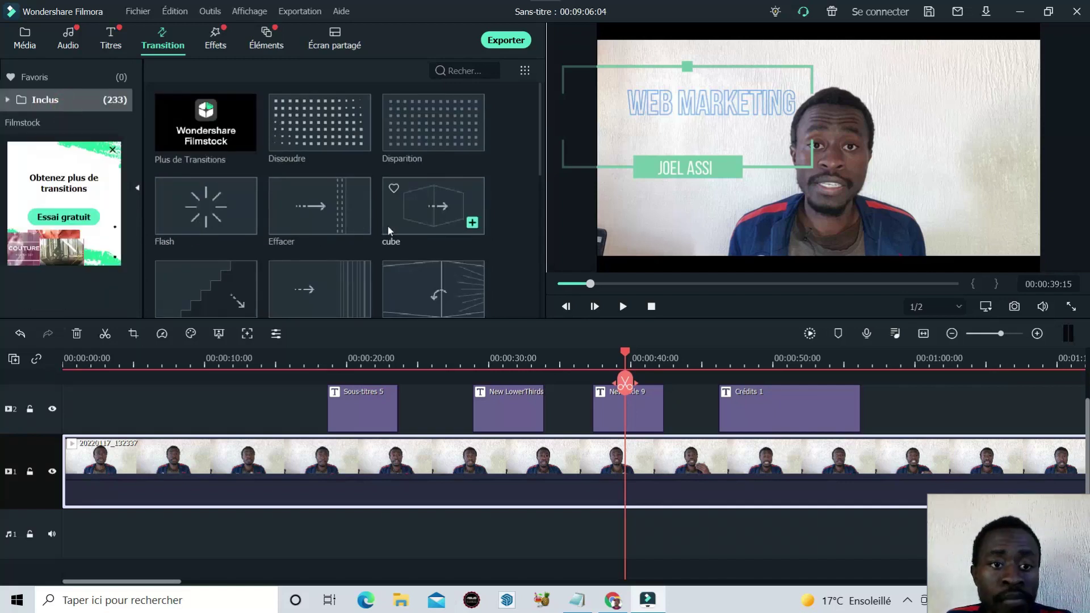
{"action": "scroll", "coordinate": [383, 227], "scroll_direction": "down", "scroll_amount": 5}
{"action": "scroll", "coordinate": [381, 229], "scroll_direction": "up", "scroll_amount": 3}
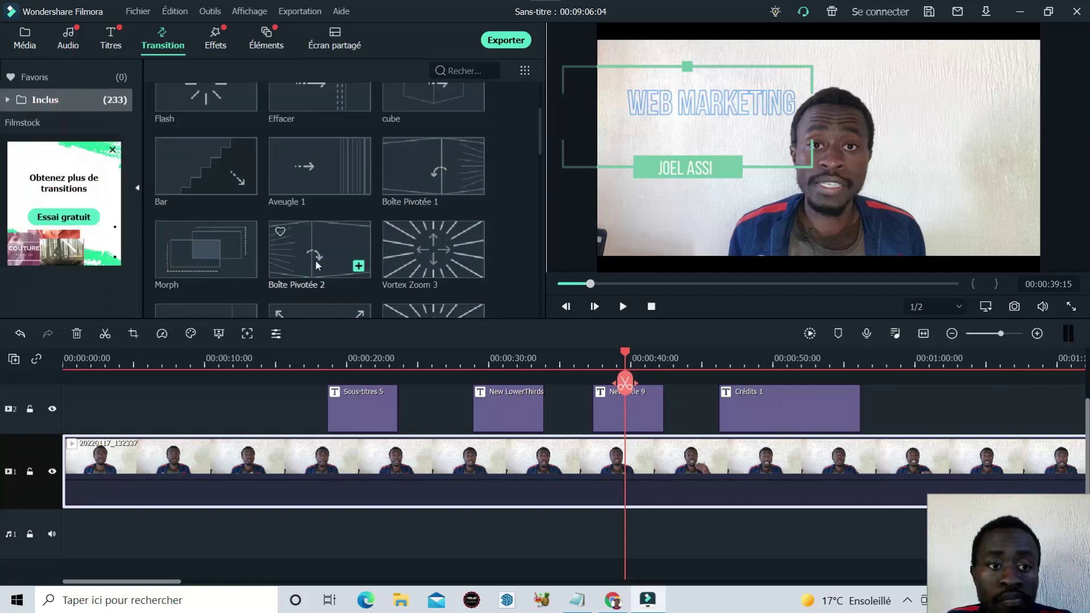
{"action": "left_click_drag", "start_coordinate": [199, 259], "coordinate": [697, 410]}
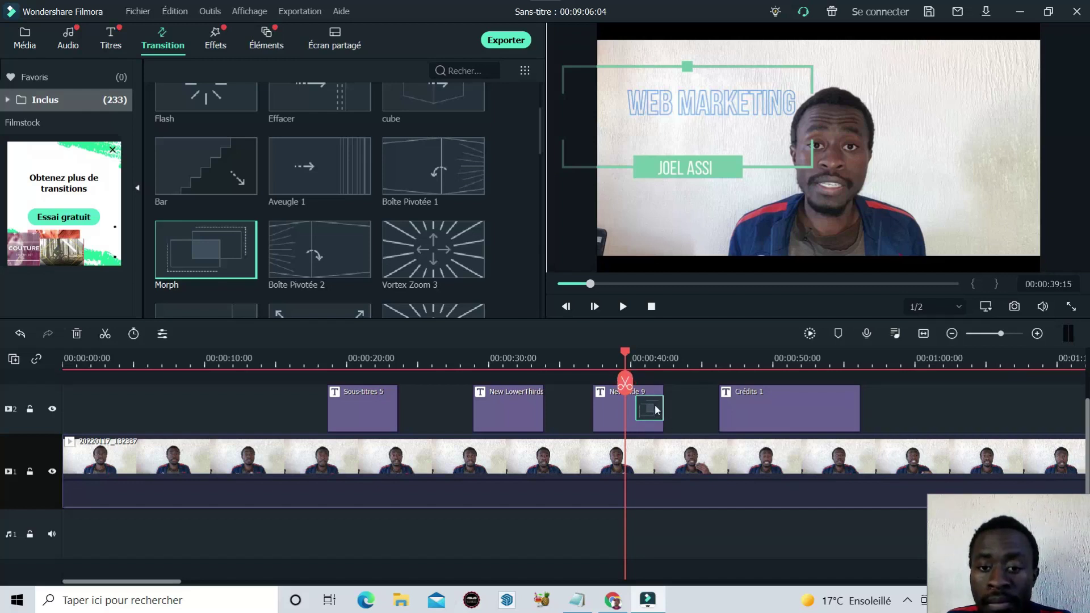
Split the main video clip at 00:00:43:20 and shift its second part to the start of the Crédits 1 title, leaving a gap
{"action": "left_click", "coordinate": [678, 459]}
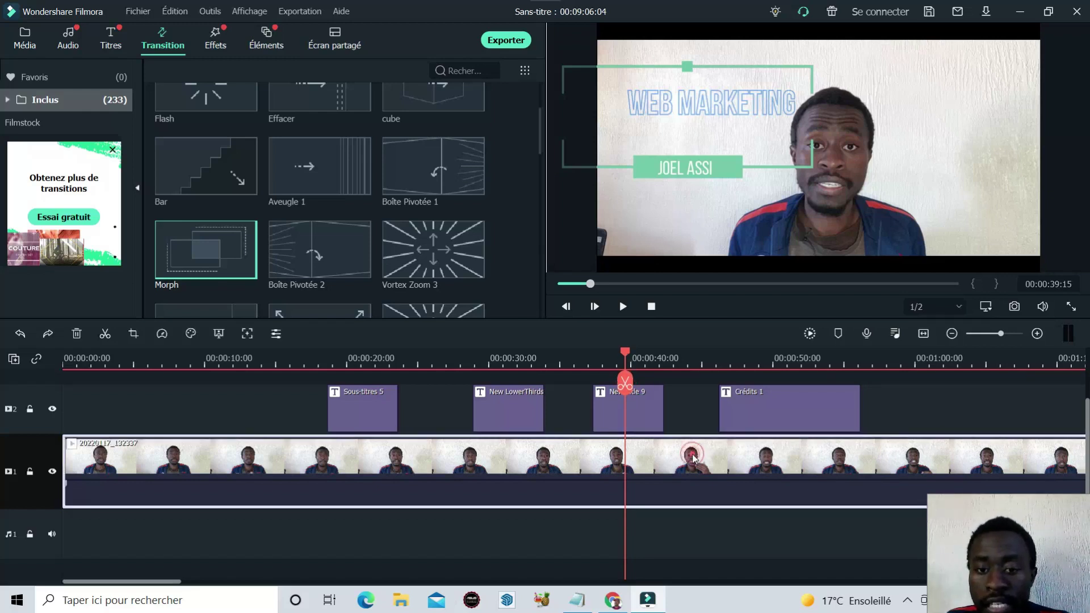
{"action": "left_click_drag", "start_coordinate": [628, 353], "coordinate": [684, 353]}
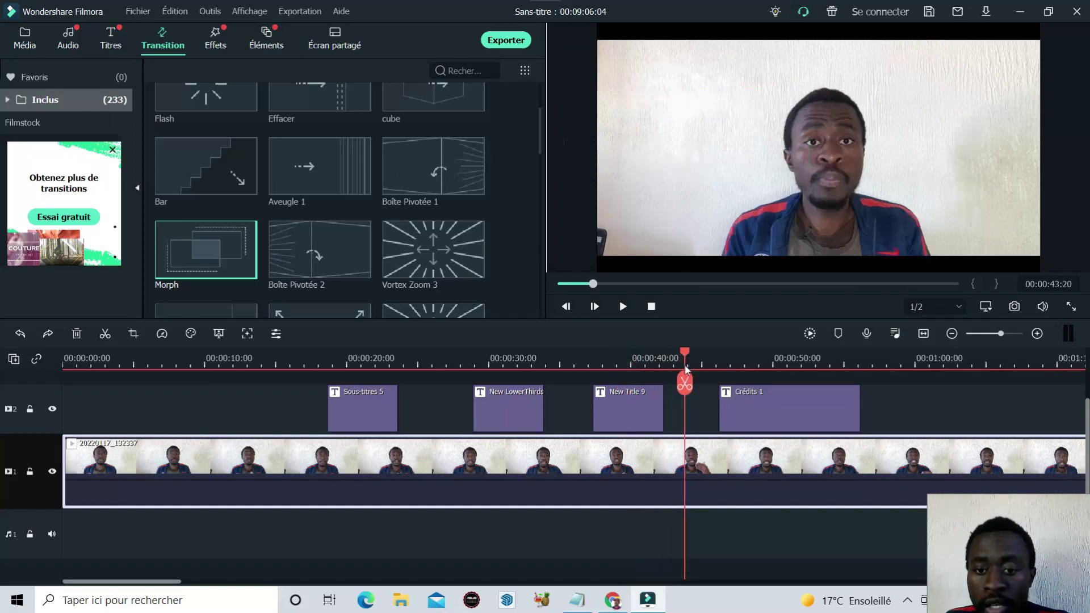
{"action": "left_click", "coordinate": [105, 334]}
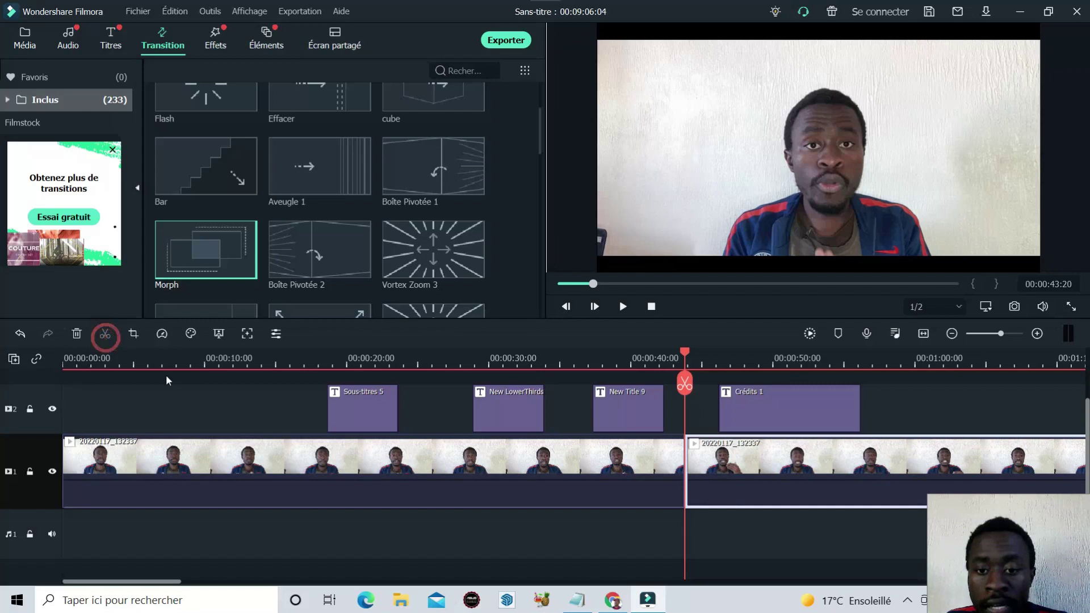
{"action": "left_click_drag", "start_coordinate": [758, 477], "coordinate": [783, 475]}
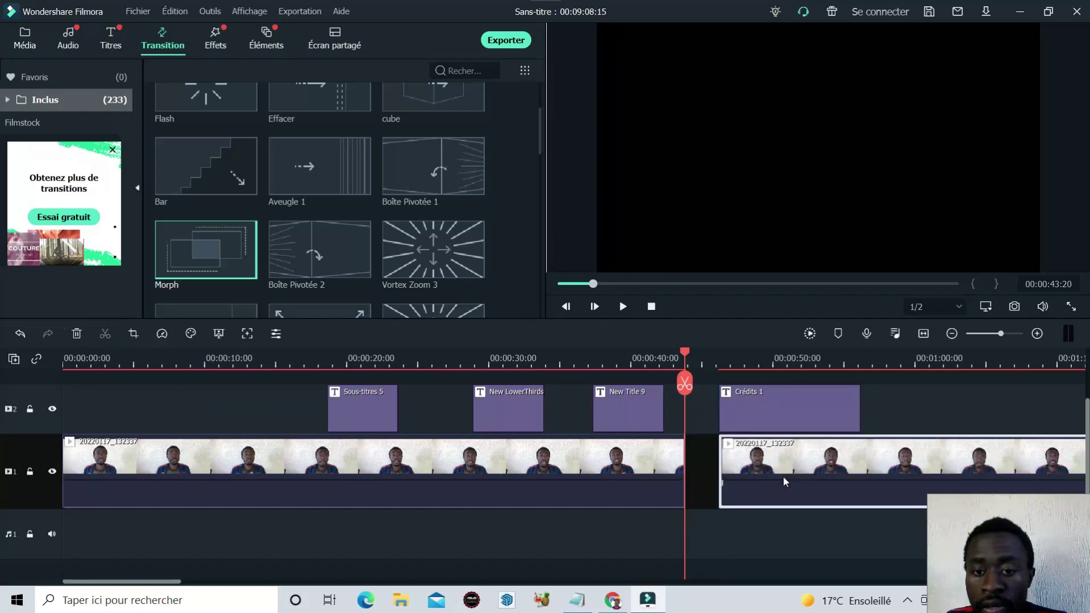
Add the Morph transition to the end of the first video part and move the playhead back to 00:00:17:22
{"action": "mouse_move", "coordinate": [242, 274]}
{"action": "left_click_drag", "start_coordinate": [230, 253], "coordinate": [681, 459]}
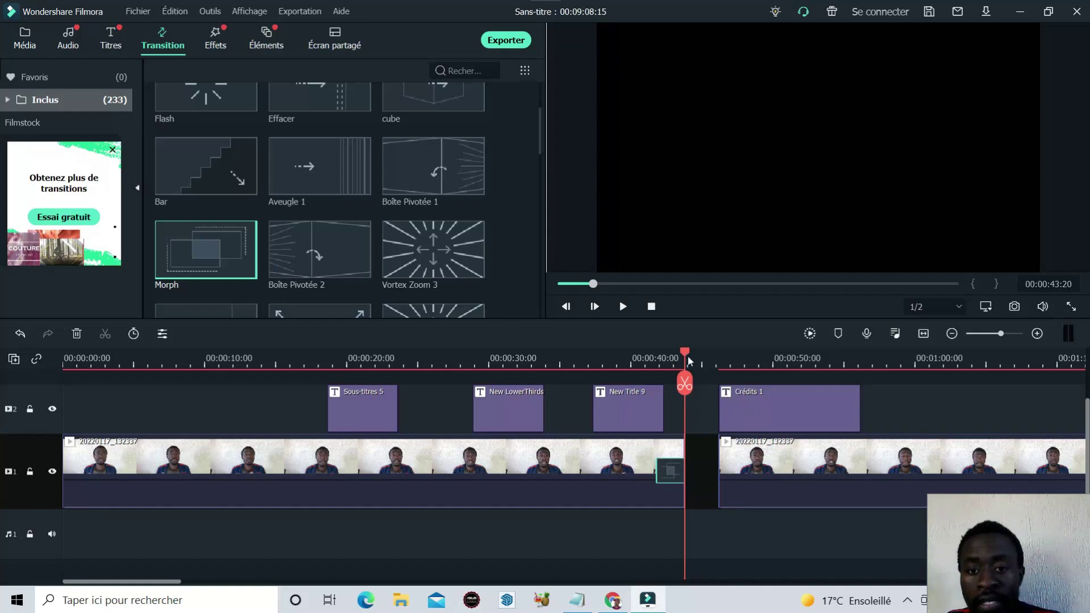
{"action": "left_click_drag", "start_coordinate": [683, 353], "coordinate": [318, 377]}
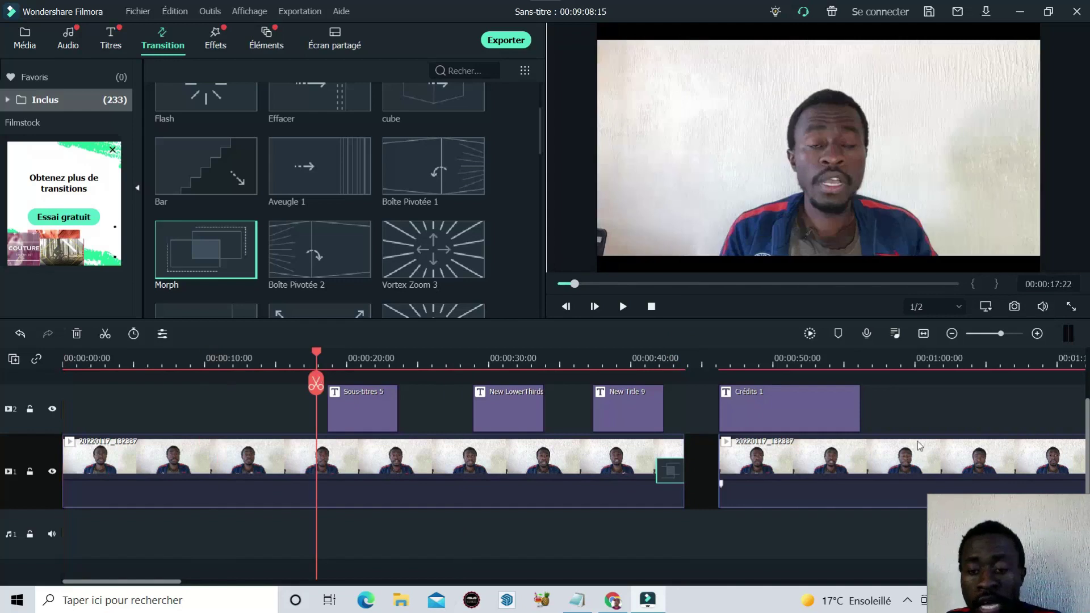
Move the Crédits 1 title clip later on its track, to start just past 00:01:00:00
{"action": "left_click_drag", "start_coordinate": [829, 418], "coordinate": [761, 481]}
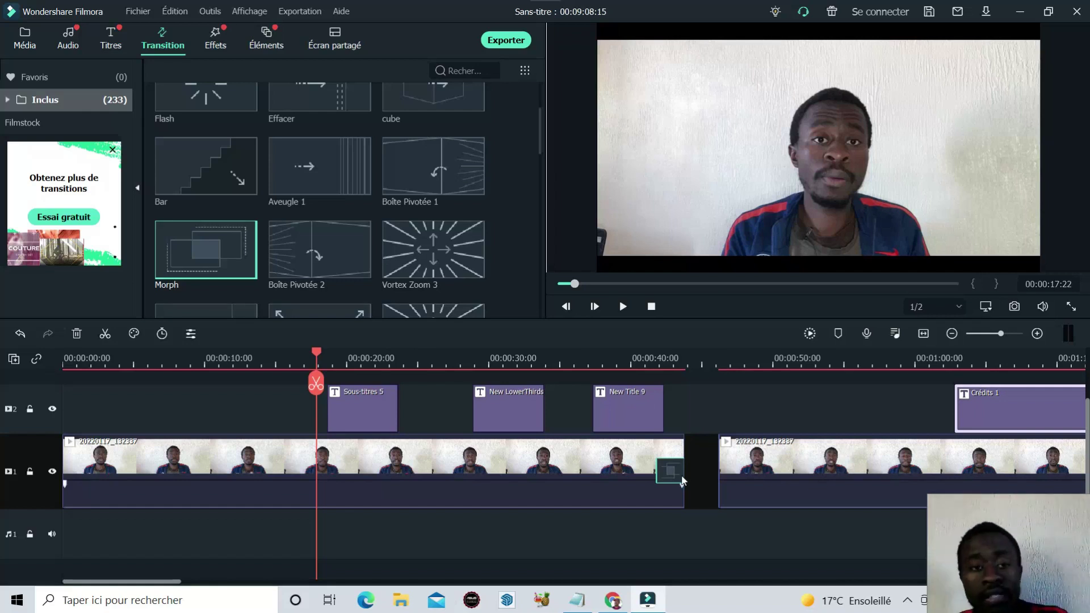
{"action": "scroll", "coordinate": [386, 147], "scroll_direction": "down", "scroll_amount": 5}
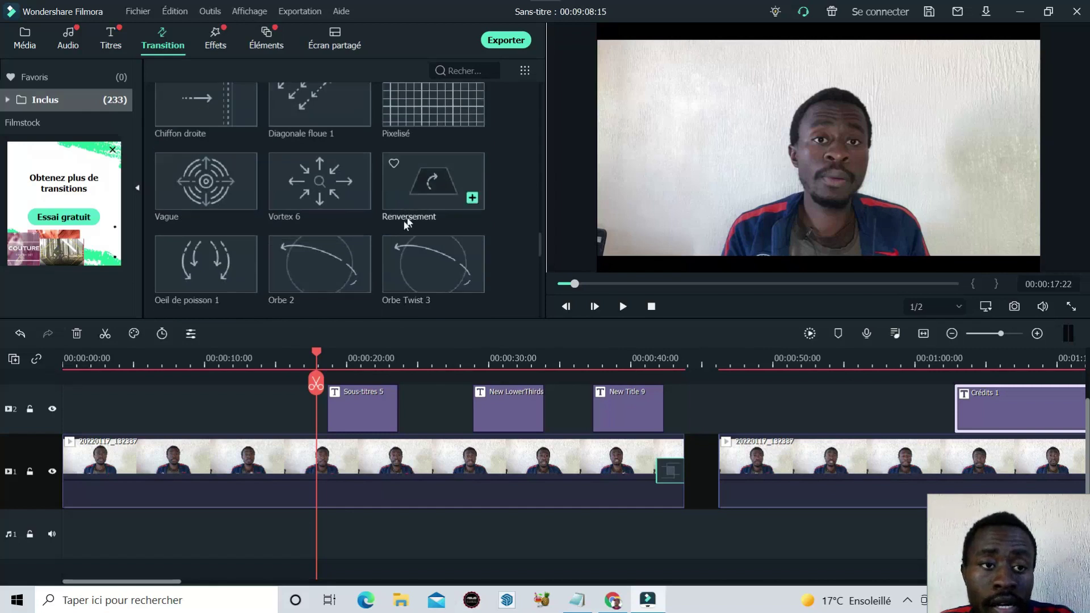
Move the second video part back against the end of the first part to close the gap
{"action": "scroll", "coordinate": [404, 222], "scroll_direction": "up", "scroll_amount": 7}
{"action": "scroll", "coordinate": [352, 216], "scroll_direction": "down", "scroll_amount": 10}
{"action": "scroll", "coordinate": [366, 215], "scroll_direction": "down", "scroll_amount": 8}
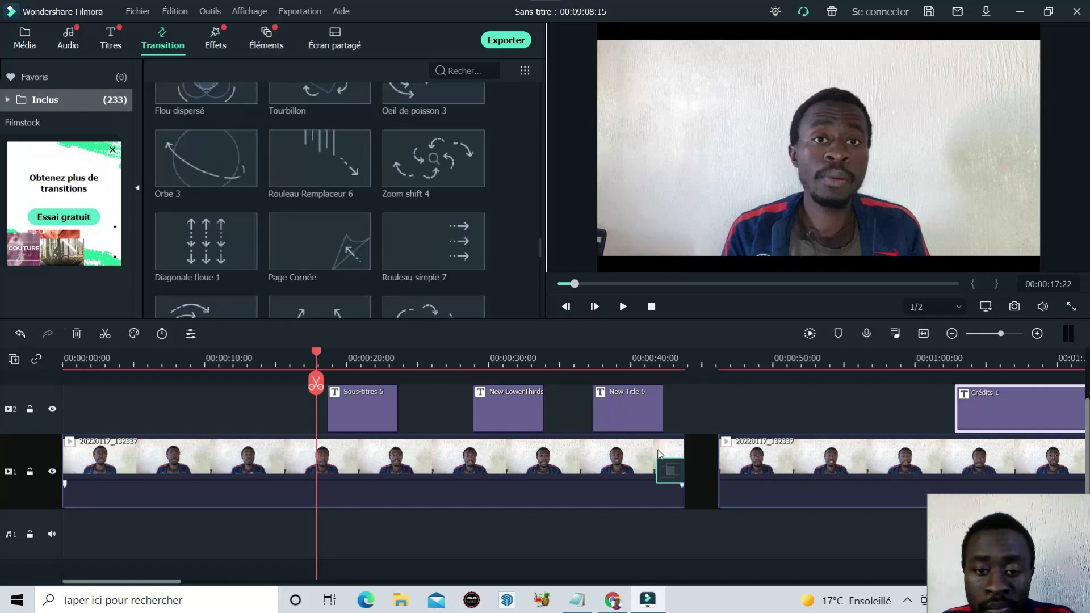
{"action": "left_click_drag", "start_coordinate": [738, 459], "coordinate": [705, 457]}
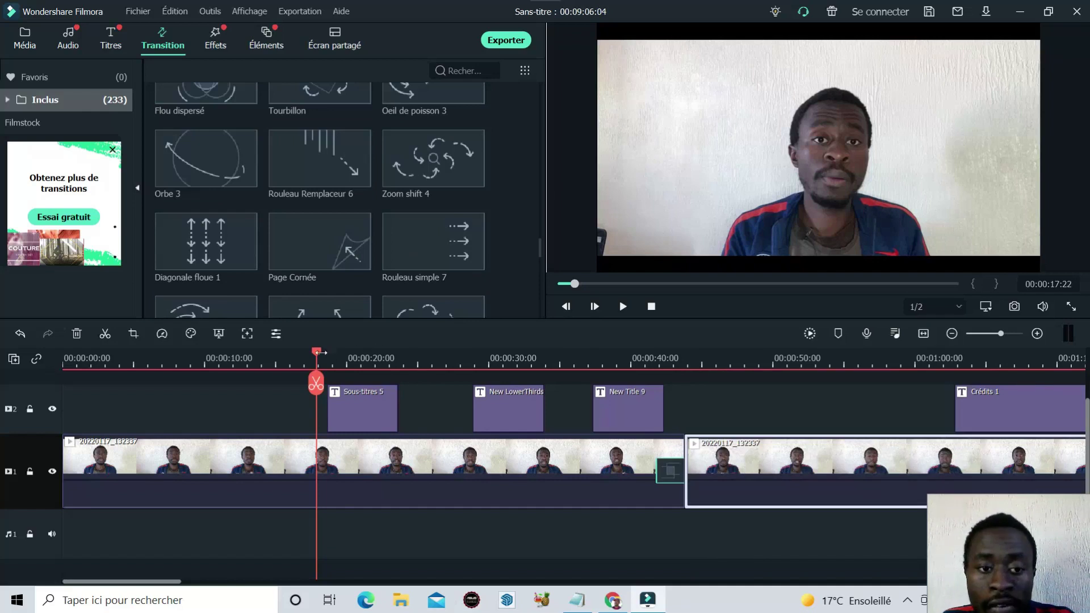
Play the video from 00:00:41:07 to check the Morph transition at the end of the first part
{"action": "left_click_drag", "start_coordinate": [321, 353], "coordinate": [648, 353]}
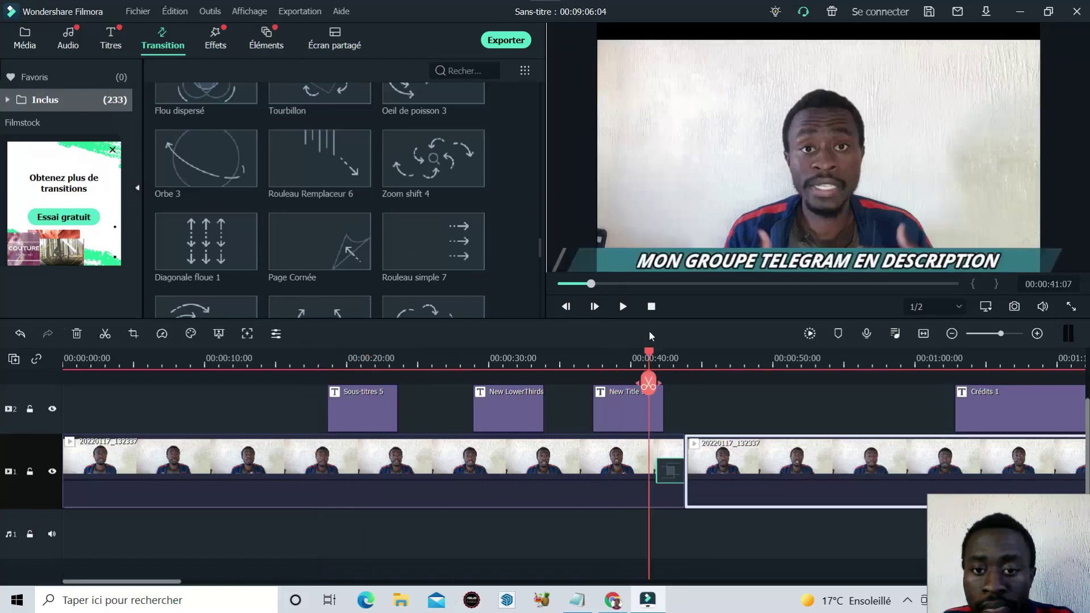
{"action": "left_click", "coordinate": [625, 310]}
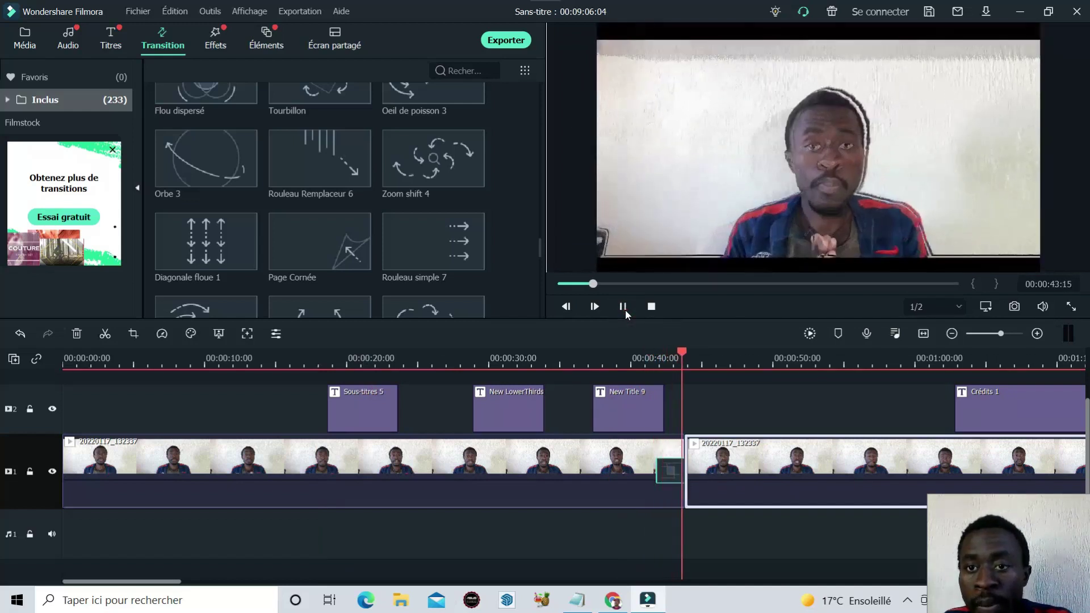
{"action": "left_click", "coordinate": [625, 309]}
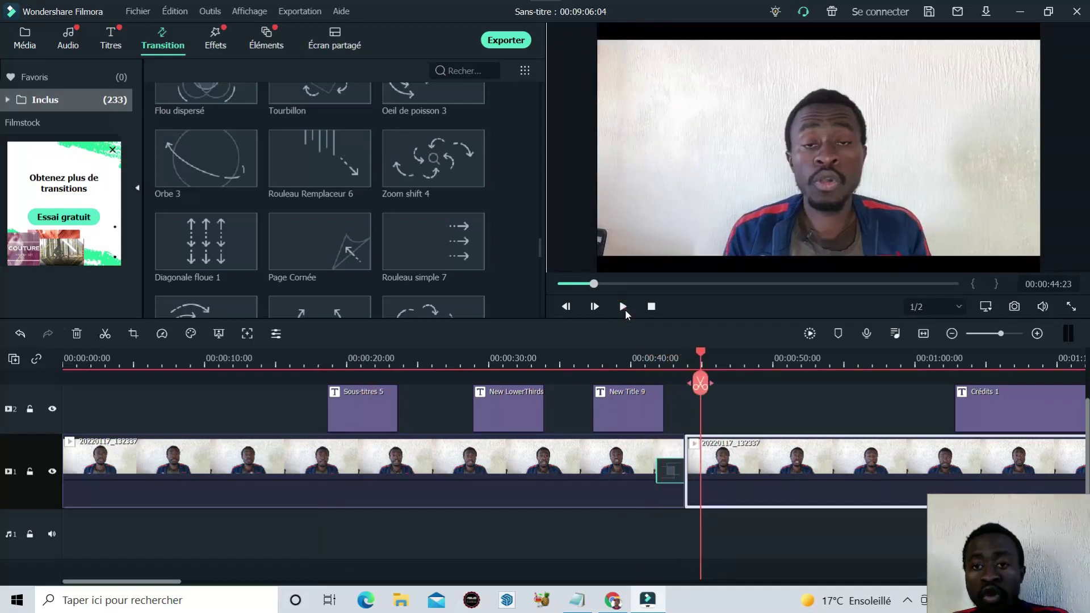
Centre the Morph transition over the cut between the two video parts and start previewing from 00:00:39:10
{"action": "left_click", "coordinate": [680, 473]}
{"action": "left_click_drag", "start_coordinate": [686, 475], "coordinate": [682, 473]}
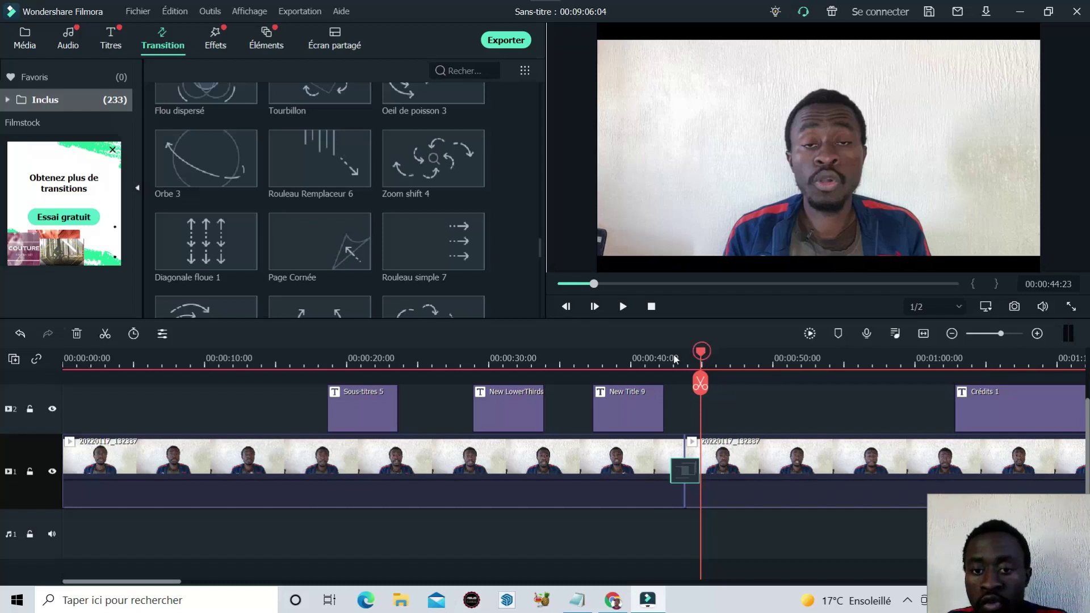
{"action": "left_click_drag", "start_coordinate": [702, 355], "coordinate": [645, 356]}
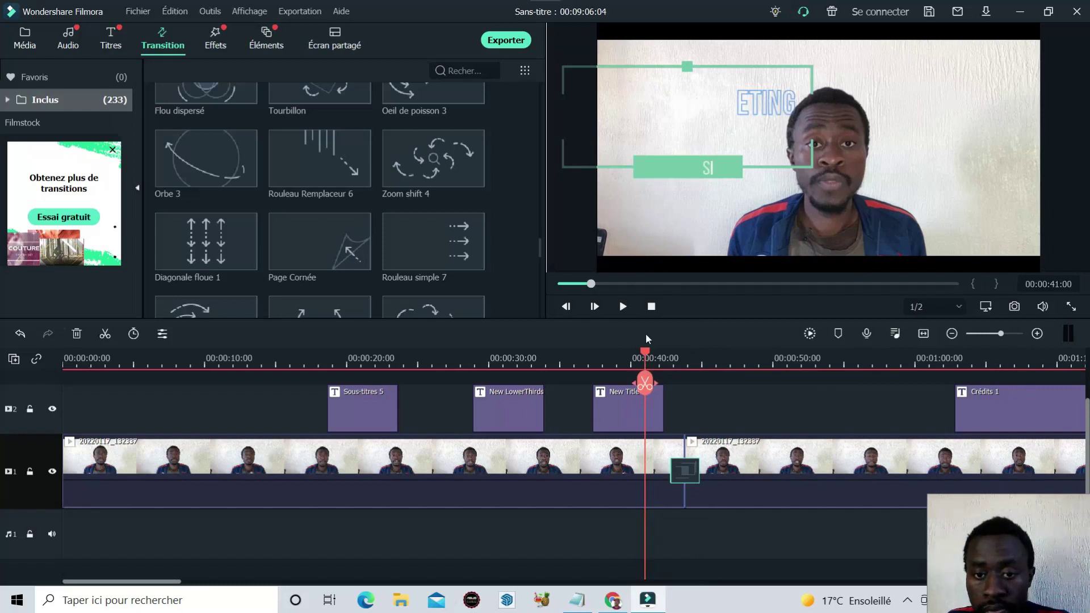
{"action": "left_click_drag", "start_coordinate": [644, 355], "coordinate": [628, 355]}
{"action": "left_click", "coordinate": [623, 307]}
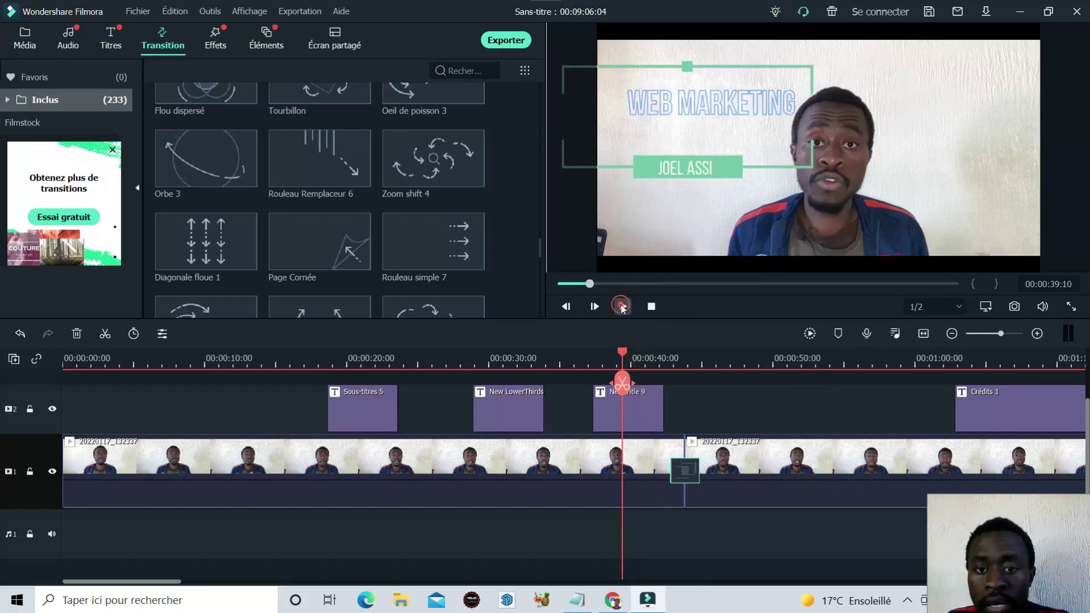
{"action": "left_click", "coordinate": [622, 306]}
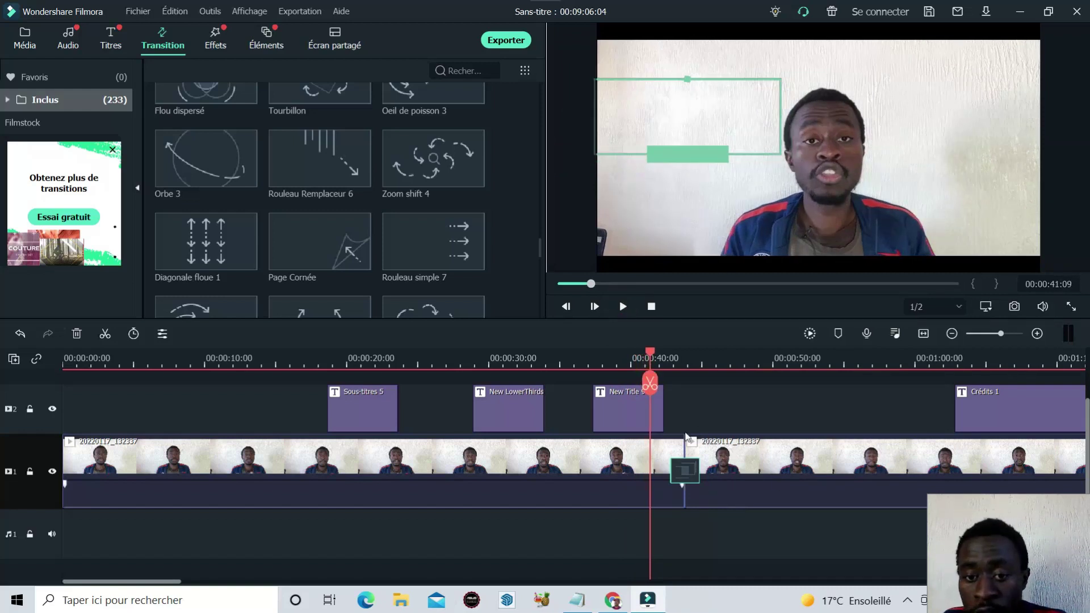
Play the video from 00:00:41:09 through the Morph transition centred on the cut
{"action": "left_click", "coordinate": [725, 462]}
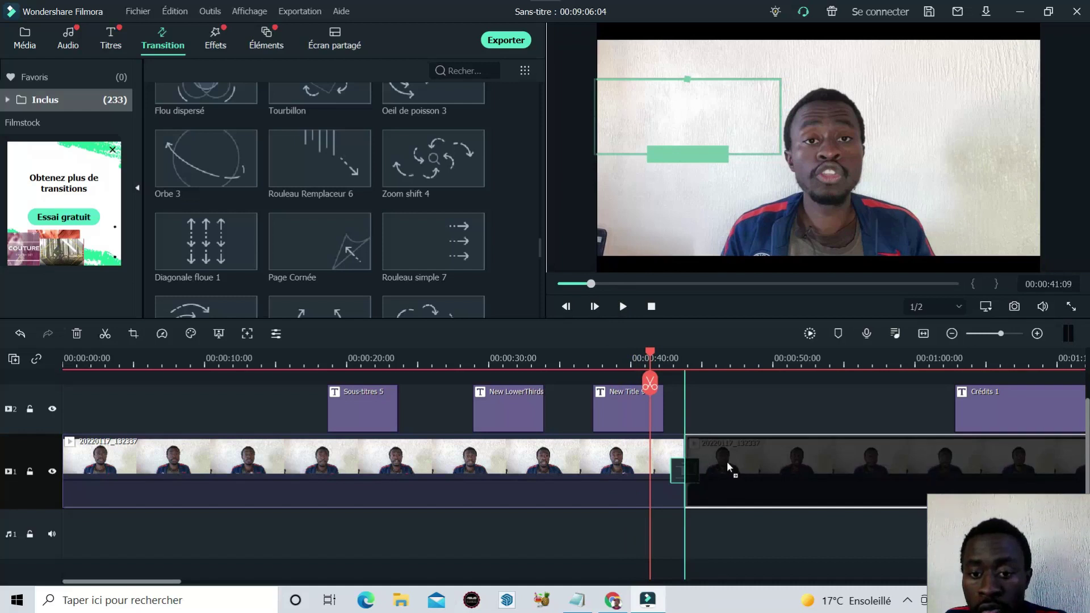
{"action": "mouse_move", "coordinate": [734, 458]}
{"action": "left_mouse_down"}
{"action": "mouse_move", "coordinate": [757, 460]}
{"action": "mouse_move", "coordinate": [728, 465]}
{"action": "left_mouse_up"}
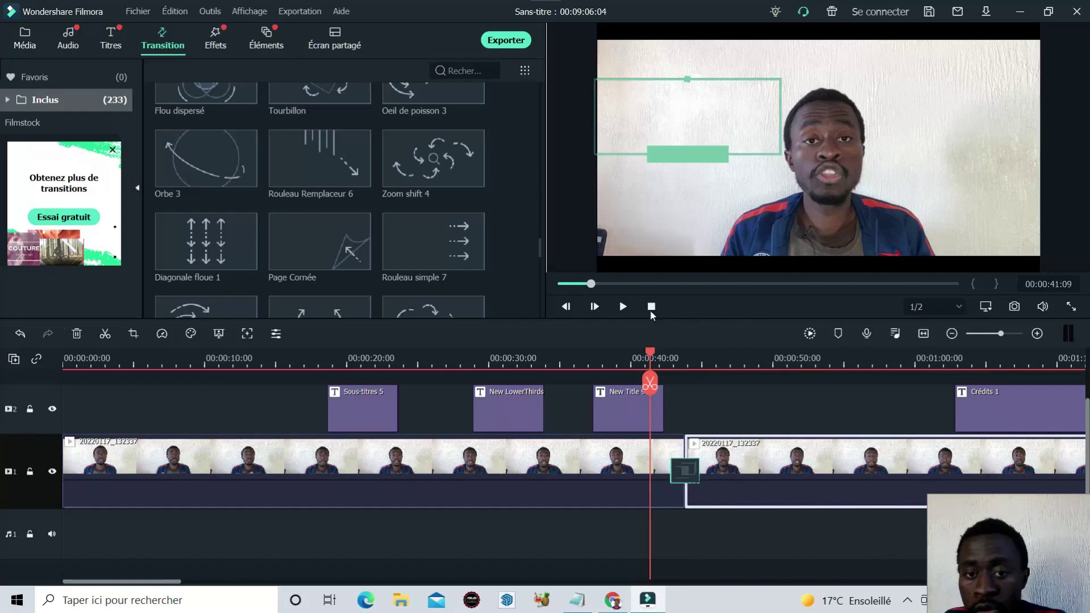
{"action": "left_click", "coordinate": [628, 312]}
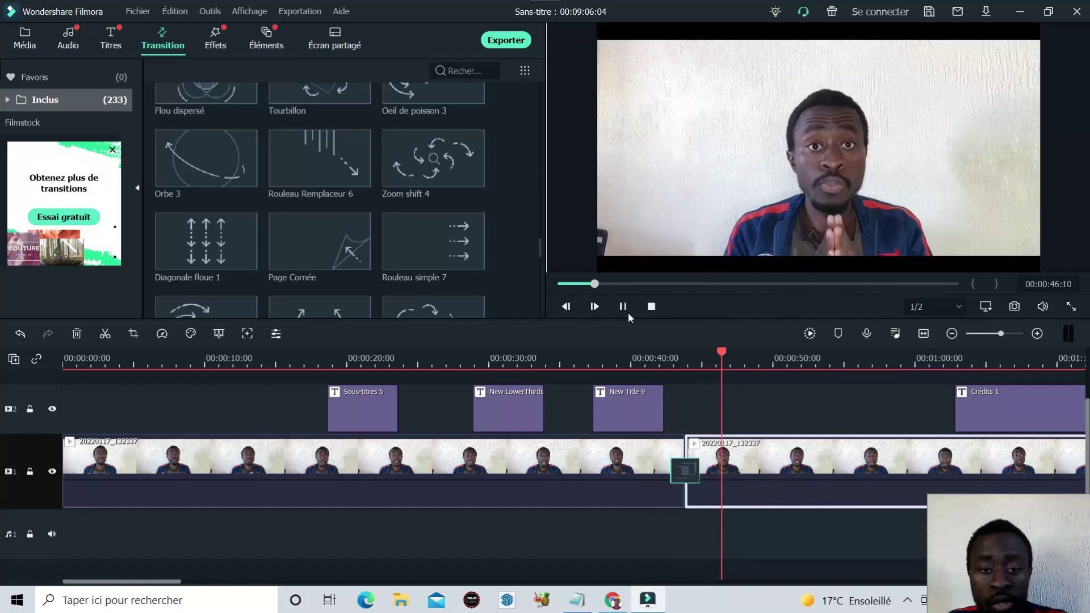
{"action": "left_click", "coordinate": [628, 312]}
Remove the Morph transition and add the Dissoudre transition to the end of the first video part
{"action": "scroll", "coordinate": [335, 227], "scroll_direction": "up", "scroll_amount": 10}
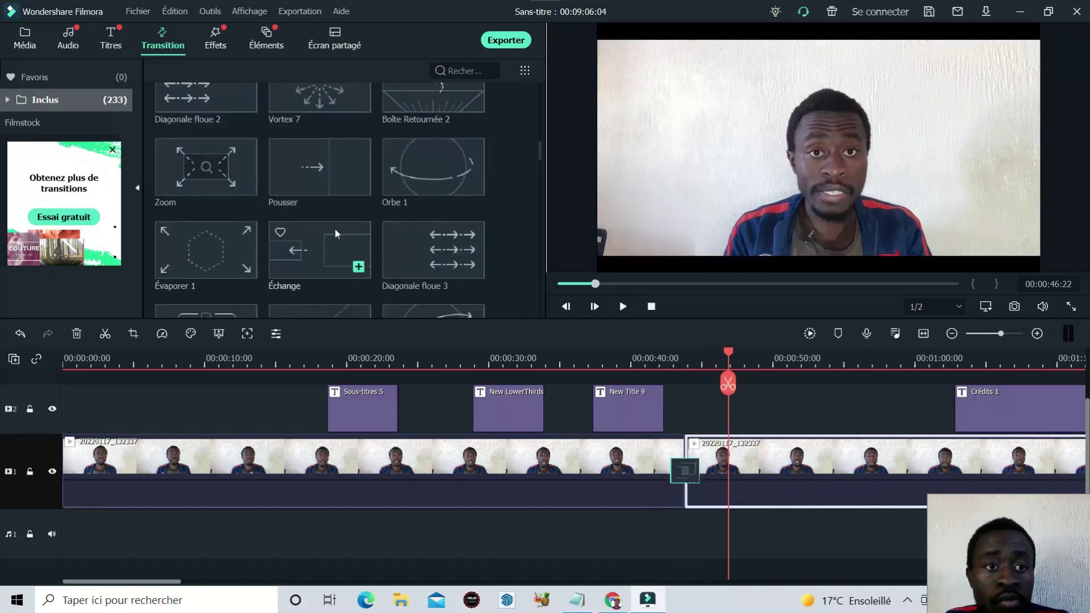
{"action": "left_click_drag", "start_coordinate": [335, 227], "coordinate": [682, 481]}
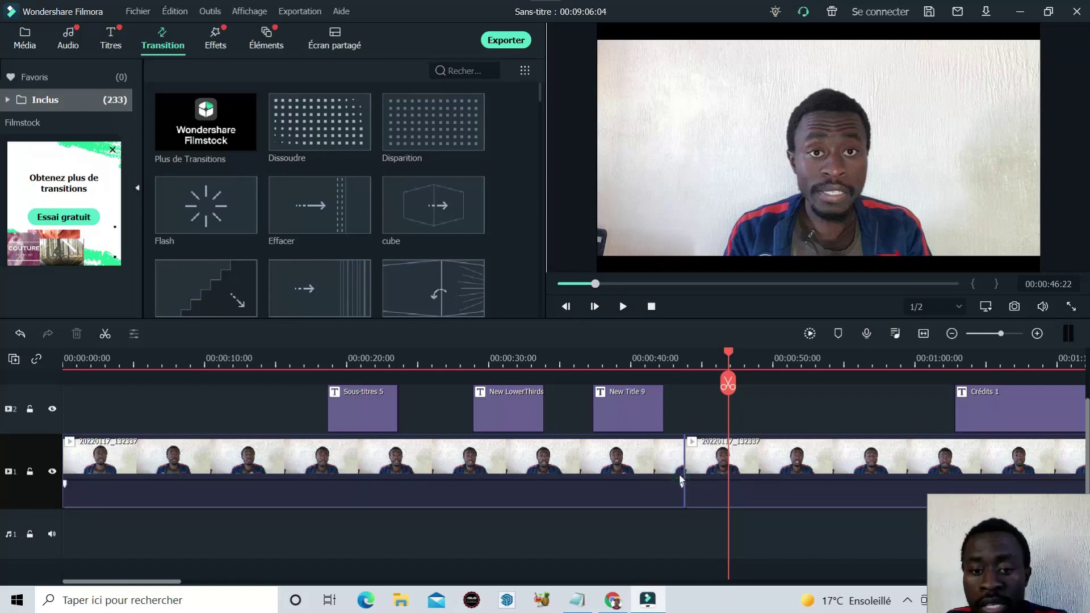
{"action": "left_click_drag", "start_coordinate": [328, 130], "coordinate": [677, 468]}
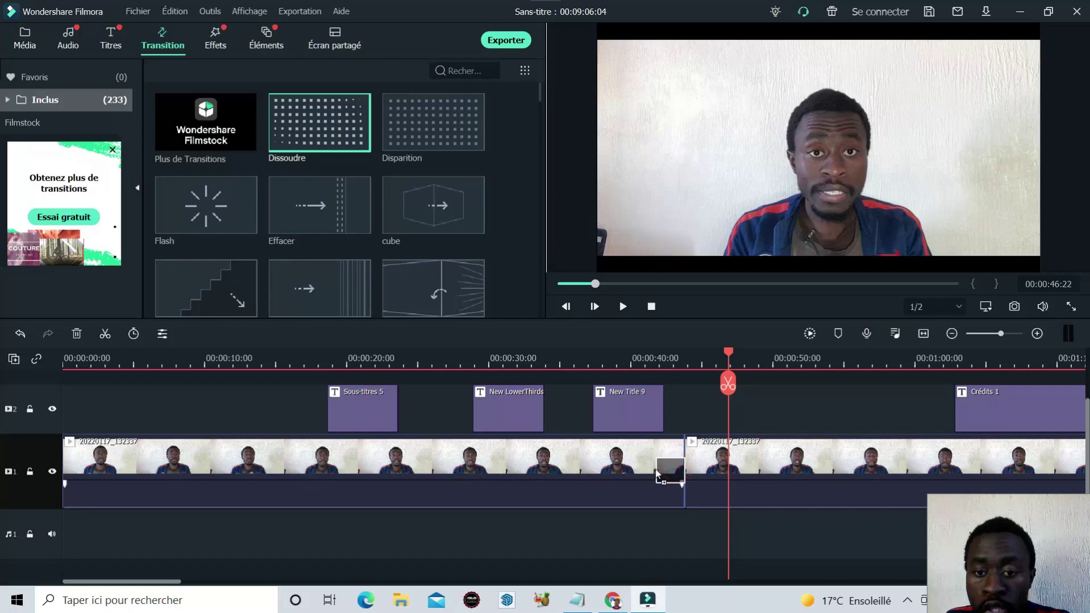
Preview the Dissoudre transition by playing from shortly before the end of the first video part
{"action": "left_click_drag", "start_coordinate": [728, 351], "coordinate": [641, 353]}
{"action": "left_click", "coordinate": [629, 308]}
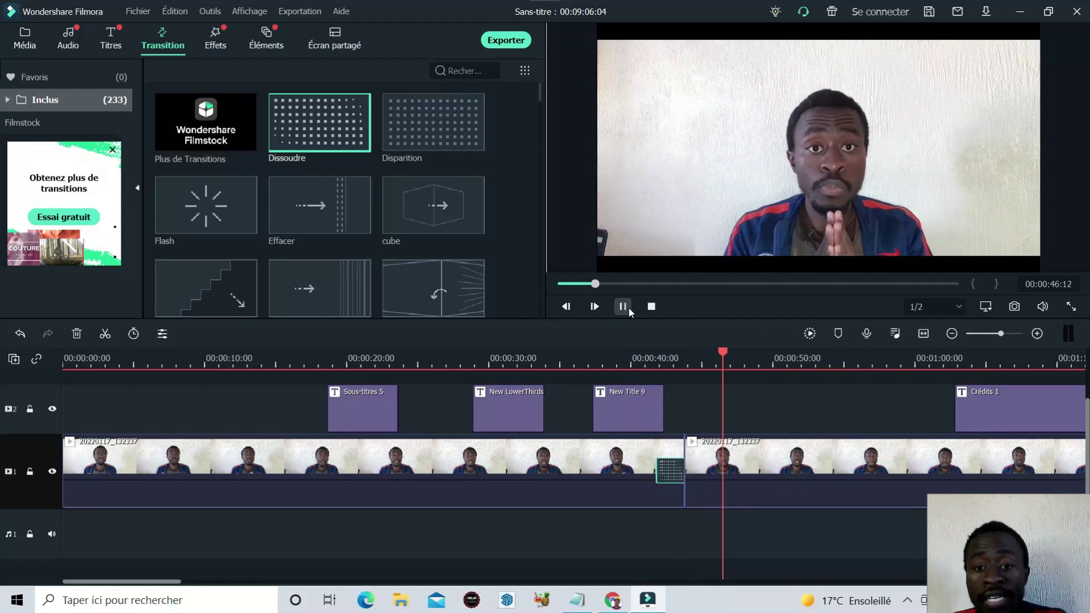
{"action": "left_click", "coordinate": [623, 307]}
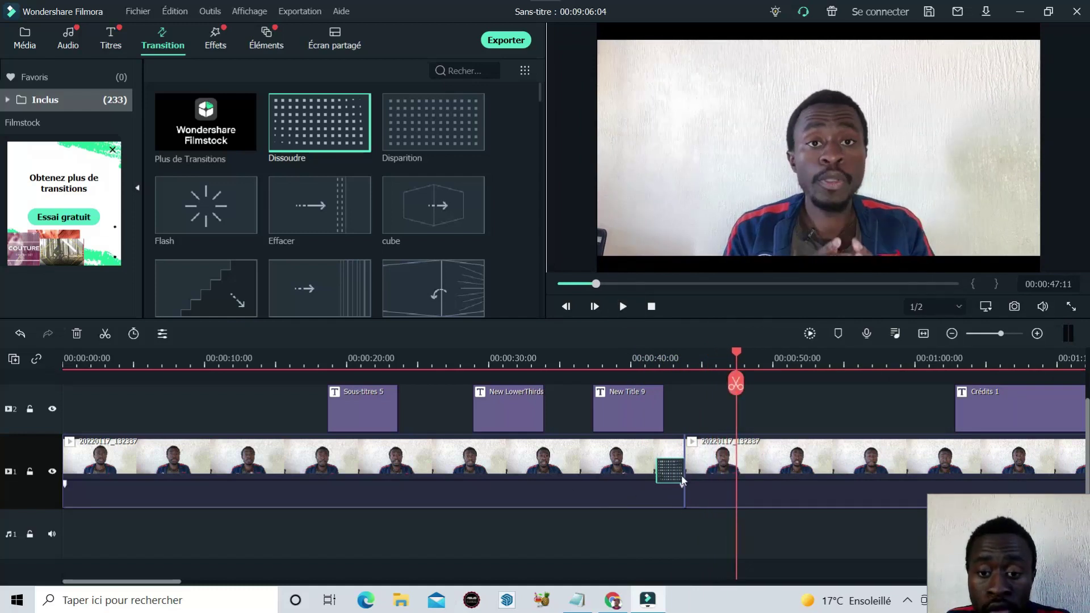
Centre the Dissoudre transition over the cut between the two video parts and play the video across it
{"action": "left_click_drag", "start_coordinate": [694, 468], "coordinate": [692, 469]}
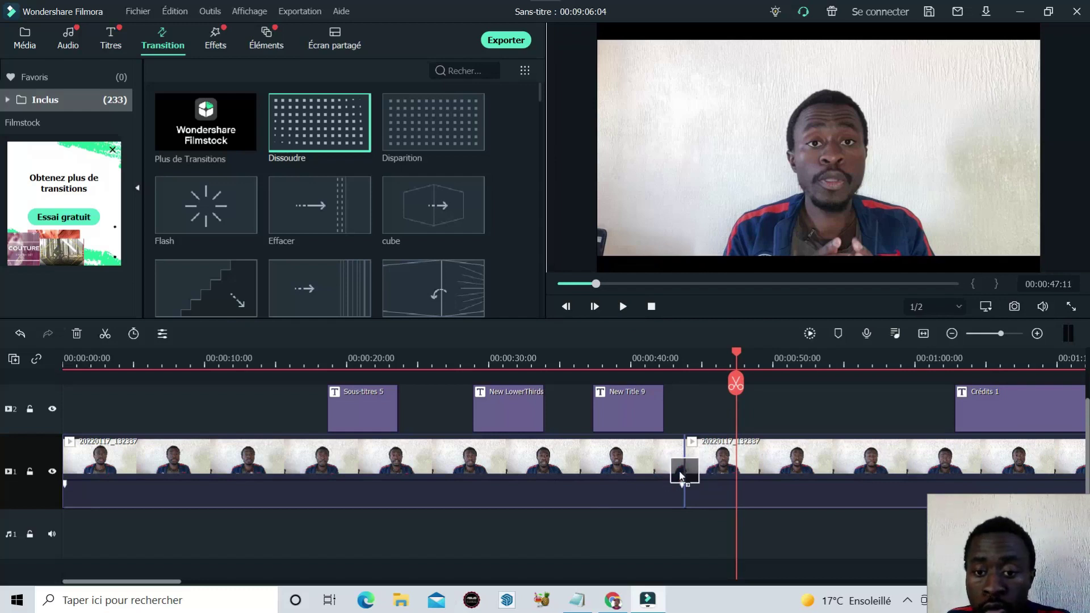
{"action": "left_click_drag", "start_coordinate": [738, 354], "coordinate": [667, 354]}
{"action": "left_click", "coordinate": [623, 307]}
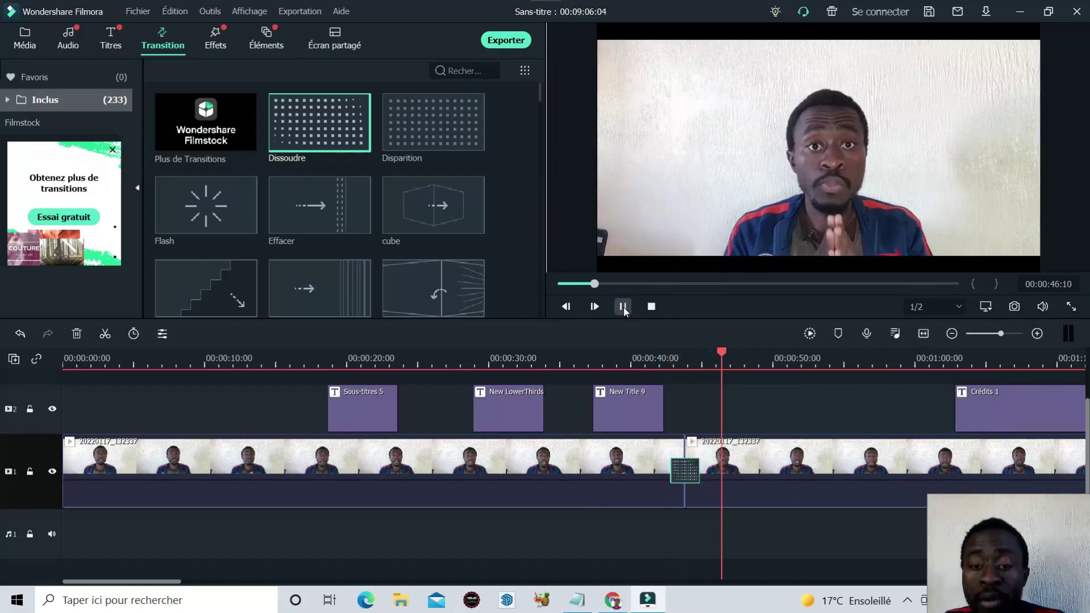
{"action": "left_click", "coordinate": [623, 307]}
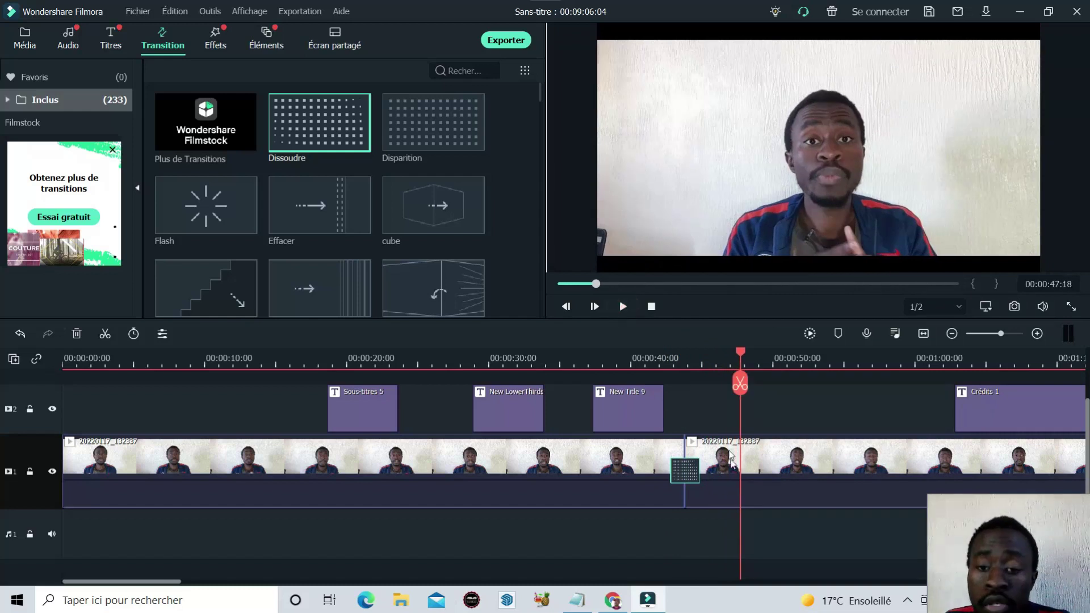
Shift the second video part about one second later to open a gap, and play across it from 00:00:43:05
{"action": "left_click", "coordinate": [769, 471]}
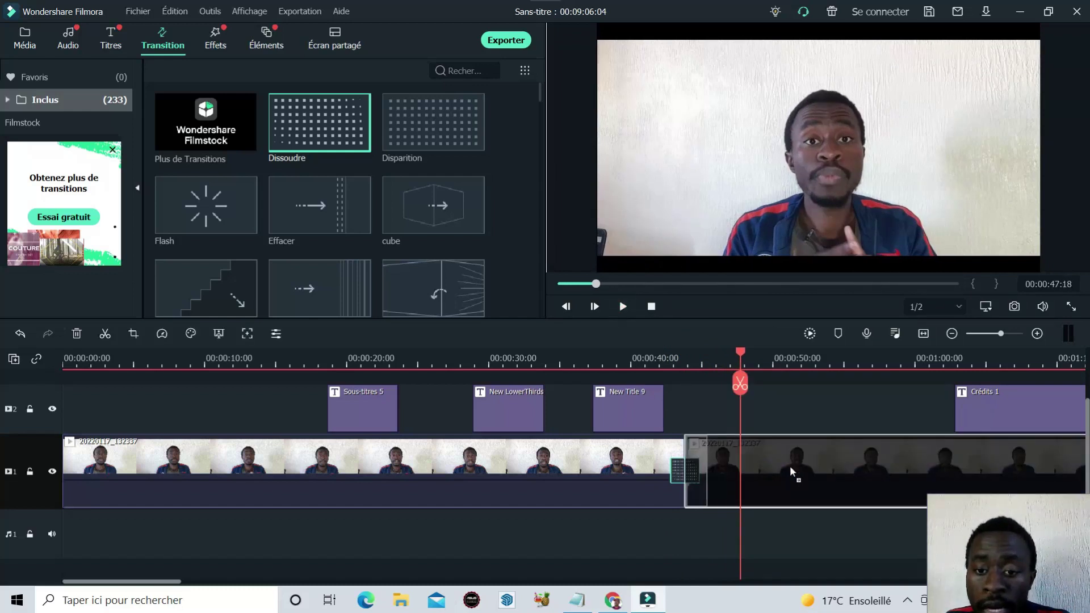
{"action": "left_click_drag", "start_coordinate": [784, 472], "coordinate": [798, 472]}
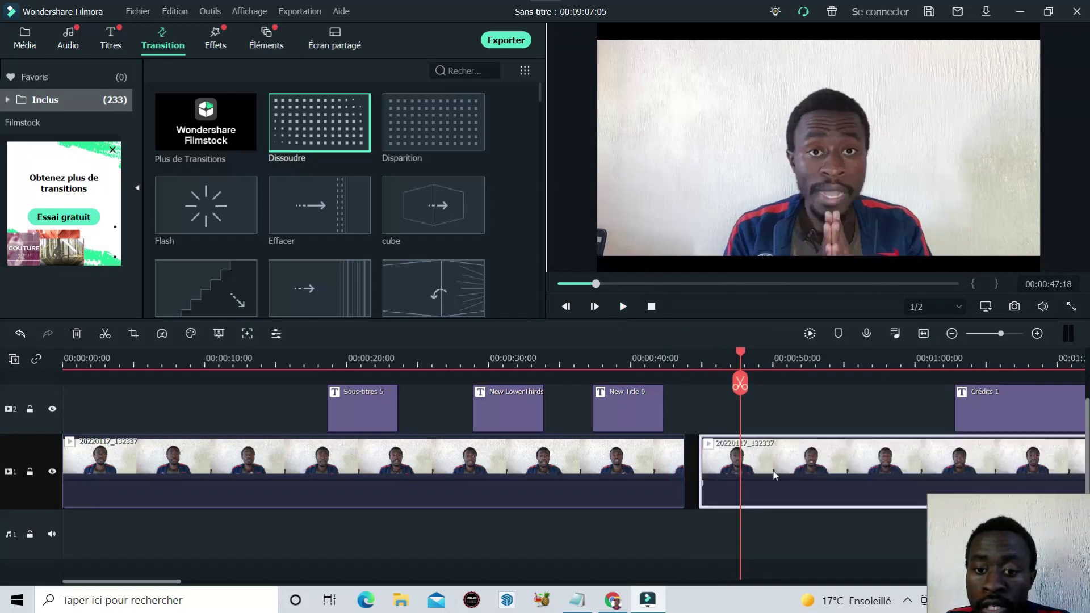
{"action": "left_click", "coordinate": [696, 481]}
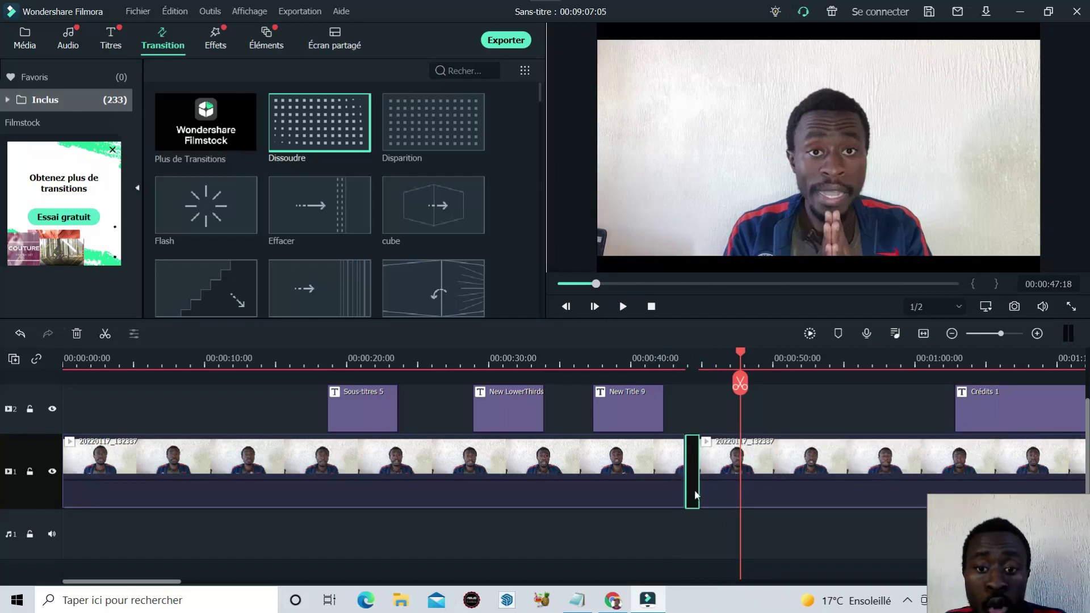
{"action": "left_click", "coordinate": [676, 359]}
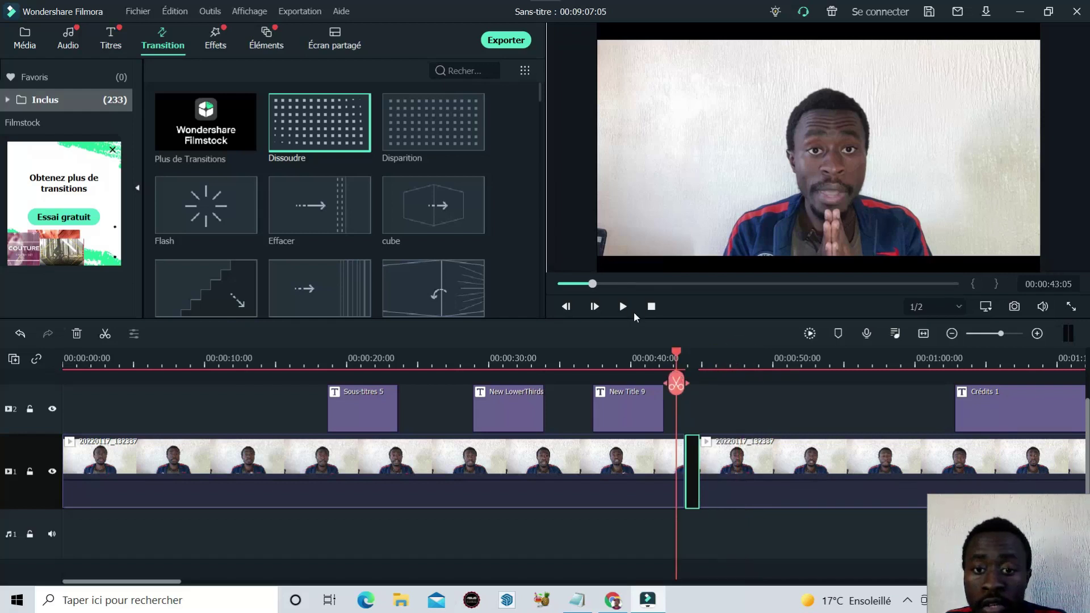
{"action": "left_click", "coordinate": [627, 305]}
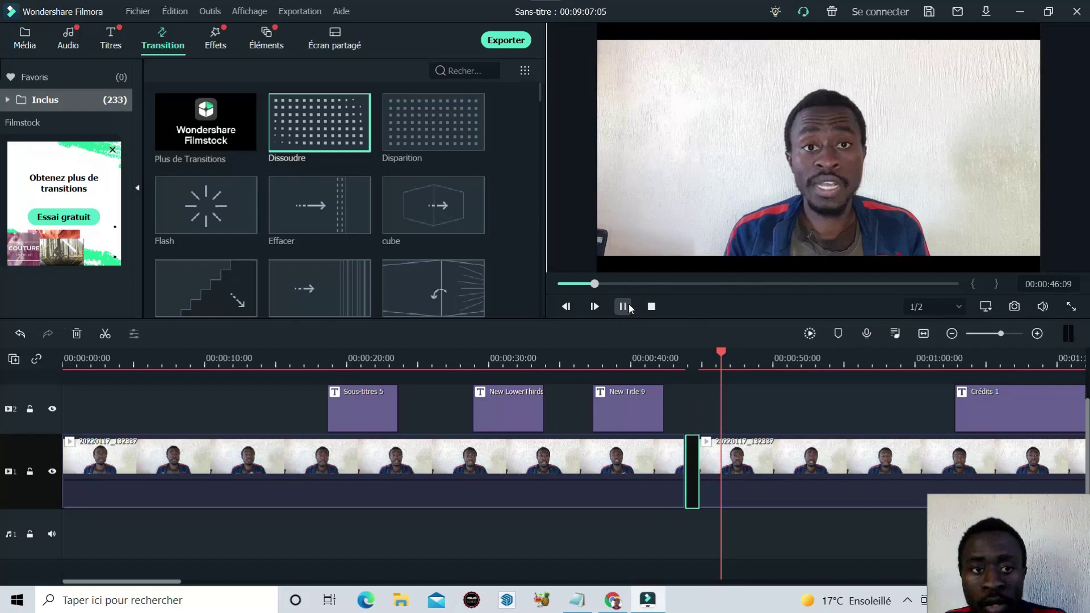
{"action": "left_click", "coordinate": [624, 306]}
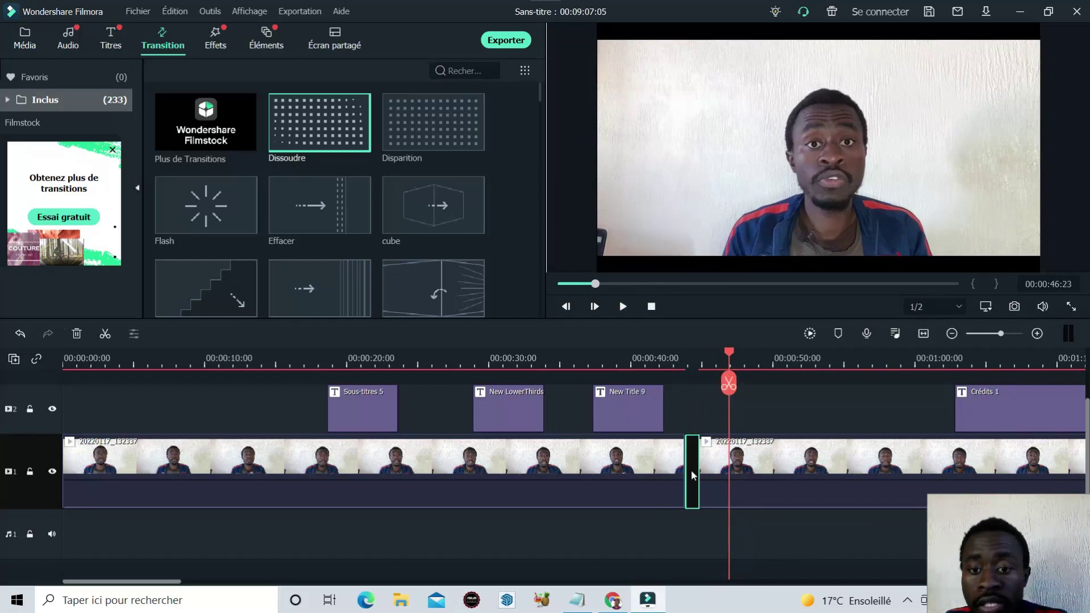
Delete the gap between the two video parts so that the following clips close up
{"action": "left_click", "coordinate": [653, 471]}
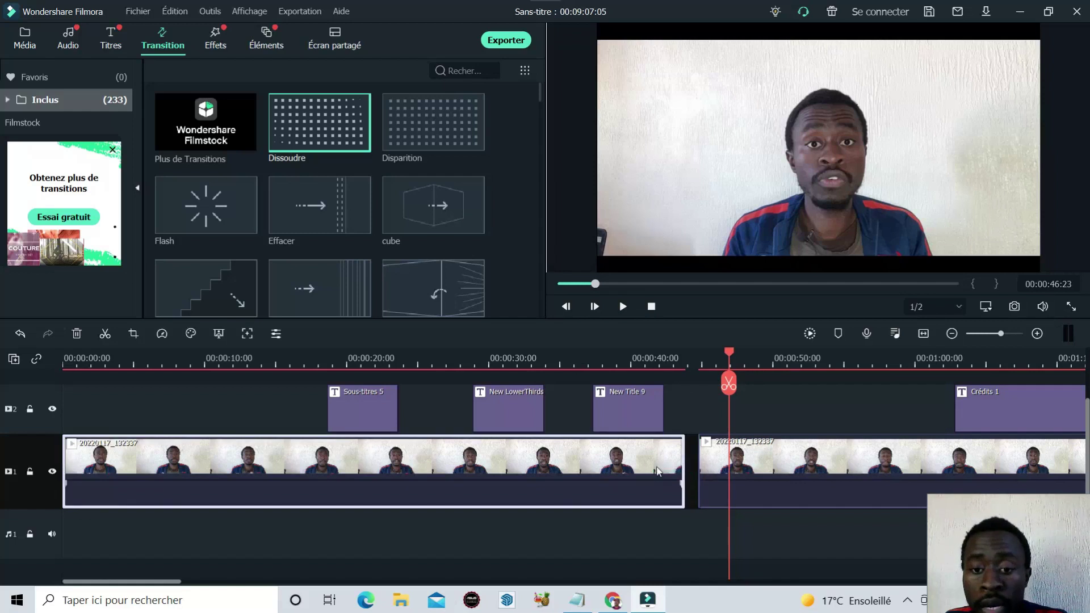
{"action": "left_click", "coordinate": [693, 469]}
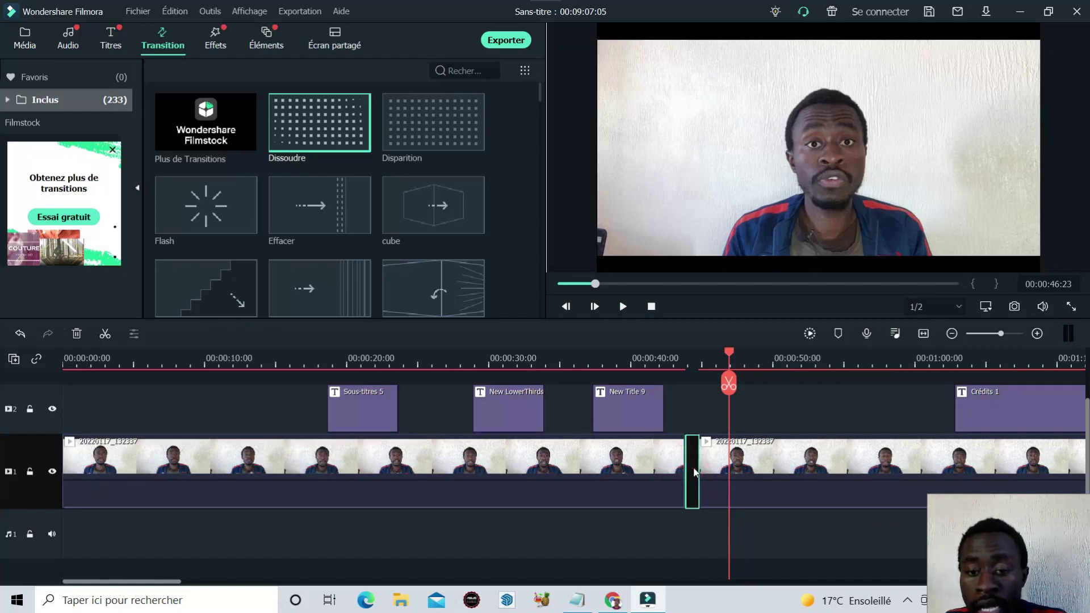
{"action": "key", "text": "Delete"}
Add the cube transition to the end of the first video part and centre it over the cut
{"action": "left_click", "coordinate": [730, 462]}
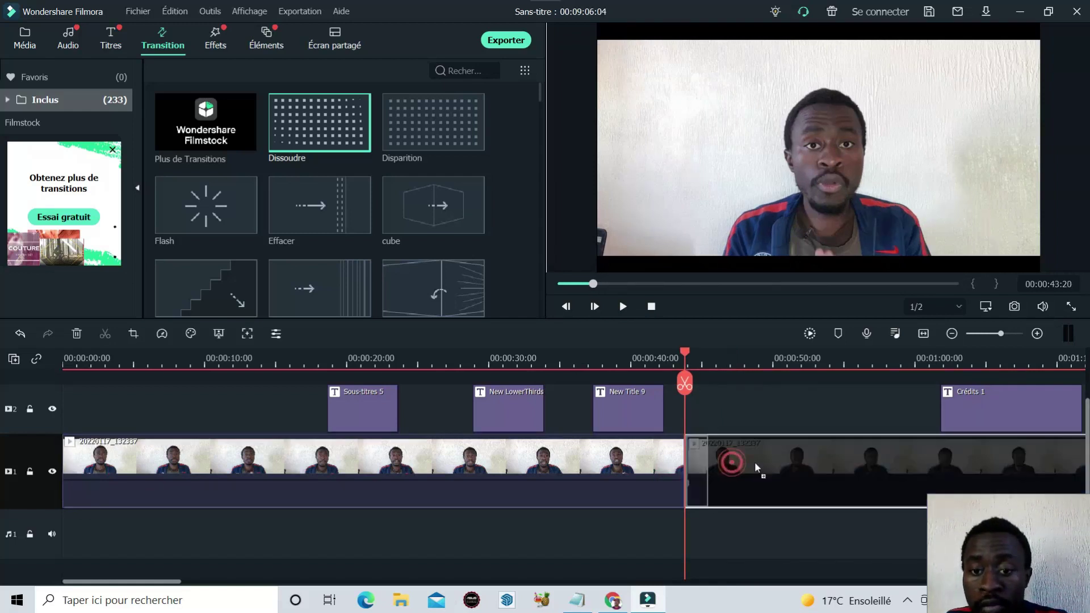
{"action": "left_click_drag", "start_coordinate": [436, 216], "coordinate": [696, 460]}
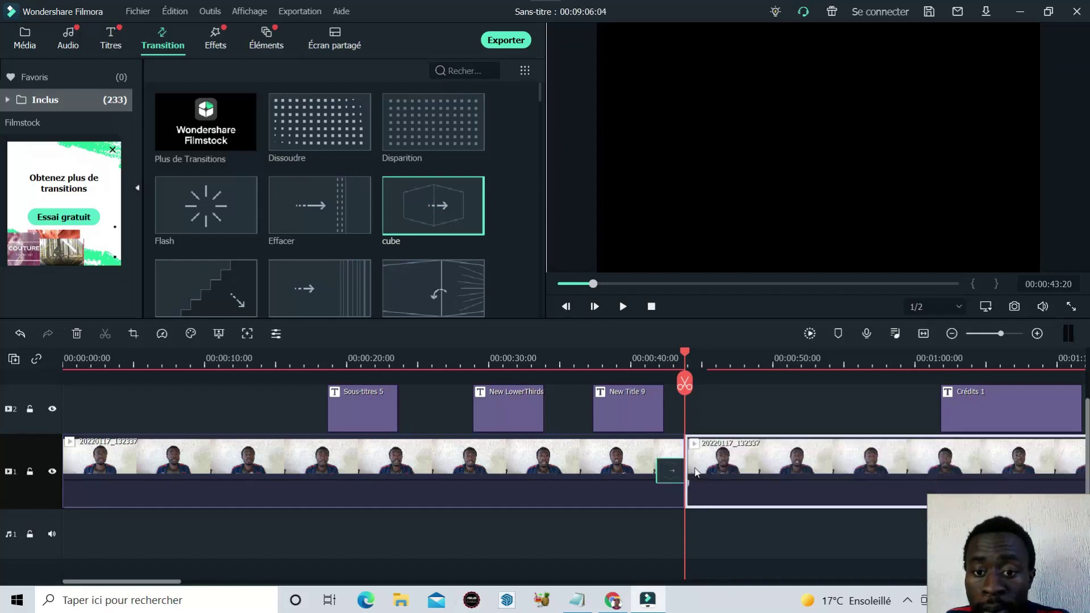
{"action": "left_click", "coordinate": [676, 481]}
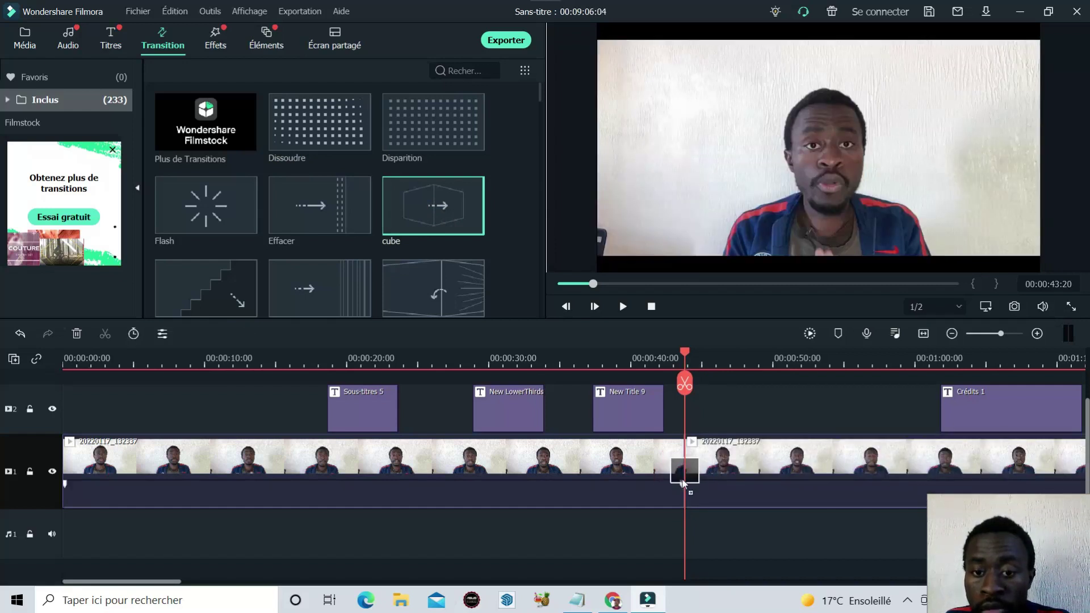
Shift the second video part about two seconds later to open a gap, and play across it from 00:00:43:20
{"action": "left_click_drag", "start_coordinate": [732, 473], "coordinate": [750, 473]}
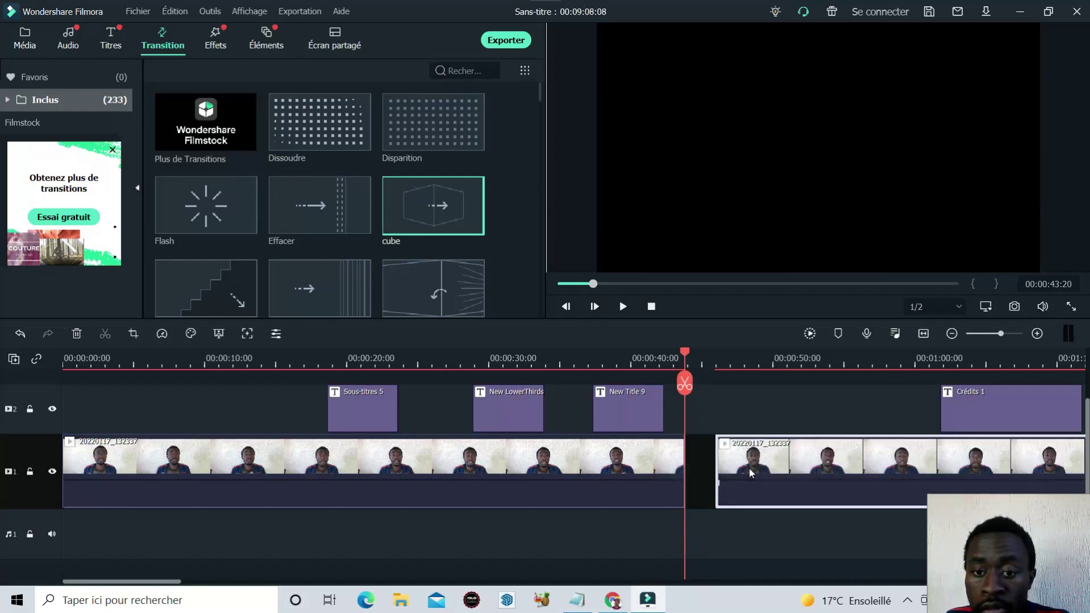
{"action": "left_click", "coordinate": [701, 462]}
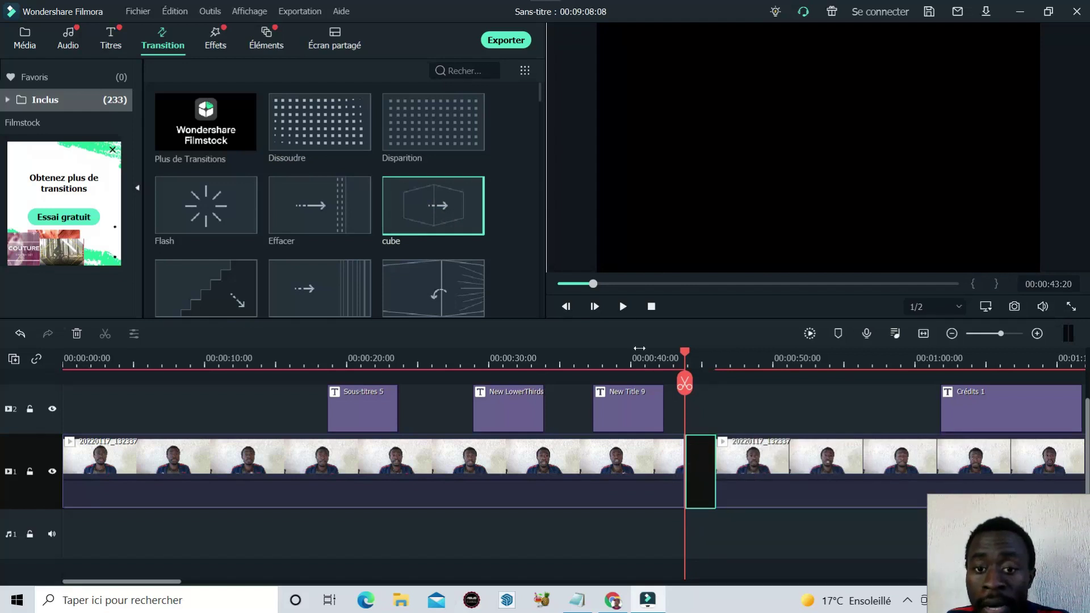
{"action": "left_click", "coordinate": [625, 310]}
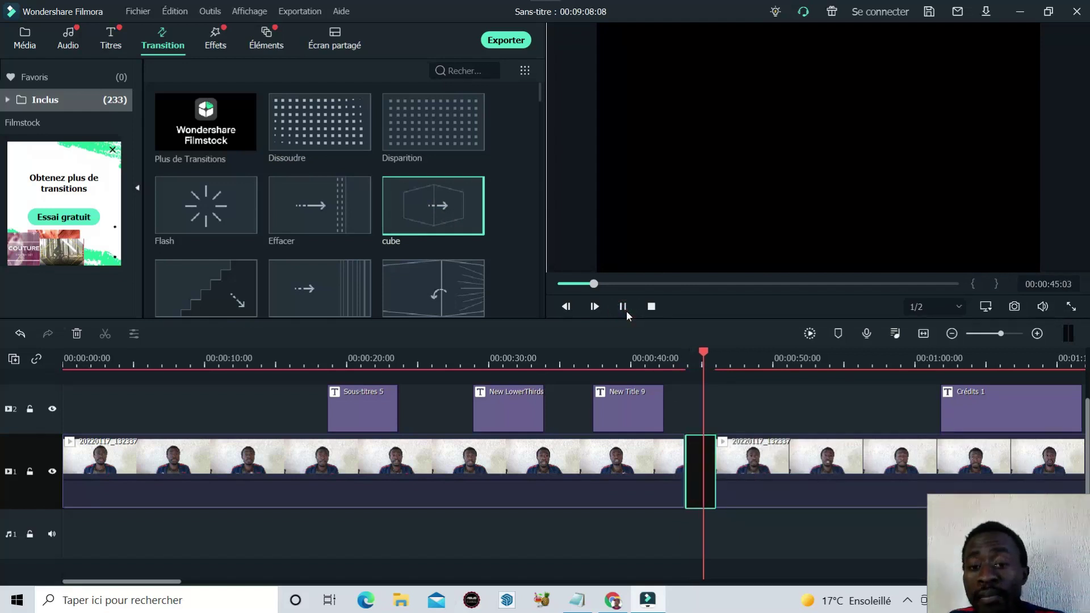
{"action": "left_click", "coordinate": [623, 308]}
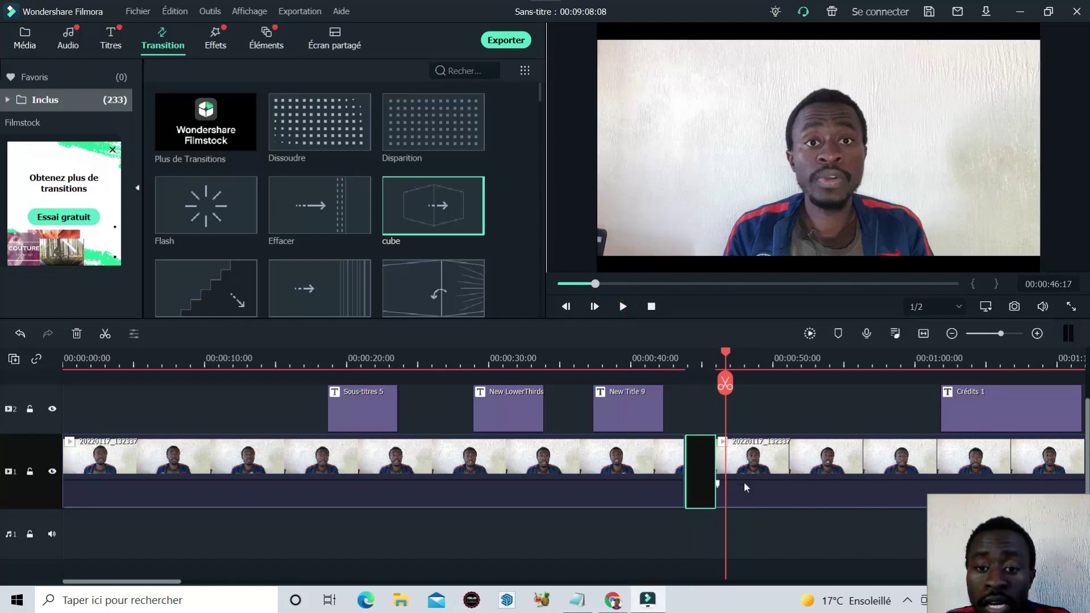
Delete the gap between the two video parts, then place the staircase-pattern transition over their cut and play across it
{"action": "key", "text": "Delete"}
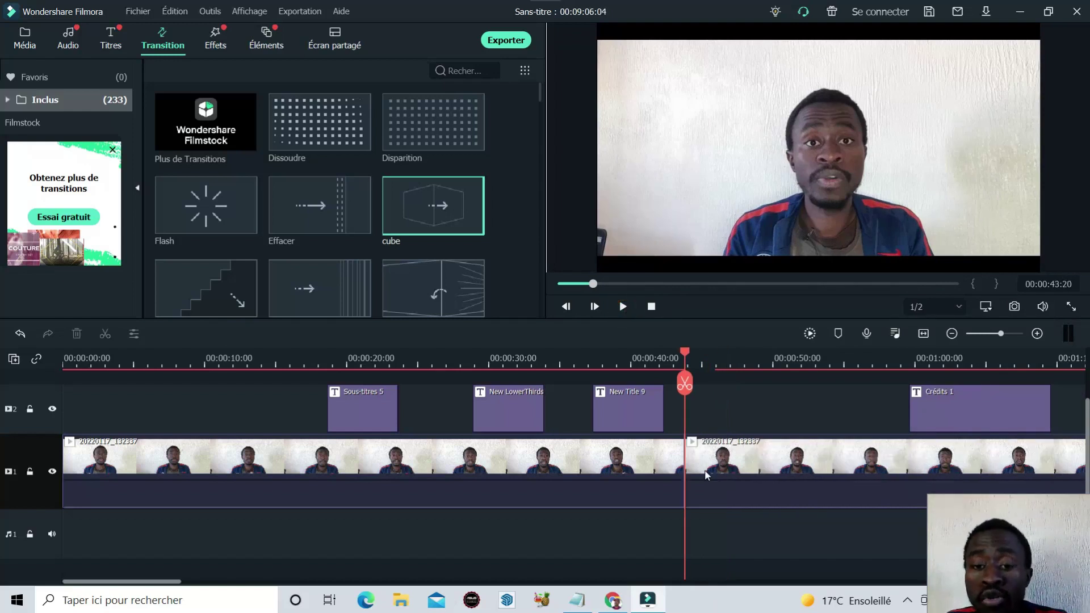
{"action": "left_click_drag", "start_coordinate": [684, 353], "coordinate": [667, 363]}
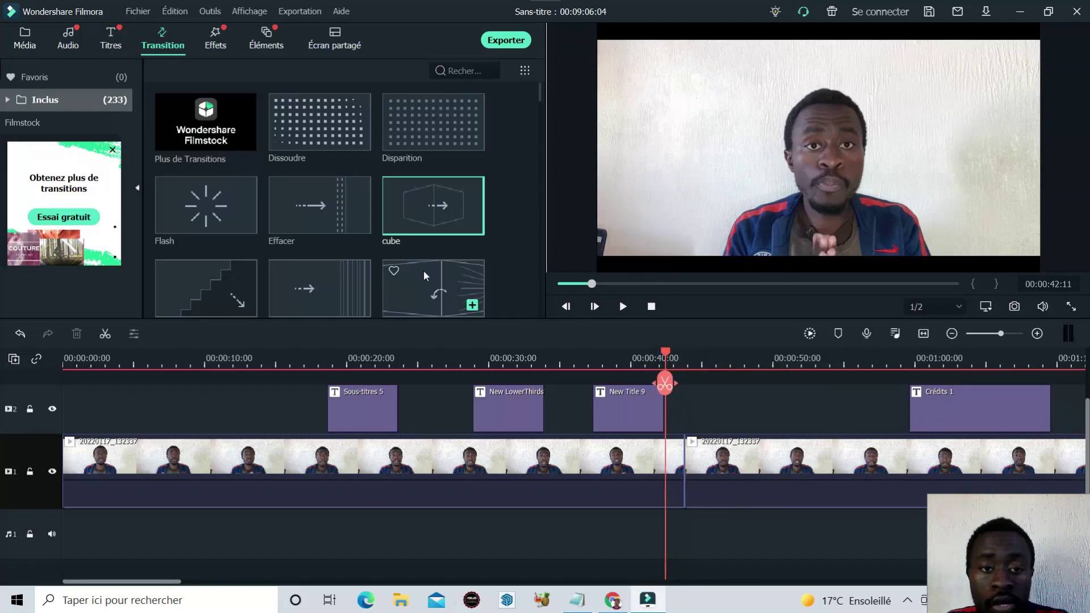
{"action": "left_click_drag", "start_coordinate": [209, 292], "coordinate": [681, 476]}
{"action": "left_click", "coordinate": [624, 307]}
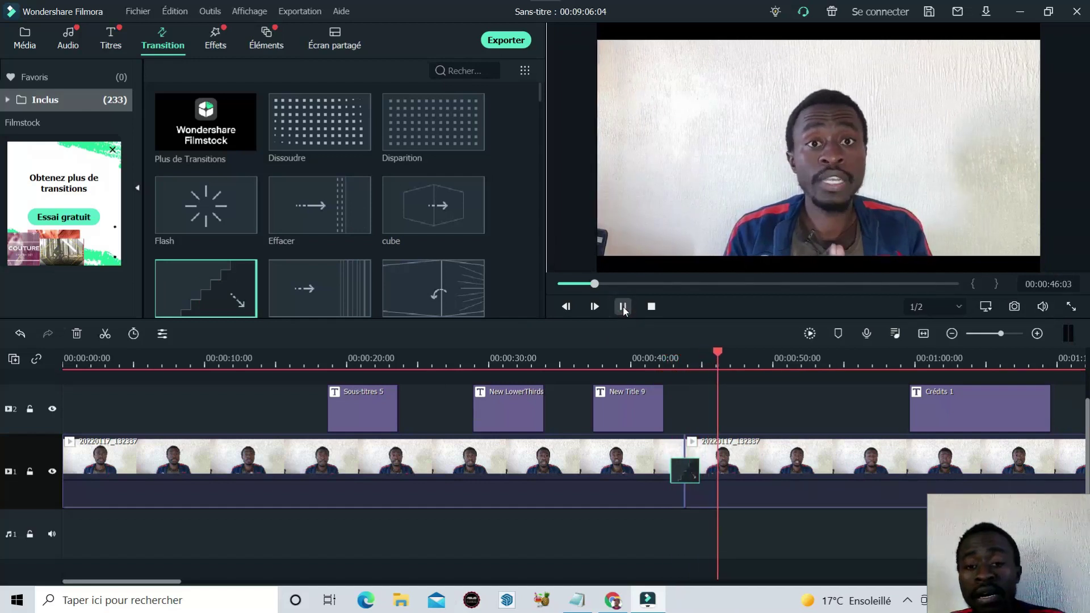
{"action": "left_click", "coordinate": [623, 307]}
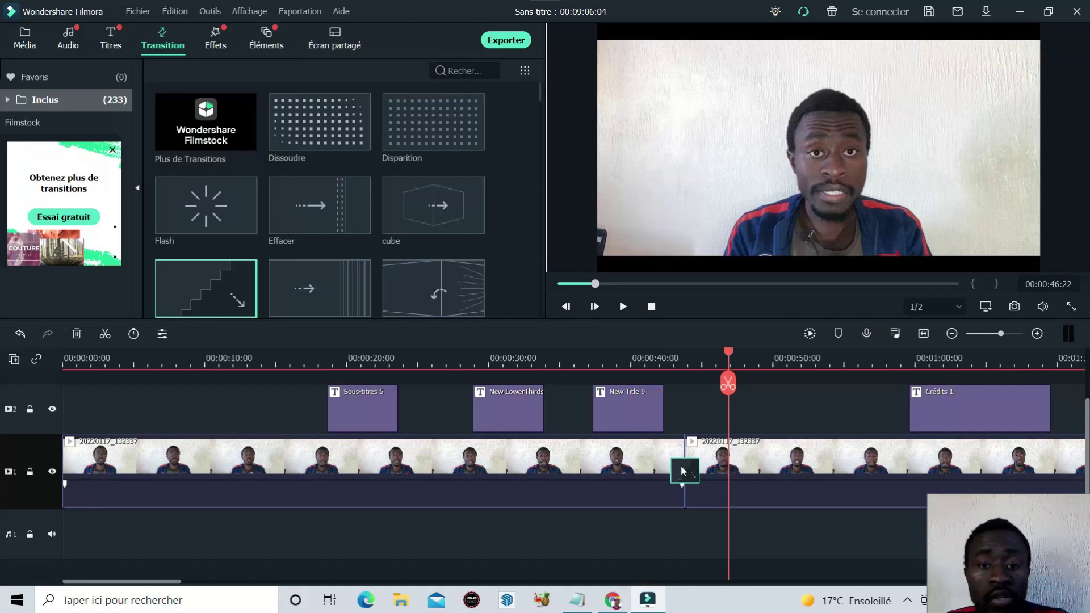
Remove the staircase-pattern transition from the cut and look through the included transitions
{"action": "key", "text": "Delete"}
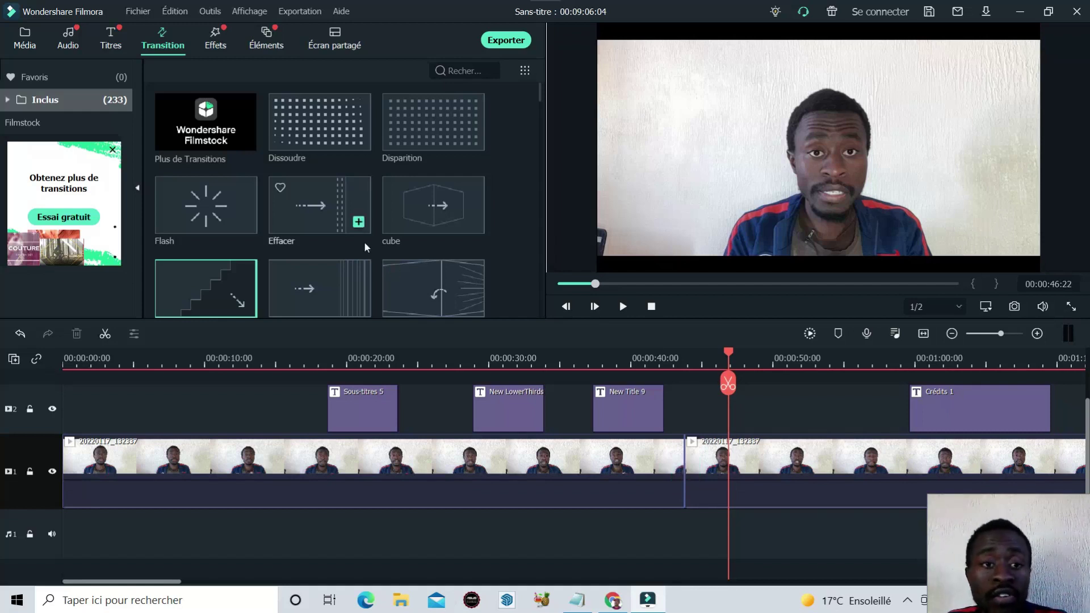
{"action": "scroll", "coordinate": [358, 227], "scroll_direction": "down", "scroll_amount": 10}
{"action": "scroll", "coordinate": [276, 227], "scroll_direction": "up", "scroll_amount": 10}
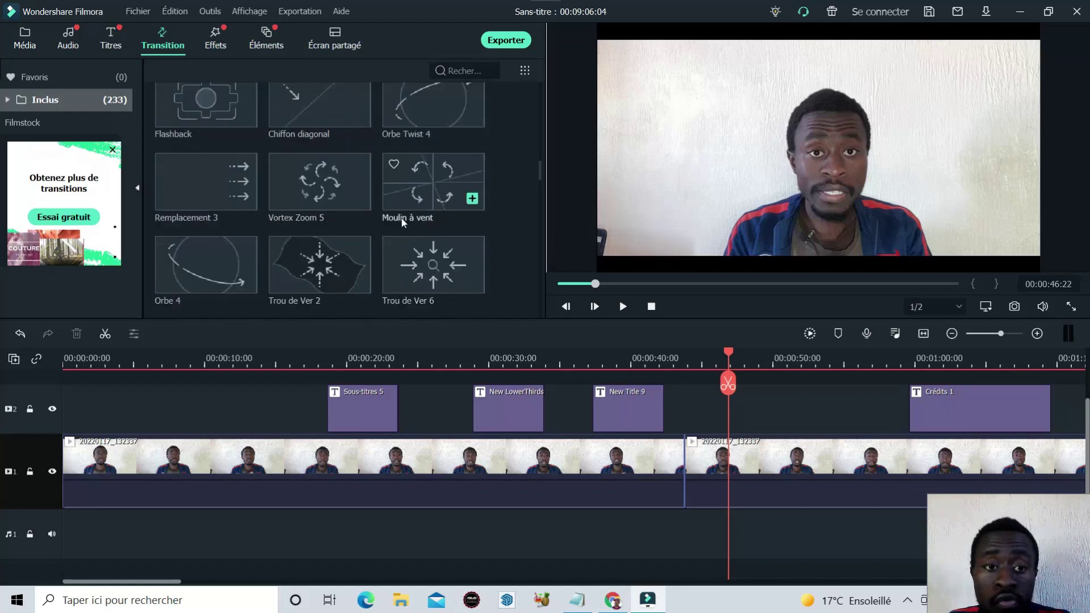
{"action": "scroll", "coordinate": [403, 237], "scroll_direction": "up", "scroll_amount": 5}
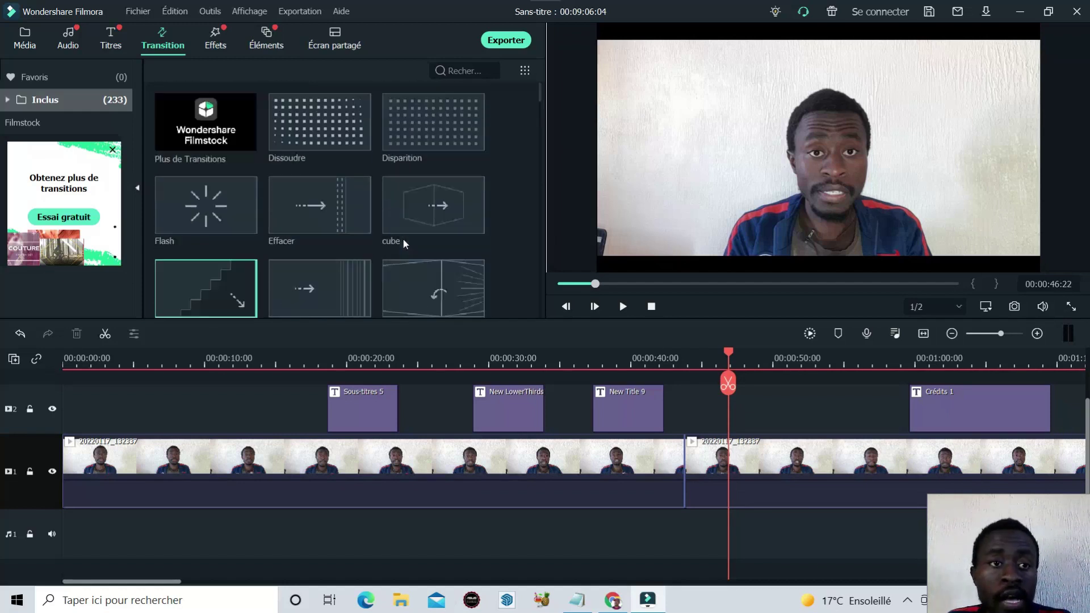
Preview the Flou effect from the Déformation filters, and undo the latest transition and gap edits on the timeline
{"action": "left_click", "coordinate": [214, 47]}
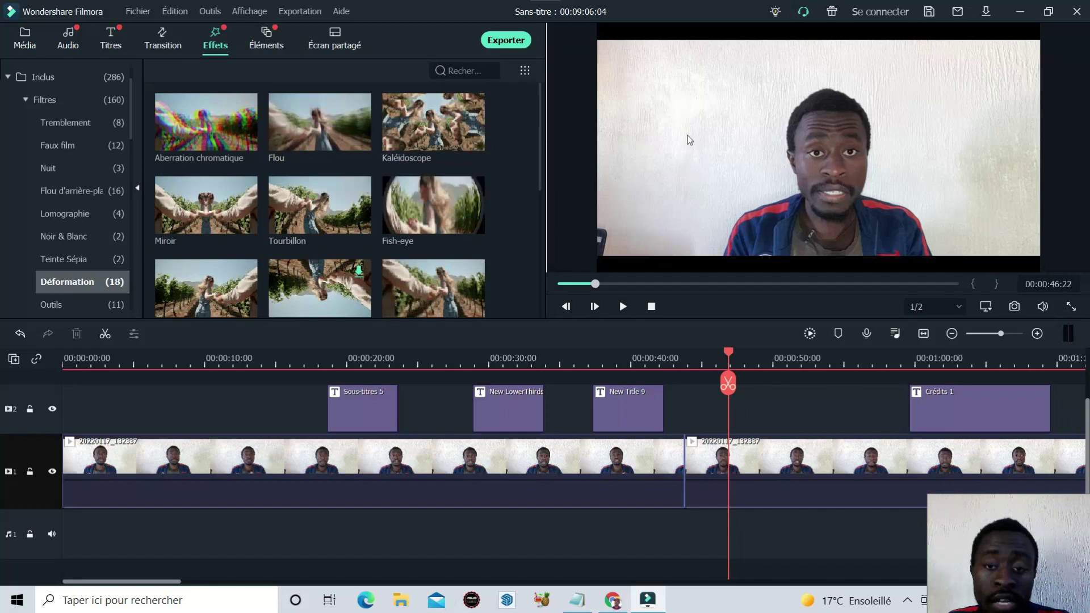
{"action": "left_click", "coordinate": [297, 131]}
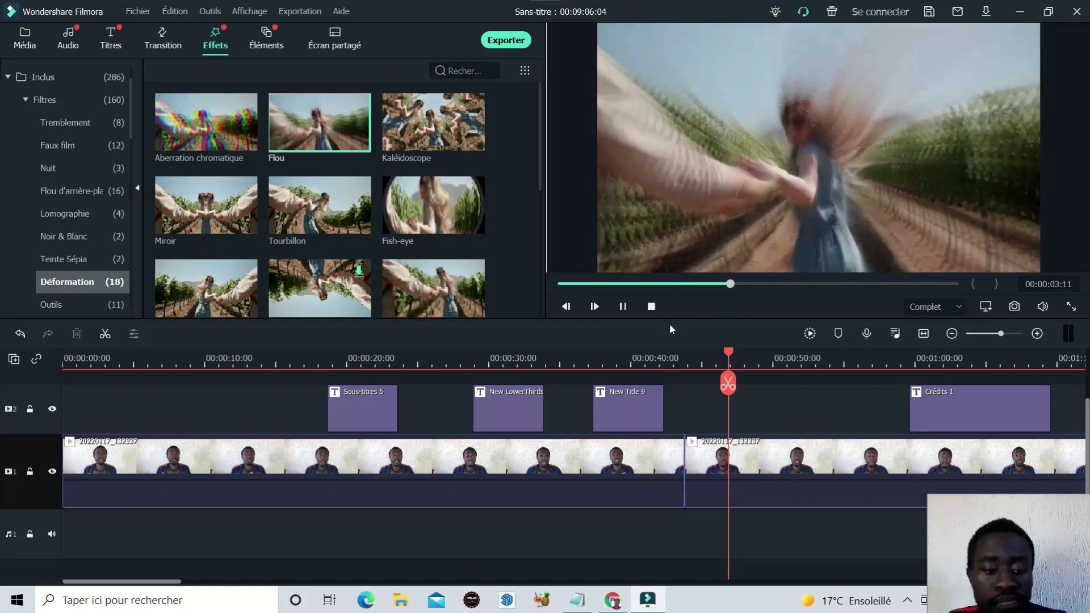
{"action": "key", "text": "ctrl+z"}
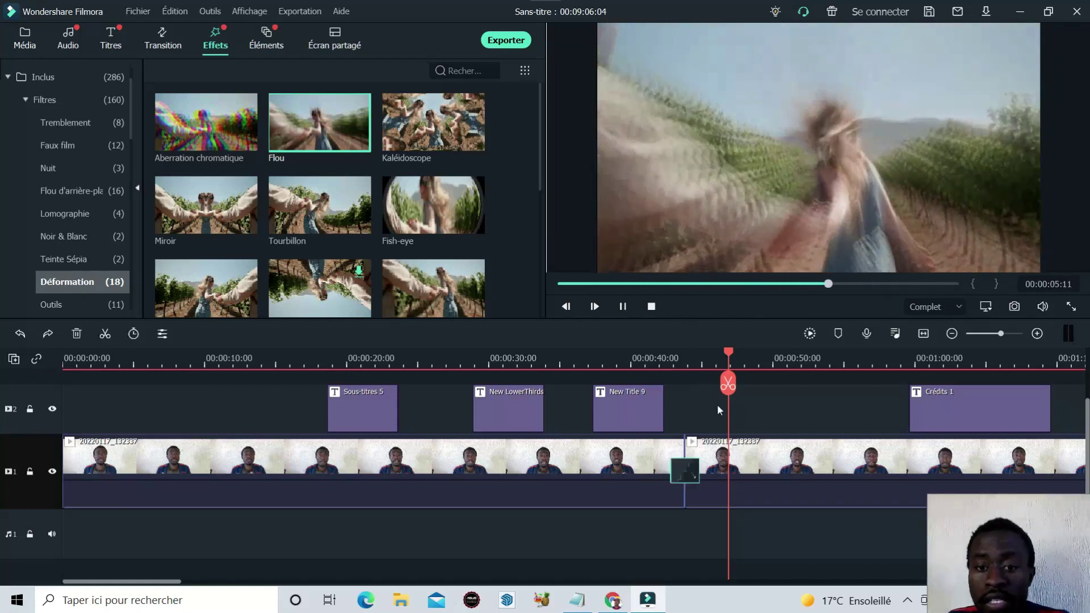
{"action": "left_click", "coordinate": [622, 307]}
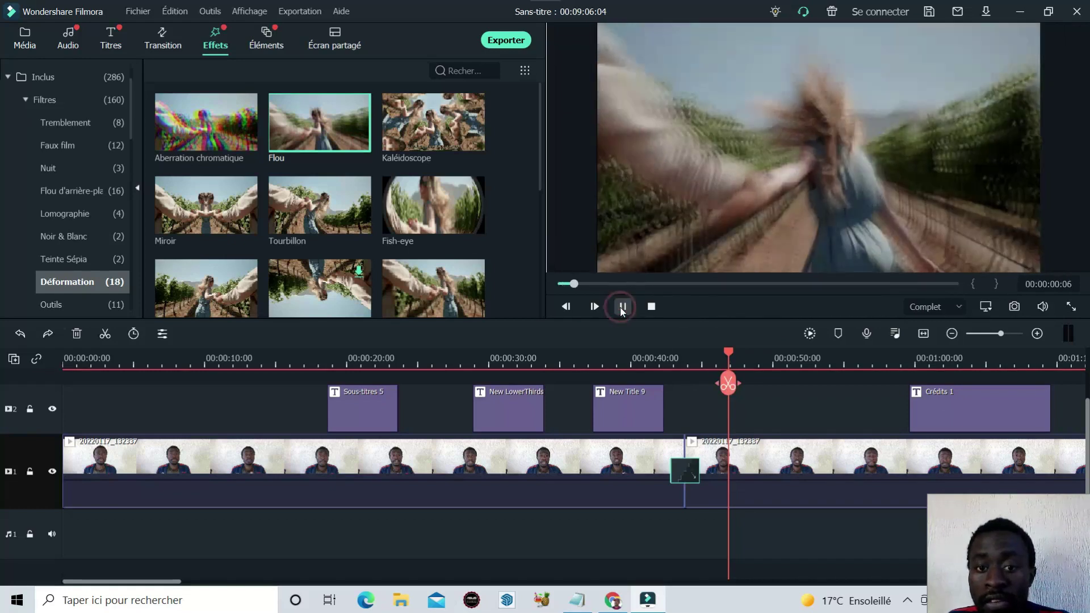
{"action": "key", "text": "ctrl+z"}
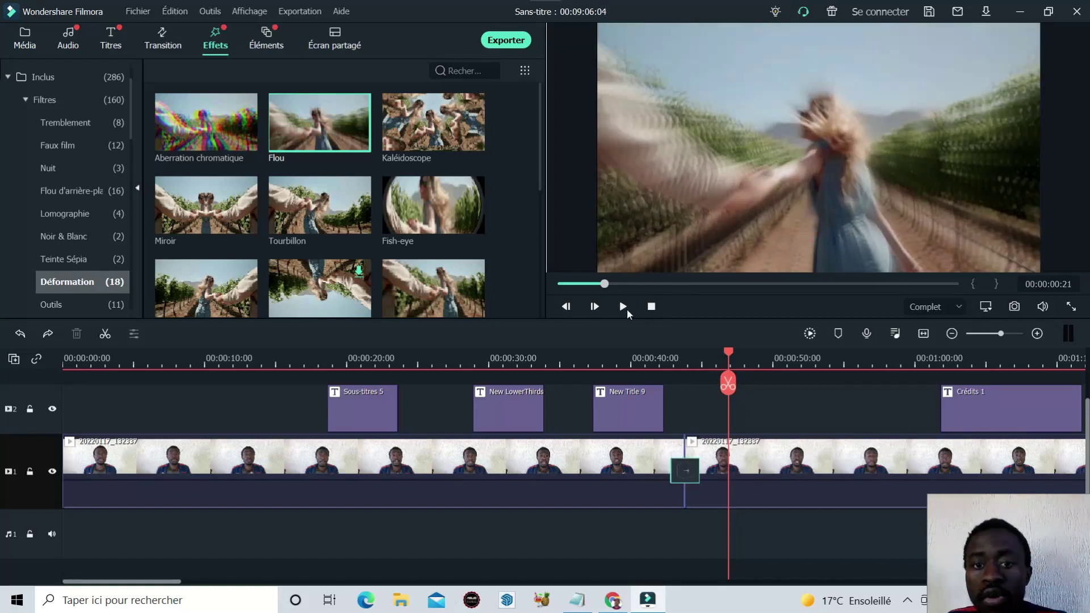
Place two Flou effect clips on the title track before Sous-titres 5, starting at about 7 and 14 seconds
{"action": "mouse_move", "coordinate": [321, 158]}
{"action": "left_click_drag", "start_coordinate": [322, 151], "coordinate": [267, 406]}
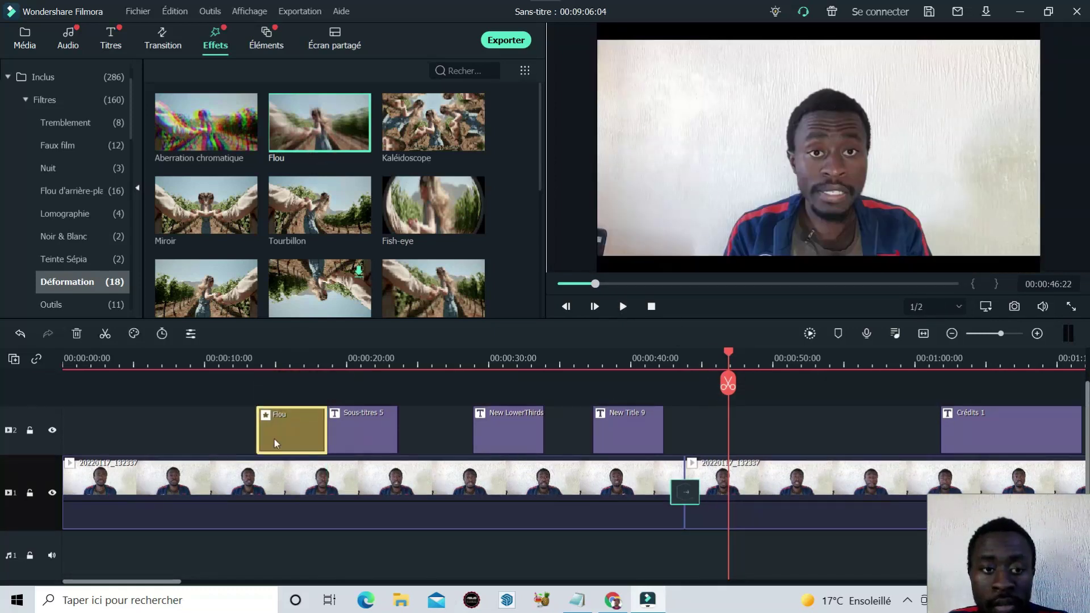
{"action": "mouse_move", "coordinate": [308, 128]}
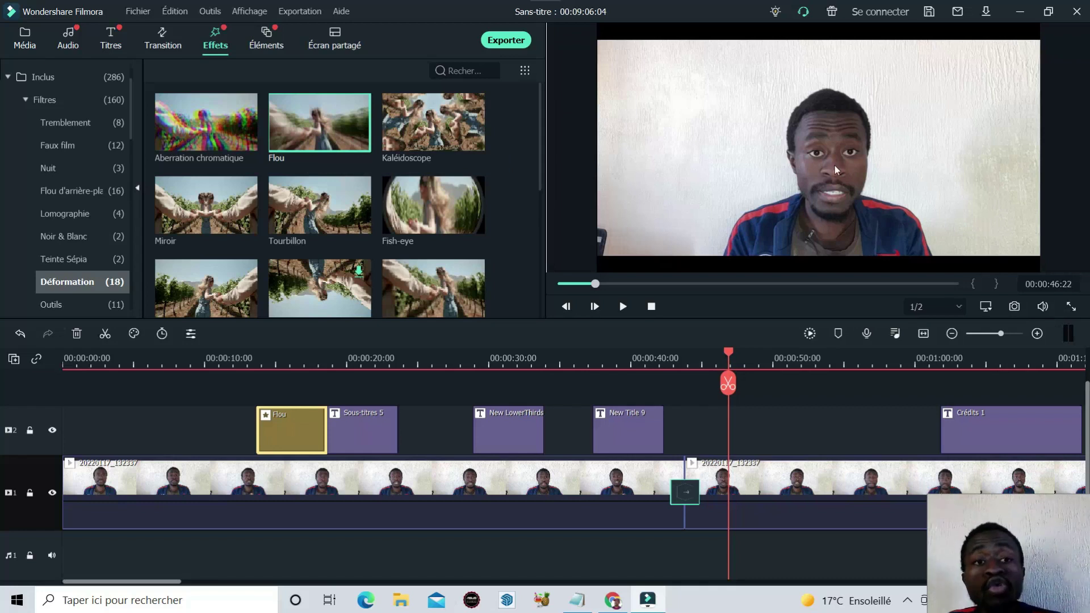
{"action": "mouse_move", "coordinate": [316, 147]}
{"action": "left_click_drag", "start_coordinate": [302, 128], "coordinate": [164, 454]}
Delete both Flou effect clips and the transition over the cut between the two video parts
{"action": "left_click", "coordinate": [300, 423]}
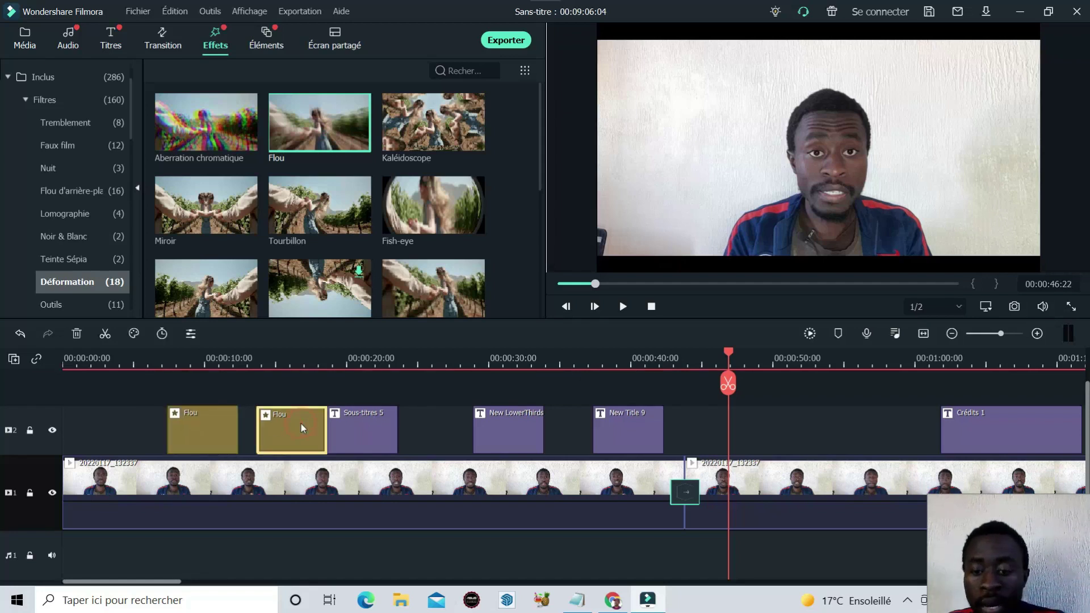
{"action": "key", "text": "Delete"}
{"action": "left_click", "coordinate": [214, 424]}
{"action": "key", "text": "Delete"}
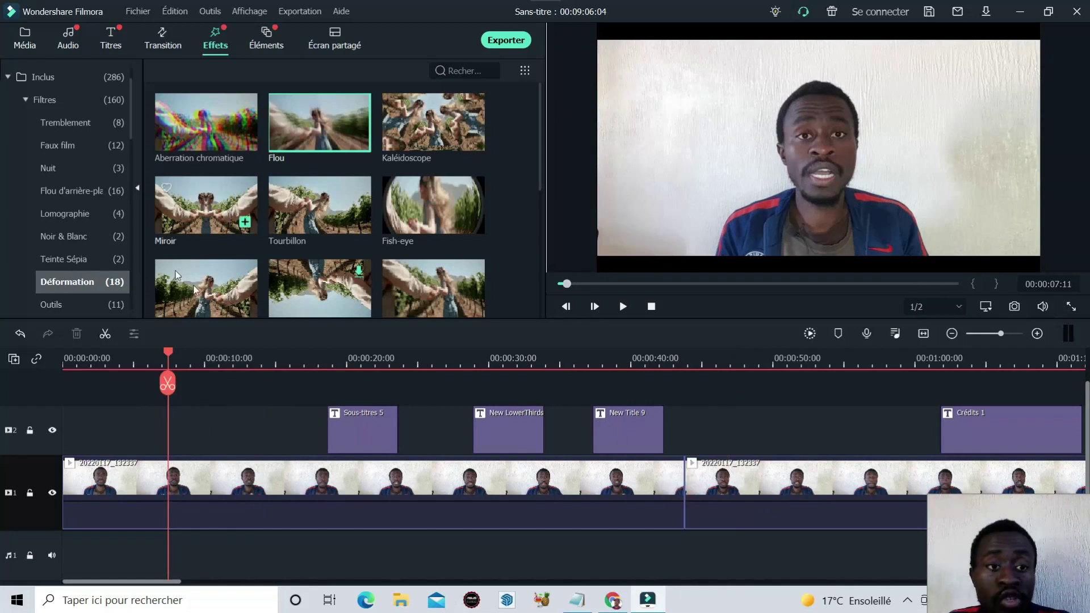
Browse the effect filter categories, including Teinte Sépia, Nuit and Faux film, and examine the full Filtres list
{"action": "scroll", "coordinate": [438, 252], "scroll_direction": "down", "scroll_amount": 5}
{"action": "scroll", "coordinate": [437, 245], "scroll_direction": "up", "scroll_amount": 5}
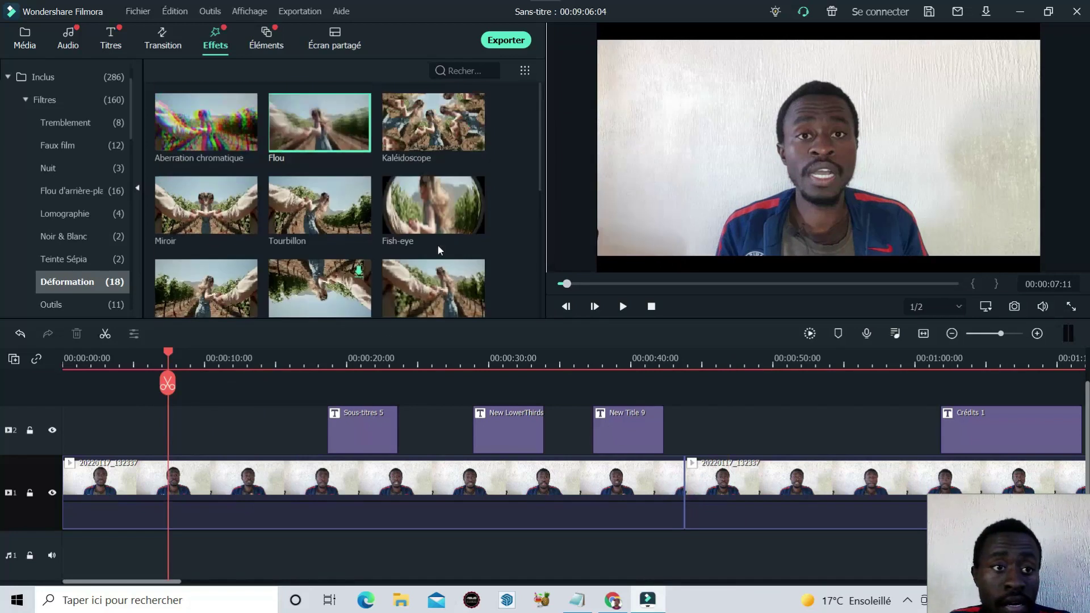
{"action": "left_click", "coordinate": [84, 264]}
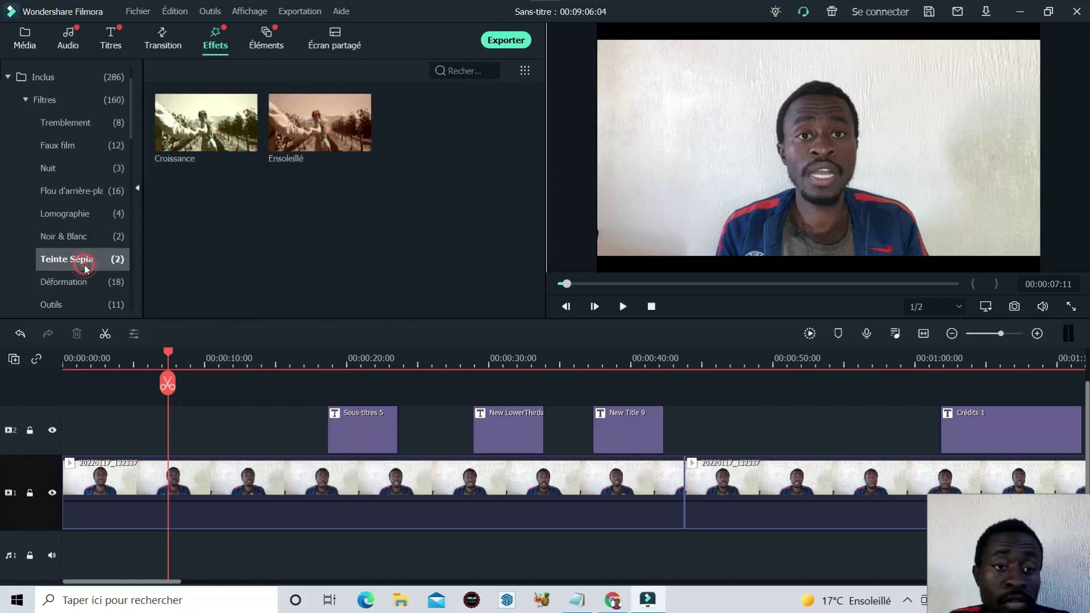
{"action": "scroll", "coordinate": [79, 250], "scroll_direction": "up", "scroll_amount": 1}
{"action": "left_click", "coordinate": [76, 235]}
{"action": "left_click", "coordinate": [70, 199]}
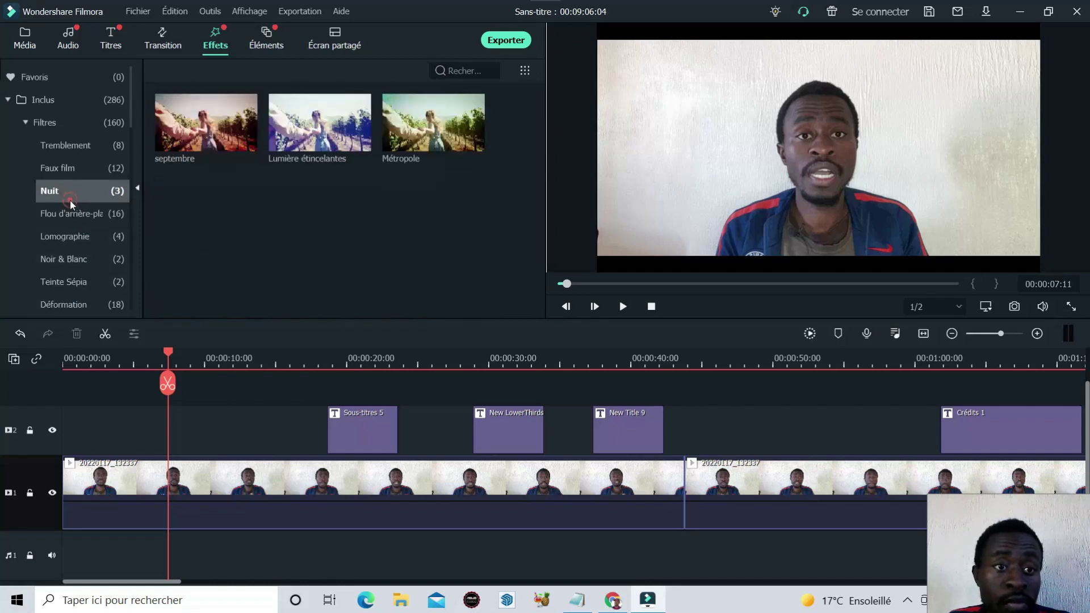
{"action": "left_click", "coordinate": [77, 171]}
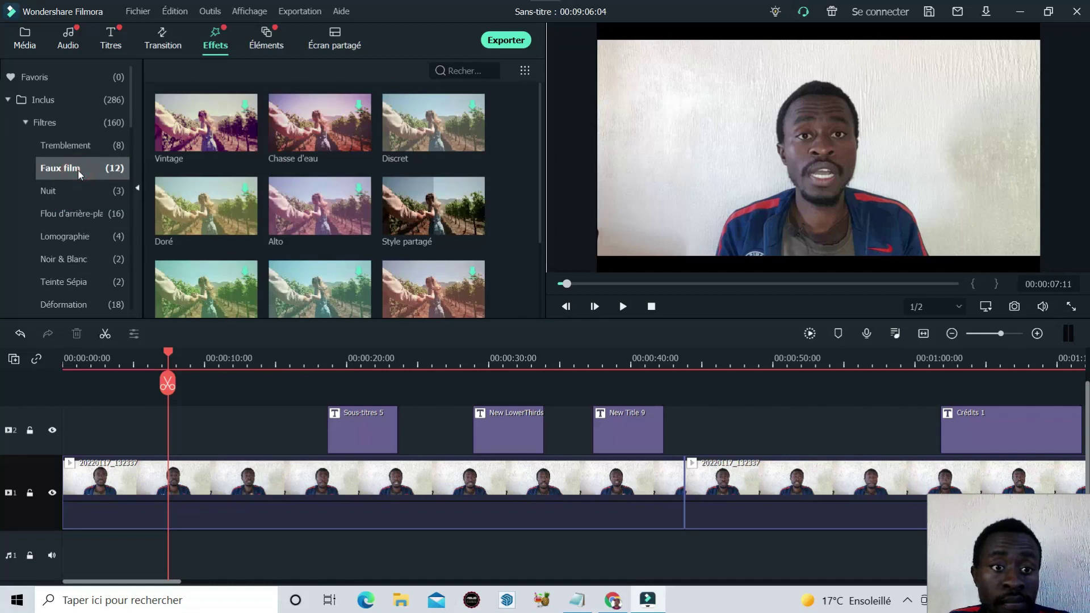
{"action": "left_click", "coordinate": [82, 149]}
{"action": "left_click", "coordinate": [90, 127]}
{"action": "scroll", "coordinate": [278, 202], "scroll_direction": "down", "scroll_amount": 5}
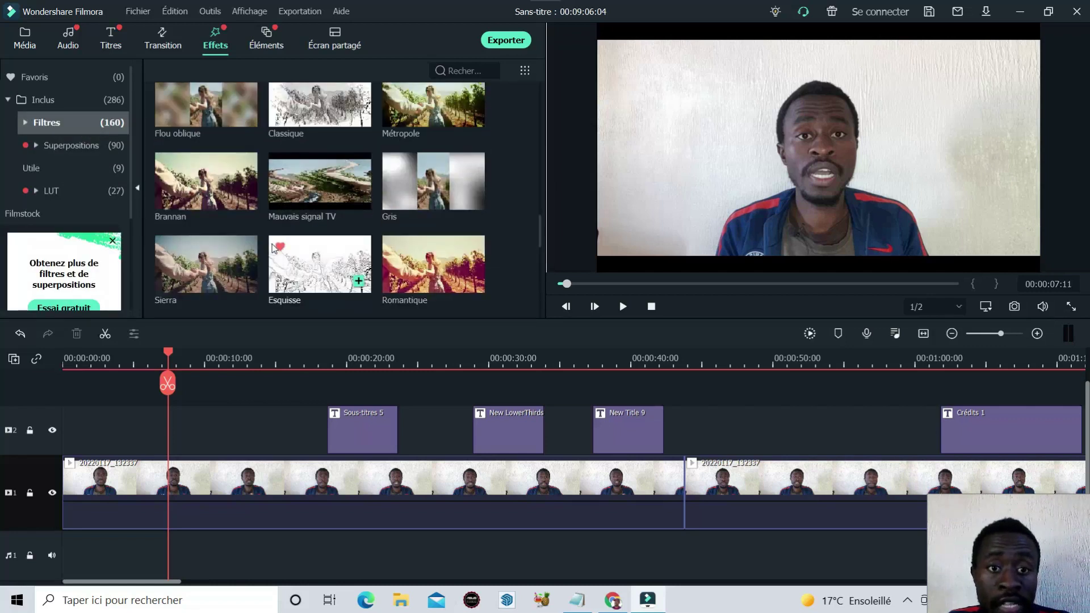
{"action": "scroll", "coordinate": [76, 176], "scroll_direction": "down", "scroll_amount": 2}
{"action": "scroll", "coordinate": [75, 179], "scroll_direction": "up", "scroll_amount": 2}
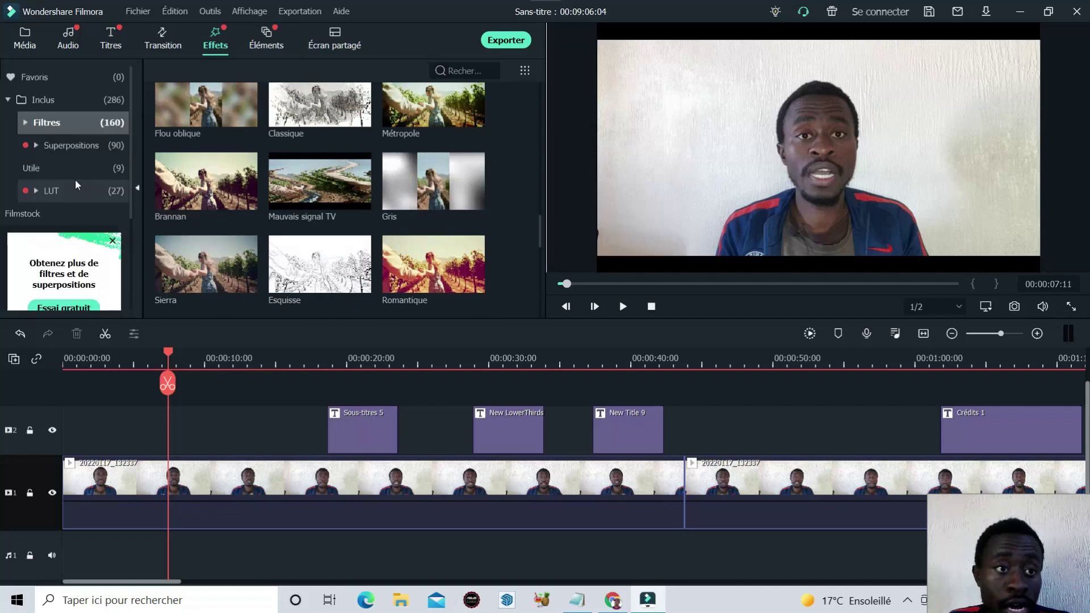
Browse the LUT effects, including the Blockbuster and Cinematic categories
{"action": "left_click", "coordinate": [57, 193]}
{"action": "scroll", "coordinate": [227, 208], "scroll_direction": "down", "scroll_amount": 5}
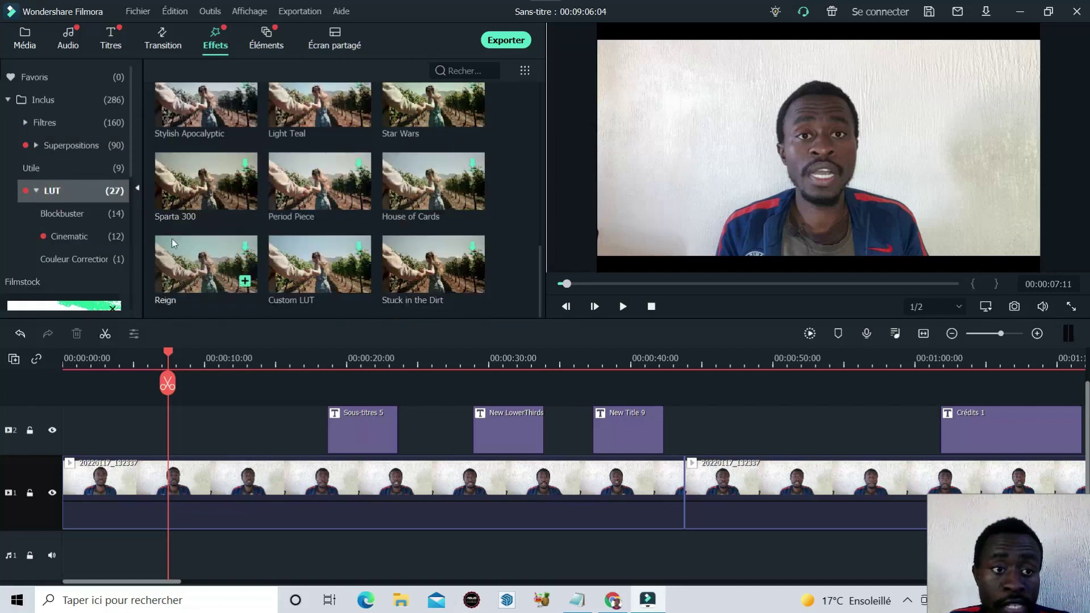
{"action": "left_click", "coordinate": [76, 220]}
{"action": "scroll", "coordinate": [206, 215], "scroll_direction": "down", "scroll_amount": 5}
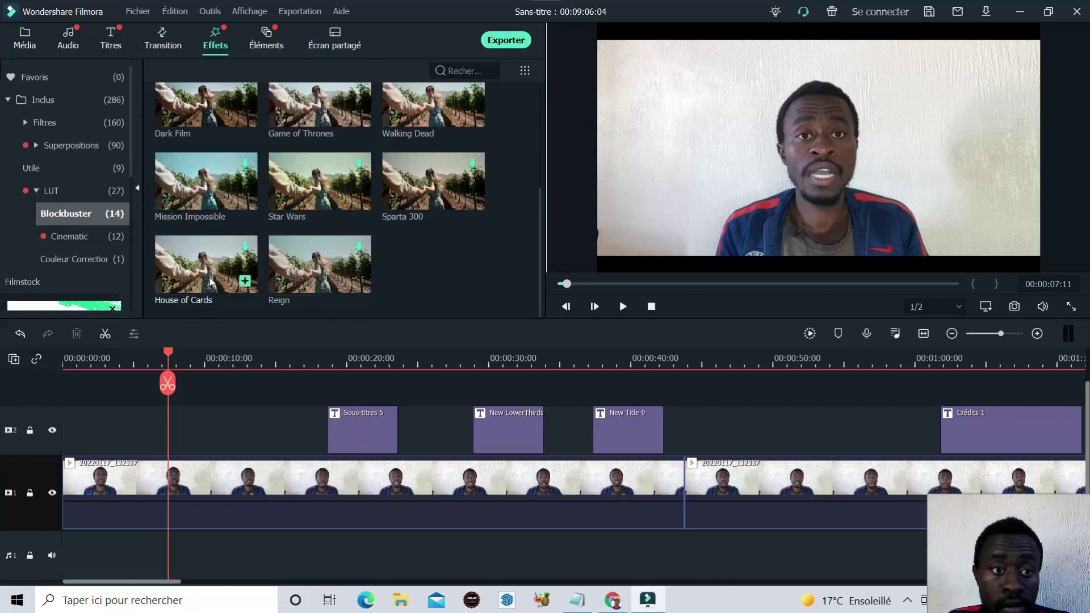
{"action": "left_click", "coordinate": [69, 237]}
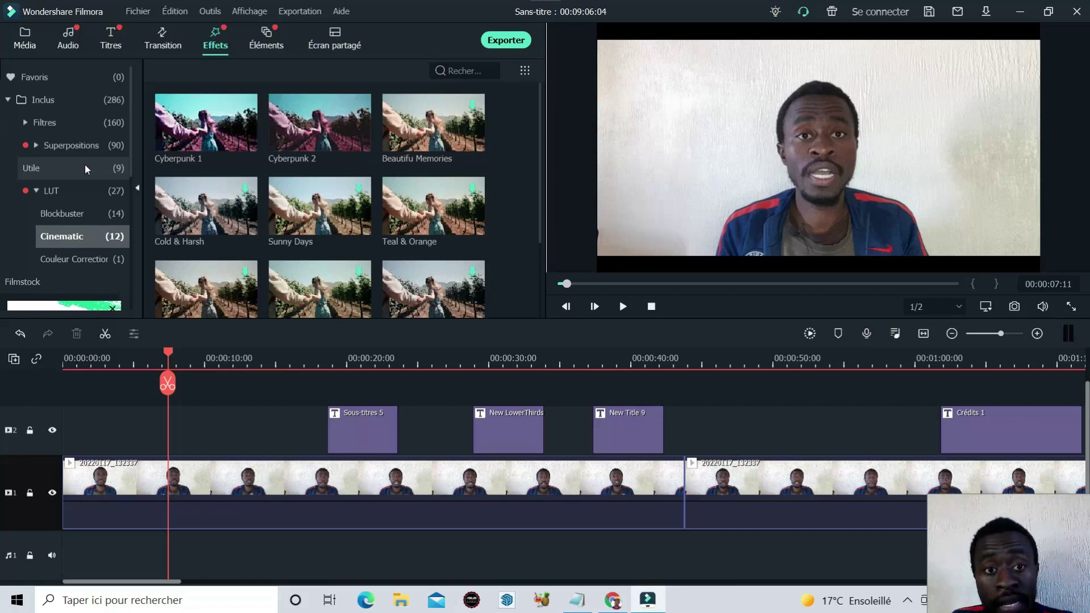
{"action": "mouse_move", "coordinate": [187, 159]}
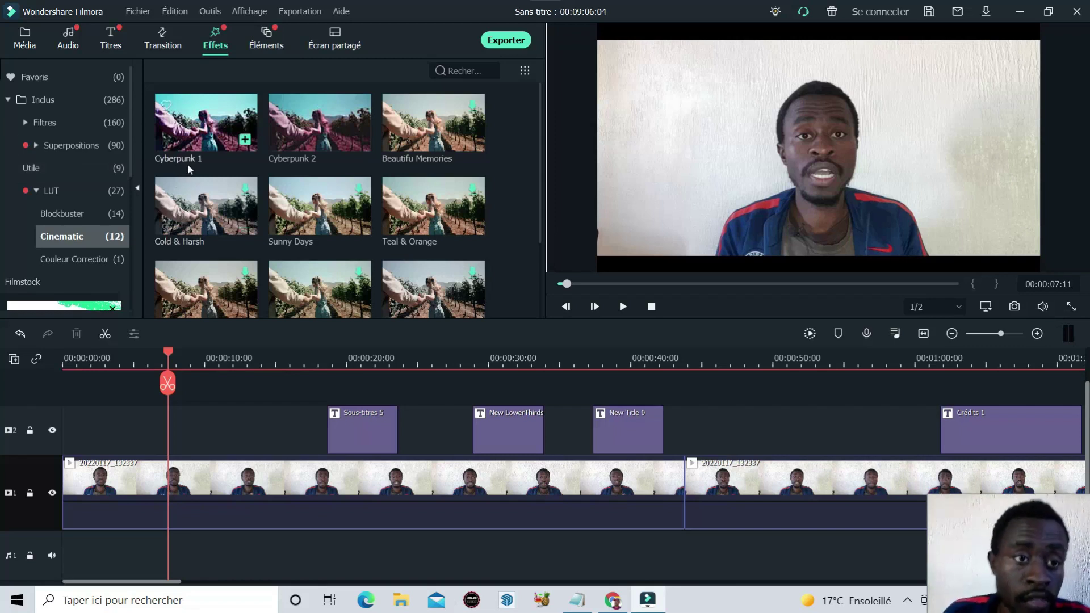
{"action": "scroll", "coordinate": [332, 234], "scroll_direction": "down", "scroll_amount": 3}
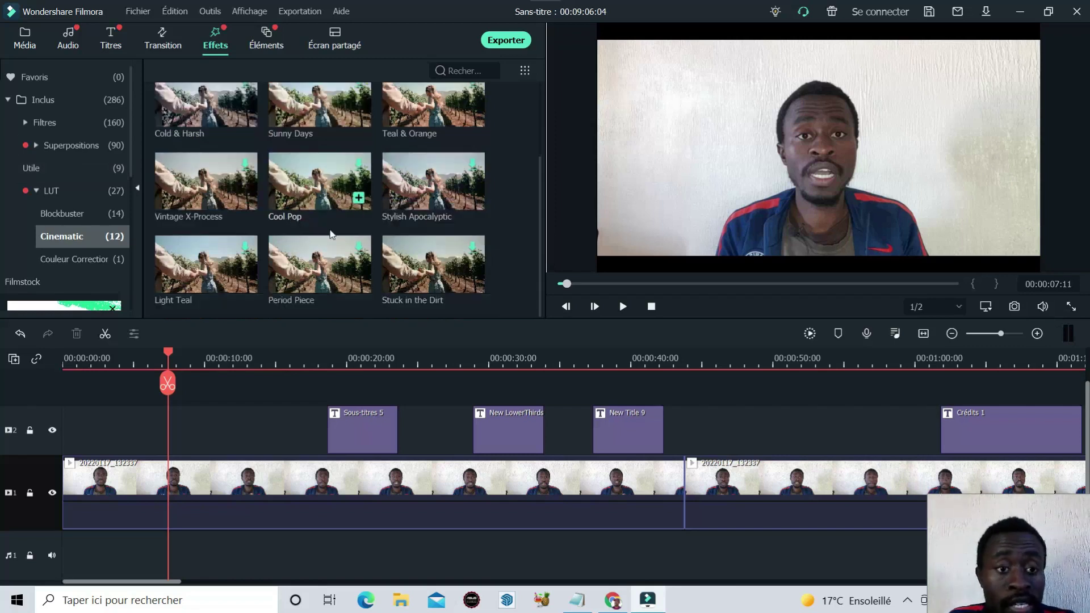
Add the Cold & Harsh LUT effect to the title track at about 00:00:48, over the second video part, and play its beginning
{"action": "mouse_move", "coordinate": [229, 244]}
{"action": "mouse_move", "coordinate": [220, 111]}
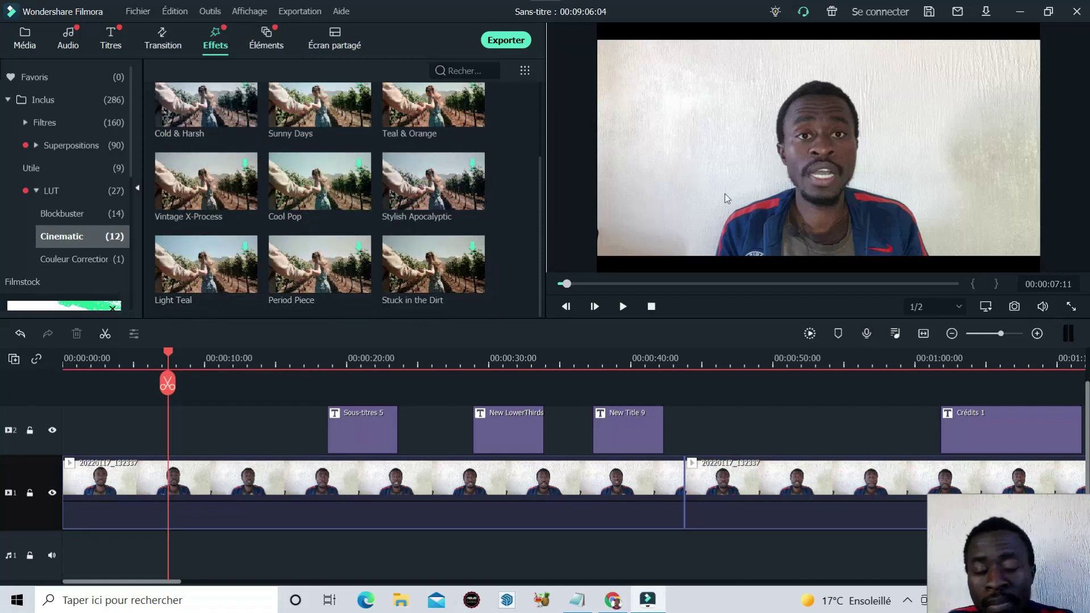
{"action": "mouse_move", "coordinate": [399, 193]}
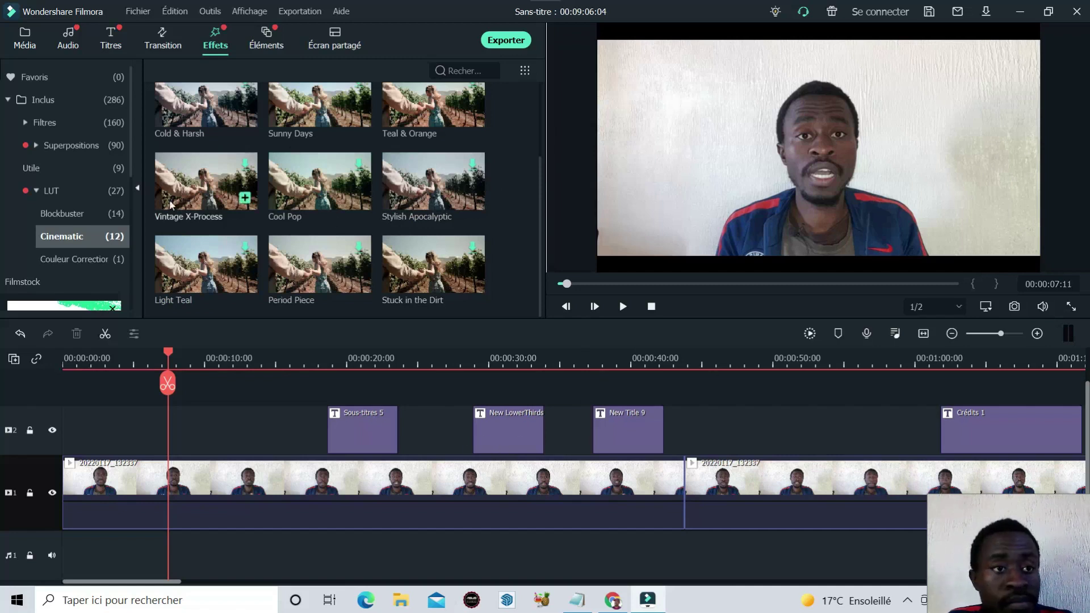
{"action": "left_click_drag", "start_coordinate": [226, 120], "coordinate": [778, 430]}
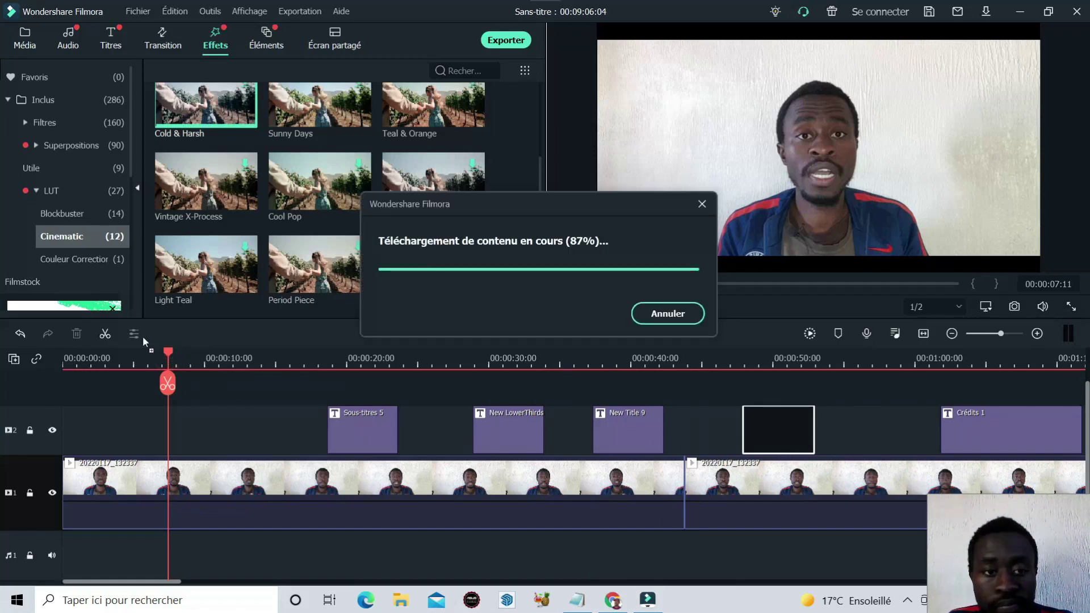
{"action": "left_click", "coordinate": [624, 307]}
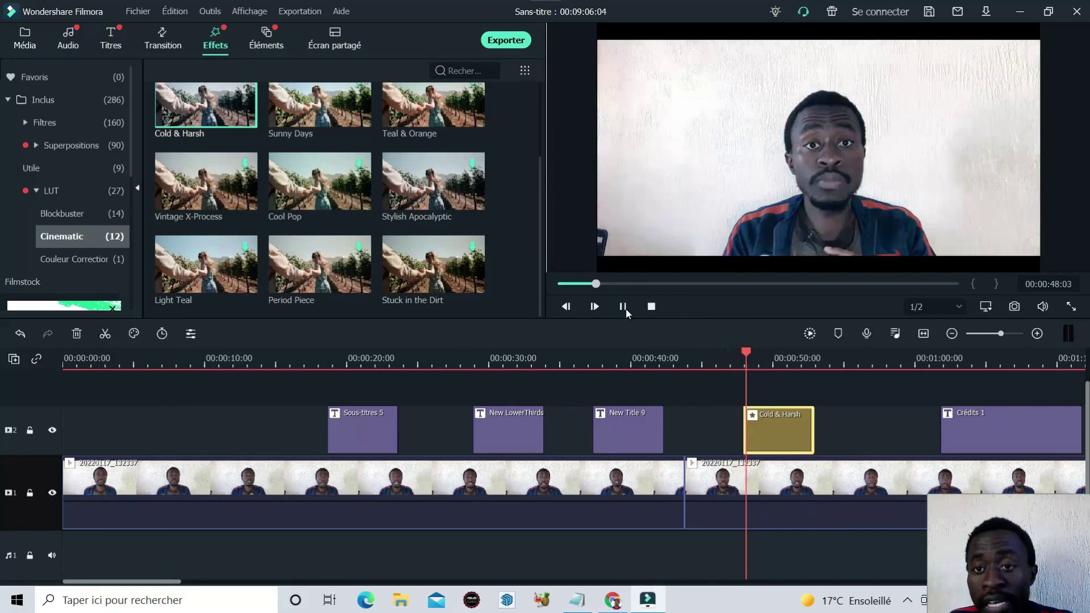
{"action": "left_click", "coordinate": [624, 307]}
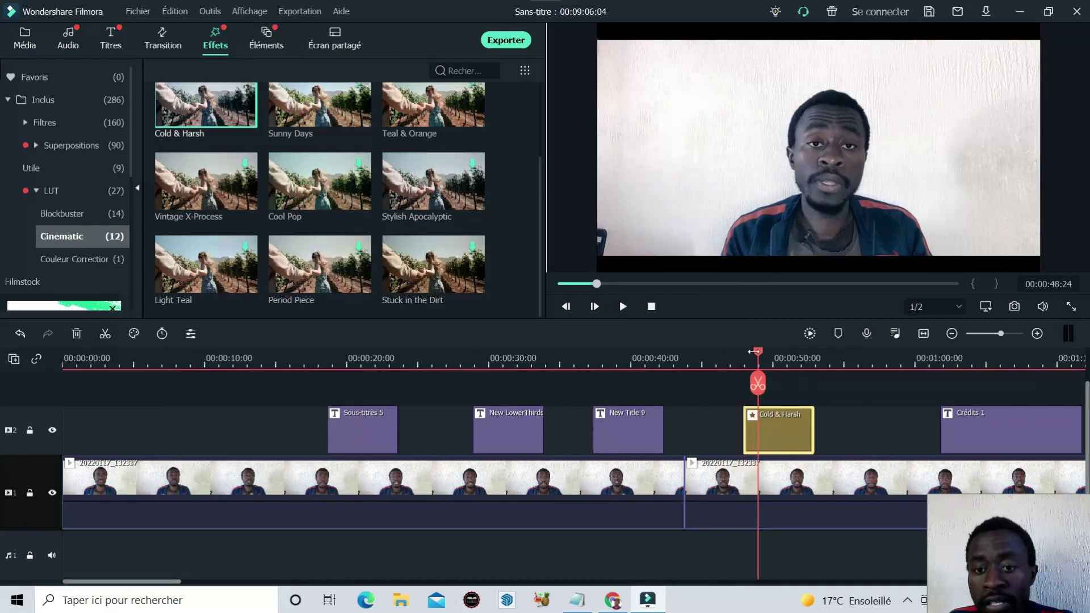
Play from 00:00:45:10 into the Cold & Harsh clip to compare the picture without and with the effect
{"action": "left_click_drag", "start_coordinate": [758, 353], "coordinate": [708, 353]}
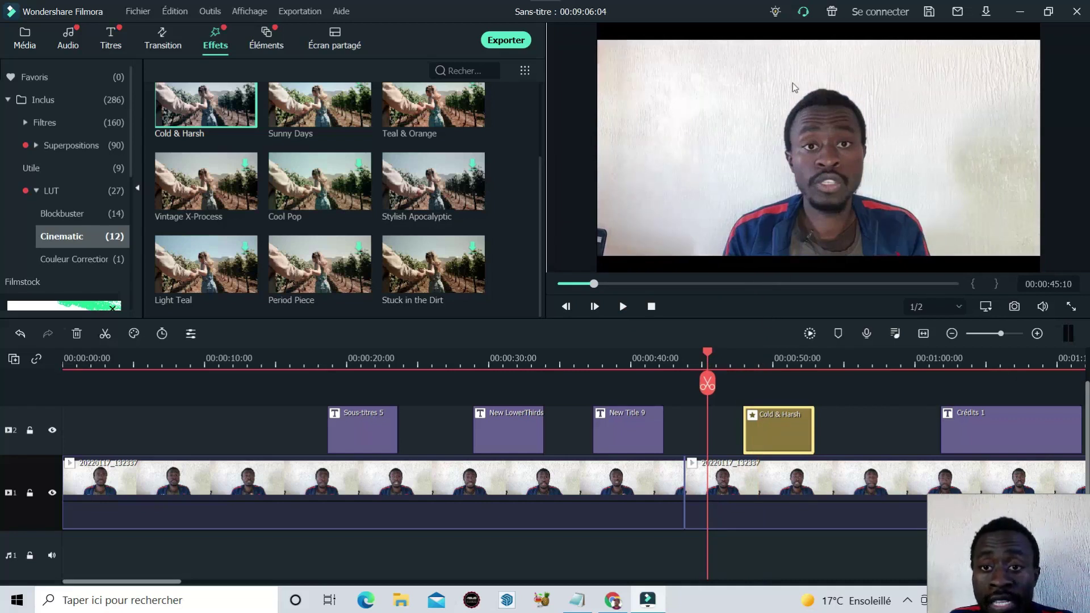
{"action": "left_click", "coordinate": [622, 312]}
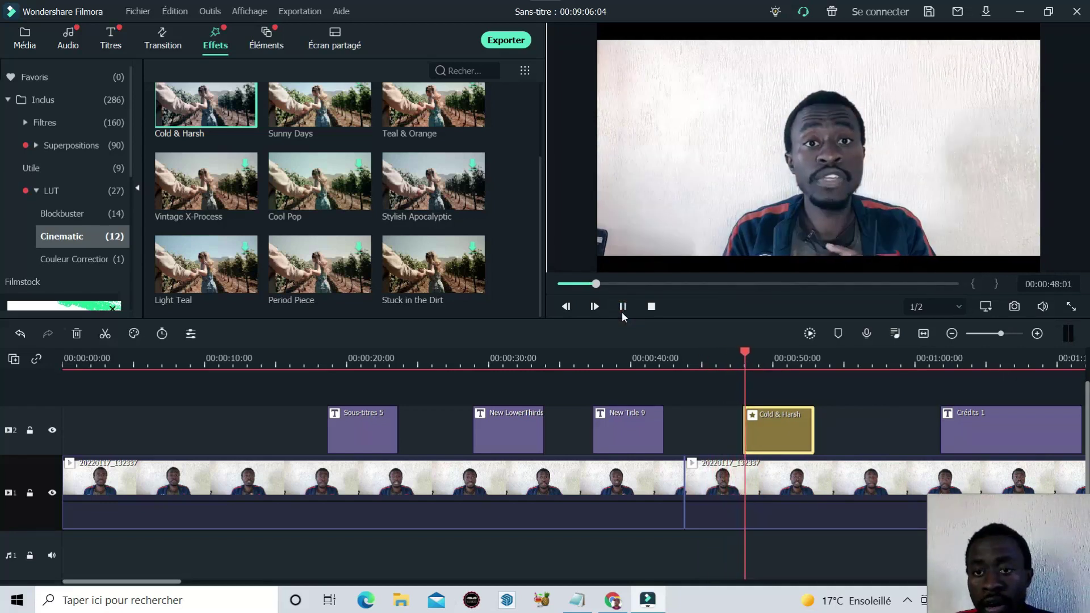
{"action": "left_click", "coordinate": [622, 312]}
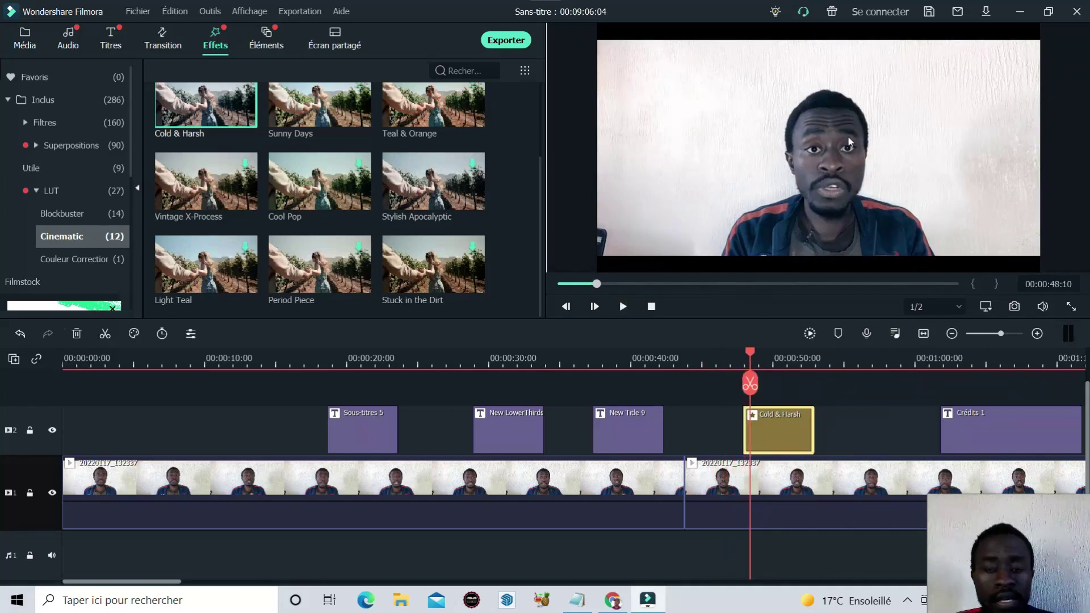
Add the Sunny Days LUT effect to the title track at about 00:00:11 and play through it from 00:00:07:18
{"action": "mouse_move", "coordinate": [341, 129]}
{"action": "left_click_drag", "start_coordinate": [329, 111], "coordinate": [225, 439]}
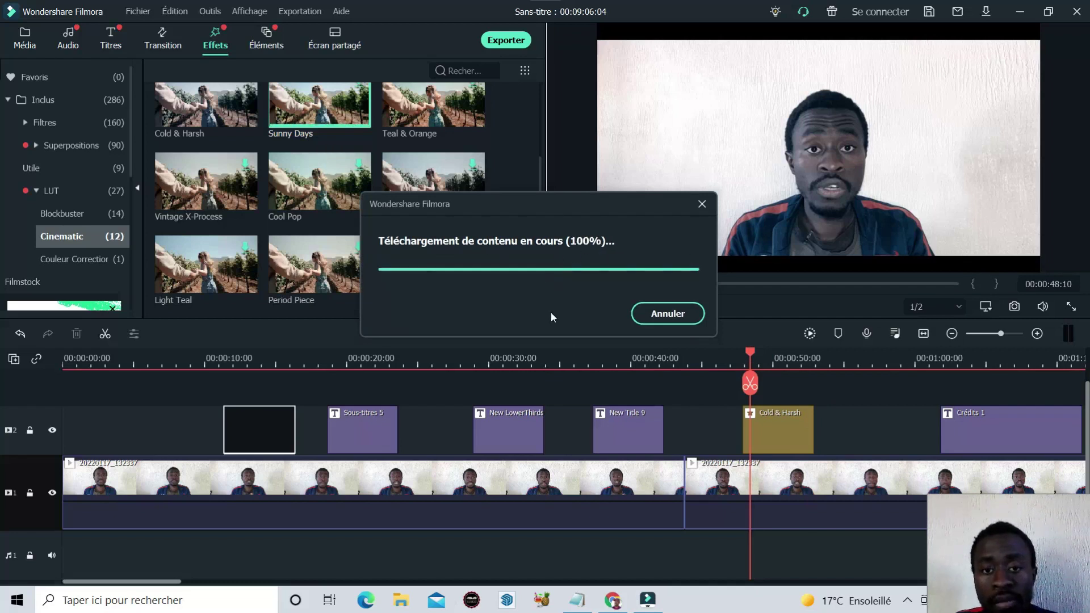
{"action": "left_click_drag", "start_coordinate": [726, 355], "coordinate": [172, 358]}
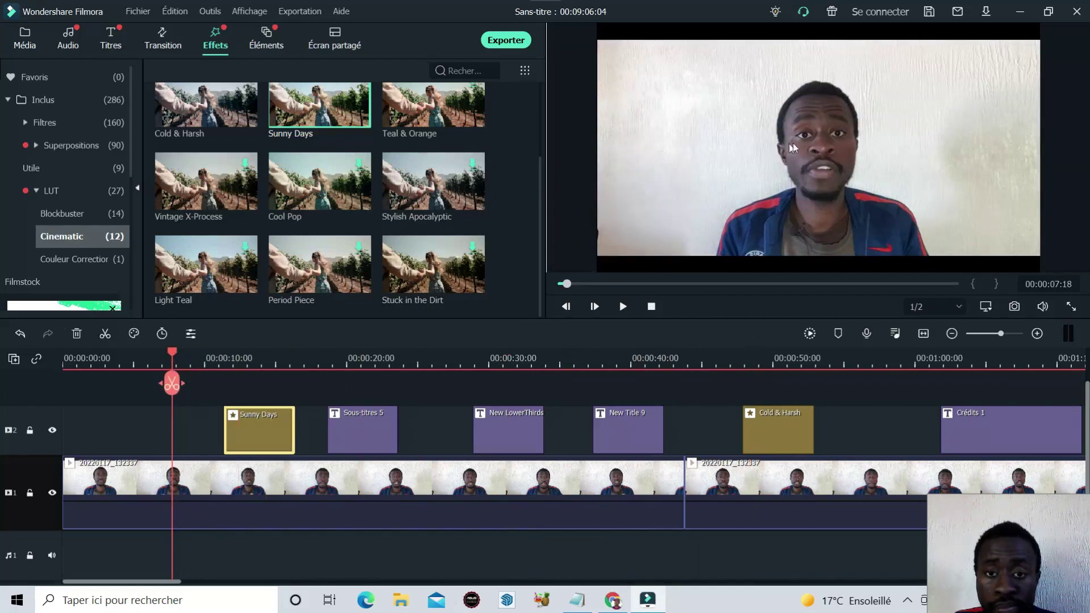
{"action": "mouse_move", "coordinate": [436, 205]}
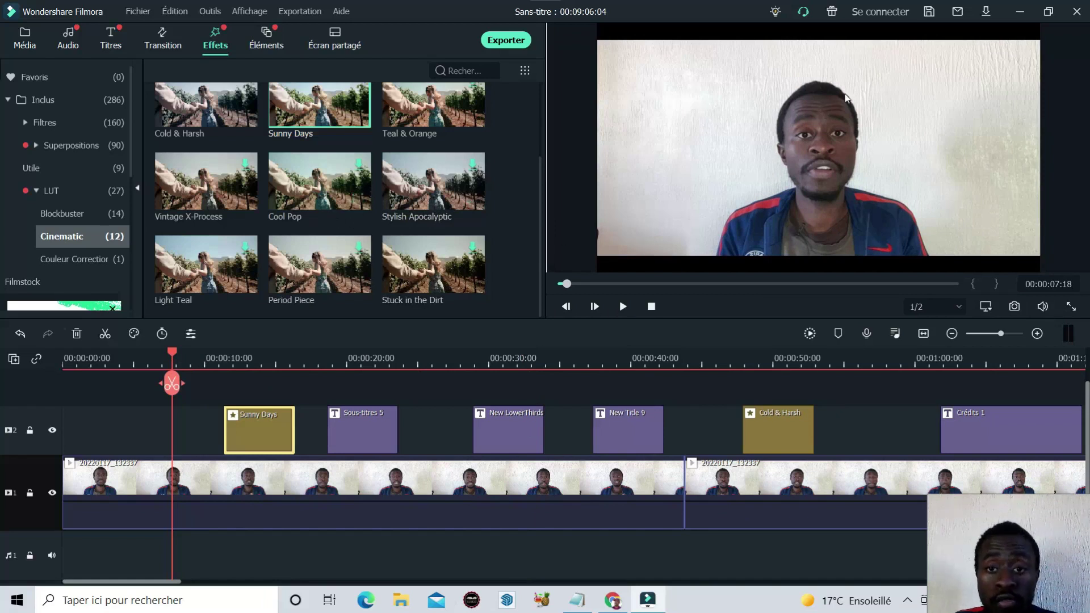
{"action": "left_click", "coordinate": [623, 306]}
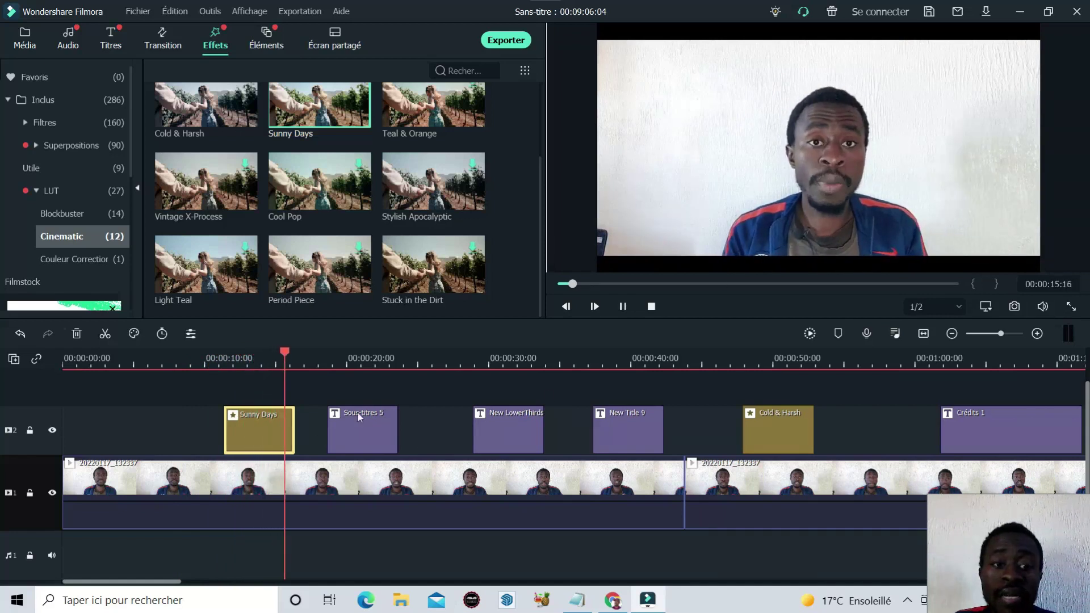
{"action": "left_click", "coordinate": [623, 307]}
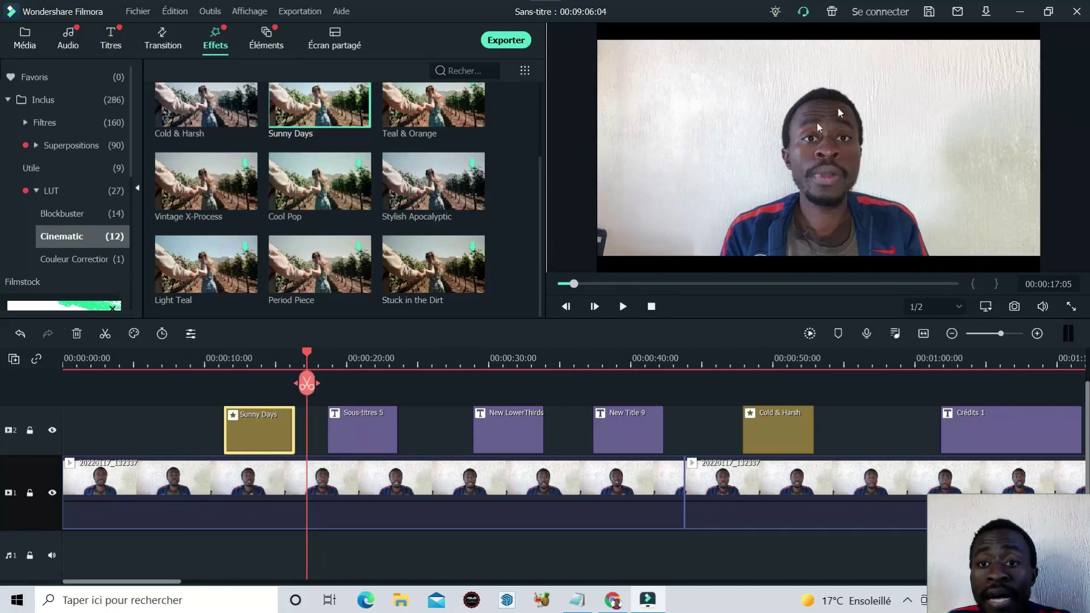
Replay from 00:00:10:05 into the Sunny Days clip to compare the picture without and with the effect
{"action": "left_click_drag", "start_coordinate": [308, 353], "coordinate": [208, 353]}
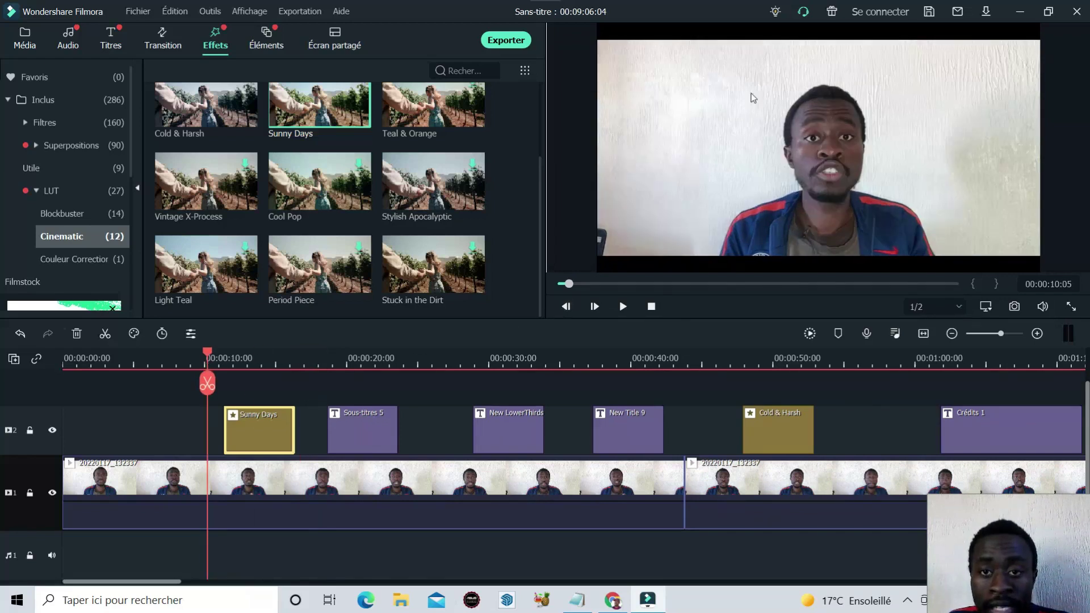
{"action": "left_click", "coordinate": [622, 307]}
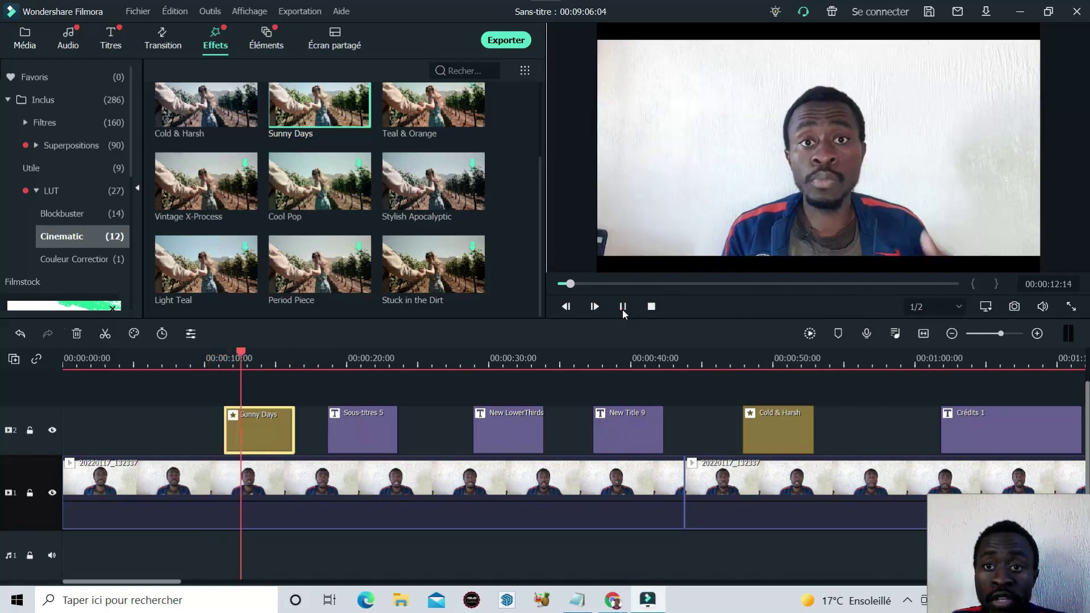
{"action": "left_click", "coordinate": [622, 307]}
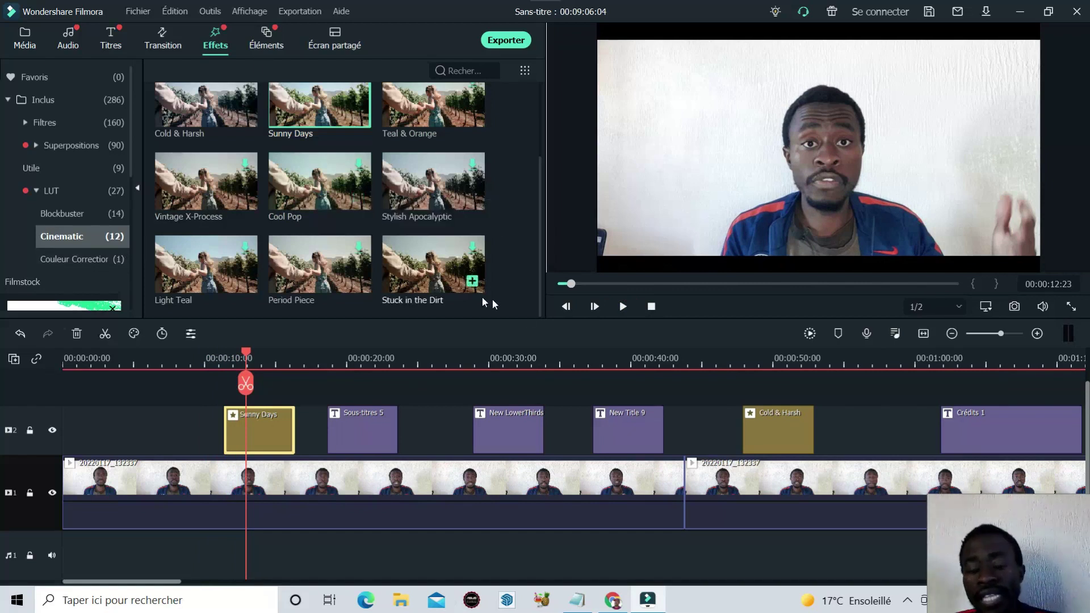
{"action": "scroll", "coordinate": [529, 388], "scroll_direction": "up", "scroll_amount": 1}
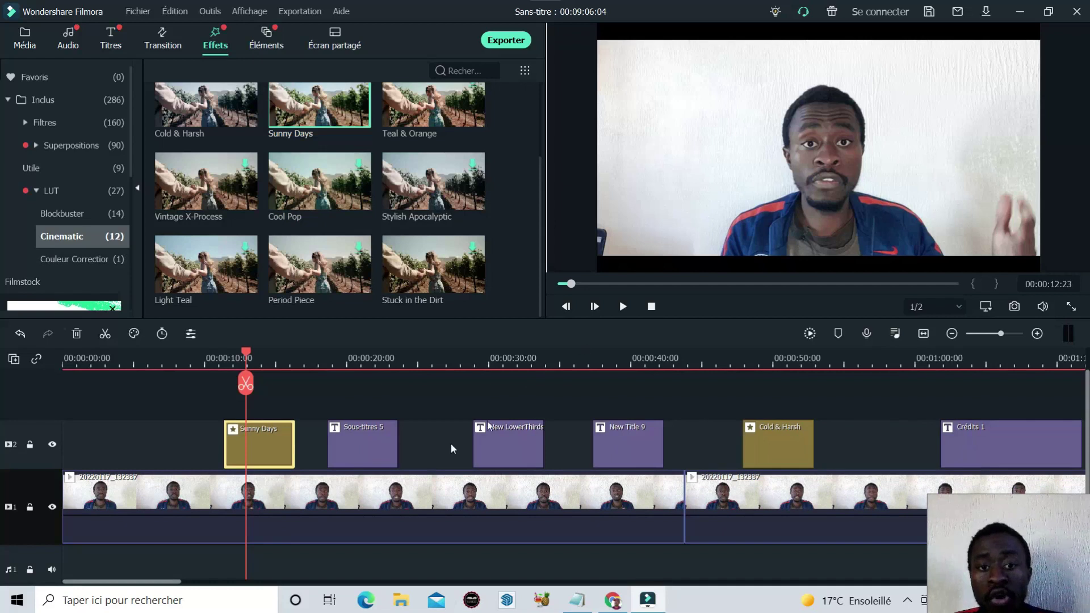
{"action": "scroll", "coordinate": [343, 441], "scroll_direction": "down", "scroll_amount": 3}
{"action": "scroll", "coordinate": [370, 397], "scroll_direction": "up", "scroll_amount": 3}
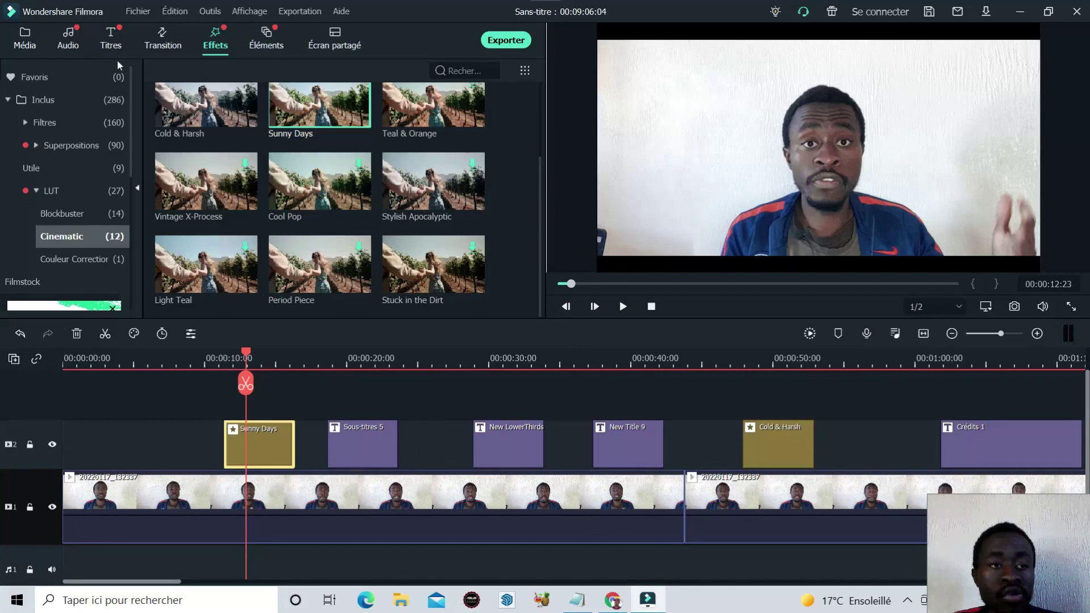
{"action": "left_click", "coordinate": [75, 48]}
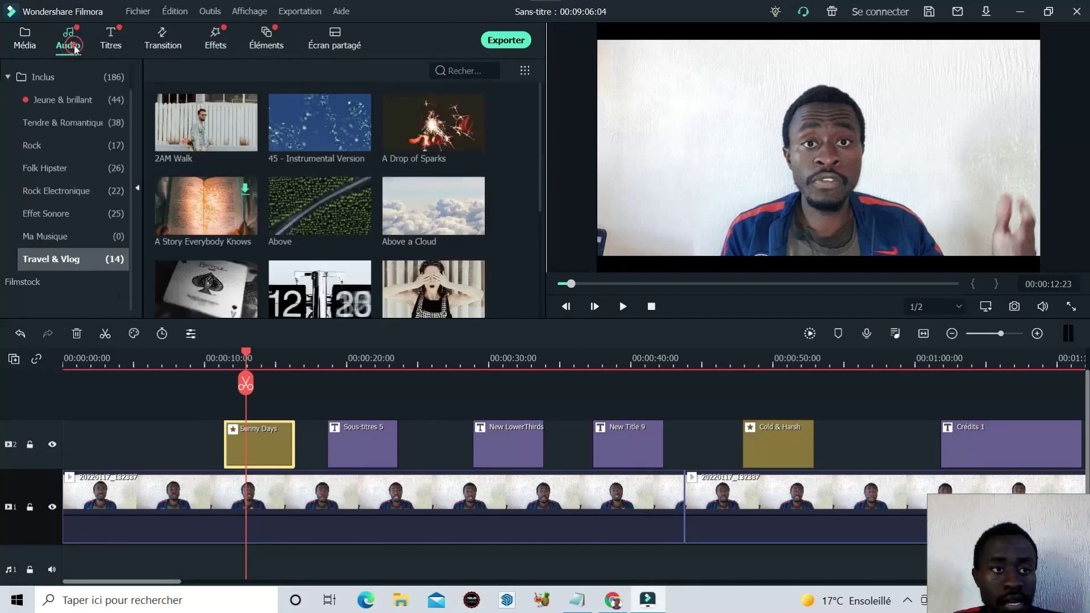
{"action": "scroll", "coordinate": [337, 230], "scroll_direction": "down", "scroll_amount": 3}
{"action": "scroll", "coordinate": [337, 229], "scroll_direction": "up", "scroll_amount": 3}
{"action": "left_click", "coordinate": [155, 50]}
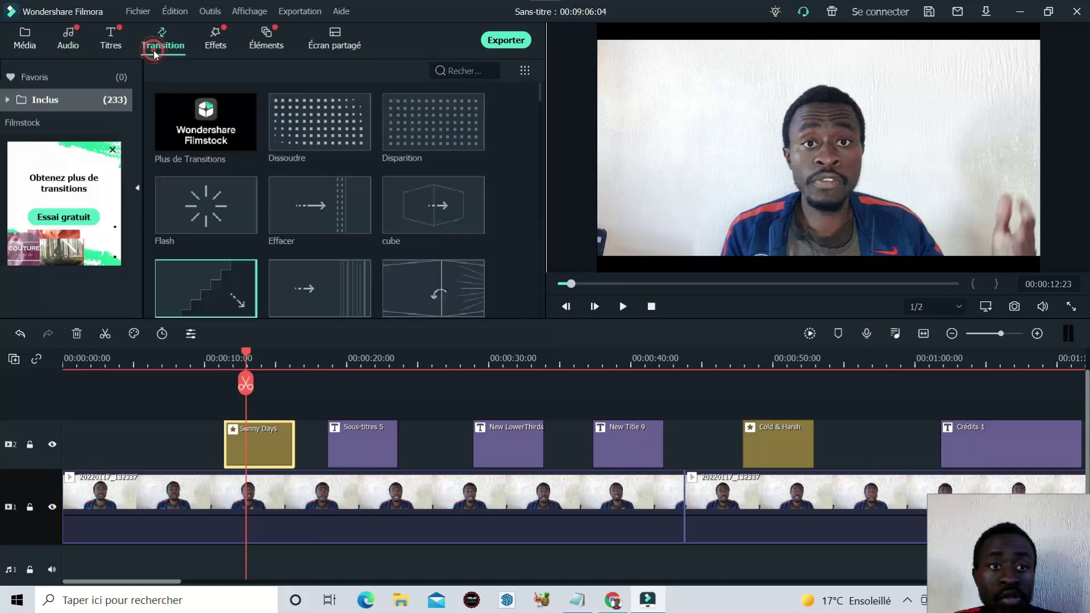
{"action": "left_click", "coordinate": [207, 45]}
Examine the full range of included elements, such as energy effects, badges, arrows and web icons
{"action": "left_click", "coordinate": [270, 50]}
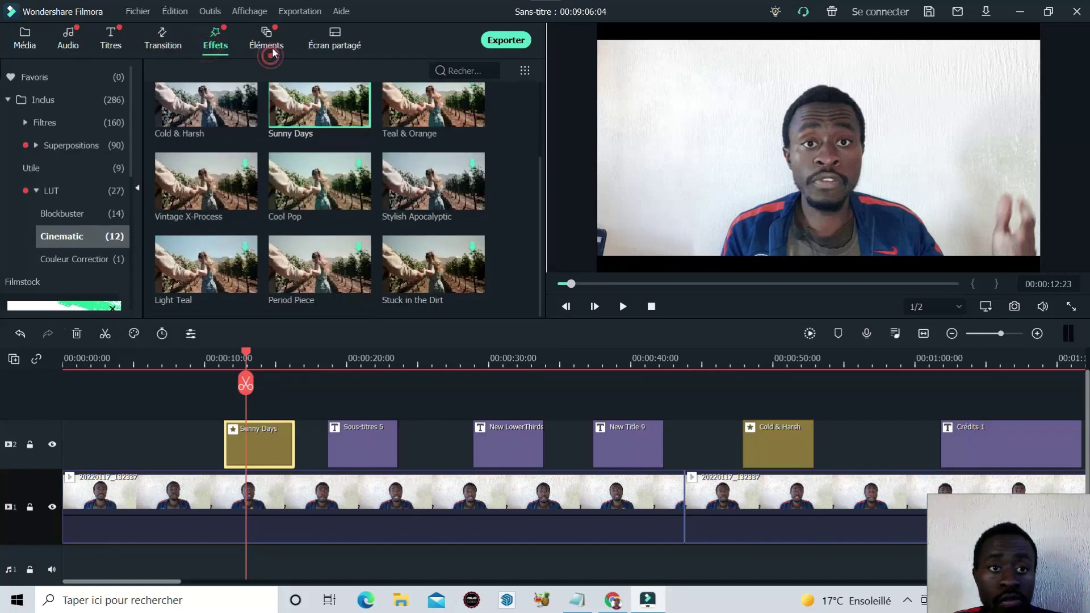
{"action": "mouse_move", "coordinate": [430, 144]}
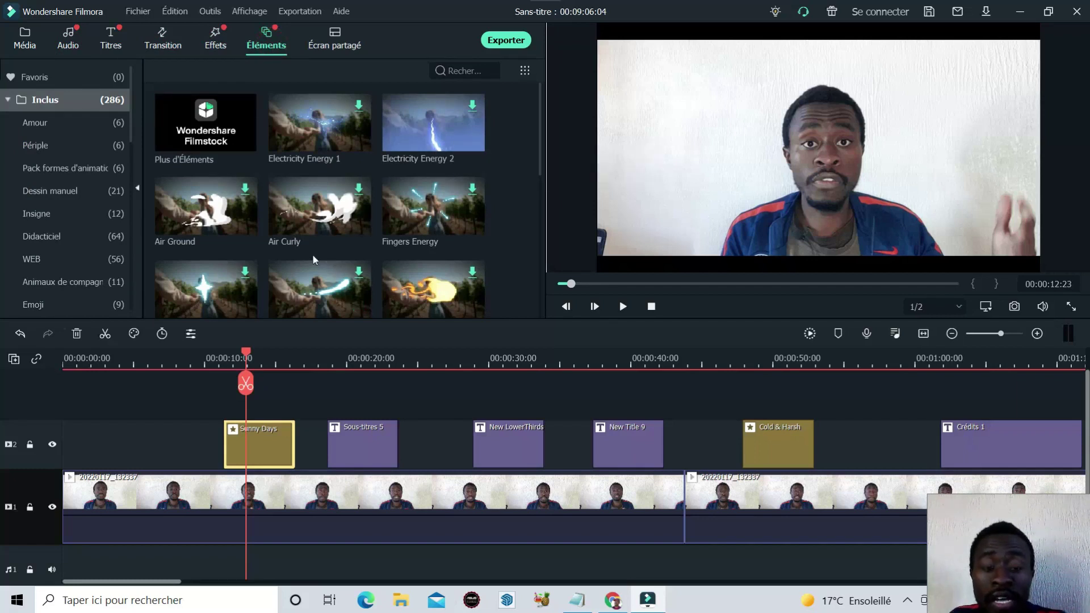
{"action": "mouse_move", "coordinate": [342, 278]}
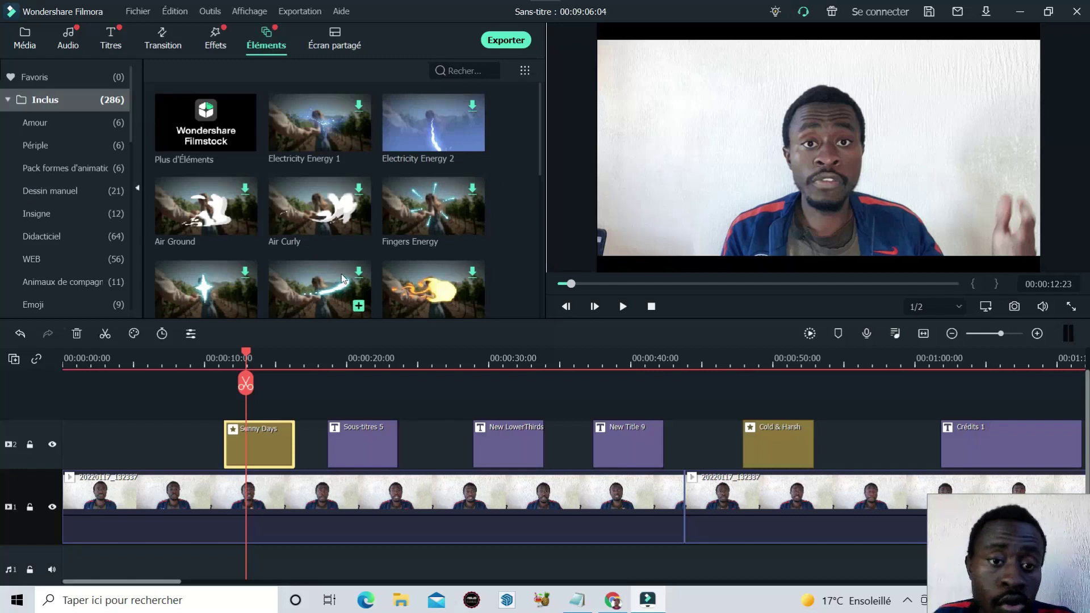
{"action": "scroll", "coordinate": [343, 253], "scroll_direction": "down", "scroll_amount": 10}
{"action": "scroll", "coordinate": [363, 284], "scroll_direction": "up", "scroll_amount": 3}
{"action": "scroll", "coordinate": [358, 268], "scroll_direction": "down", "scroll_amount": 10}
{"action": "scroll", "coordinate": [372, 274], "scroll_direction": "down", "scroll_amount": 6}
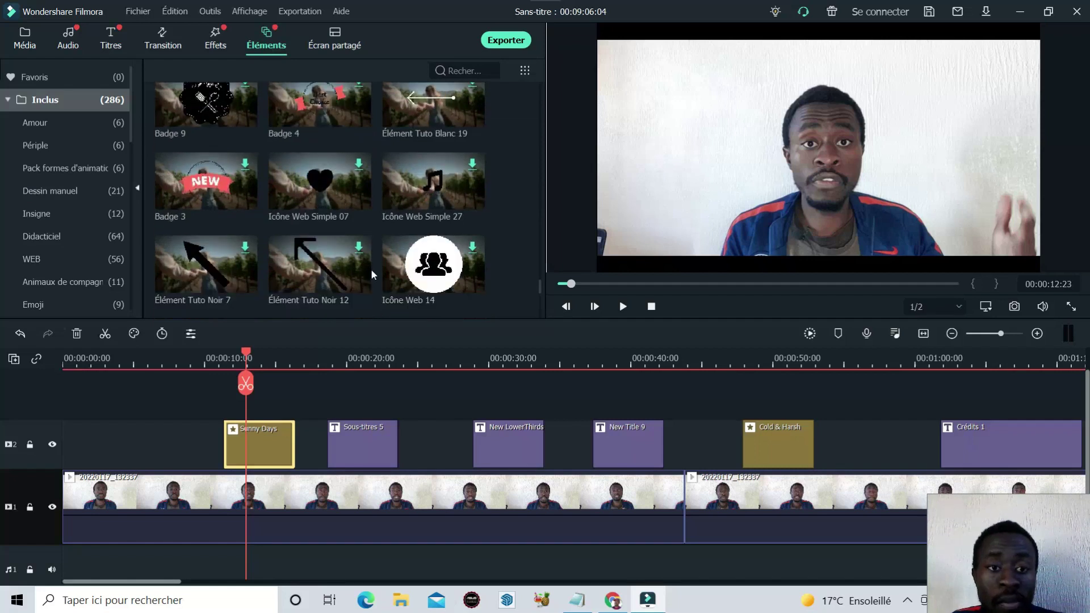
{"action": "scroll", "coordinate": [371, 274], "scroll_direction": "down", "scroll_amount": 2}
{"action": "scroll", "coordinate": [371, 272], "scroll_direction": "down", "scroll_amount": 6}
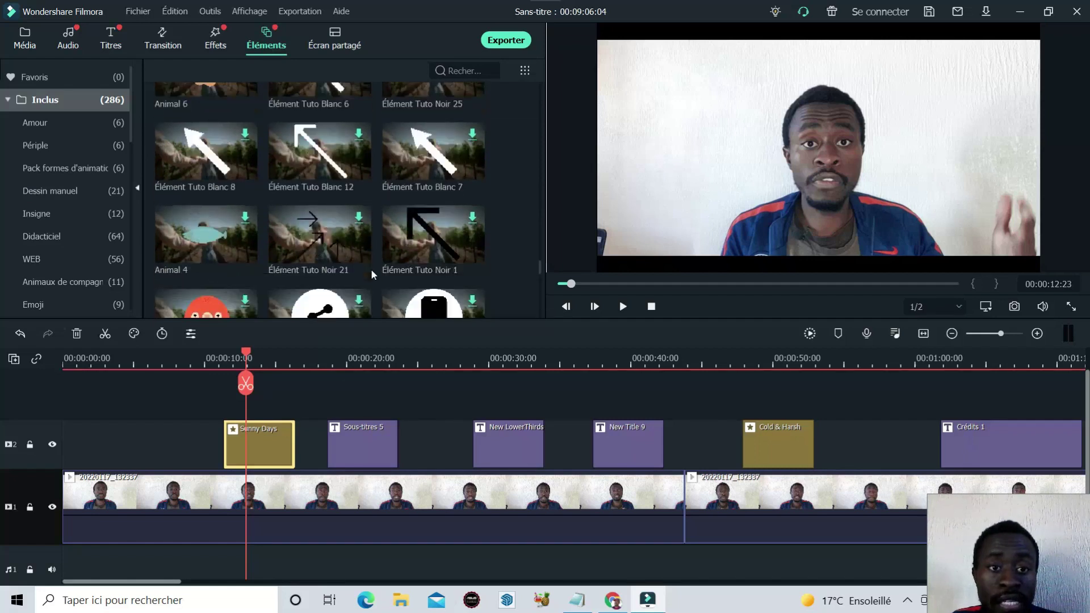
{"action": "scroll", "coordinate": [371, 274], "scroll_direction": "down", "scroll_amount": 8}
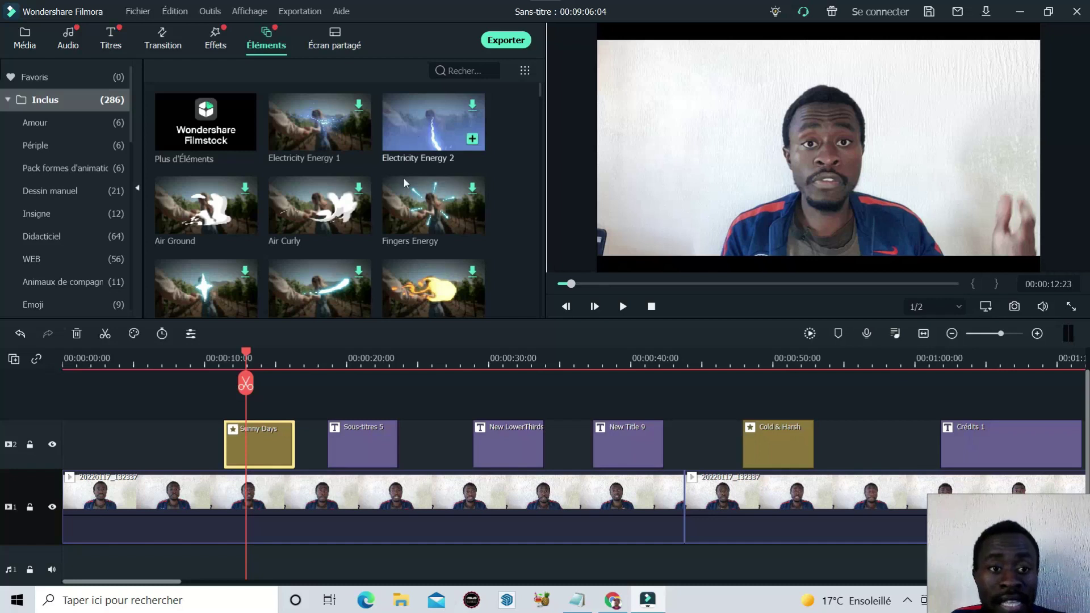
Add the Like4 element on a new track above the titles at about 00:00:24
{"action": "scroll", "coordinate": [340, 236], "scroll_direction": "down", "scroll_amount": 5}
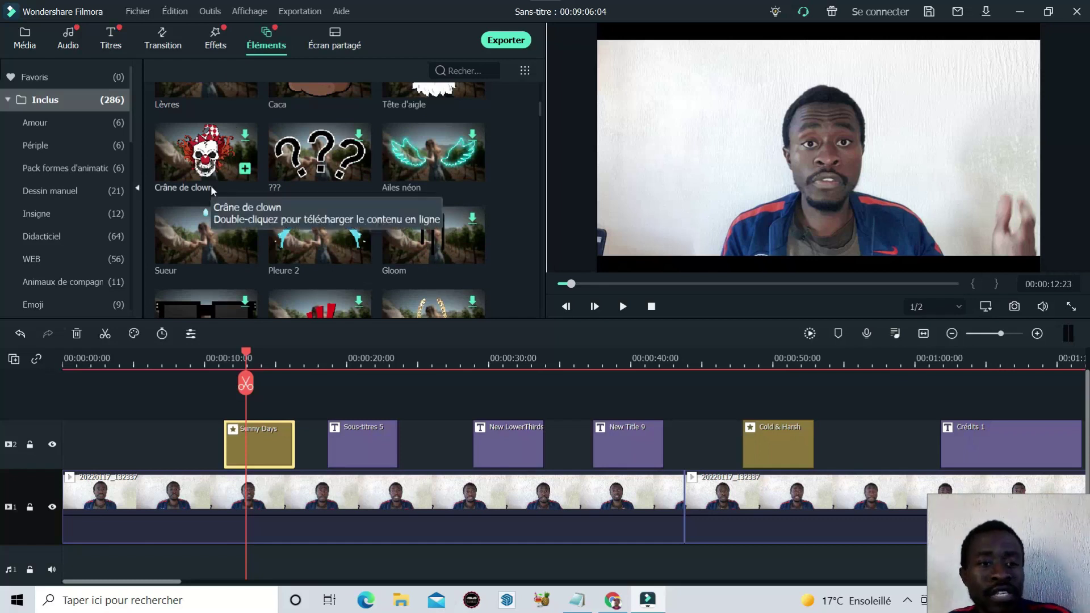
{"action": "scroll", "coordinate": [325, 230], "scroll_direction": "down", "scroll_amount": 3}
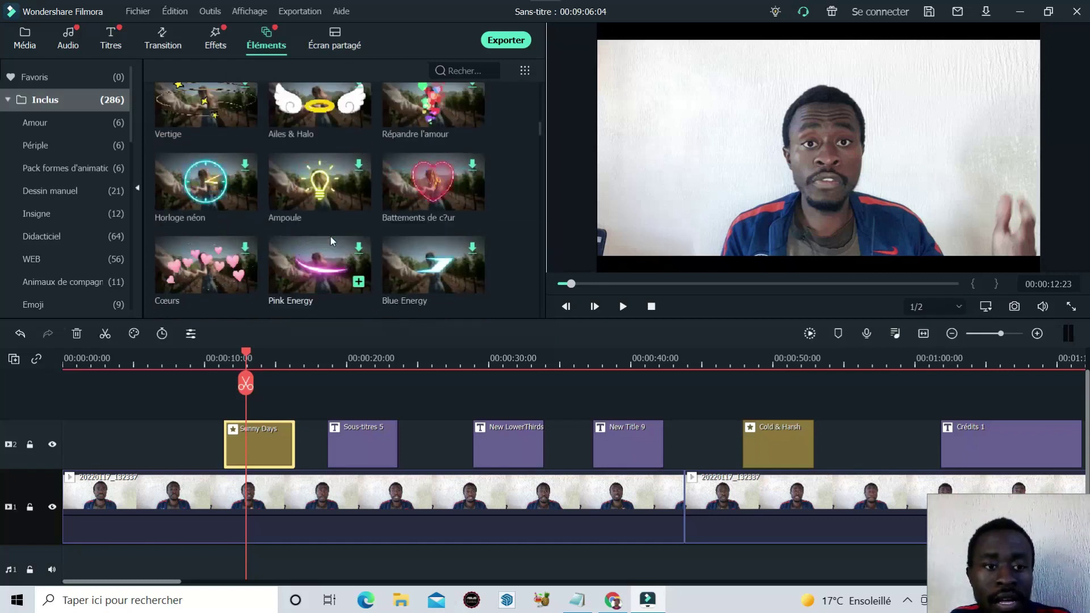
{"action": "scroll", "coordinate": [331, 236], "scroll_direction": "down", "scroll_amount": 10}
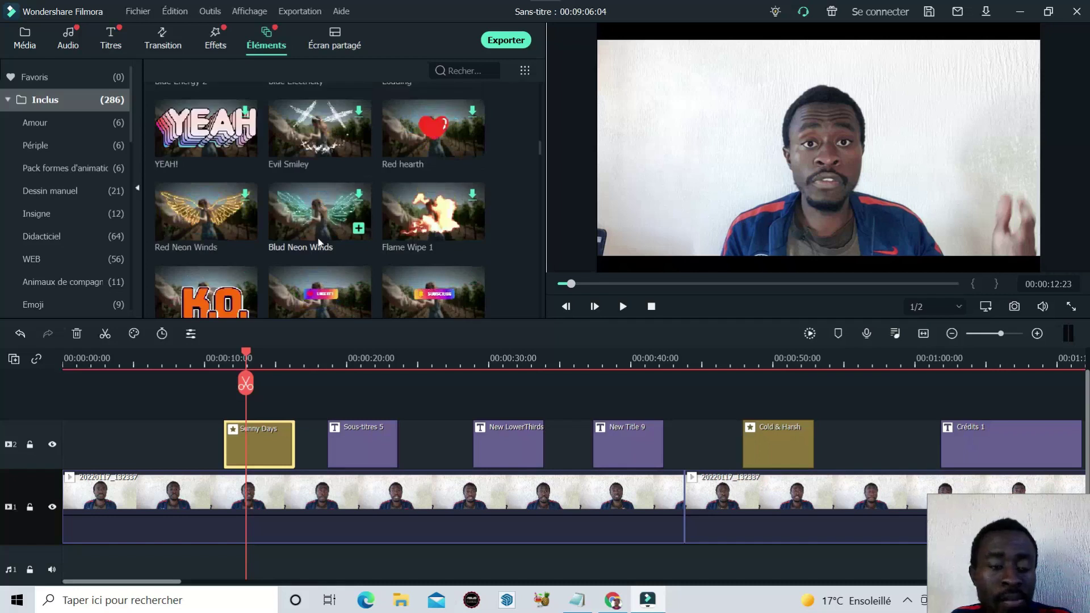
{"action": "scroll", "coordinate": [321, 241], "scroll_direction": "down", "scroll_amount": 4}
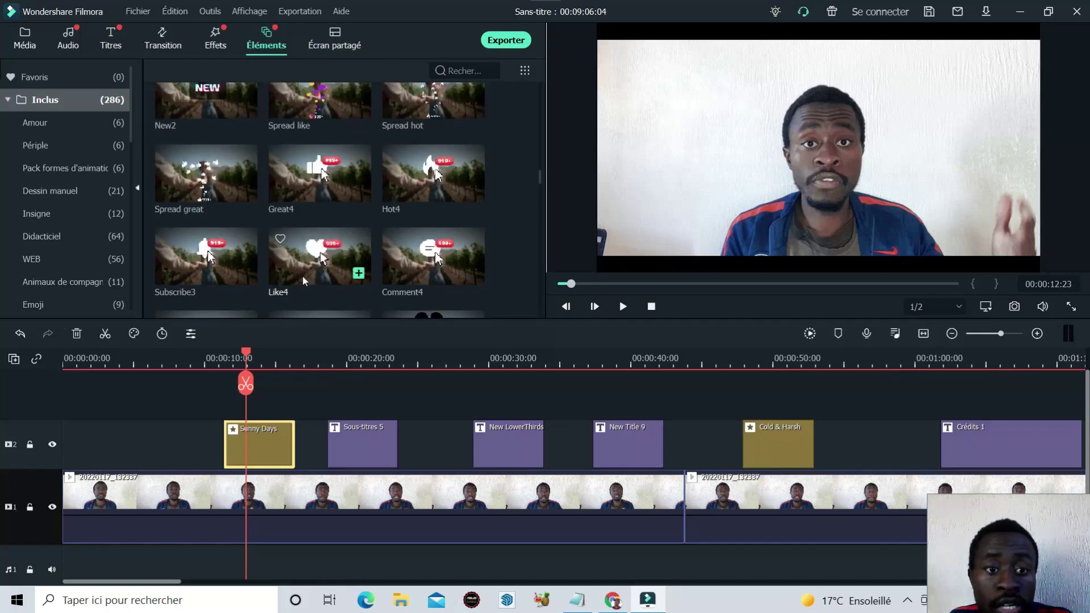
{"action": "left_click_drag", "start_coordinate": [335, 238], "coordinate": [411, 439]}
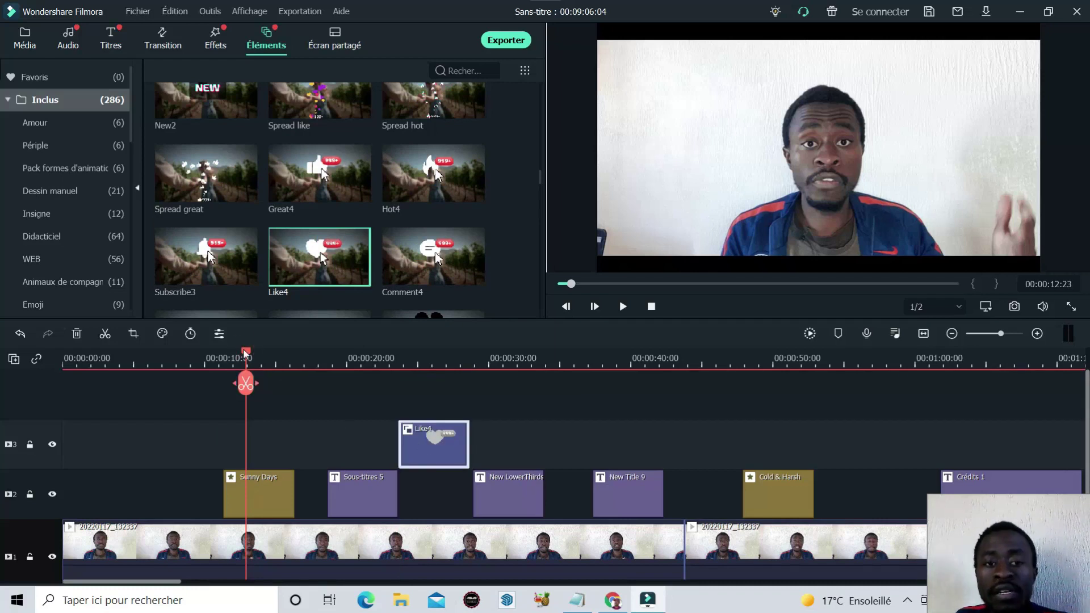
Move the Sous-titres 5 title to about 00:00:16 and the Sunny Days effect to about 00:00:06 on the timeline
{"action": "left_click", "coordinate": [345, 490]}
{"action": "left_click_drag", "start_coordinate": [329, 488], "coordinate": [200, 484]}
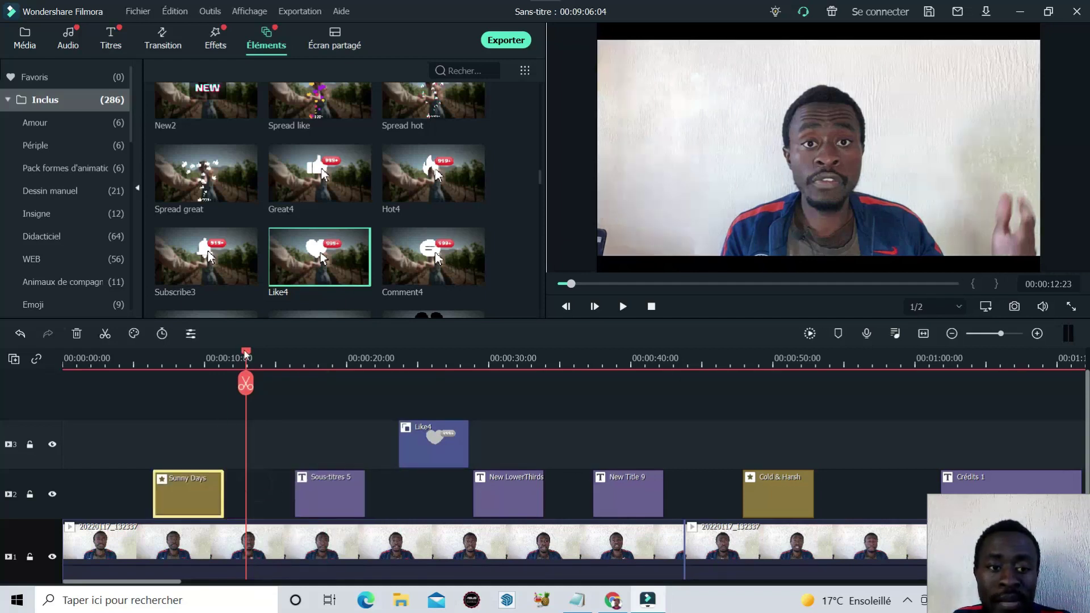
Play from 00:00:22:22 into the Like4 clip to view the element's animation over the video
{"action": "left_click_drag", "start_coordinate": [246, 354], "coordinate": [387, 355]}
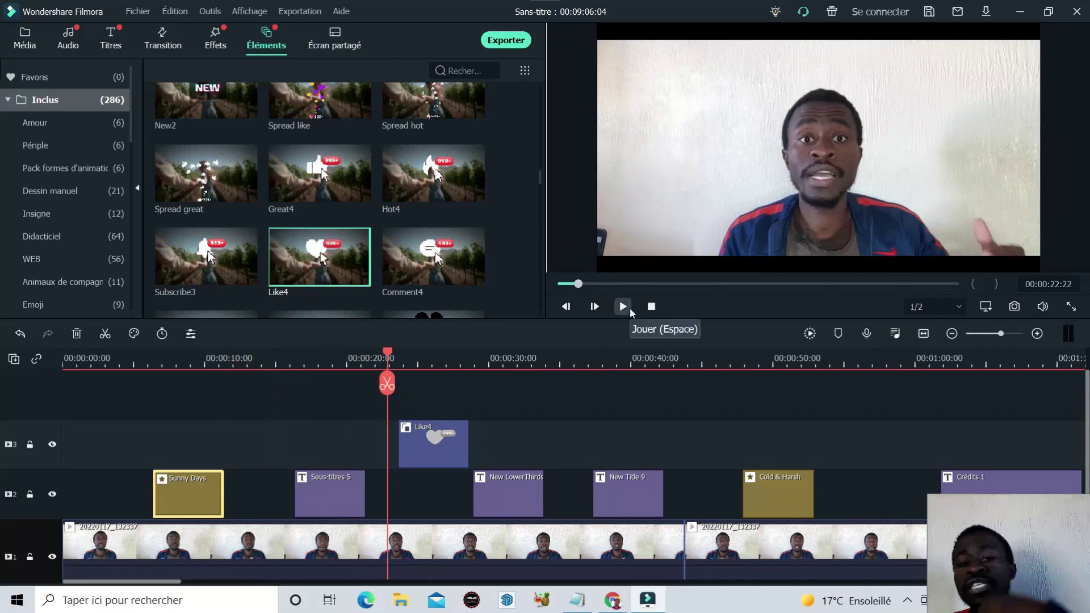
{"action": "left_click", "coordinate": [629, 308]}
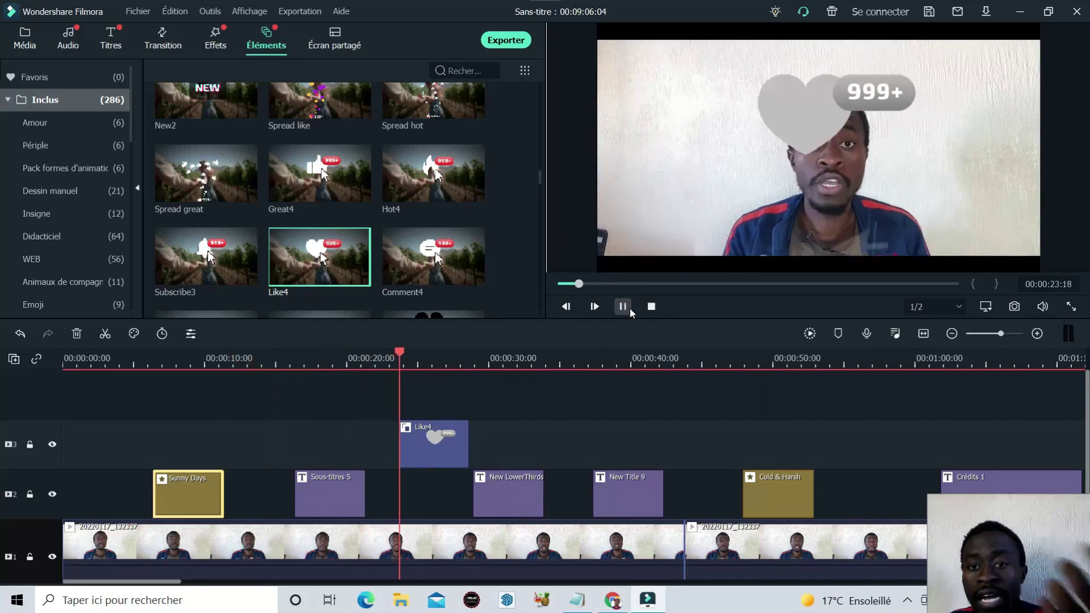
{"action": "left_click", "coordinate": [629, 308]}
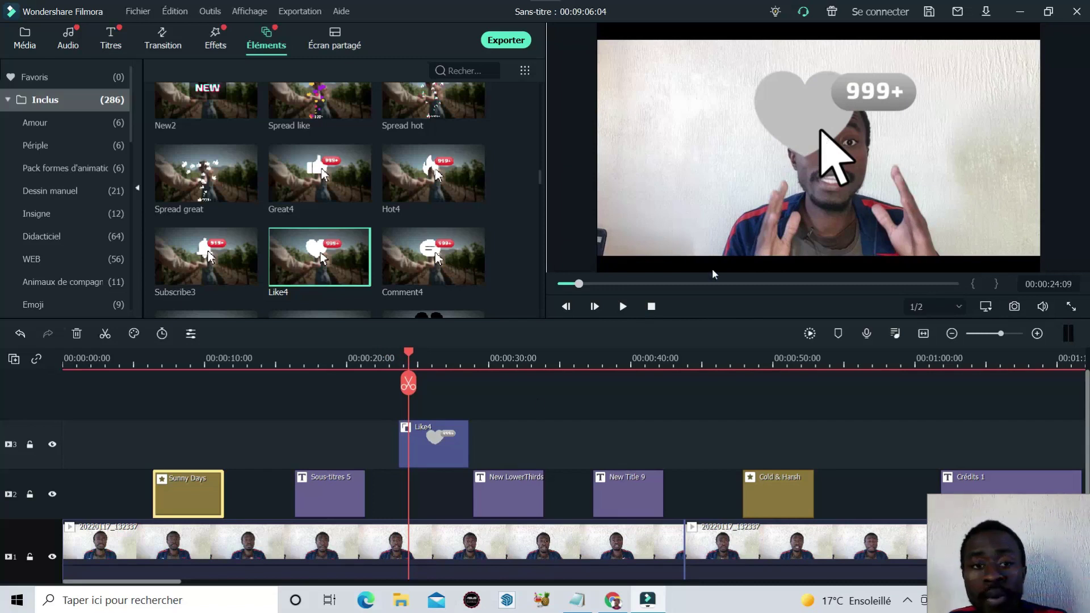
Look through the included elements again from the first item to the final Avion and Couper items
{"action": "scroll", "coordinate": [257, 209], "scroll_direction": "down", "scroll_amount": 10}
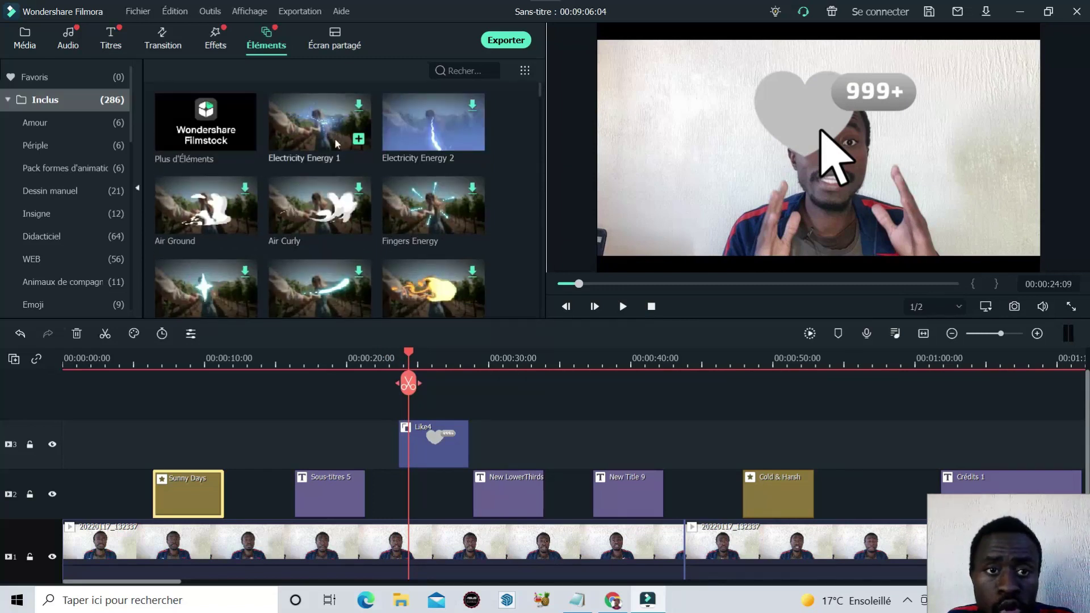
{"action": "scroll", "coordinate": [341, 172], "scroll_direction": "down", "scroll_amount": 10}
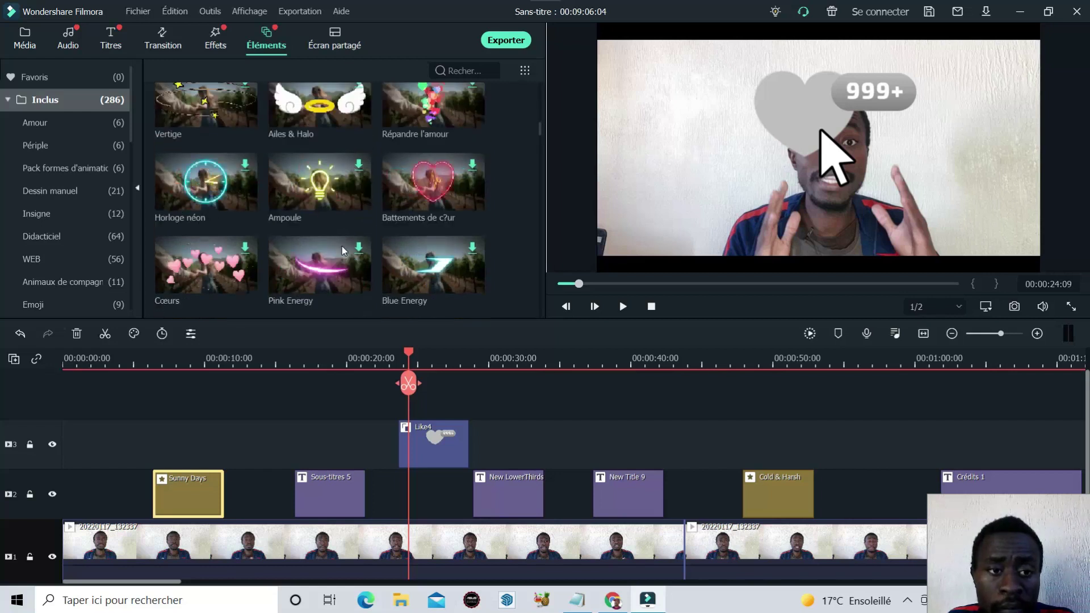
{"action": "scroll", "coordinate": [342, 246], "scroll_direction": "down", "scroll_amount": 5}
{"action": "scroll", "coordinate": [339, 248], "scroll_direction": "down", "scroll_amount": 15}
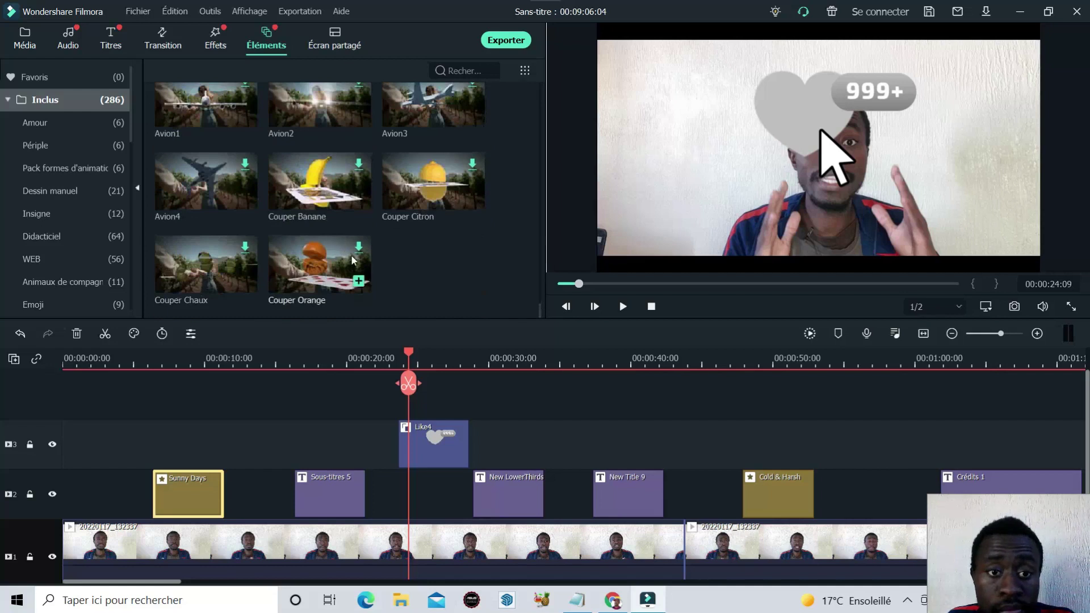
{"action": "scroll", "coordinate": [346, 255], "scroll_direction": "up", "scroll_amount": 3}
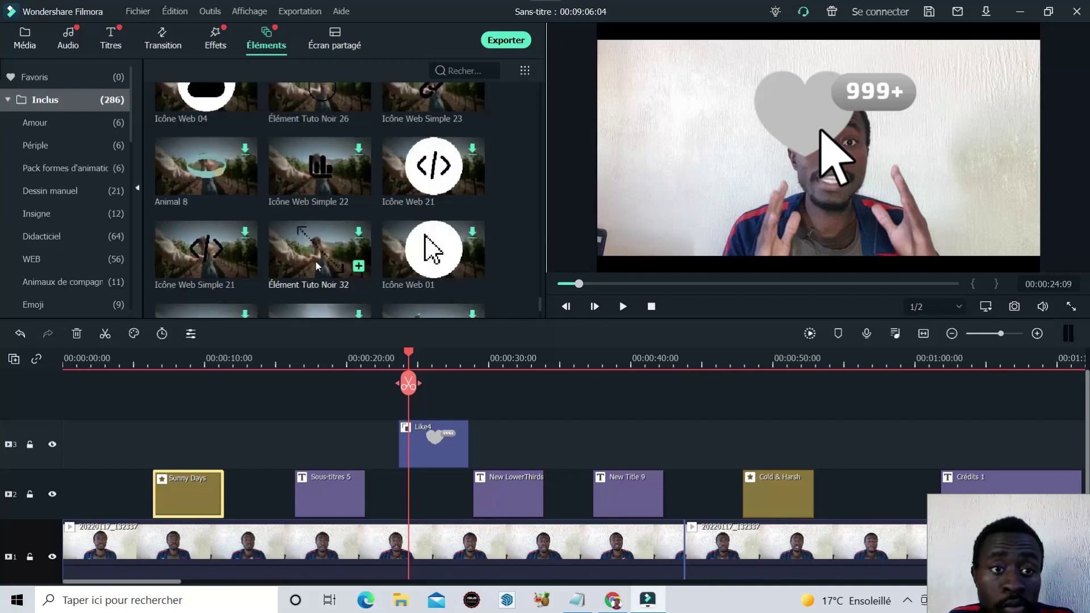
{"action": "scroll", "coordinate": [315, 259], "scroll_direction": "up", "scroll_amount": 3}
{"action": "scroll", "coordinate": [316, 265], "scroll_direction": "down", "scroll_amount": 10}
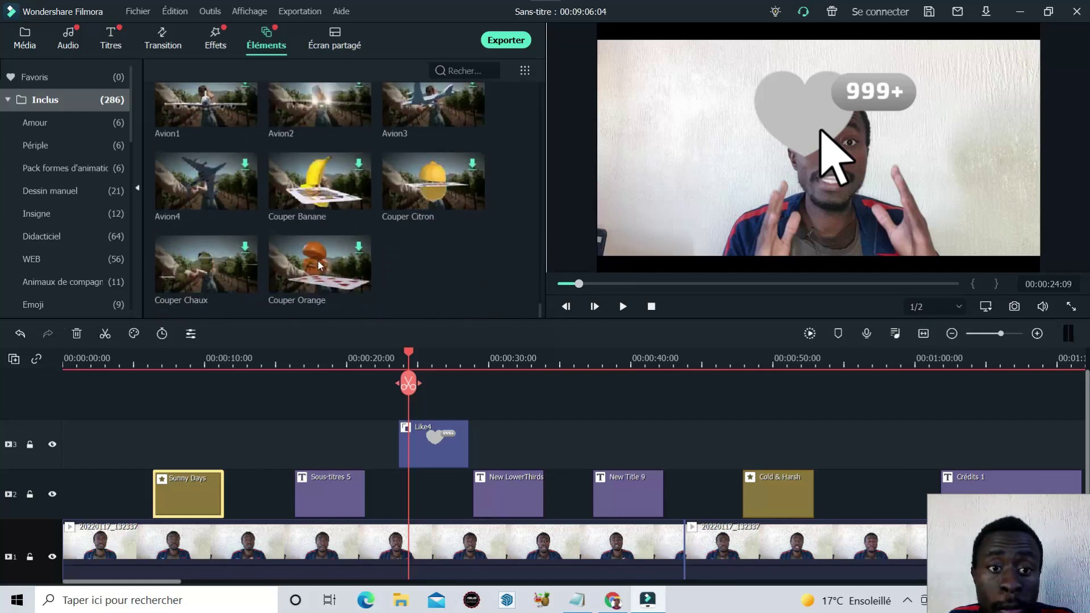
Add the Icône Web 17 share icon on a new track above Like4 at about 00:00:11
{"action": "scroll", "coordinate": [318, 260], "scroll_direction": "up", "scroll_amount": 5}
{"action": "scroll", "coordinate": [332, 215], "scroll_direction": "up", "scroll_amount": 3}
{"action": "scroll", "coordinate": [332, 215], "scroll_direction": "down", "scroll_amount": 6}
{"action": "scroll", "coordinate": [333, 220], "scroll_direction": "up", "scroll_amount": 3}
{"action": "scroll", "coordinate": [334, 220], "scroll_direction": "down", "scroll_amount": 2}
{"action": "scroll", "coordinate": [340, 204], "scroll_direction": "up", "scroll_amount": 2}
{"action": "mouse_move", "coordinate": [407, 144]}
{"action": "left_click_drag", "start_coordinate": [357, 153], "coordinate": [266, 417]}
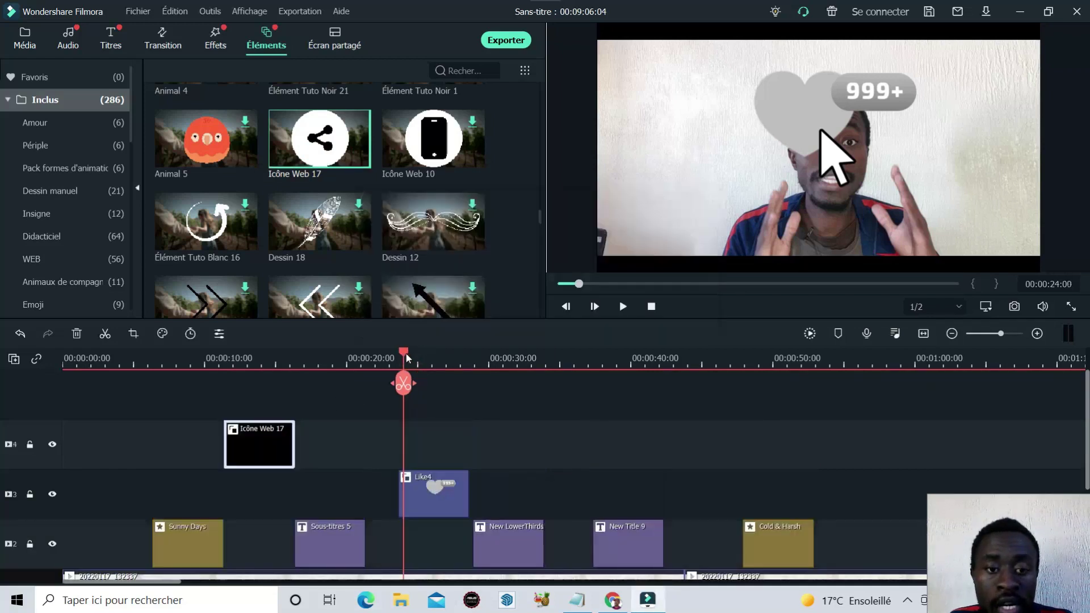
Play the start of the Icône Web 17 clip, stopping at about 00:00:12, to view the share icon over the video
{"action": "left_click_drag", "start_coordinate": [407, 353], "coordinate": [174, 364]}
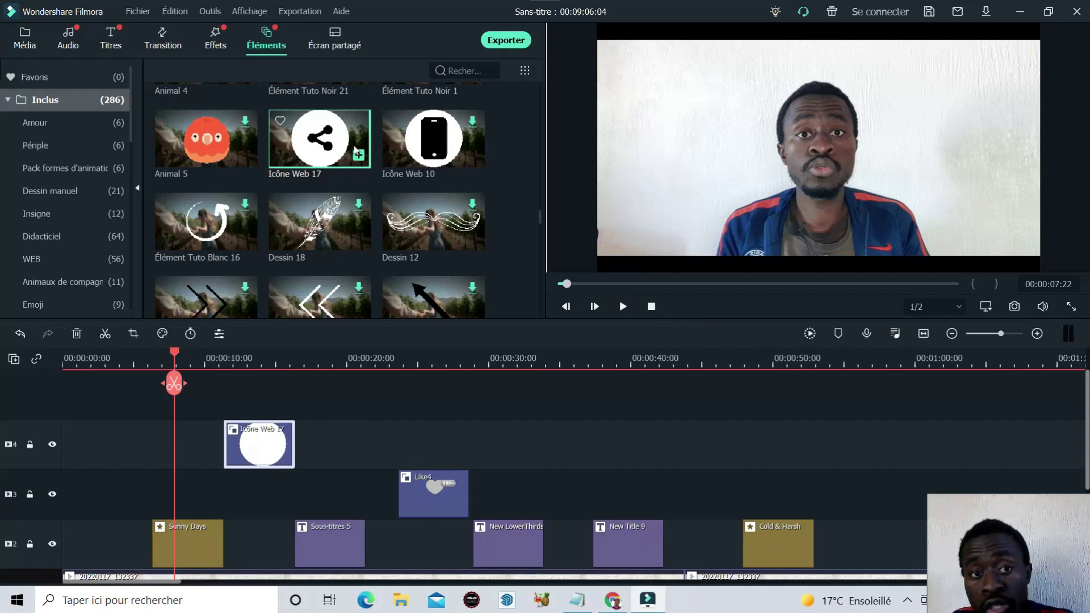
{"action": "left_click_drag", "start_coordinate": [174, 353], "coordinate": [221, 364]}
{"action": "left_click", "coordinate": [627, 309]}
{"action": "left_click", "coordinate": [627, 308]}
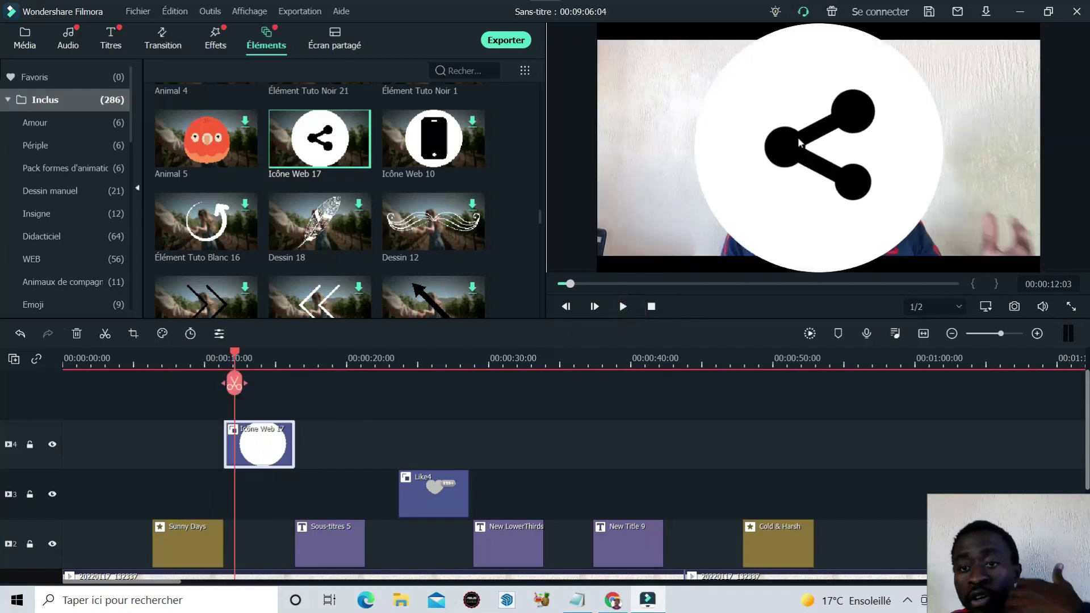
Shrink and reposition the share icon over the video, and play its clip through to about 00:00:17
{"action": "left_click", "coordinate": [846, 136]}
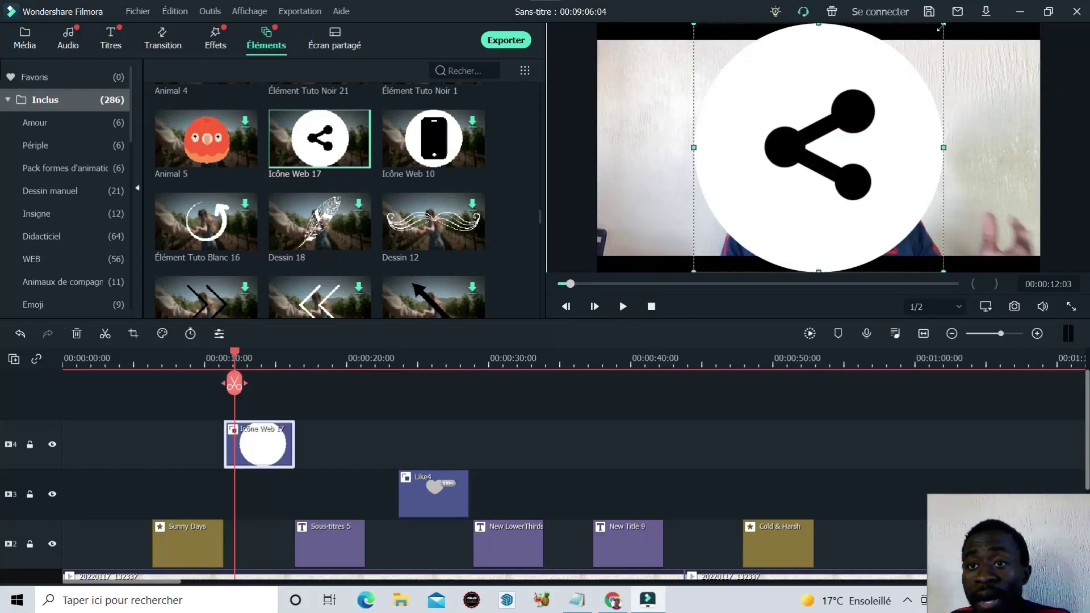
{"action": "left_click_drag", "start_coordinate": [883, 90], "coordinate": [685, 108]}
{"action": "left_click_drag", "start_coordinate": [724, 64], "coordinate": [687, 101]}
{"action": "left_click", "coordinate": [627, 306]}
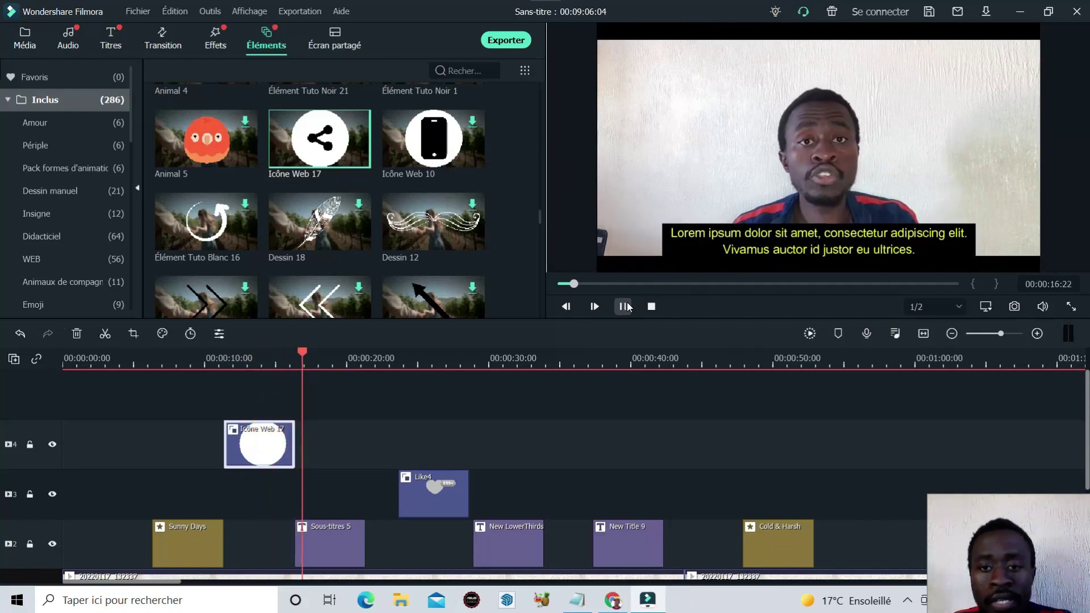
{"action": "left_click", "coordinate": [626, 306]}
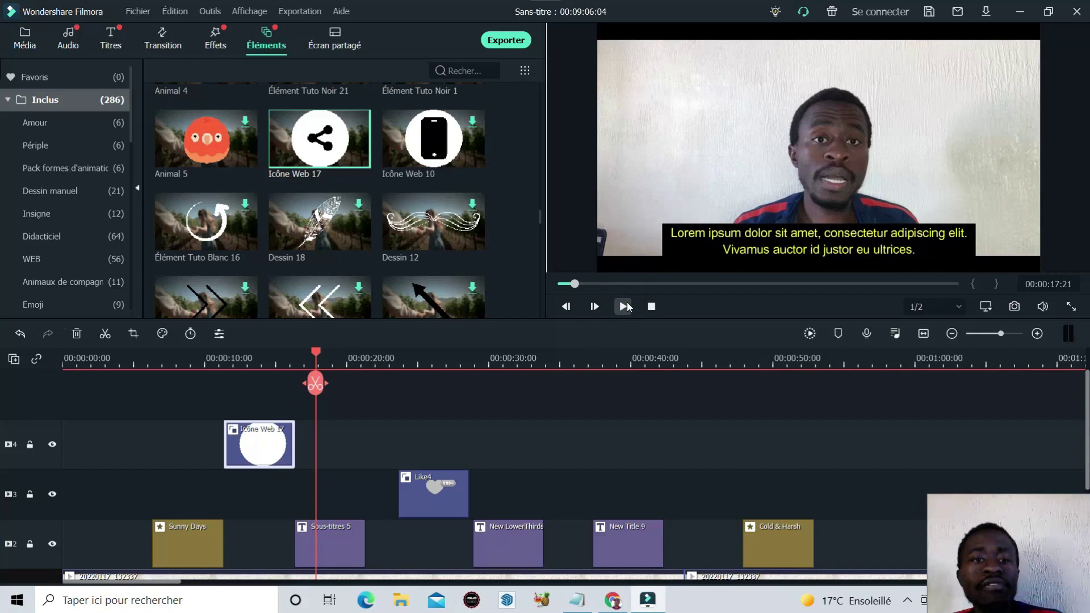
Open the split-screen templates and preview the layout with three slanted panels
{"action": "scroll", "coordinate": [454, 290], "scroll_direction": "down", "scroll_amount": 5}
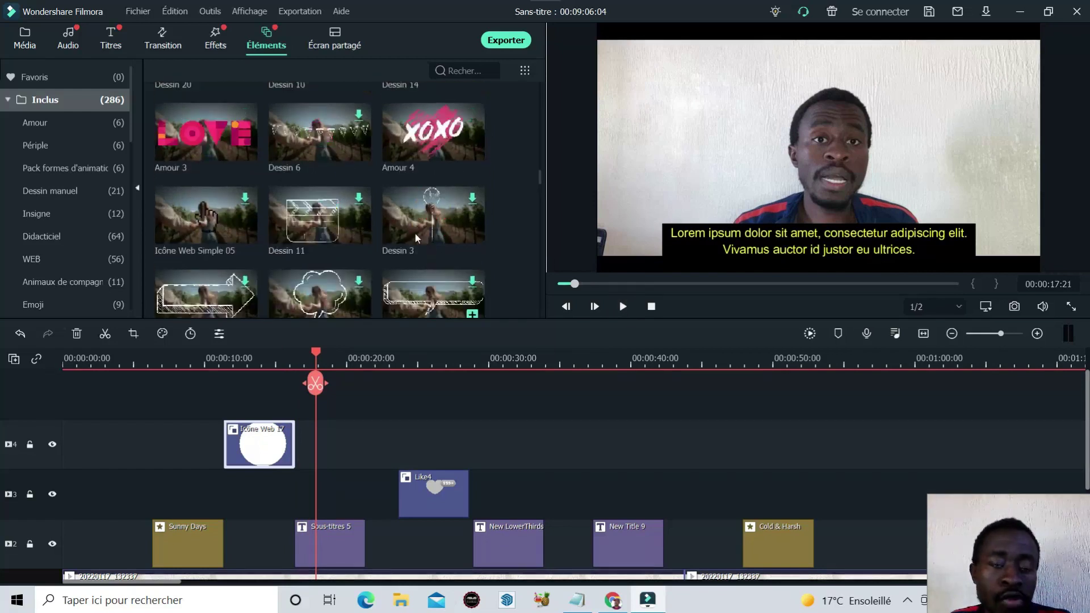
{"action": "scroll", "coordinate": [415, 233], "scroll_direction": "down", "scroll_amount": 3}
{"action": "left_click", "coordinate": [334, 40]}
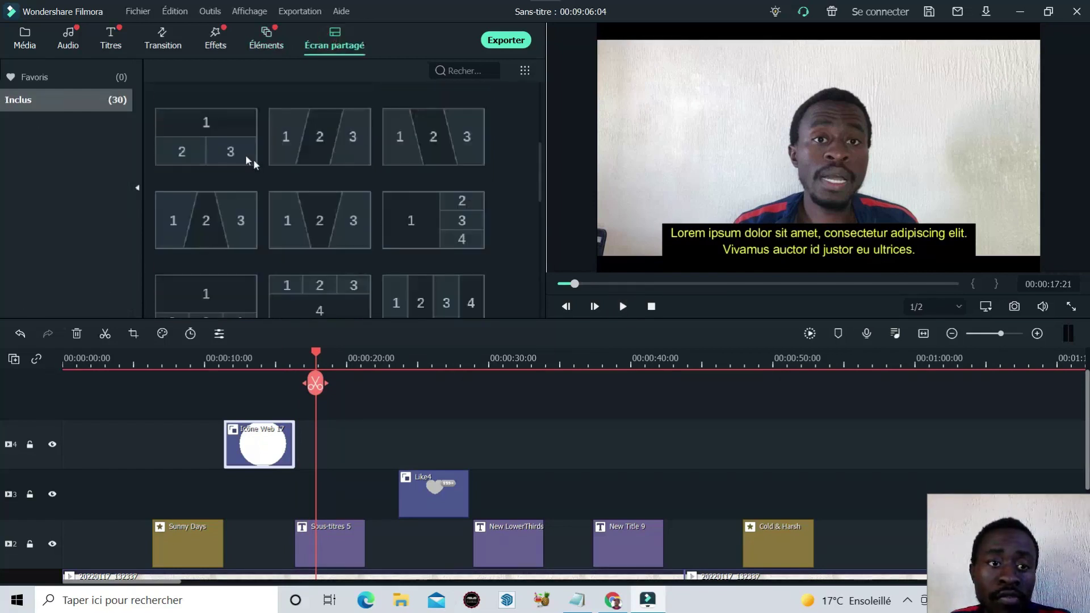
{"action": "left_click", "coordinate": [319, 134]}
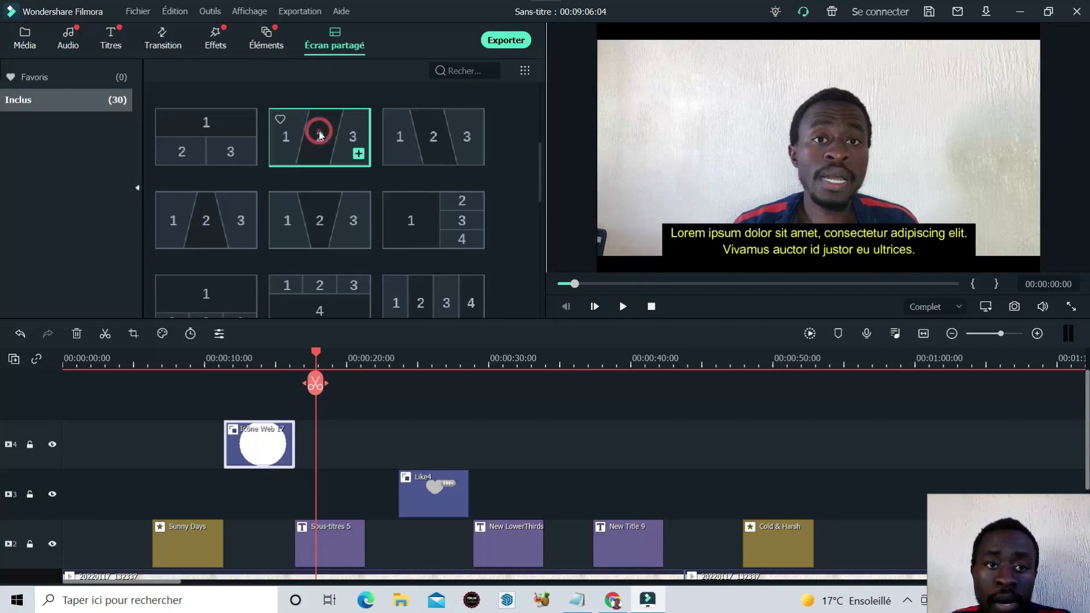
{"action": "left_click", "coordinate": [623, 306]}
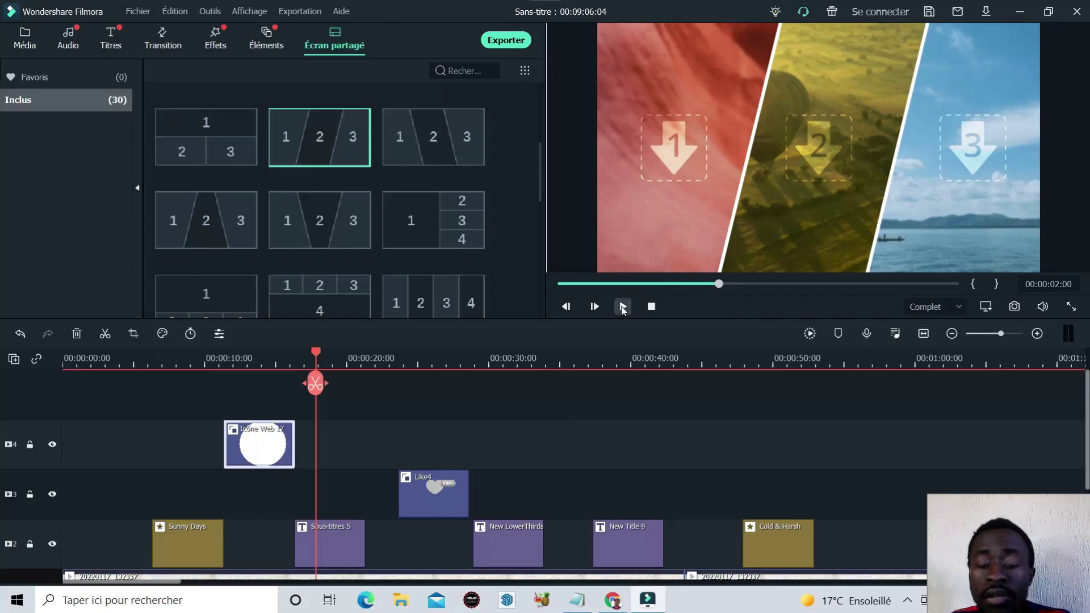
Add the two-panel side-by-side split-screen template to track 2 at 00:00:01:16
{"action": "scroll", "coordinate": [386, 448], "scroll_direction": "down", "scroll_amount": 2}
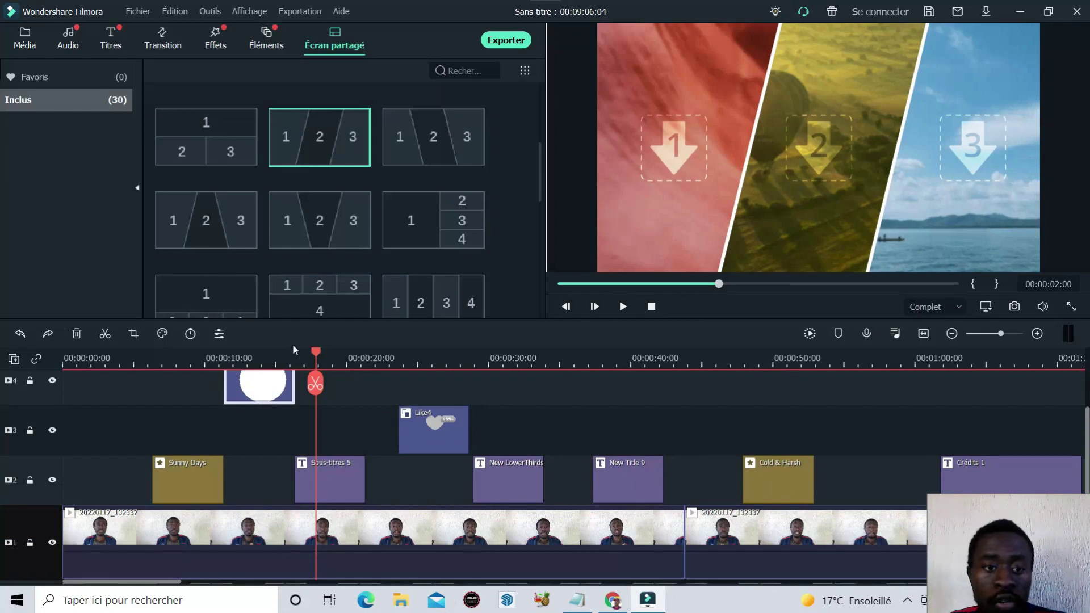
{"action": "left_click_drag", "start_coordinate": [316, 355], "coordinate": [85, 356]}
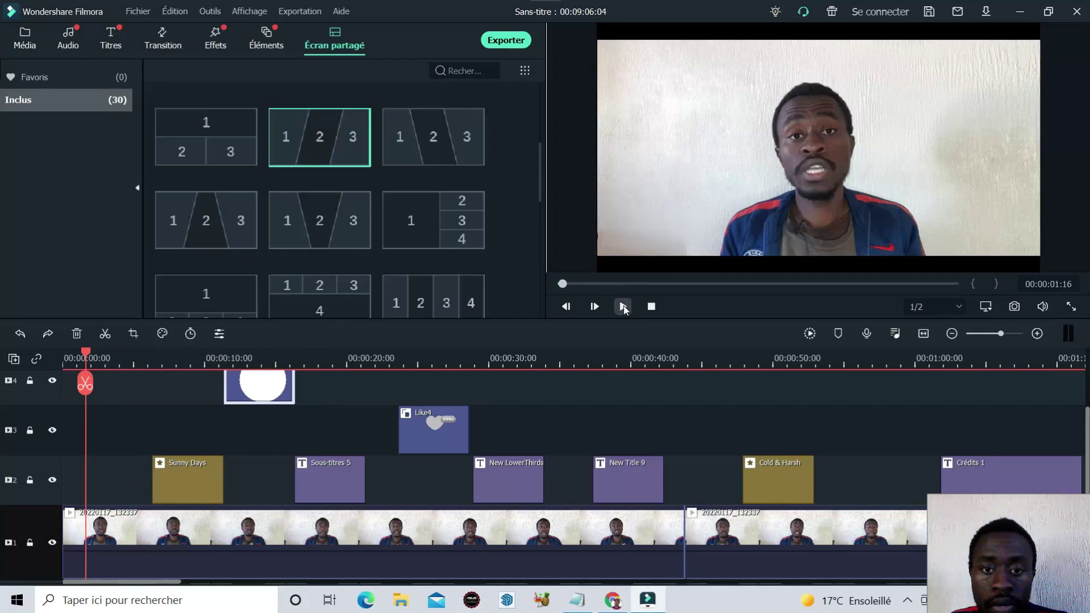
{"action": "mouse_move", "coordinate": [278, 134]}
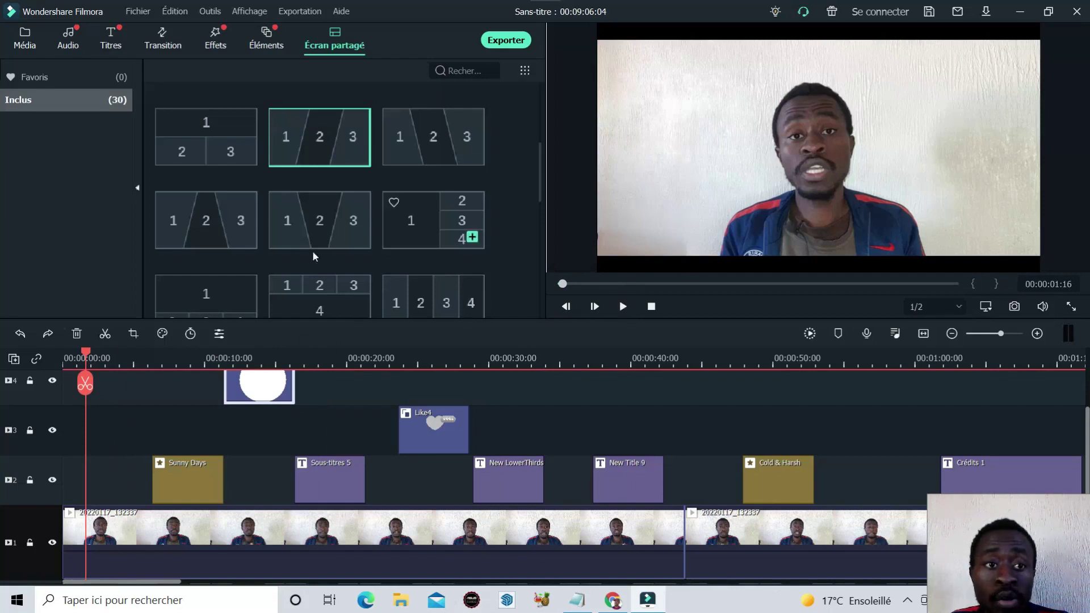
{"action": "scroll", "coordinate": [364, 183], "scroll_direction": "down", "scroll_amount": 3}
{"action": "scroll", "coordinate": [363, 183], "scroll_direction": "up", "scroll_amount": 3}
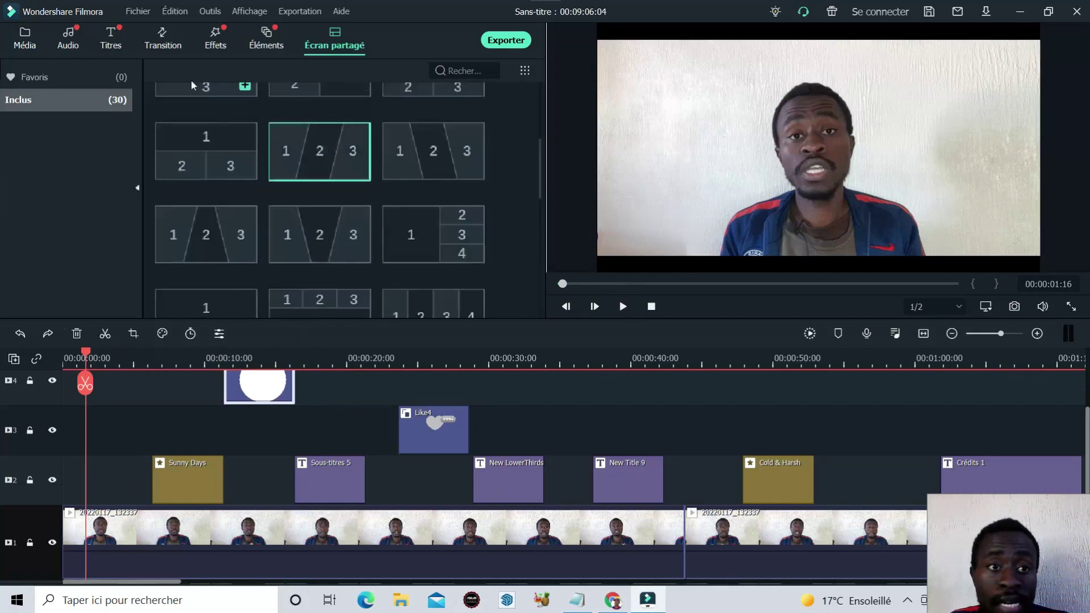
{"action": "mouse_move", "coordinate": [244, 189]}
{"action": "left_click_drag", "start_coordinate": [331, 121], "coordinate": [100, 471]}
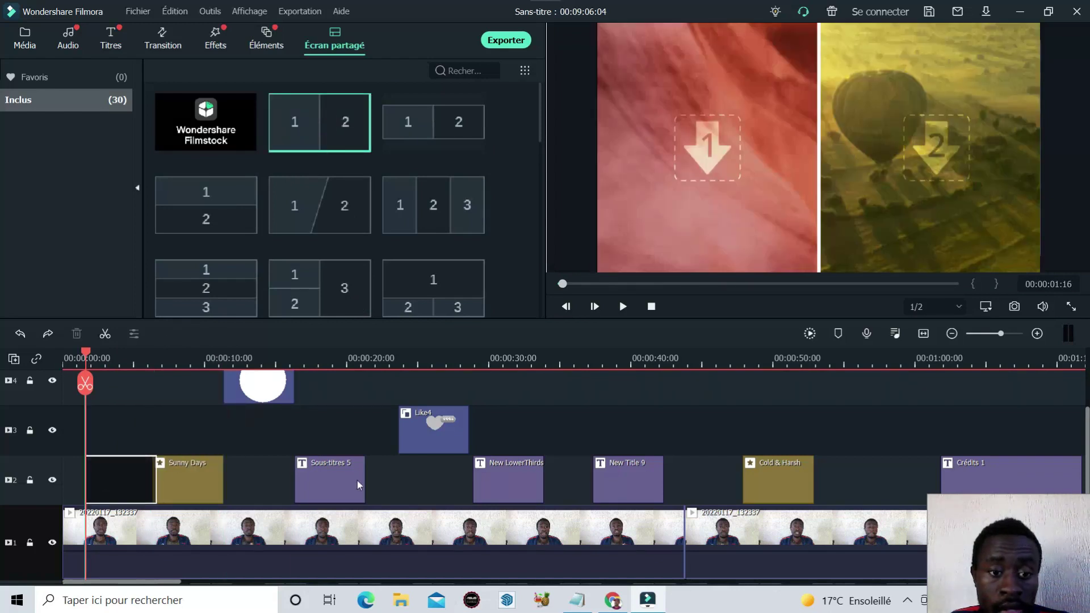
Move the Sous-titres 5 title to about 00:00:21 and the Sunny Days effect to about 00:00:13 on track 2
{"action": "double_click", "coordinate": [356, 479]}
{"action": "left_click_drag", "start_coordinate": [346, 479], "coordinate": [417, 479]}
{"action": "left_click_drag", "start_coordinate": [180, 478], "coordinate": [273, 476]}
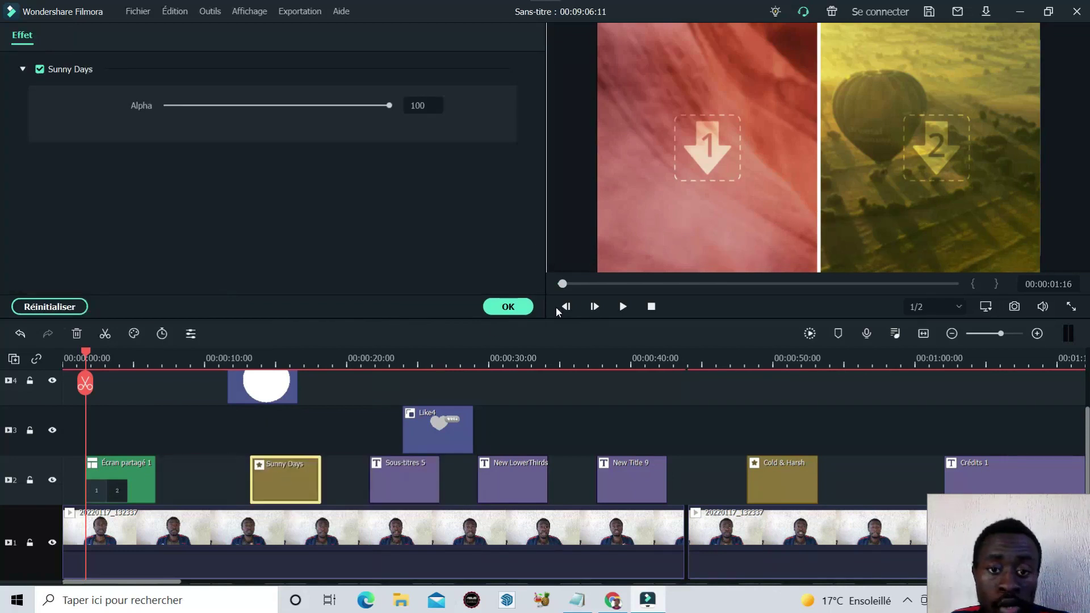
Play briefly into the split-screen clip and fill both of its panels with the 20220117_132337 video
{"action": "left_click", "coordinate": [622, 306]}
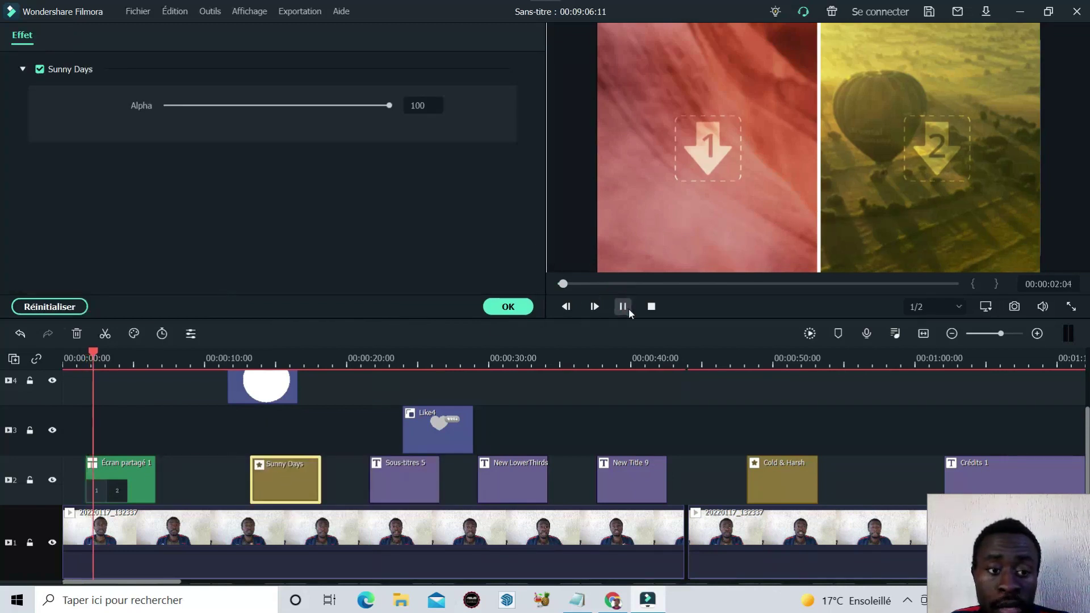
{"action": "left_click", "coordinate": [734, 202]}
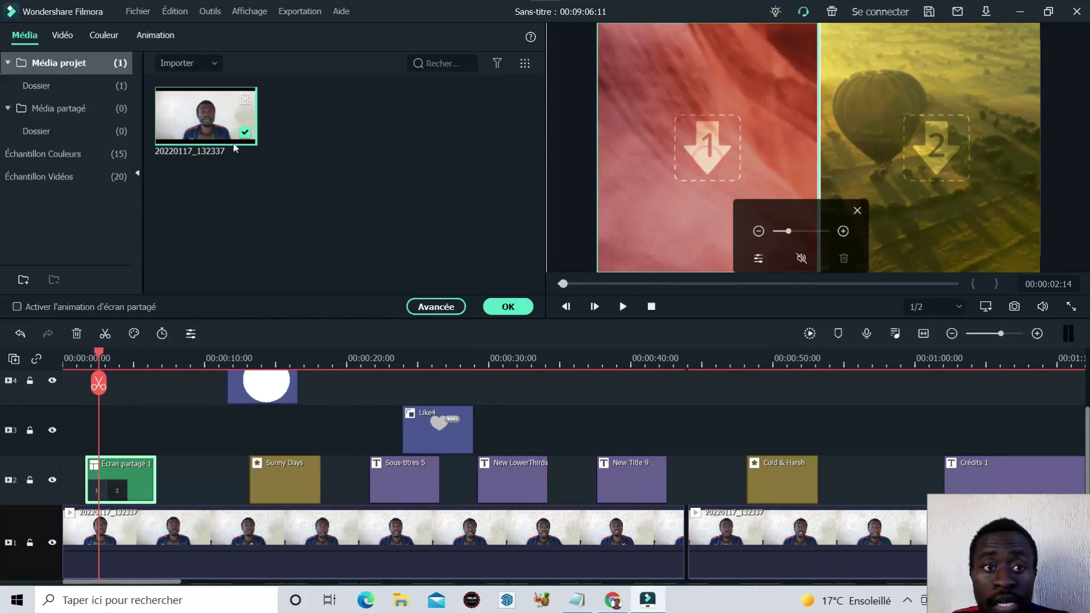
{"action": "left_click", "coordinate": [710, 164]}
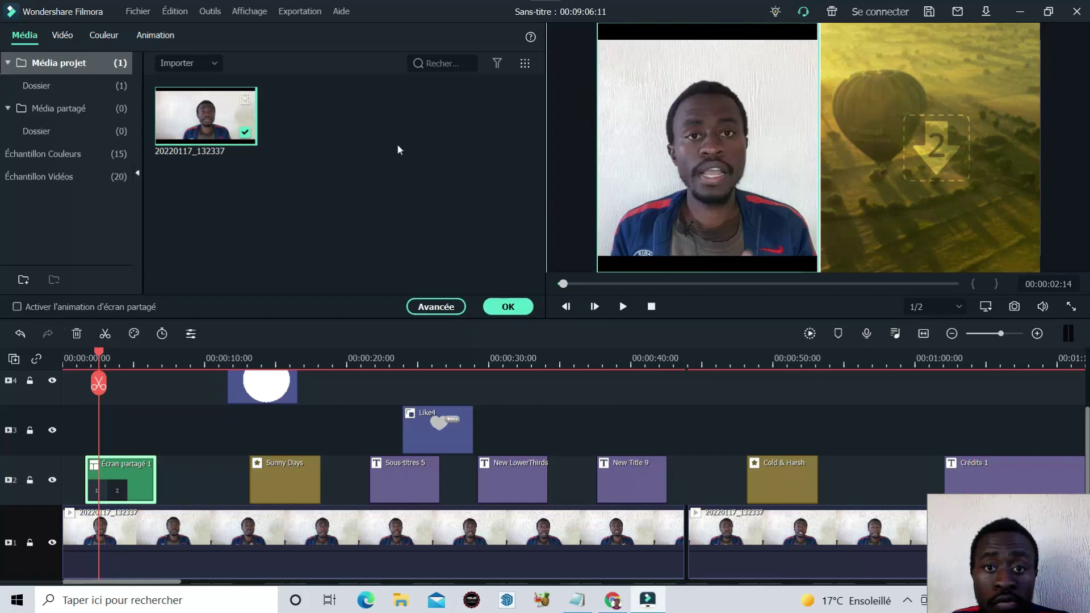
{"action": "left_click", "coordinate": [874, 147]}
{"action": "left_click", "coordinate": [859, 149]}
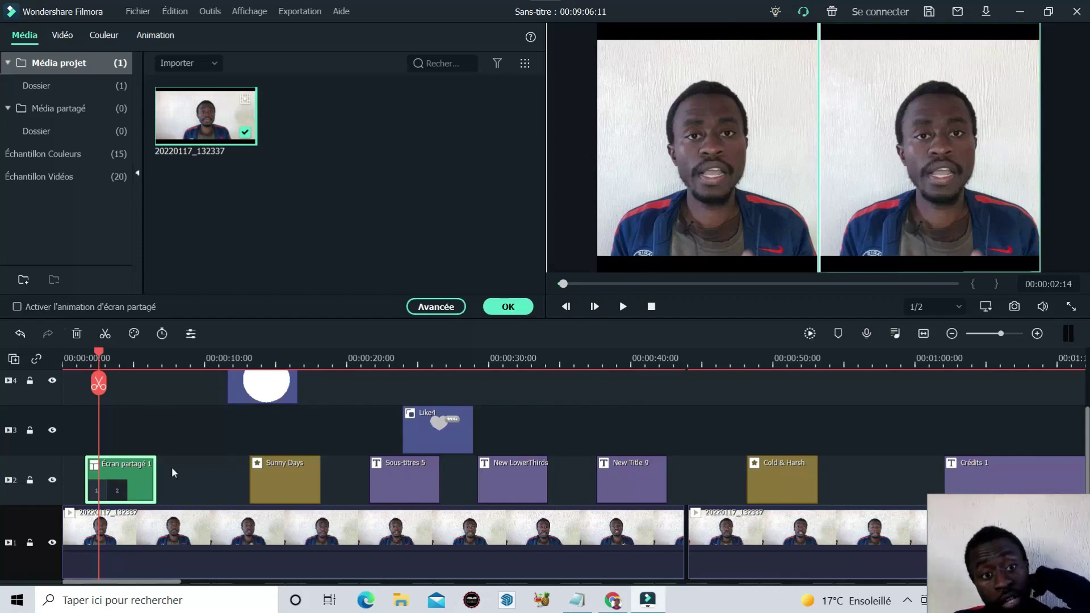
Play from 00:00:01:02 into the split-screen clip, stopping at about 00:00:02, to view both filled panels
{"action": "left_click", "coordinate": [89, 357]}
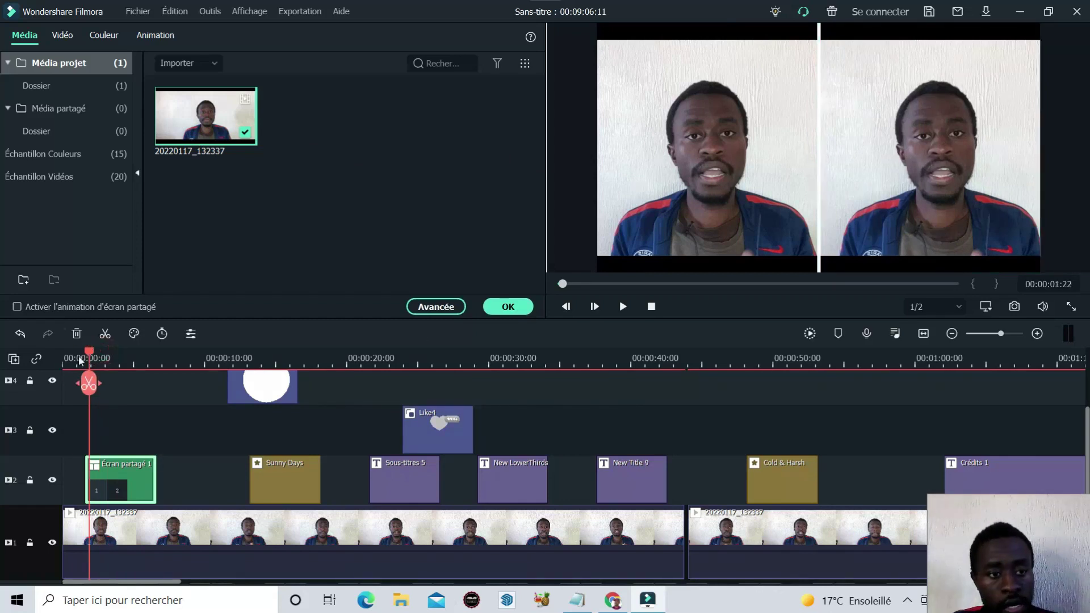
{"action": "left_click", "coordinate": [78, 358]}
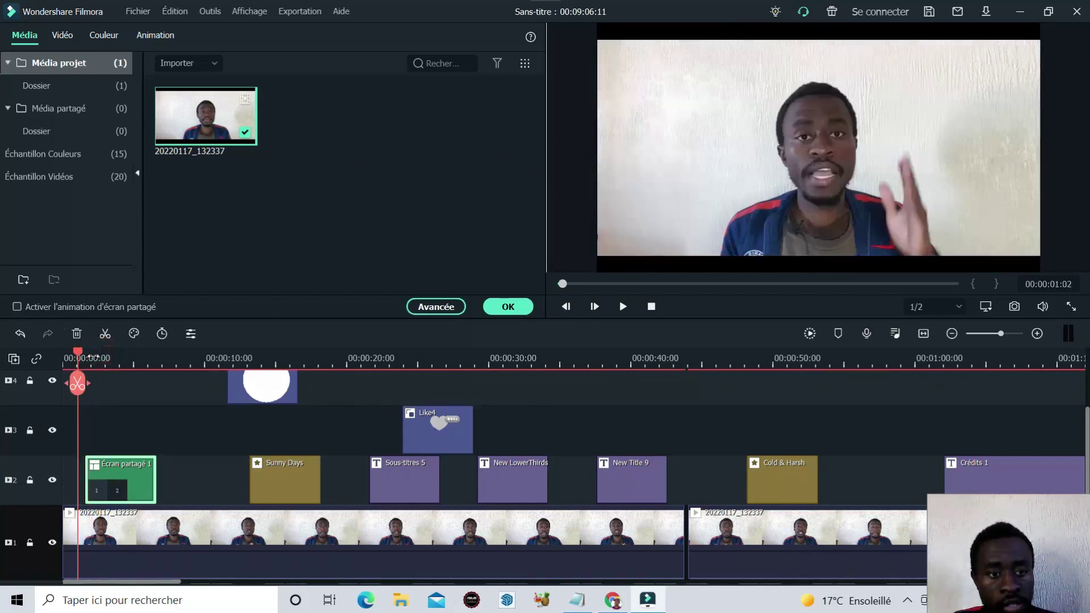
{"action": "left_click", "coordinate": [626, 306]}
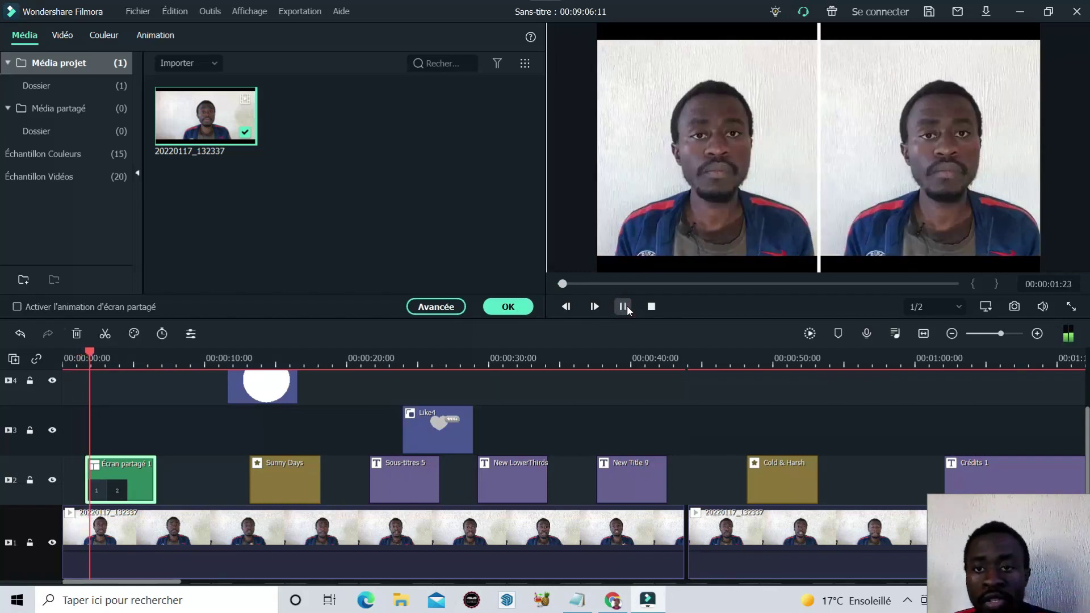
{"action": "left_click", "coordinate": [627, 306]}
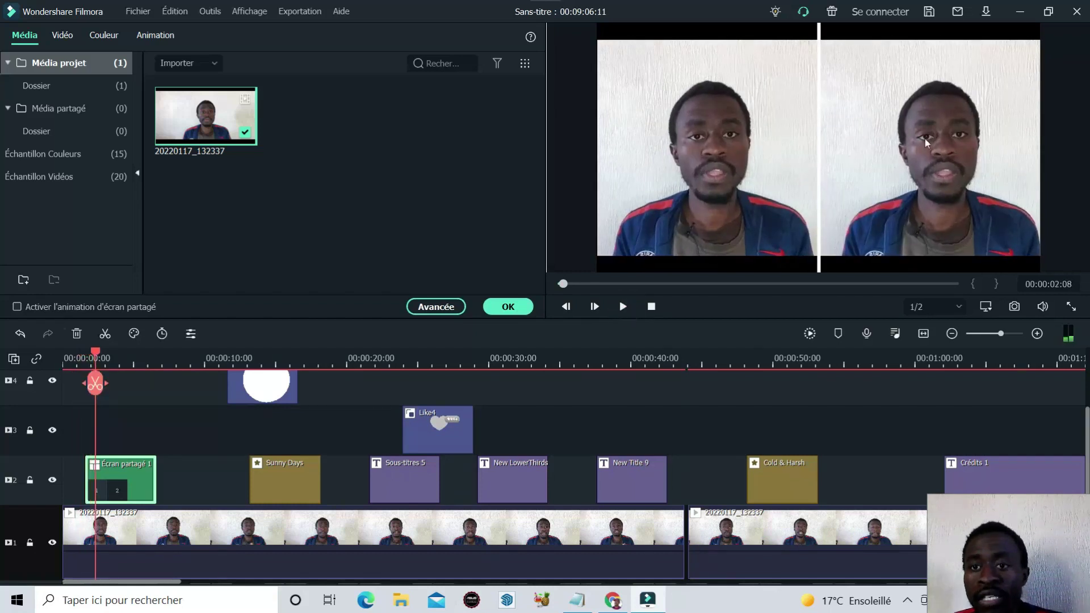
Import the image 2022-01-06_12h01_57 (2) from the Vidéos folder into the project media
{"action": "double_click", "coordinate": [364, 142]}
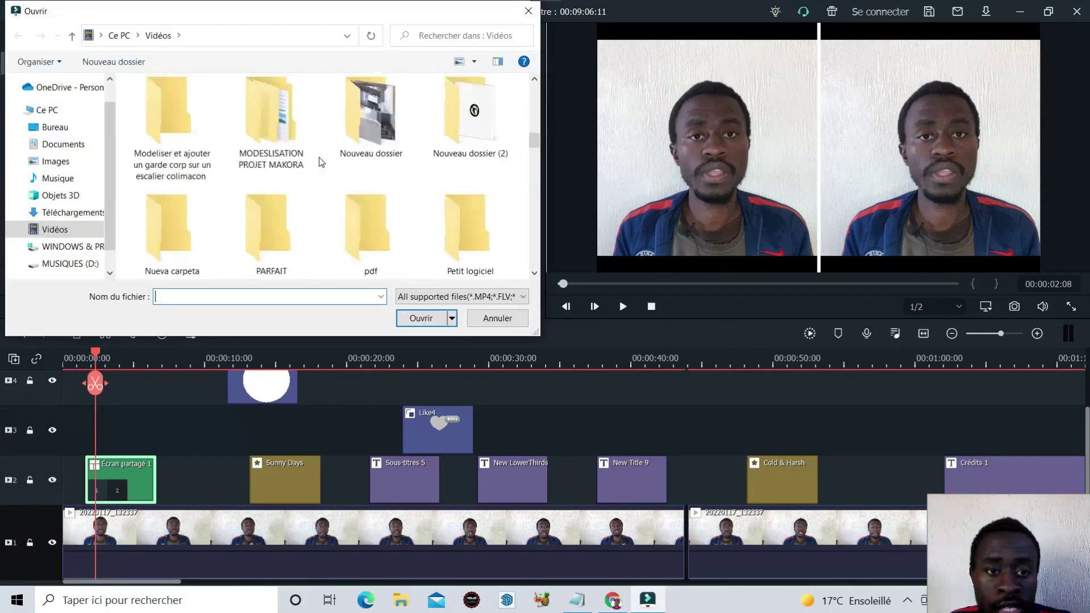
{"action": "scroll", "coordinate": [319, 157], "scroll_direction": "down", "scroll_amount": 10}
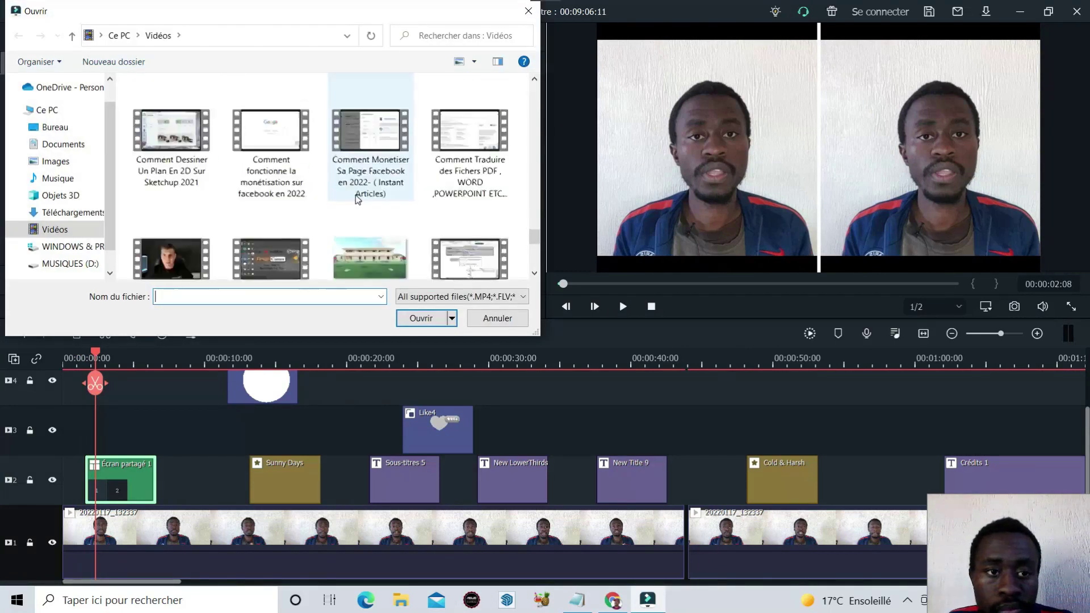
{"action": "scroll", "coordinate": [357, 198], "scroll_direction": "up", "scroll_amount": 2}
{"action": "scroll", "coordinate": [391, 189], "scroll_direction": "down", "scroll_amount": 1}
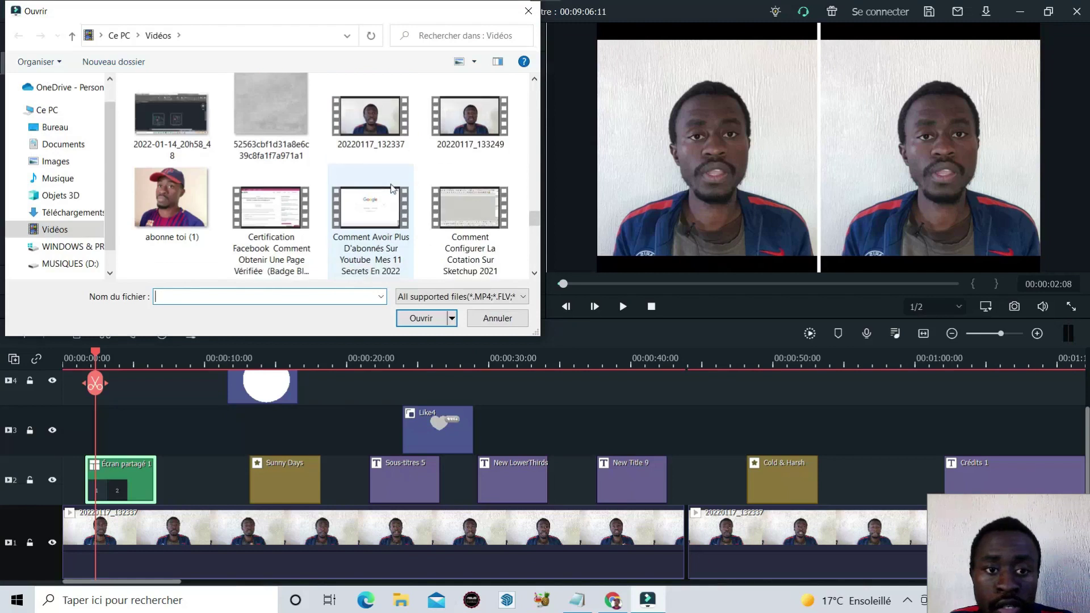
{"action": "scroll", "coordinate": [391, 189], "scroll_direction": "down", "scroll_amount": 1}
{"action": "scroll", "coordinate": [386, 199], "scroll_direction": "up", "scroll_amount": 4}
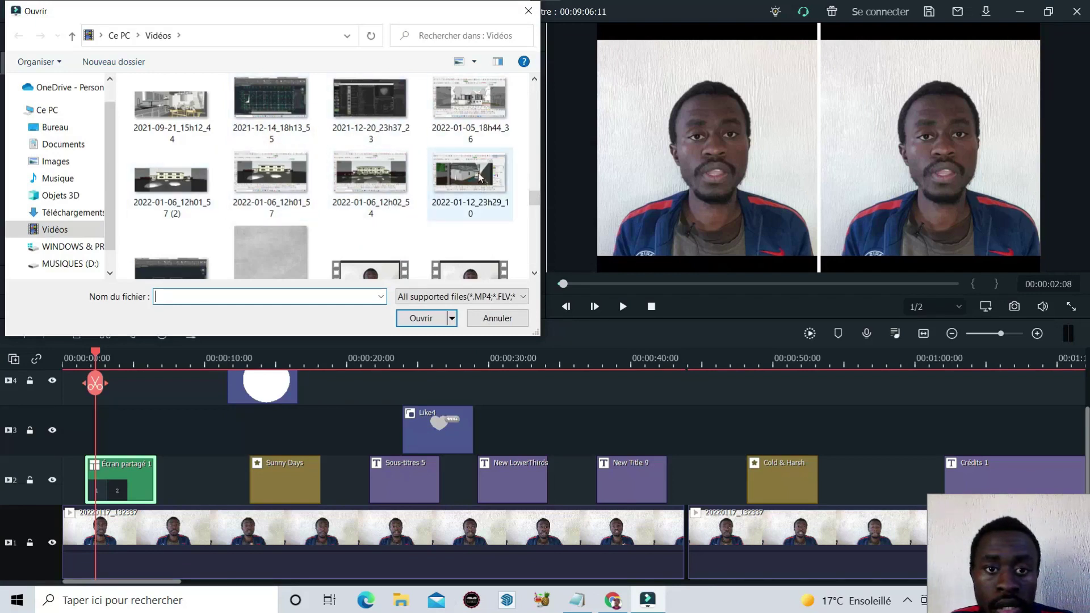
{"action": "left_click", "coordinate": [162, 176]}
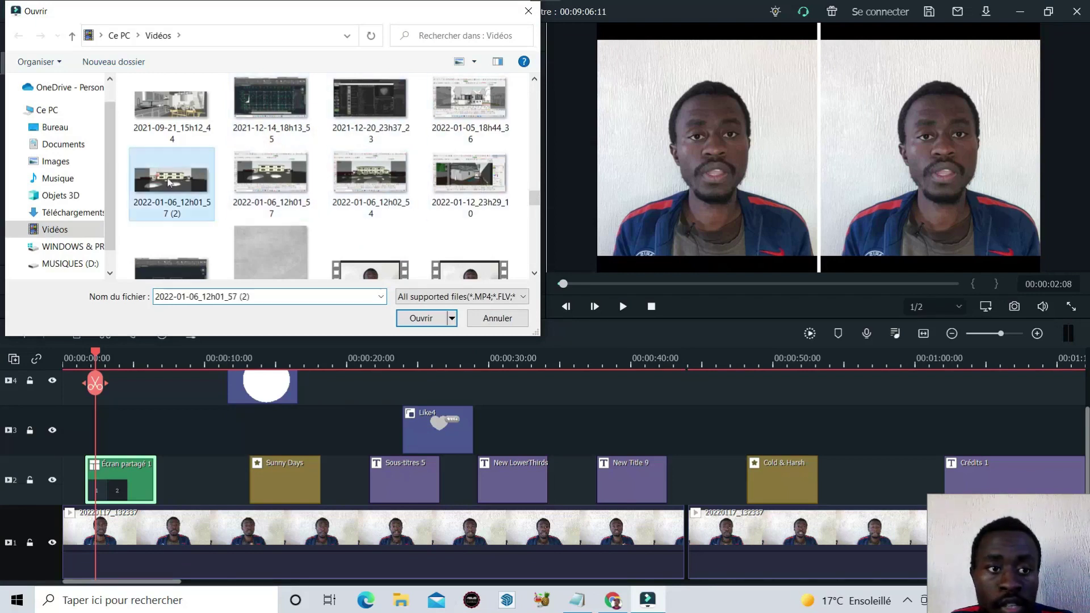
{"action": "left_click", "coordinate": [439, 321]}
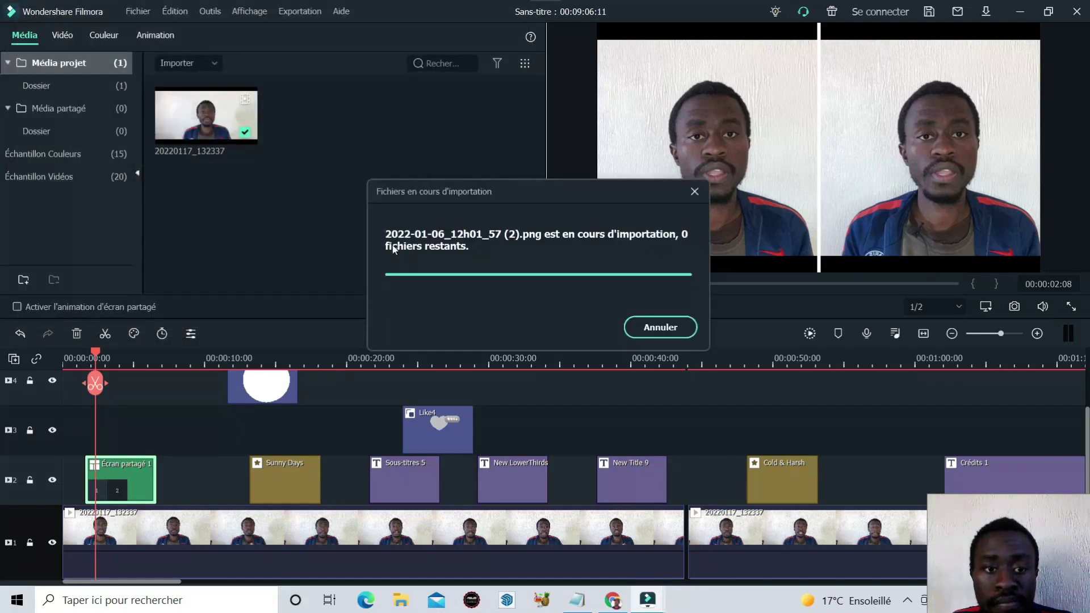
Place the imported building image in the split screen's second panel, and enlarge and reposition it to fill the panel
{"action": "left_click_drag", "start_coordinate": [319, 129], "coordinate": [866, 237]}
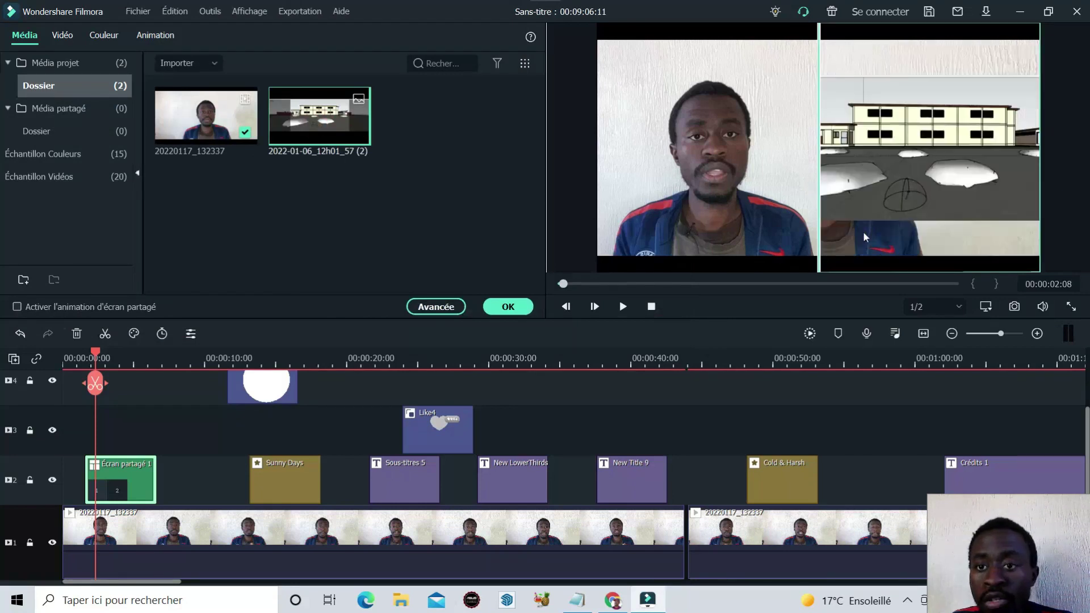
{"action": "left_click", "coordinate": [740, 179]}
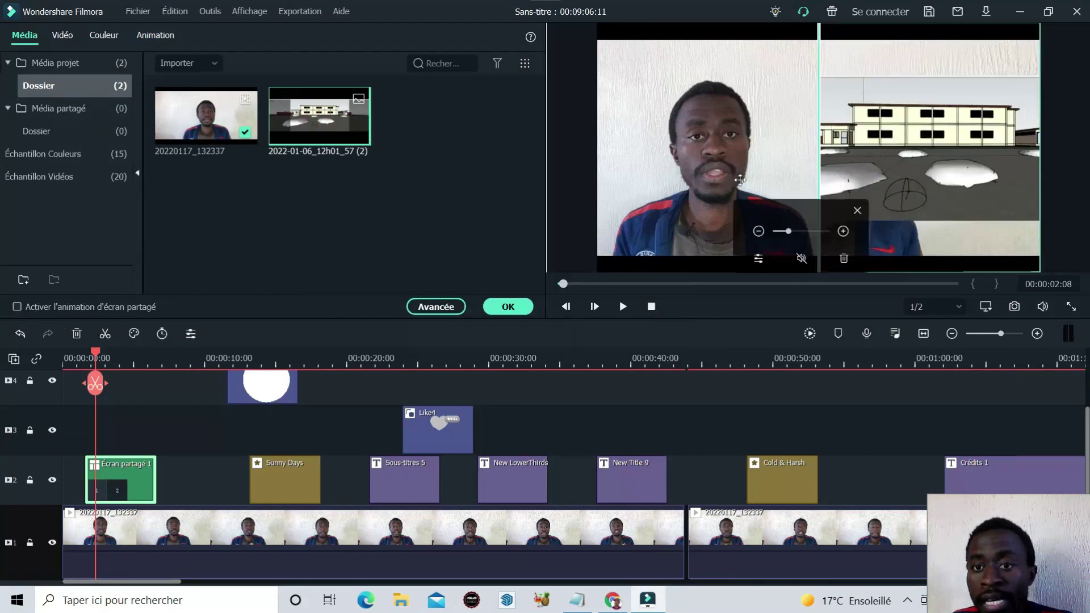
{"action": "left_click_drag", "start_coordinate": [812, 210], "coordinate": [916, 199]}
{"action": "left_click_drag", "start_coordinate": [869, 162], "coordinate": [928, 158]}
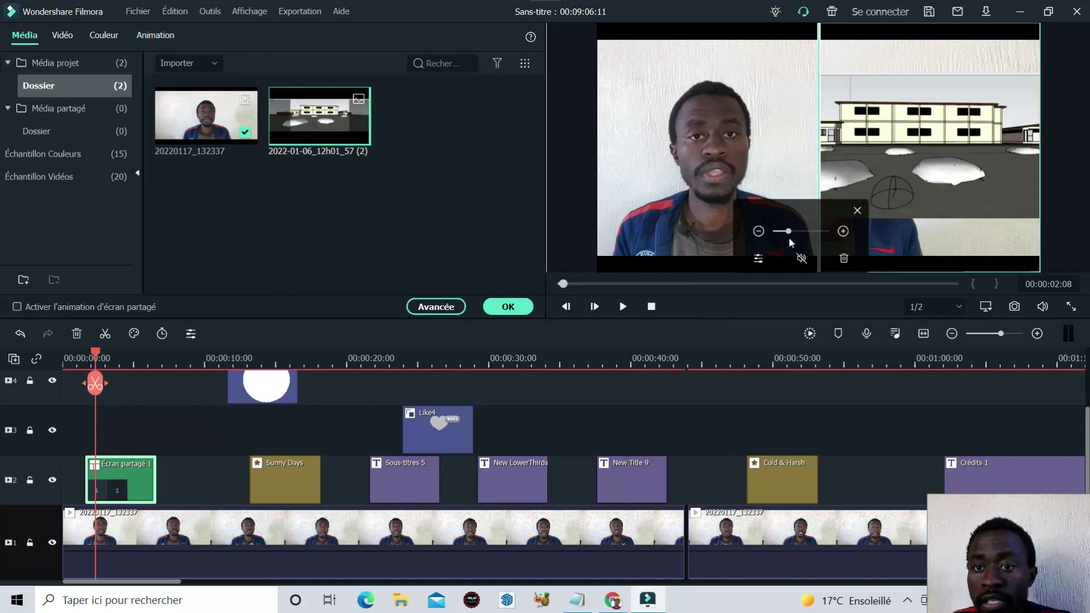
{"action": "mouse_move", "coordinate": [788, 231]}
{"action": "left_mouse_down"}
{"action": "mouse_move", "coordinate": [818, 232]}
{"action": "mouse_move", "coordinate": [802, 233]}
{"action": "left_mouse_up"}
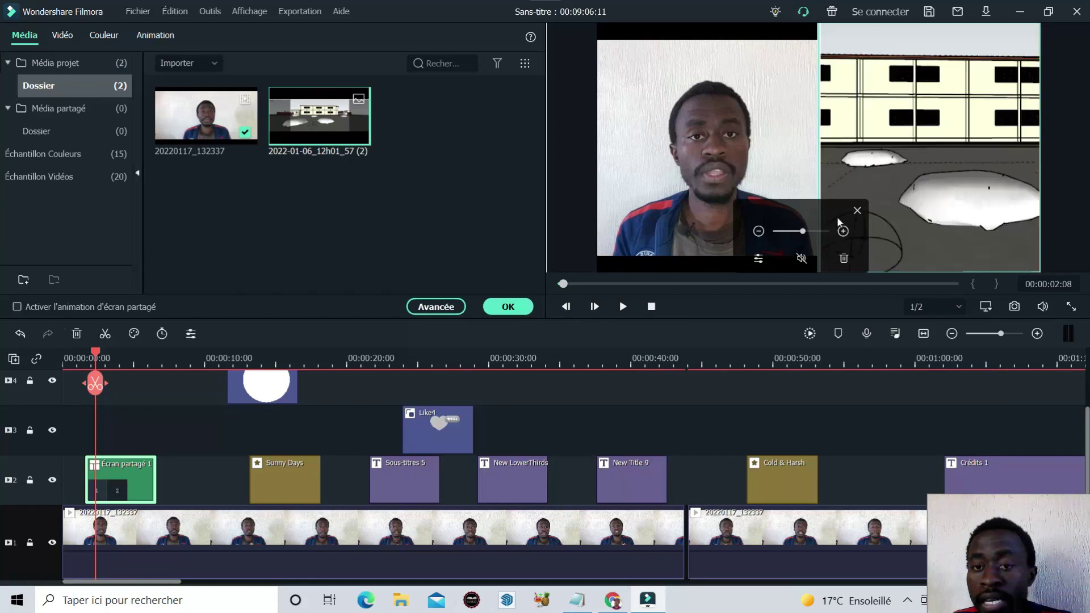
{"action": "mouse_move", "coordinate": [957, 150]}
{"action": "left_mouse_down"}
{"action": "mouse_move", "coordinate": [958, 166]}
{"action": "mouse_move", "coordinate": [980, 167]}
{"action": "mouse_move", "coordinate": [970, 137]}
{"action": "left_mouse_up"}
{"action": "left_click", "coordinate": [497, 310]}
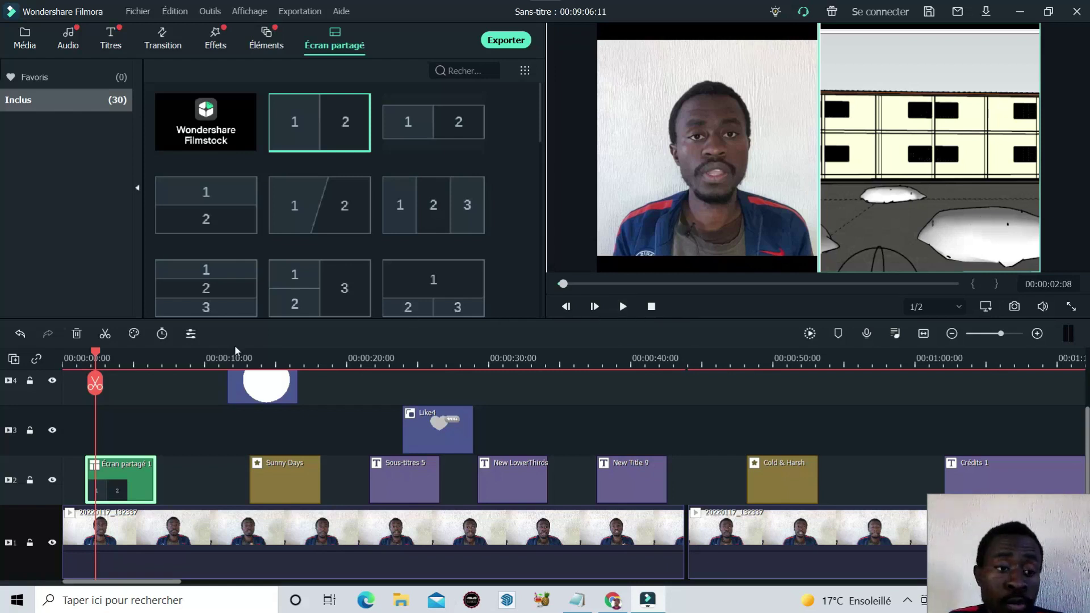
Play from 00:00:01:01 through the split-screen clip to about 00:00:08 to view the video beside the building image
{"action": "left_click_drag", "start_coordinate": [96, 355], "coordinate": [77, 356]}
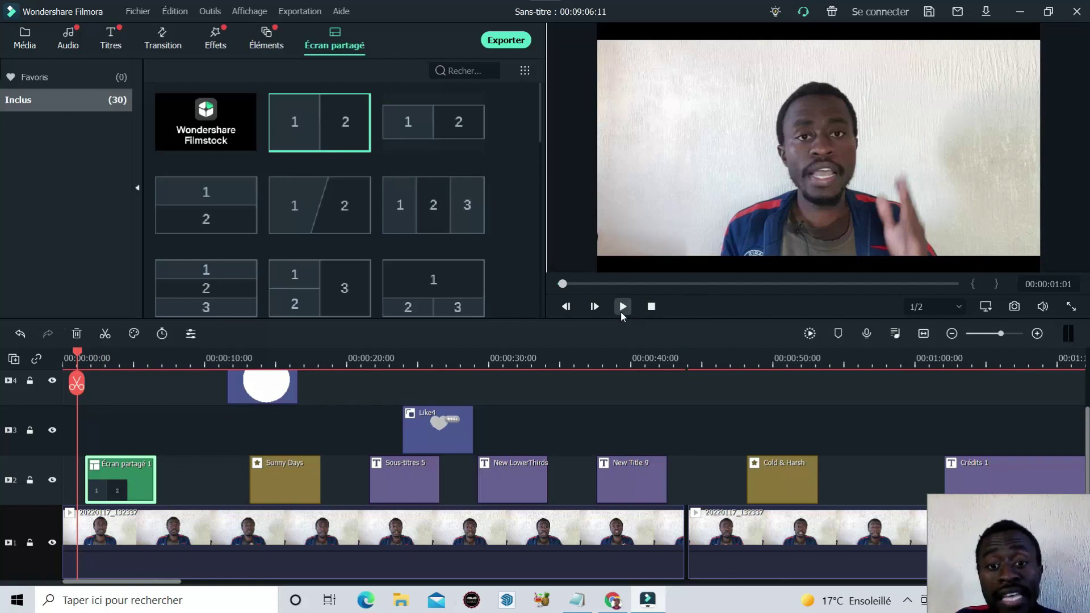
{"action": "left_click", "coordinate": [622, 307]}
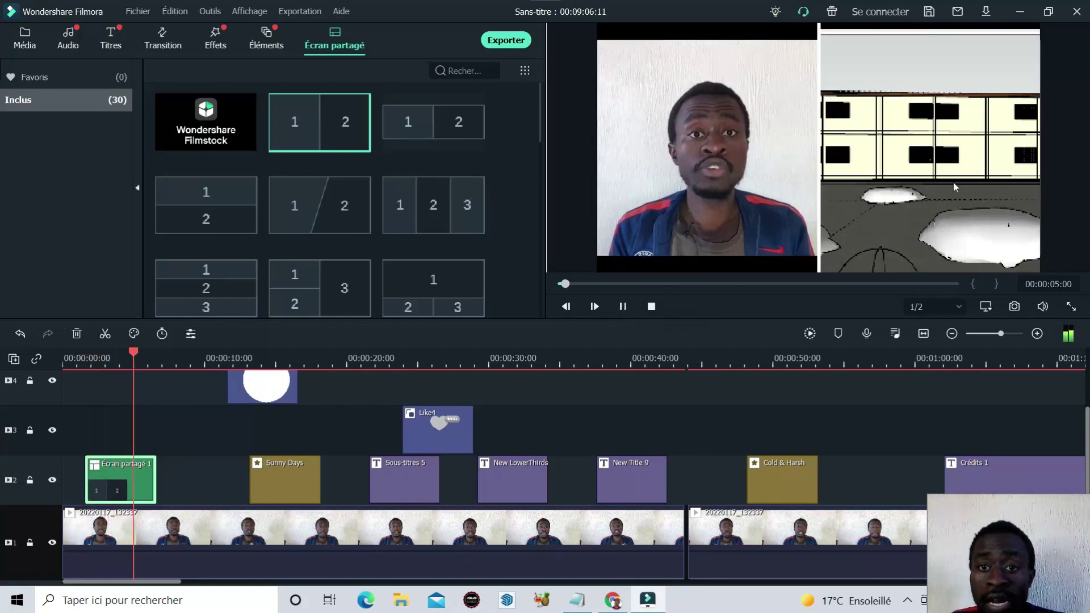
{"action": "left_click", "coordinate": [620, 312]}
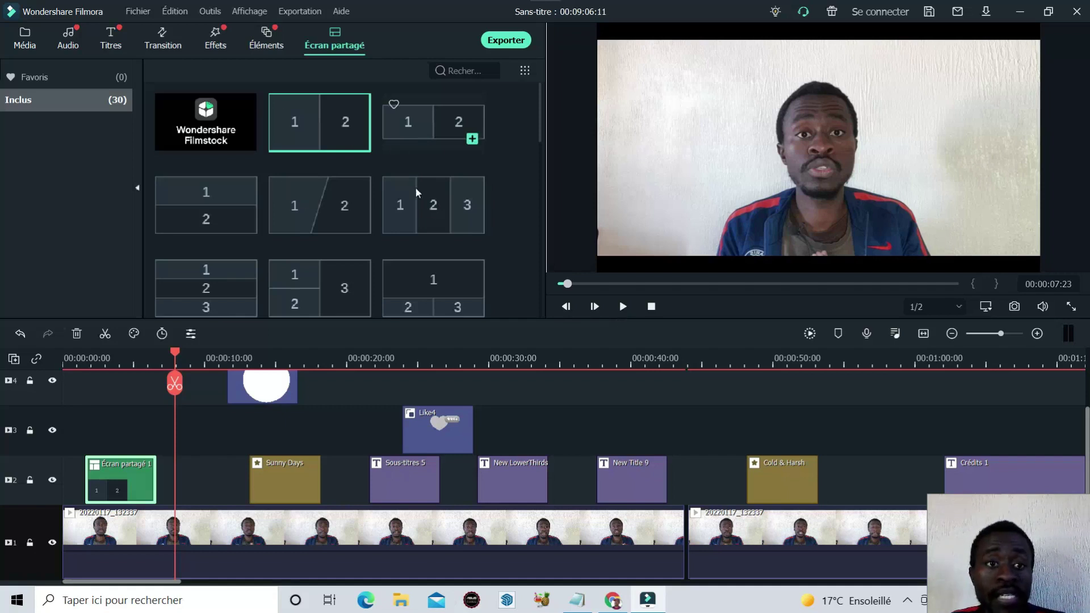
Delete the white circle element from video track 4, above the Sunny Days effect
{"action": "left_click", "coordinate": [509, 194]}
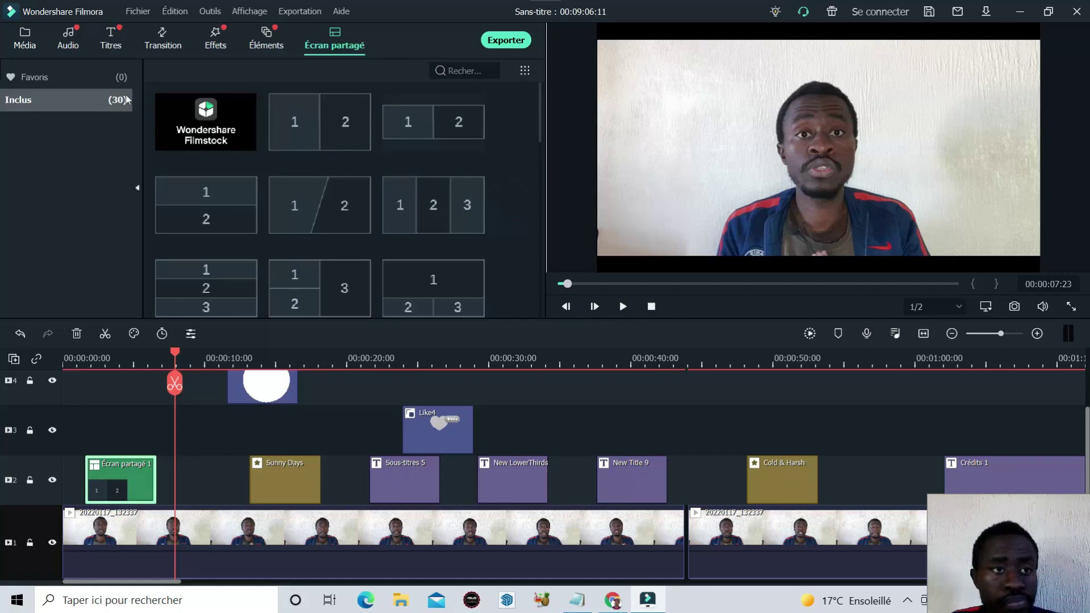
{"action": "left_click", "coordinate": [26, 47]}
{"action": "scroll", "coordinate": [411, 413], "scroll_direction": "down", "scroll_amount": 2}
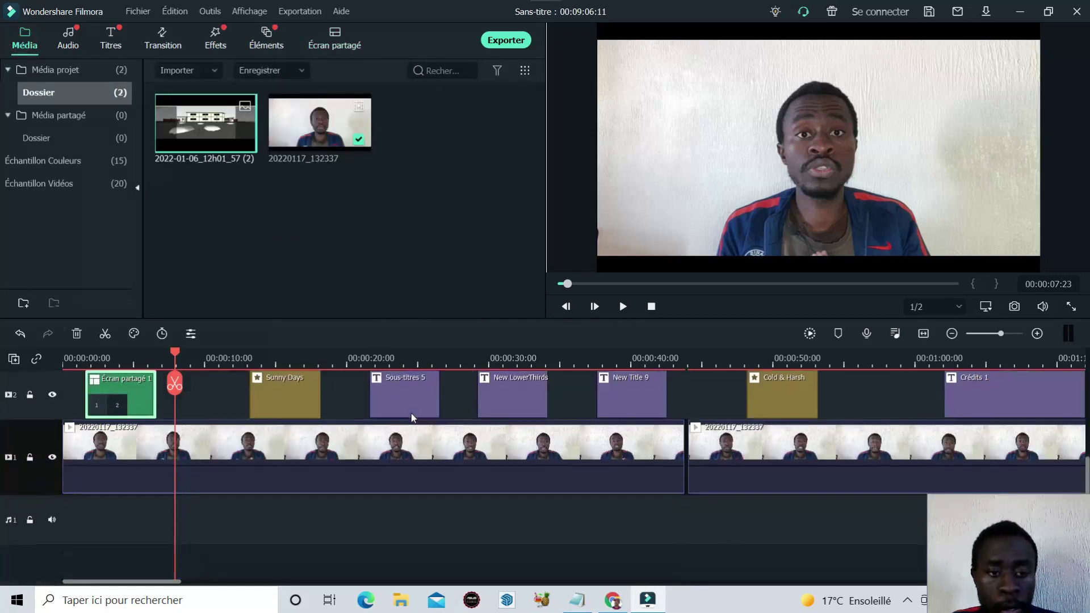
{"action": "scroll", "coordinate": [435, 434], "scroll_direction": "up", "scroll_amount": 3}
{"action": "left_click", "coordinate": [255, 402]}
{"action": "key", "text": "Delete"}
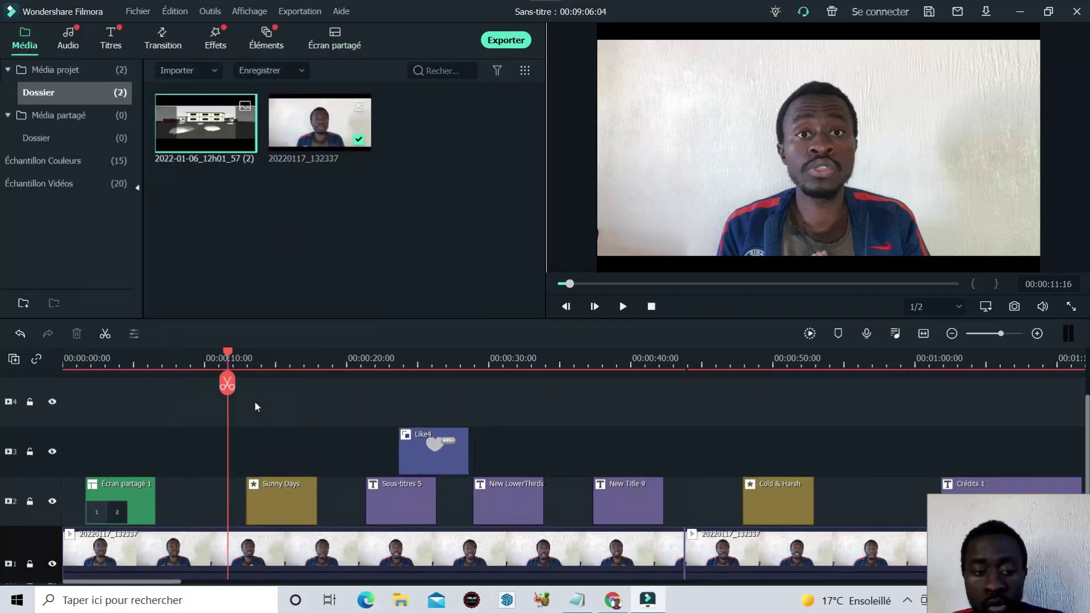
Scrub through the Like4 icon and the lower-third title, and leave the playhead at 00:00:23:13
{"action": "left_click_drag", "start_coordinate": [231, 357], "coordinate": [422, 394]}
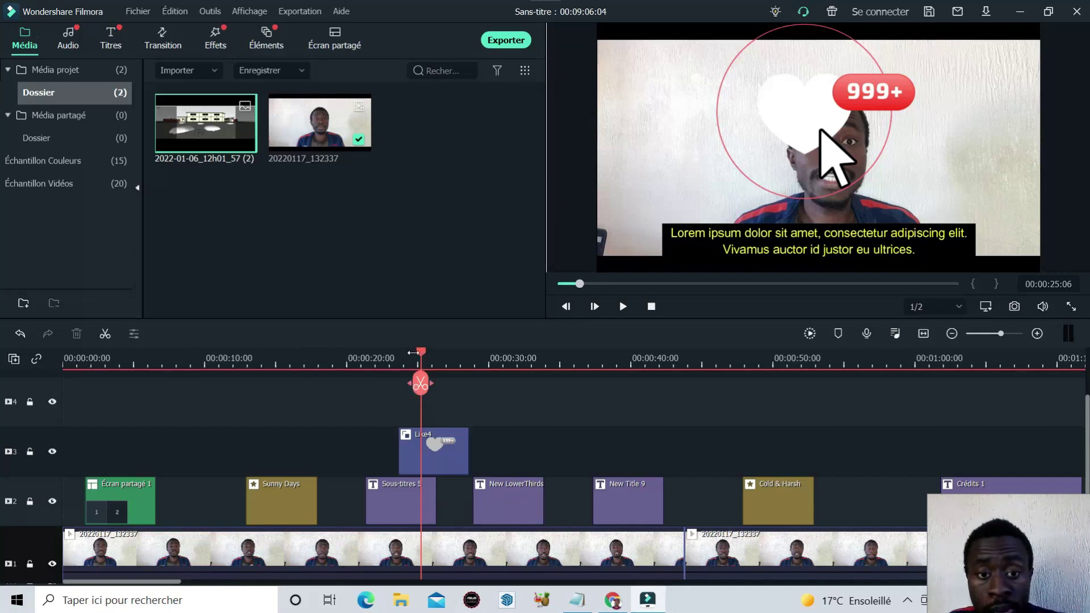
{"action": "left_click_drag", "start_coordinate": [421, 356], "coordinate": [509, 360]}
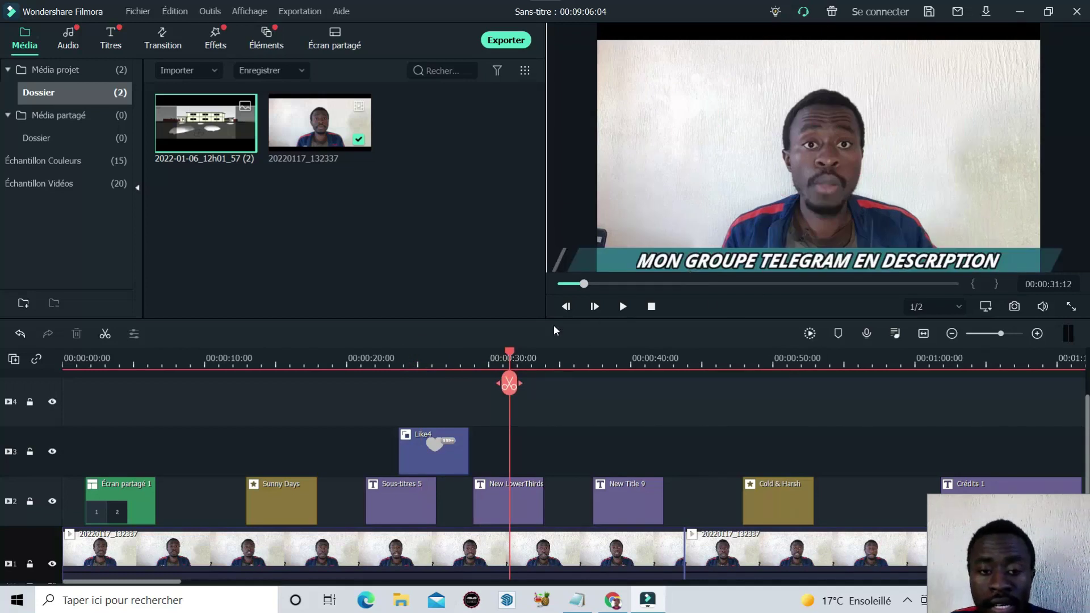
{"action": "left_click_drag", "start_coordinate": [512, 353], "coordinate": [396, 368]}
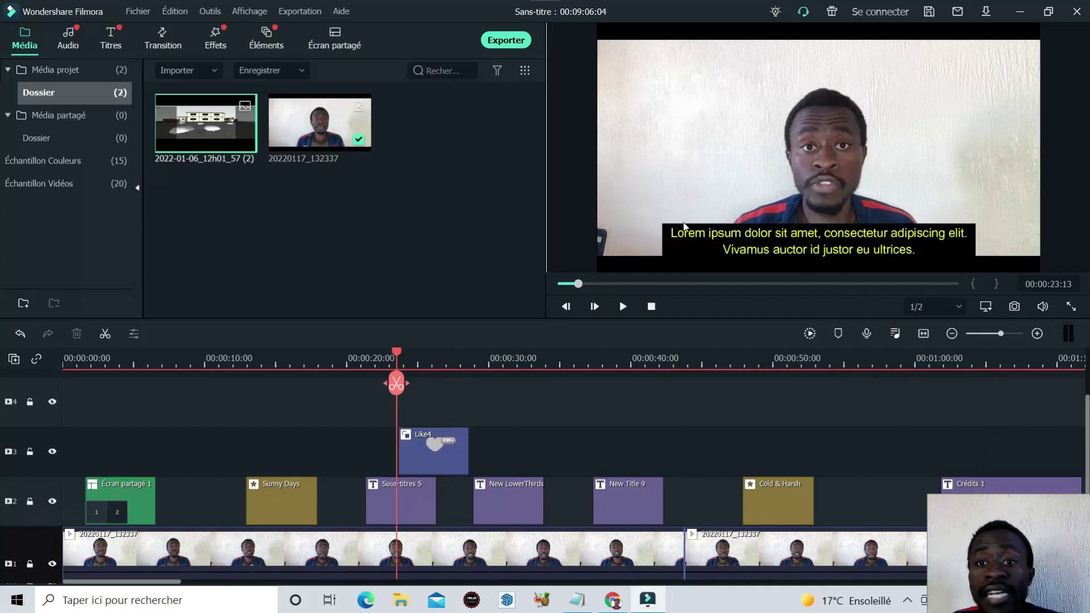
Add a new video track to the timeline
{"action": "scroll", "coordinate": [310, 397], "scroll_direction": "down", "scroll_amount": 2}
{"action": "scroll", "coordinate": [310, 397], "scroll_direction": "up", "scroll_amount": 1}
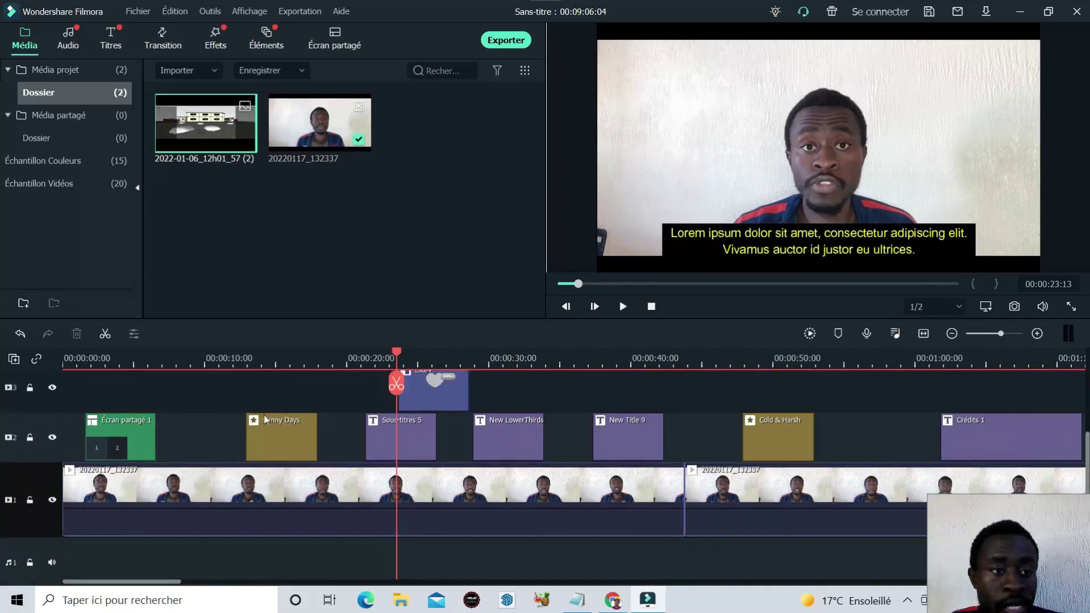
{"action": "left_click", "coordinate": [14, 359]}
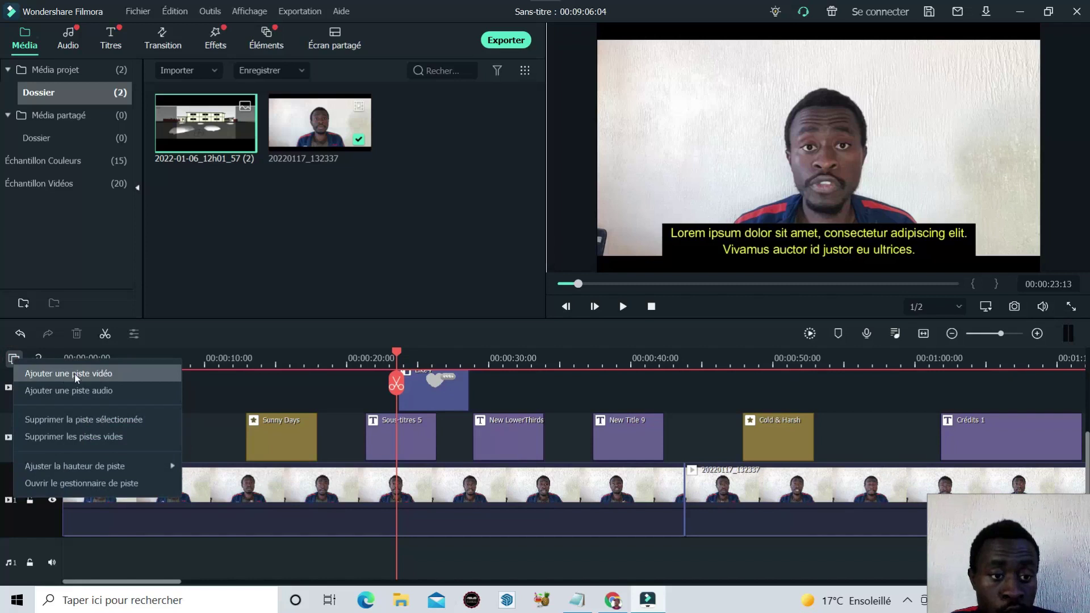
{"action": "left_click", "coordinate": [73, 374]}
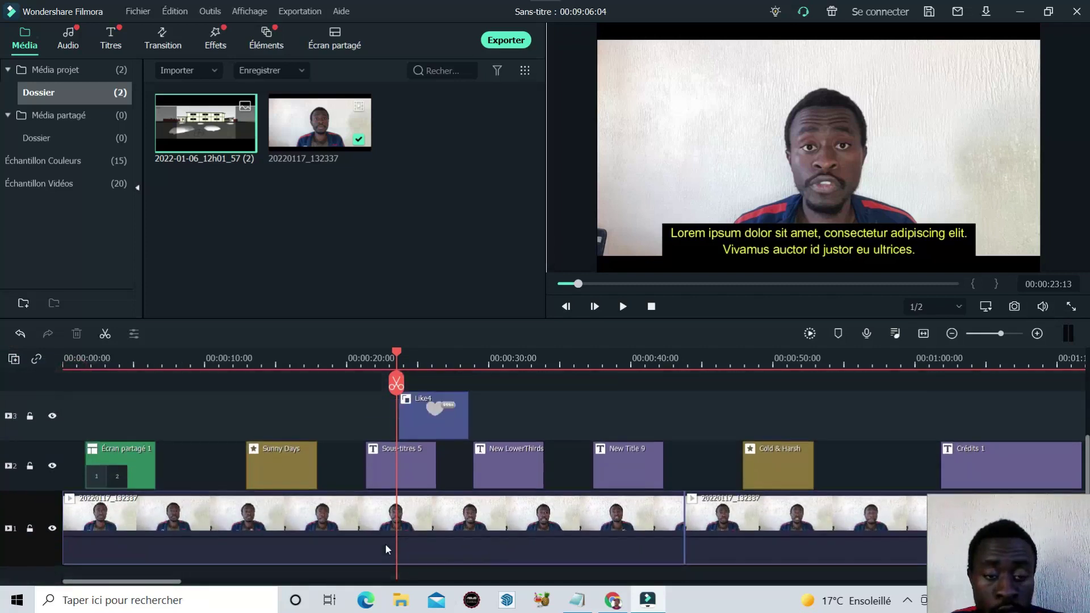
{"action": "scroll", "coordinate": [371, 472], "scroll_direction": "up", "scroll_amount": 2}
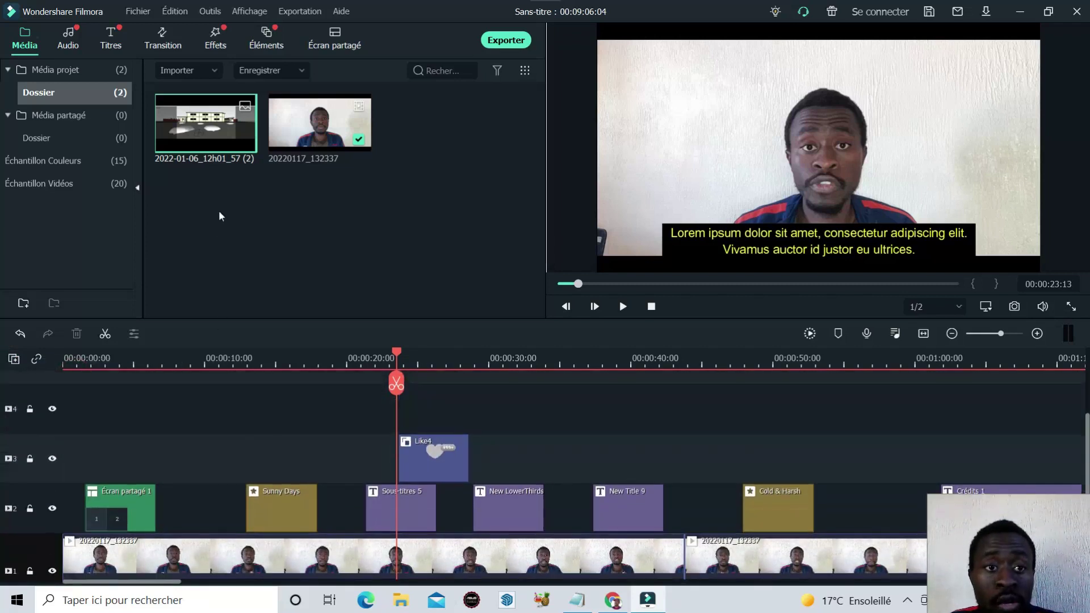
Place the project video 20220117_132337 on video track 4, starting at about 00:00:23:13 above the Like4 element
{"action": "mouse_move", "coordinate": [323, 140]}
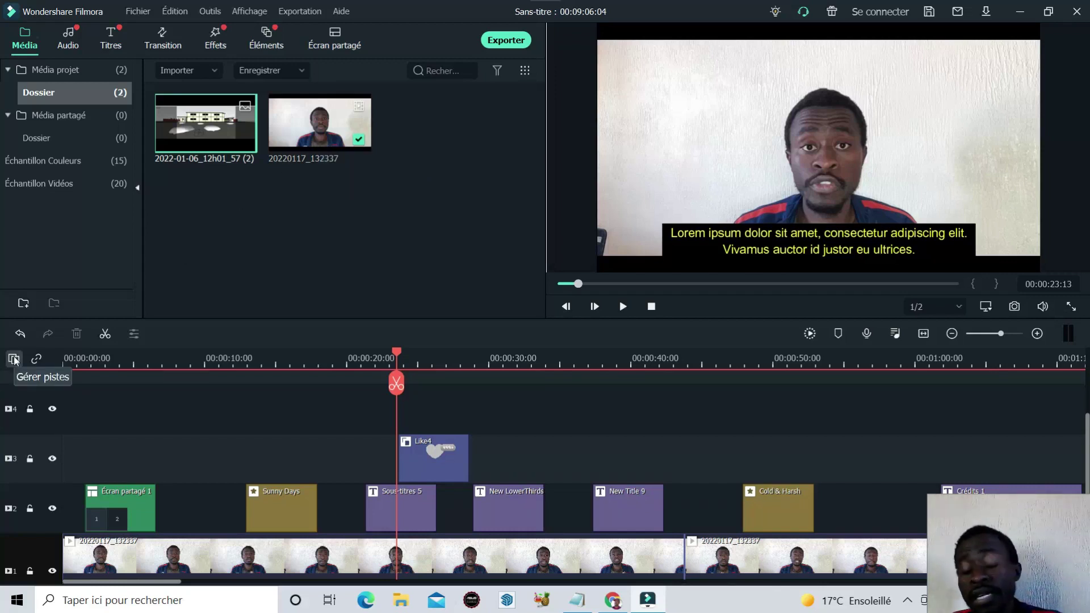
{"action": "left_click_drag", "start_coordinate": [319, 124], "coordinate": [443, 398]}
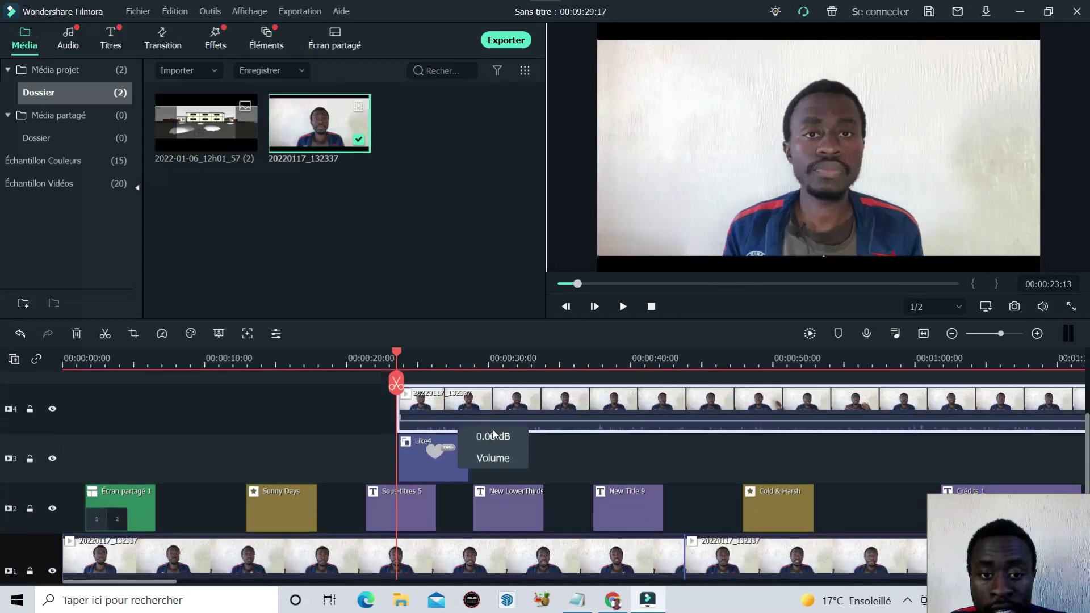
Delete the 20220117_132337 clip from video track 4
{"action": "left_click", "coordinate": [544, 412]}
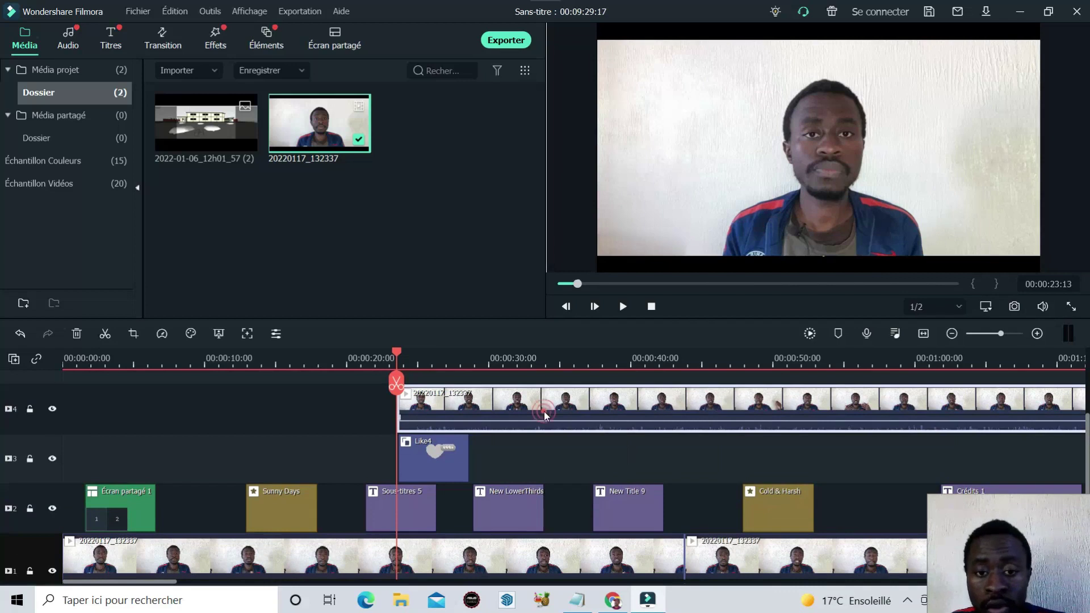
{"action": "key", "text": "Delete"}
{"action": "scroll", "coordinate": [492, 412], "scroll_direction": "down", "scroll_amount": 2}
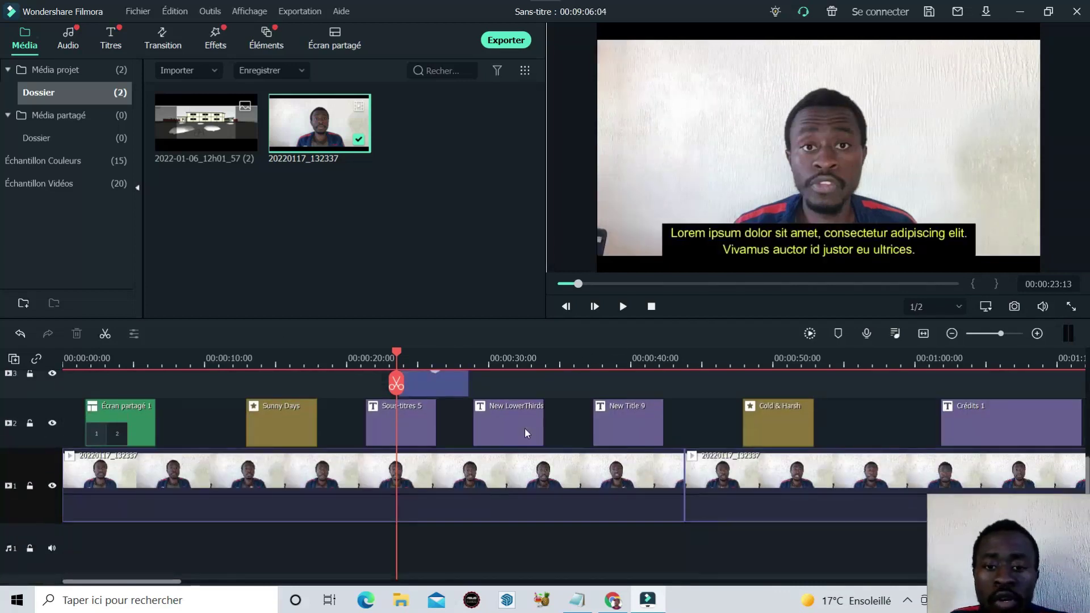
{"action": "scroll", "coordinate": [524, 428], "scroll_direction": "up", "scroll_amount": 2}
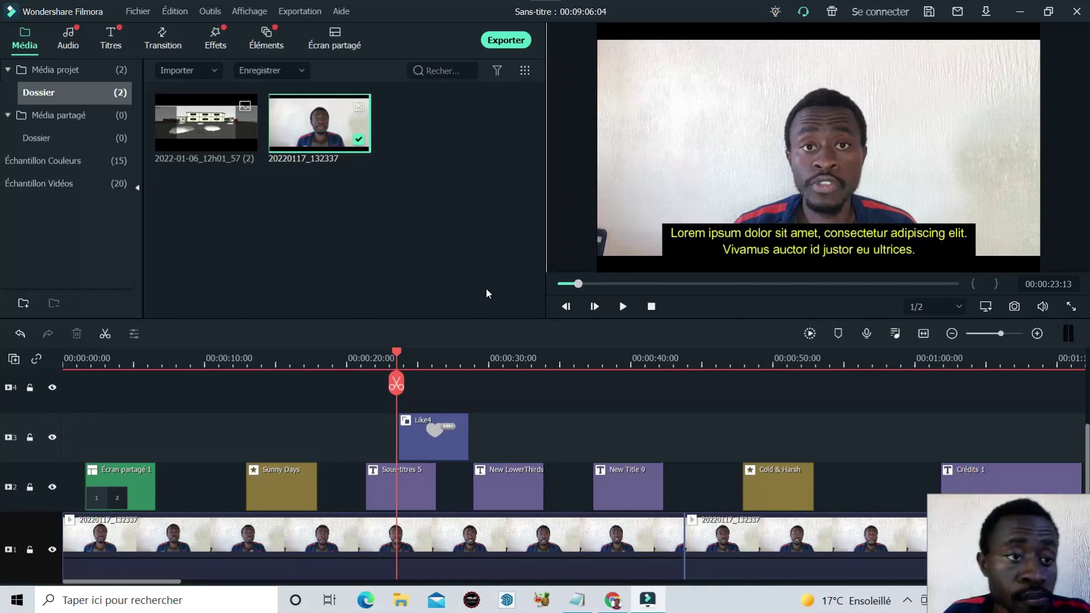
Preview the Blanc sample colour, and restore the deleted 20220117_132337 clip on video track 4
{"action": "left_click", "coordinate": [103, 163]}
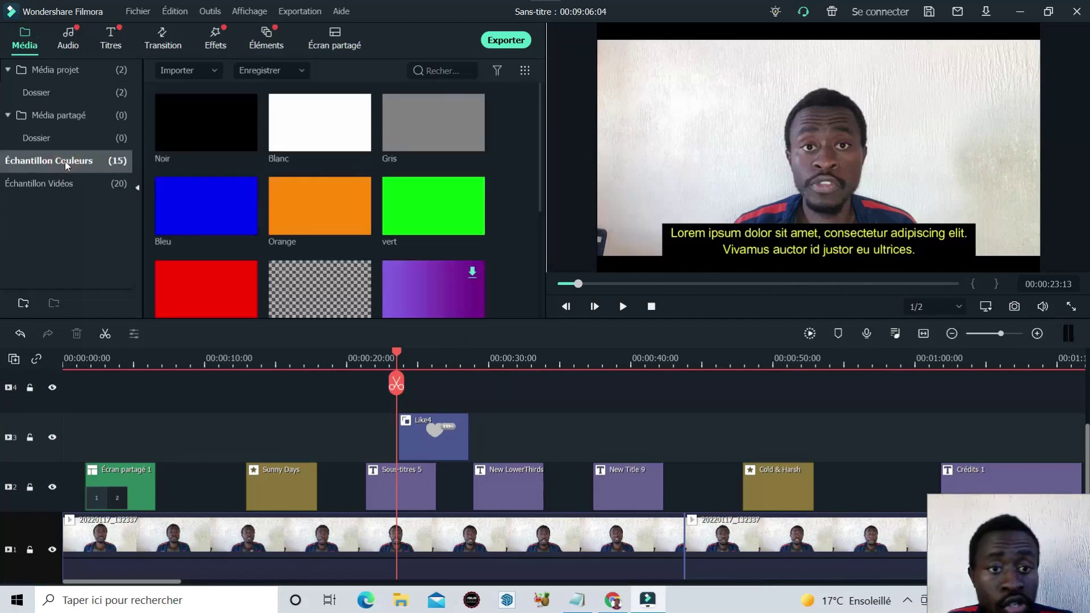
{"action": "double_click", "coordinate": [339, 149]}
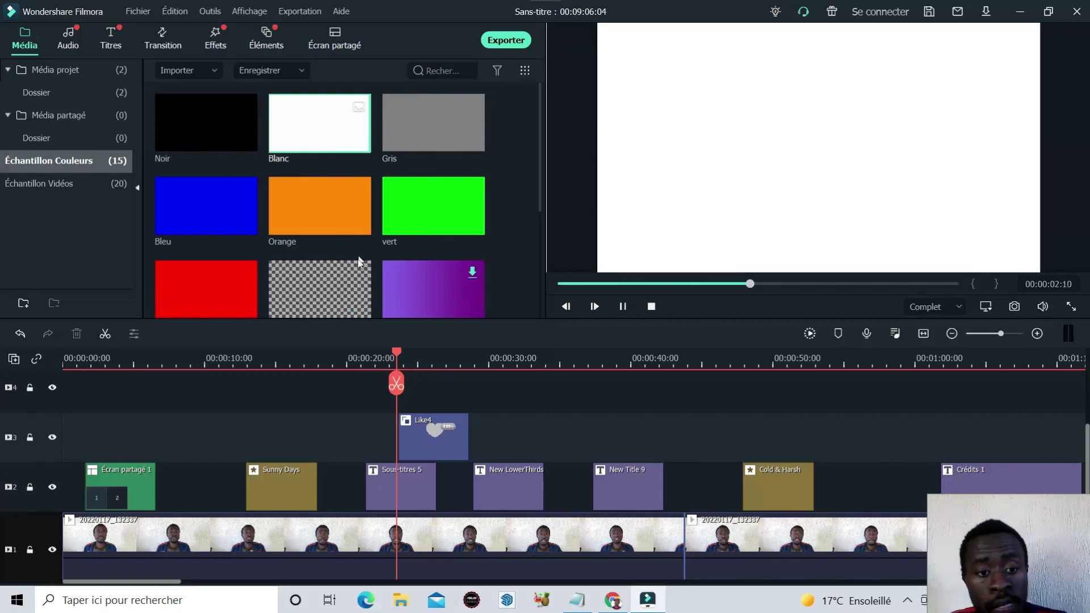
{"action": "left_click", "coordinate": [358, 306]}
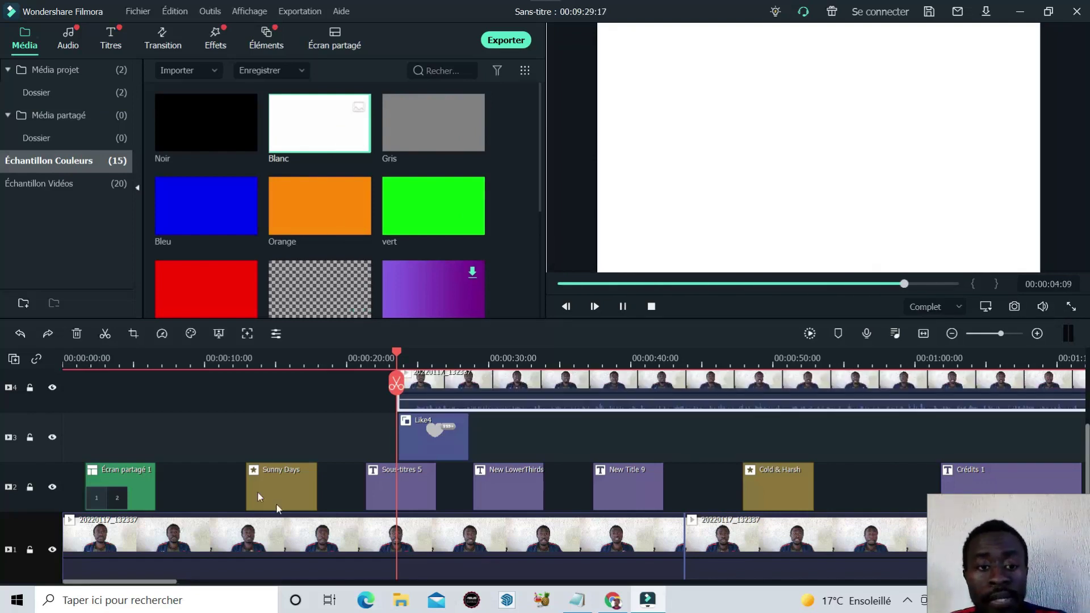
Insert the Rouge sample colour on track 2 at 00:00:08:24, before Sunny Days, and play it to 00:00:09:22
{"action": "left_click_drag", "start_coordinate": [396, 355], "coordinate": [182, 355]}
{"action": "left_click", "coordinate": [622, 307]}
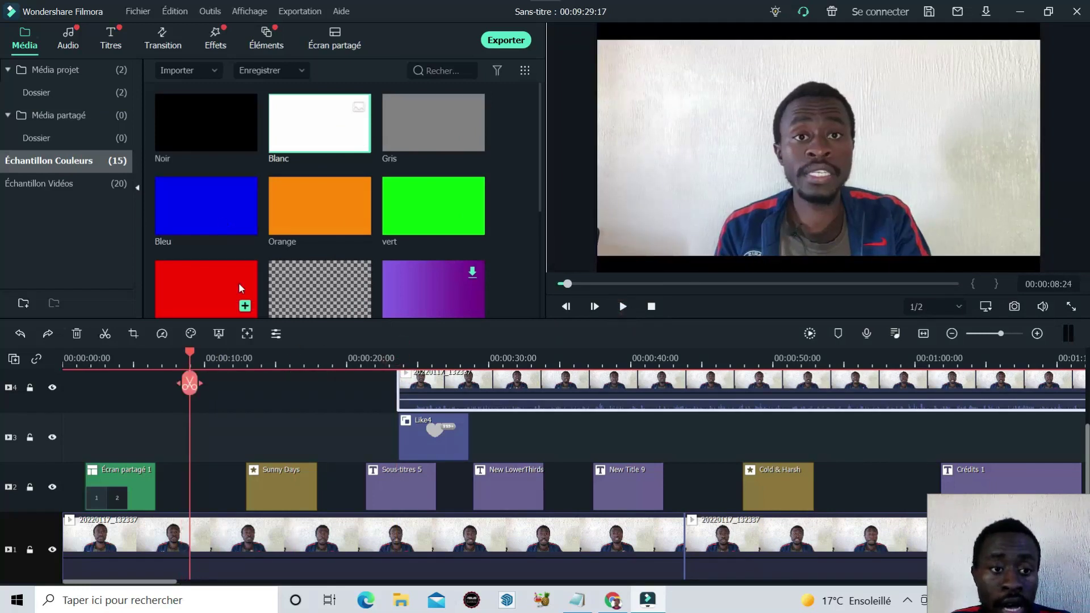
{"action": "left_click_drag", "start_coordinate": [221, 288], "coordinate": [193, 479]}
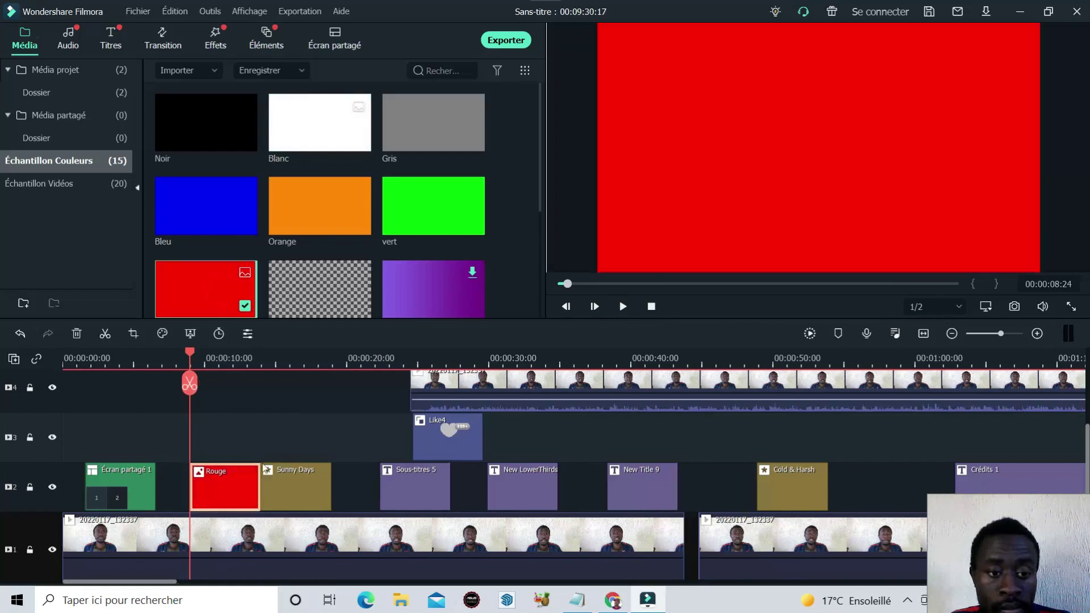
{"action": "left_click", "coordinate": [622, 307]}
{"action": "left_click", "coordinate": [623, 307]}
Browse the sample colours, including the Dégradé 1 and Dégradé 7 gradients
{"action": "scroll", "coordinate": [403, 252], "scroll_direction": "down", "scroll_amount": 3}
{"action": "scroll", "coordinate": [403, 252], "scroll_direction": "up", "scroll_amount": 3}
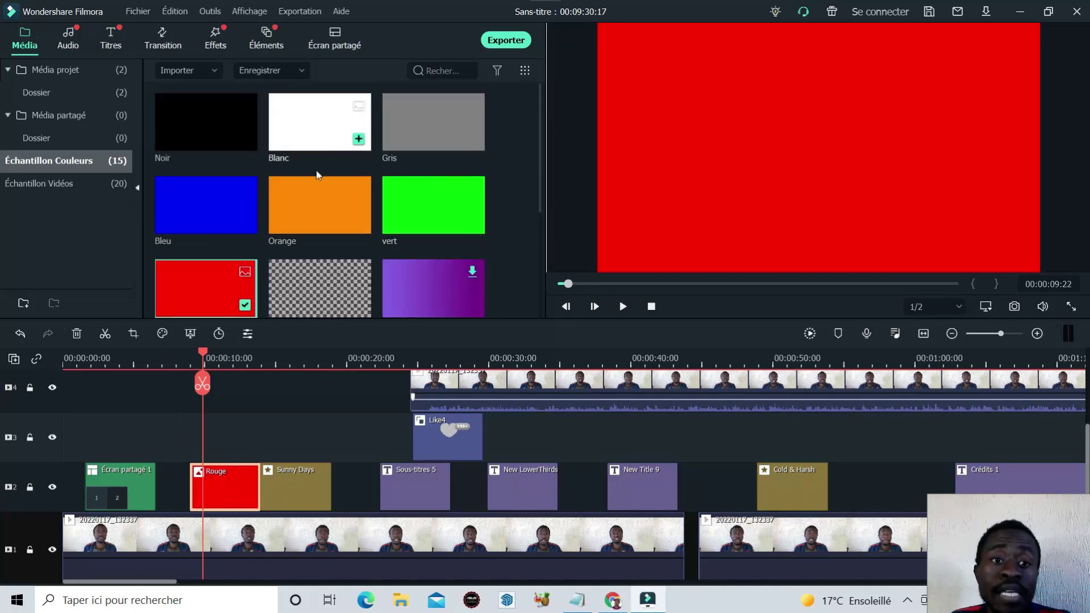
{"action": "scroll", "coordinate": [407, 223], "scroll_direction": "down", "scroll_amount": 3}
{"action": "scroll", "coordinate": [409, 229], "scroll_direction": "up", "scroll_amount": 3}
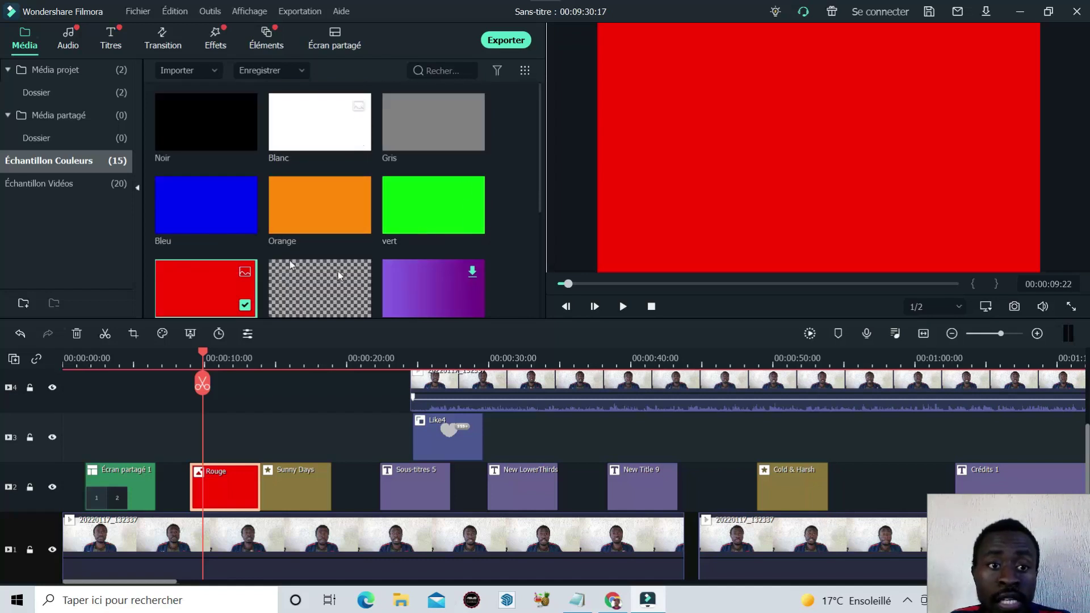
{"action": "left_click", "coordinate": [472, 271]}
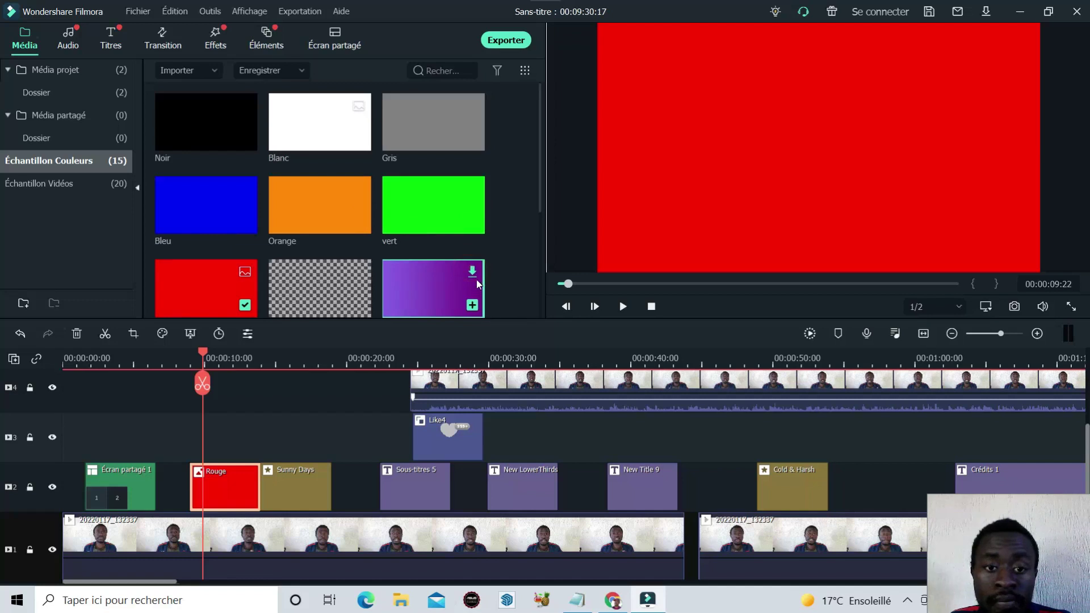
{"action": "scroll", "coordinate": [476, 279], "scroll_direction": "down", "scroll_amount": 3}
{"action": "left_click", "coordinate": [472, 249]}
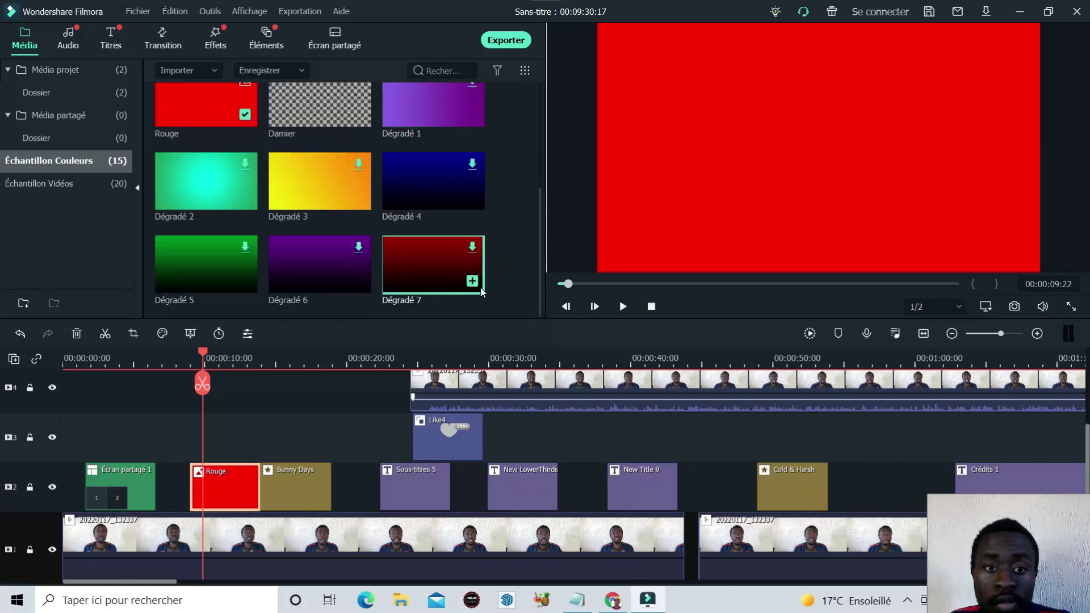
Delete the Rouge colour clip from track 2
{"action": "scroll", "coordinate": [506, 286], "scroll_direction": "up", "scroll_amount": 3}
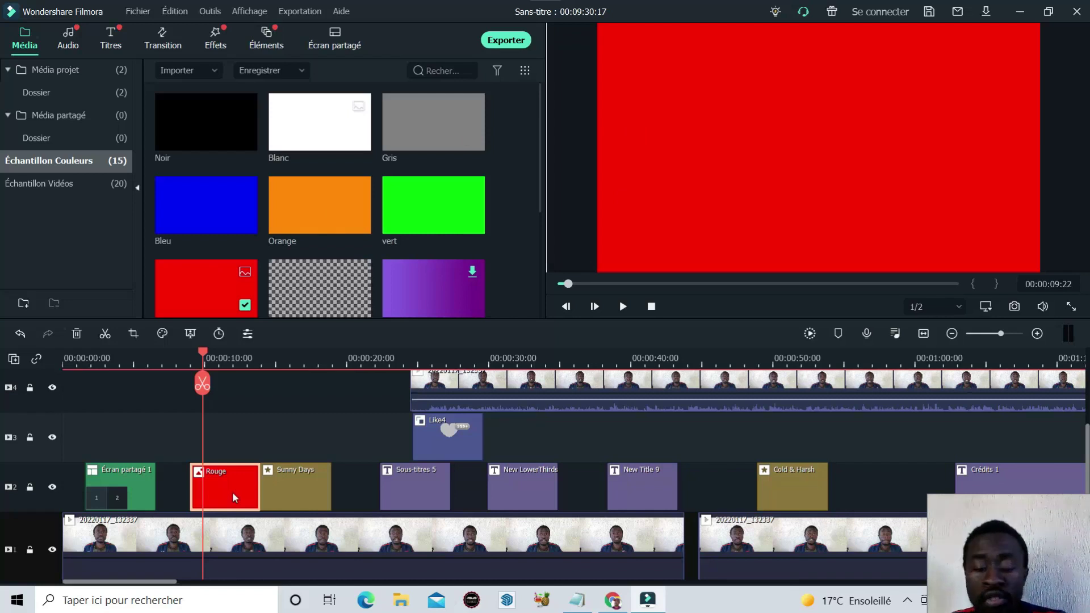
{"action": "key", "text": "Delete"}
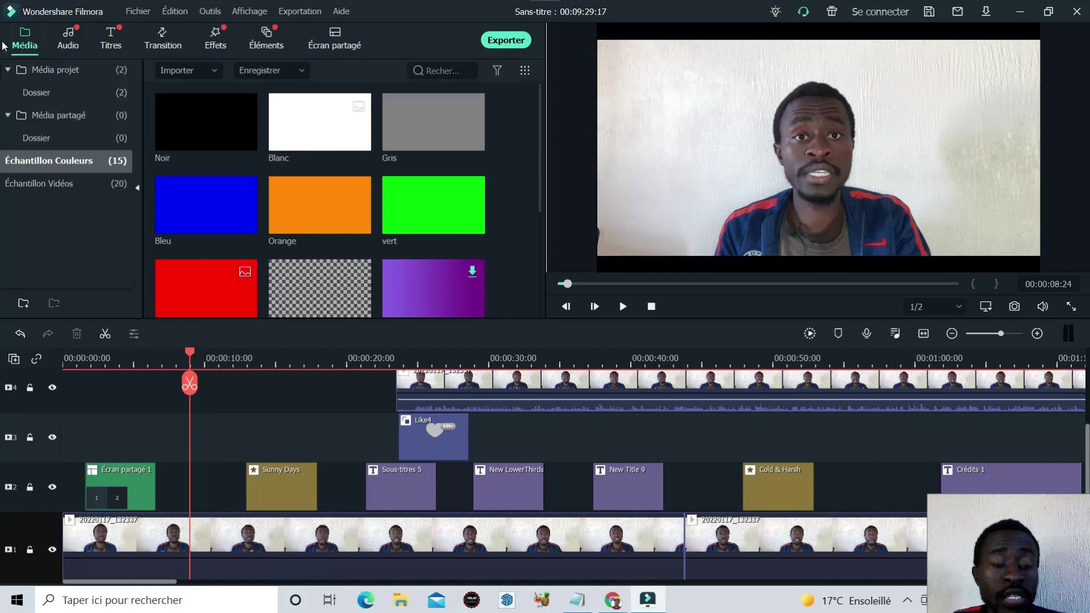
Look over the audio library, the project media and the stacked timeline tracks
{"action": "left_click", "coordinate": [69, 45]}
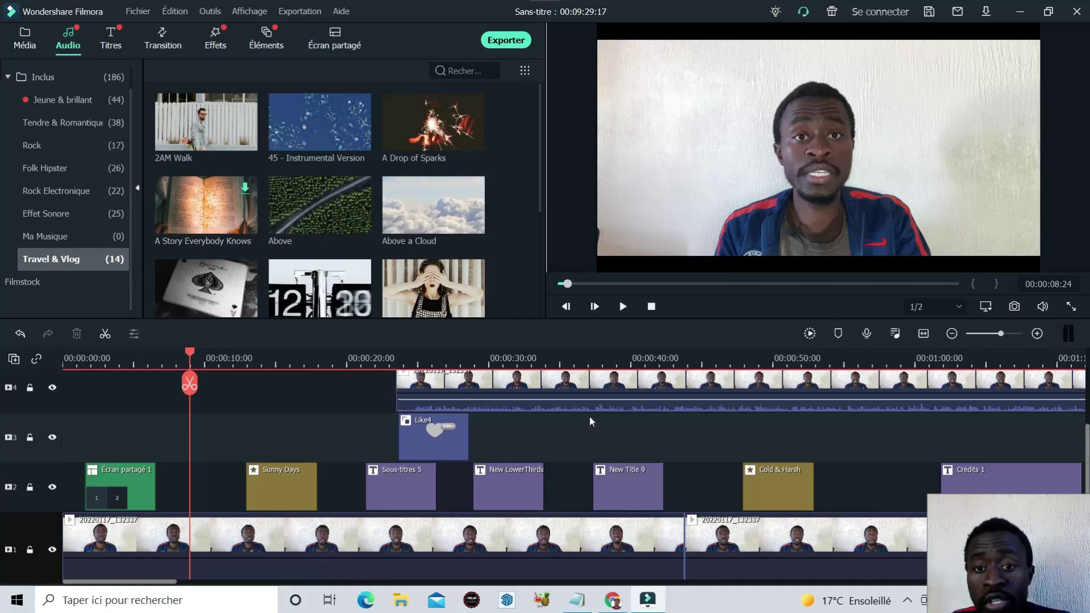
{"action": "left_click", "coordinate": [27, 45]}
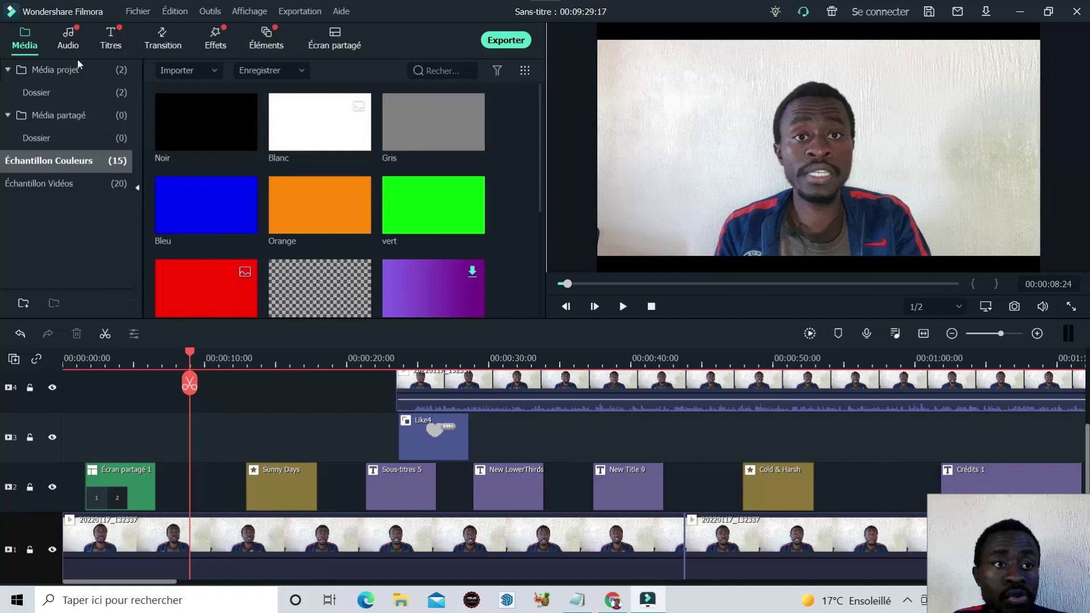
{"action": "left_click", "coordinate": [50, 71]}
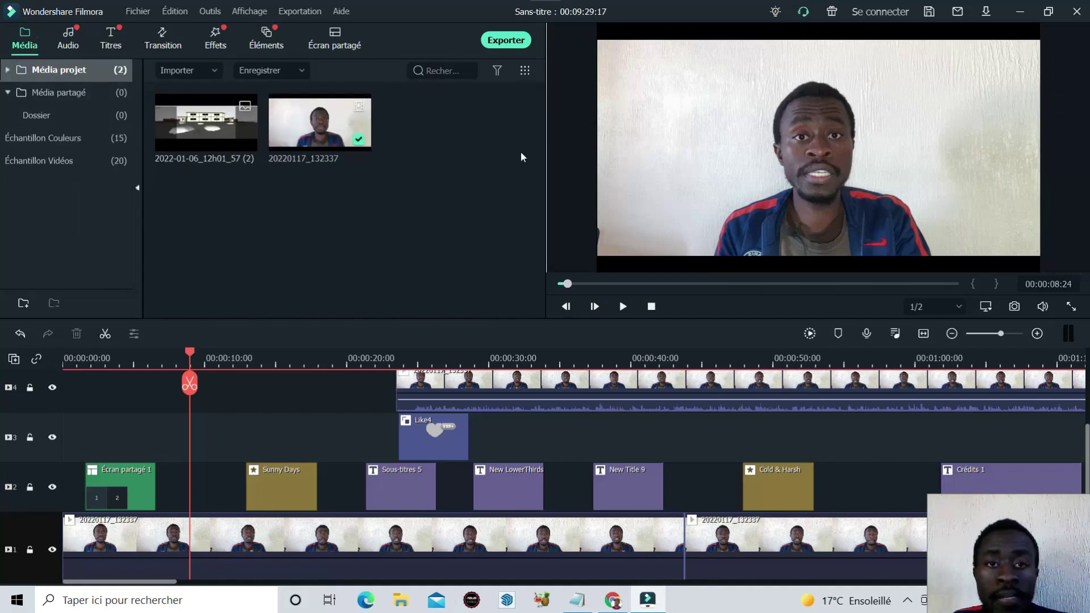
{"action": "scroll", "coordinate": [370, 422], "scroll_direction": "down", "scroll_amount": 3}
{"action": "scroll", "coordinate": [596, 437], "scroll_direction": "up", "scroll_amount": 4}
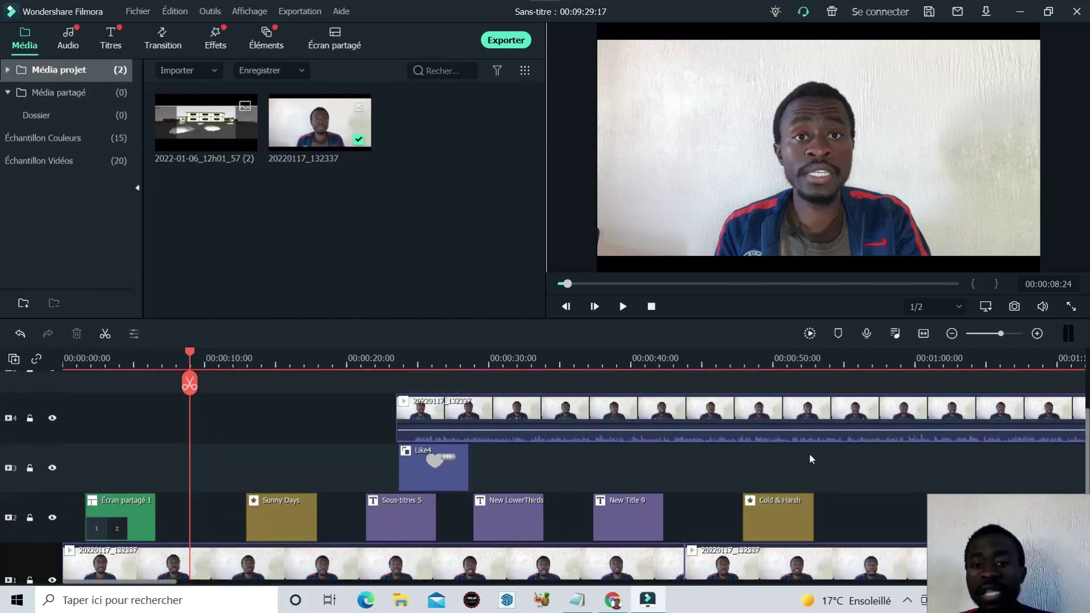
{"action": "scroll", "coordinate": [766, 435], "scroll_direction": "down", "scroll_amount": 1}
{"action": "scroll", "coordinate": [583, 444], "scroll_direction": "up", "scroll_amount": 2}
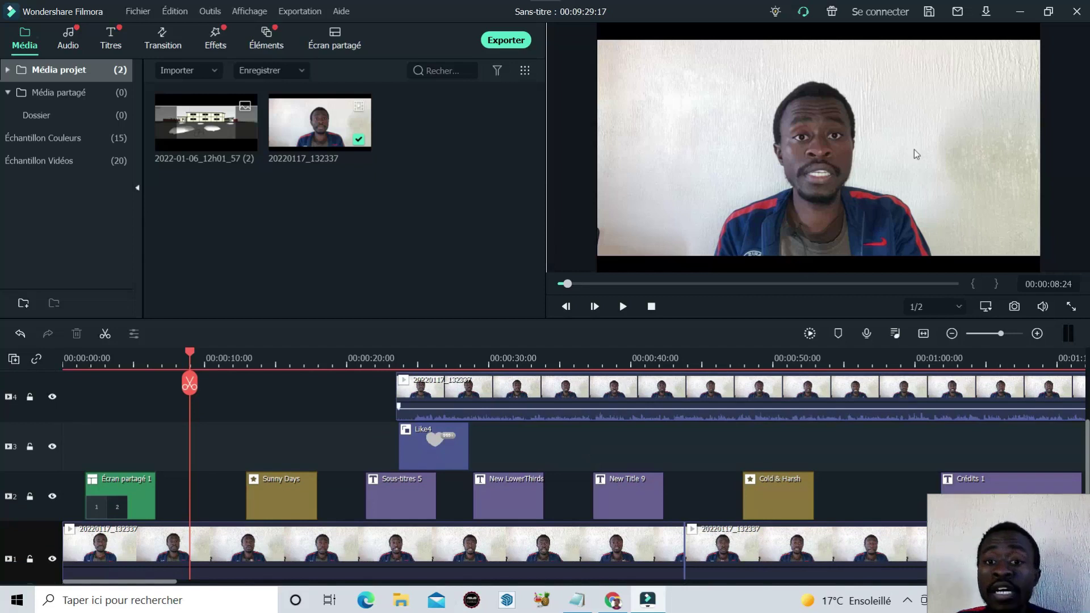
Review the export options for local file formats, devices, YouTube and Vimeo
{"action": "left_click", "coordinate": [499, 43]}
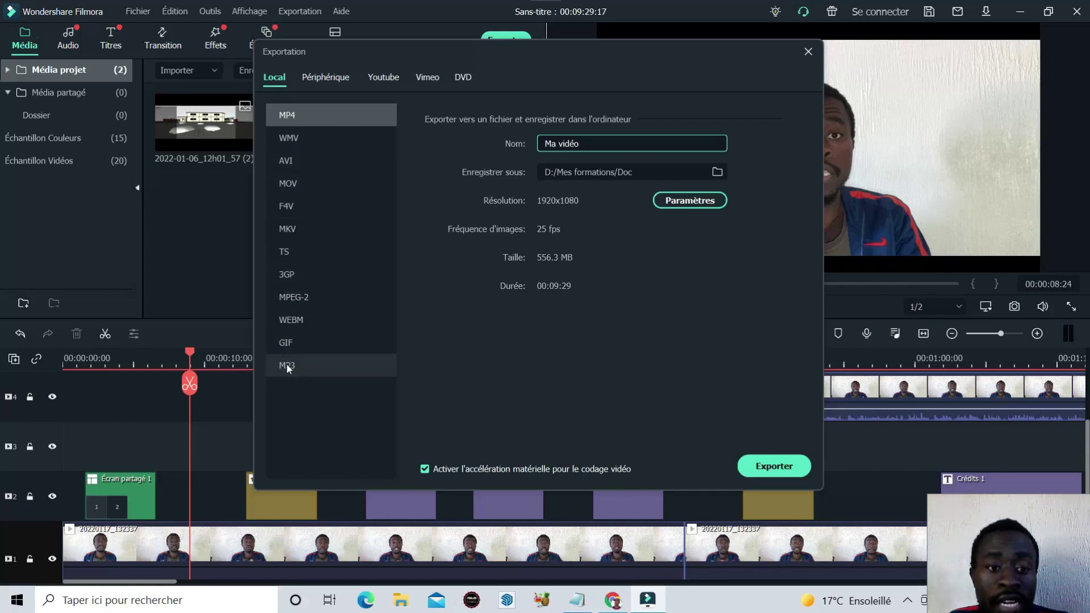
{"action": "left_click", "coordinate": [323, 78]}
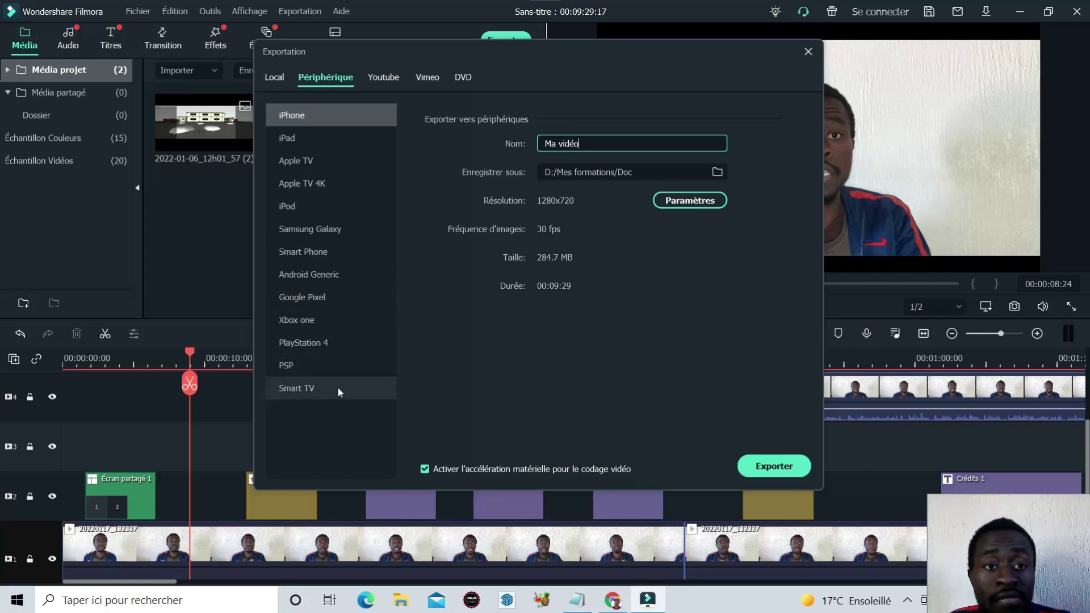
{"action": "left_click", "coordinate": [384, 77]}
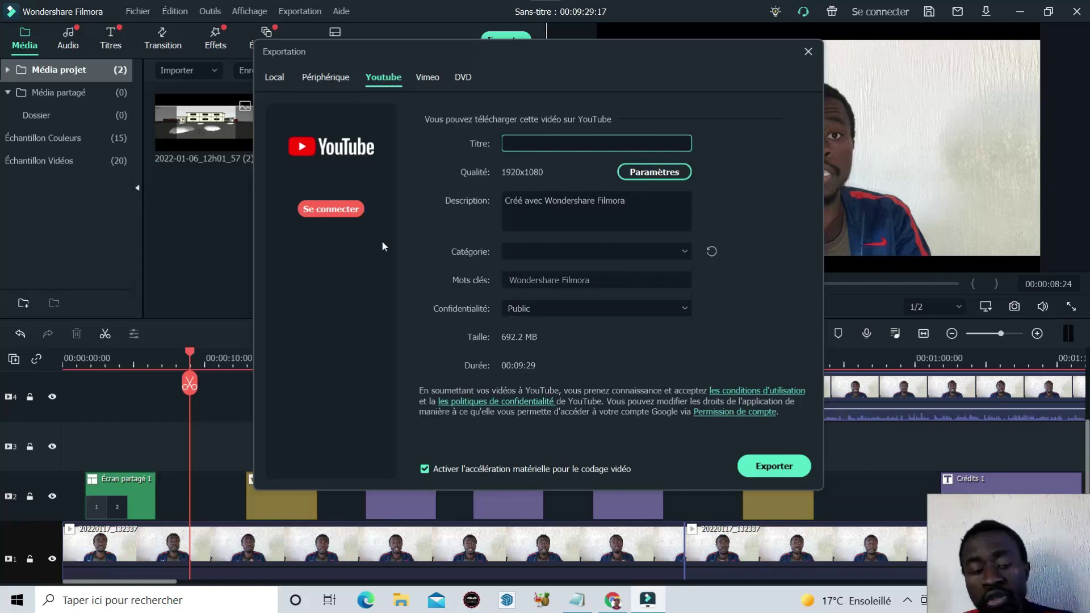
{"action": "left_click", "coordinate": [427, 79]}
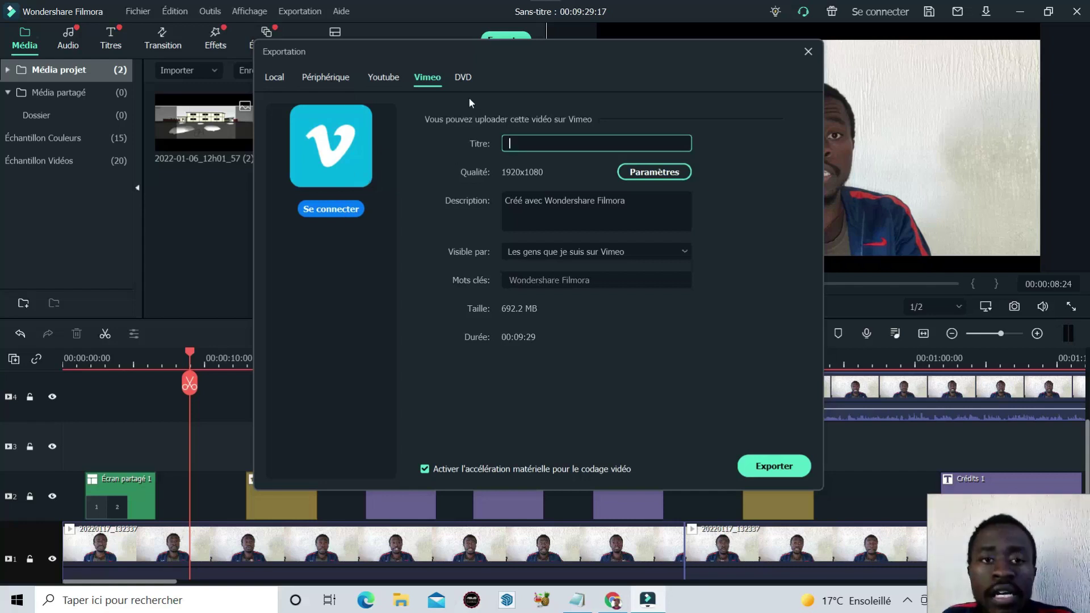
Check the save folder for the local MP4 export and name the output file WEB
{"action": "left_click", "coordinate": [272, 80]}
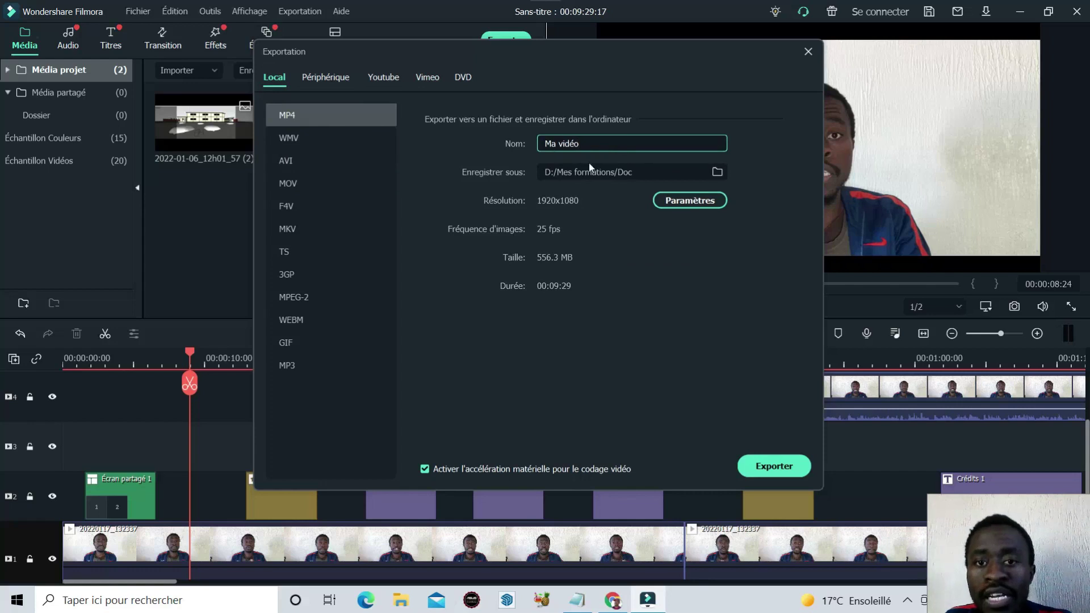
{"action": "left_click", "coordinate": [716, 170]}
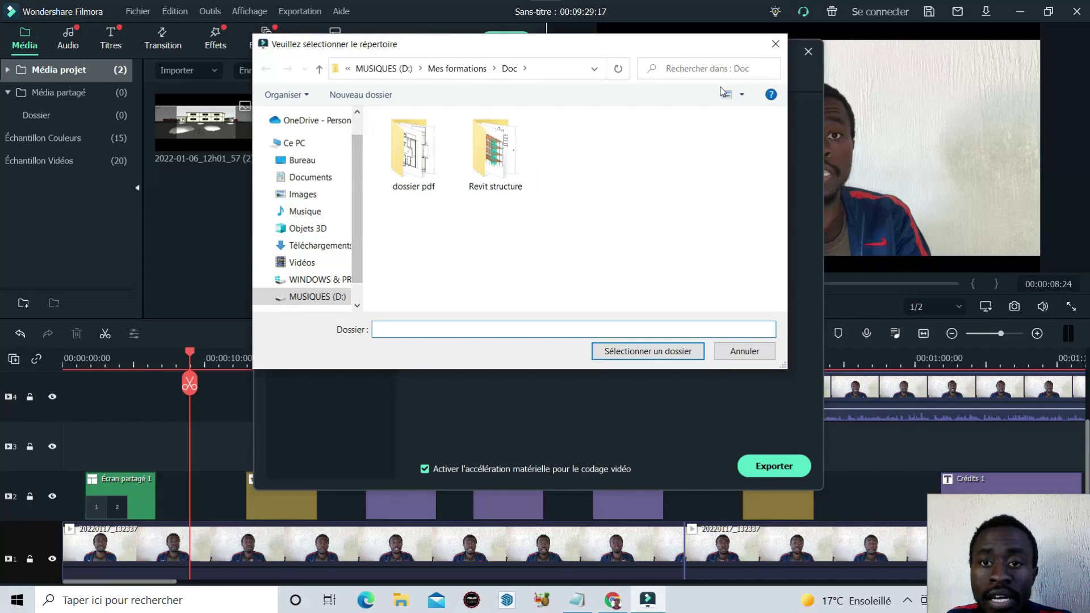
{"action": "left_click", "coordinate": [773, 44]}
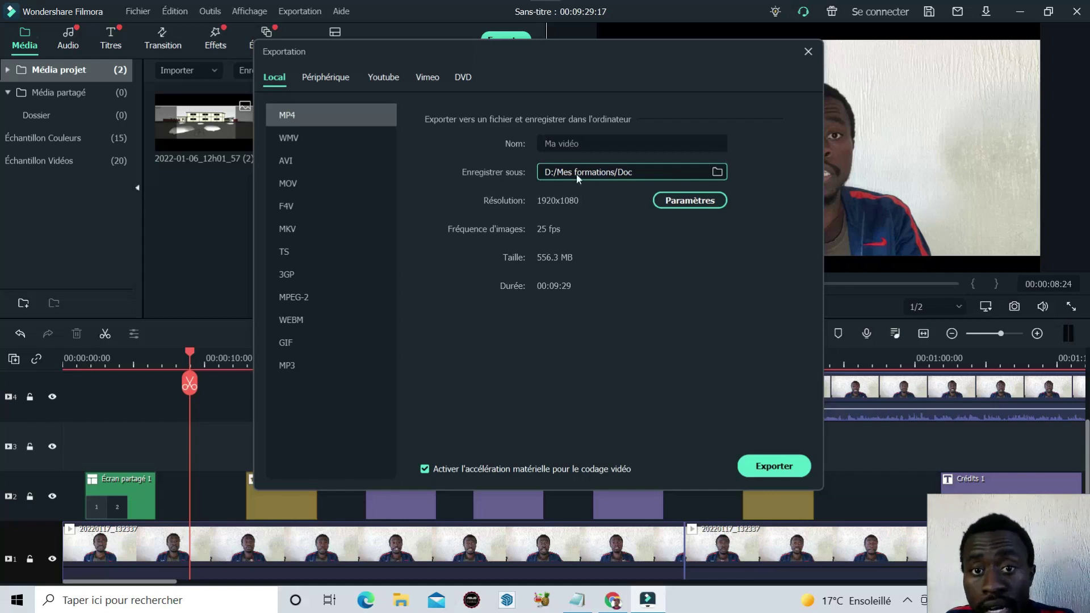
{"action": "left_click", "coordinate": [576, 145]}
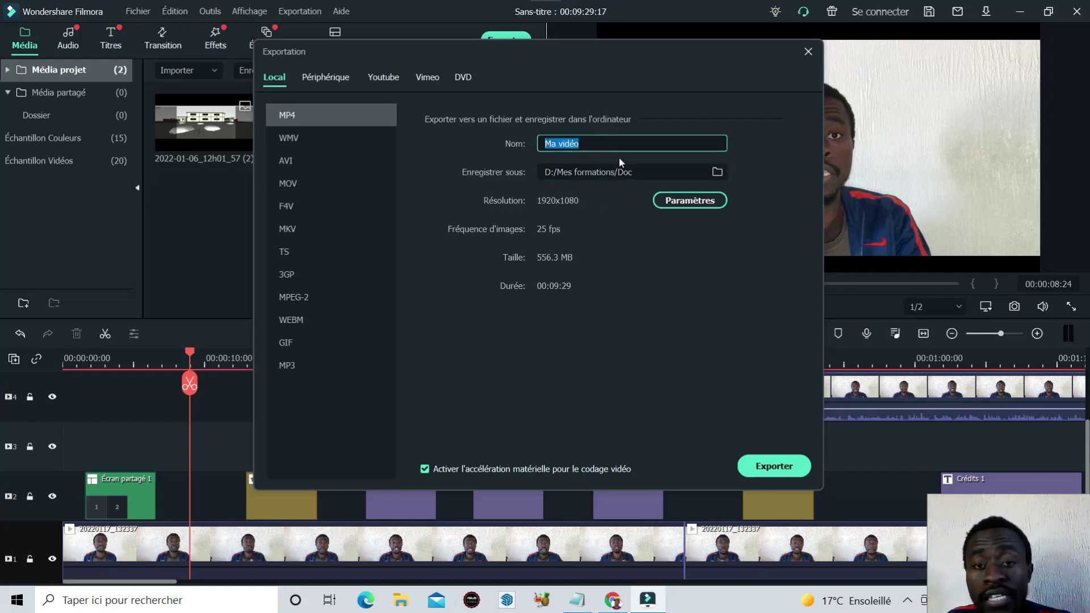
{"action": "key", "text": "BackSpace"}
{"action": "type", "text": "WEB"}
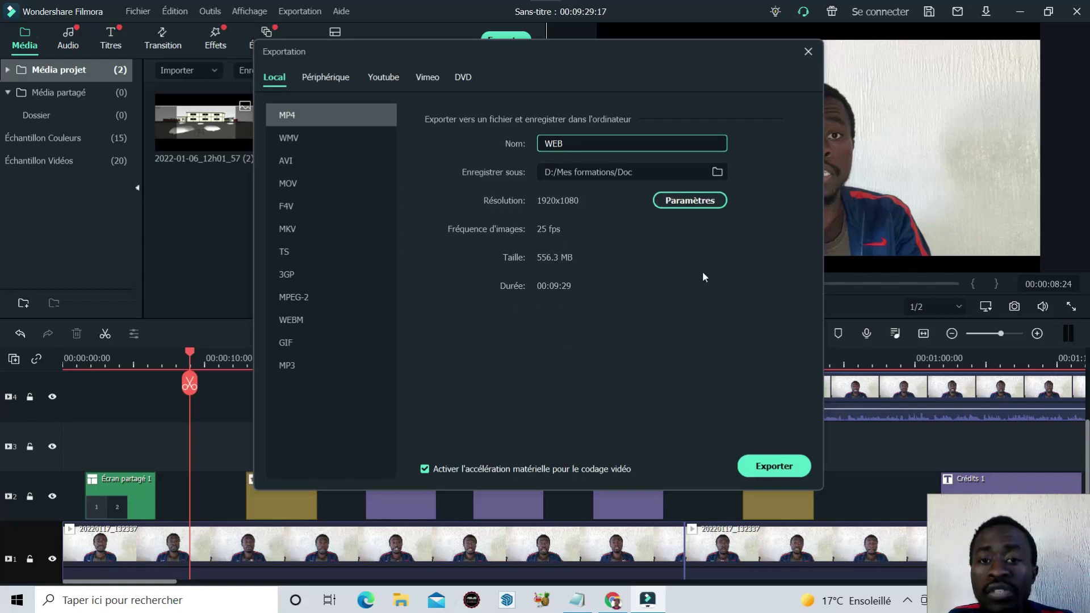
Set the MP4 export resolution to 4096x2160 and the quality to Optimale, then close the export window without exporting
{"action": "left_click", "coordinate": [691, 201]}
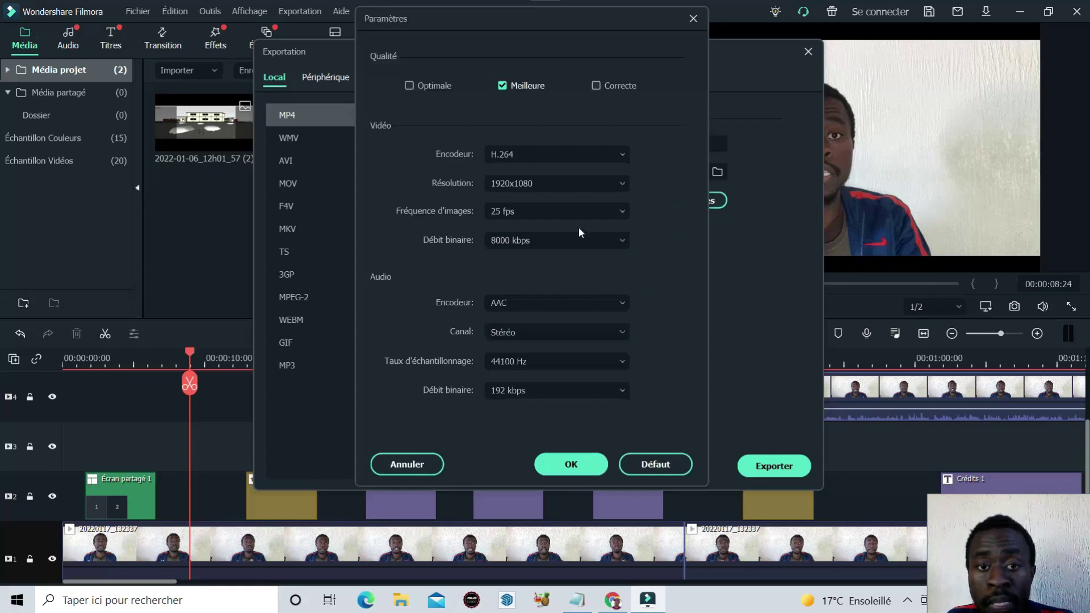
{"action": "left_click", "coordinate": [586, 183]}
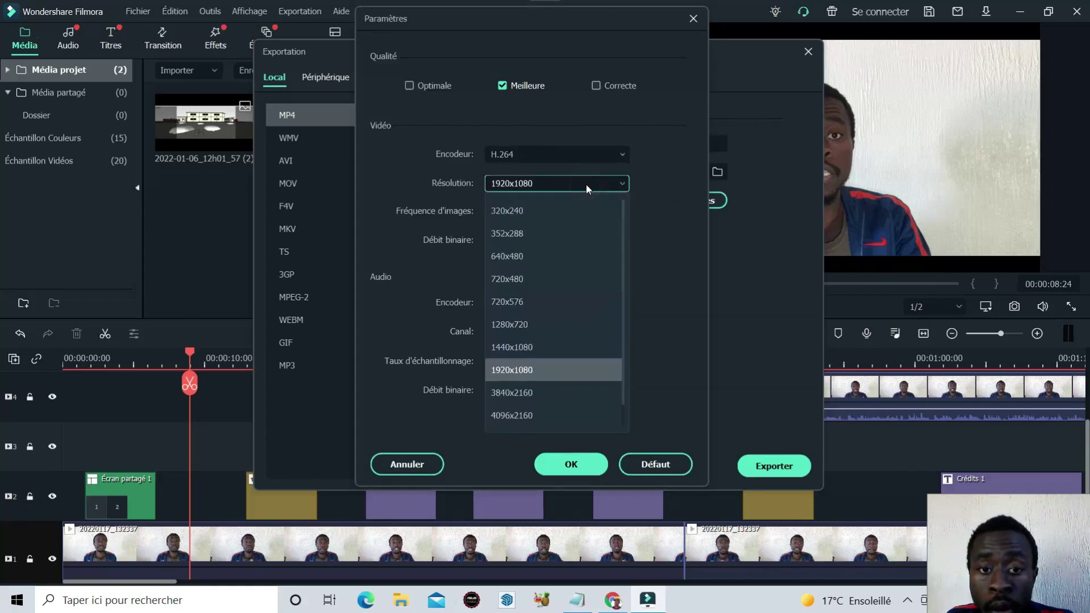
{"action": "left_click", "coordinate": [520, 416]}
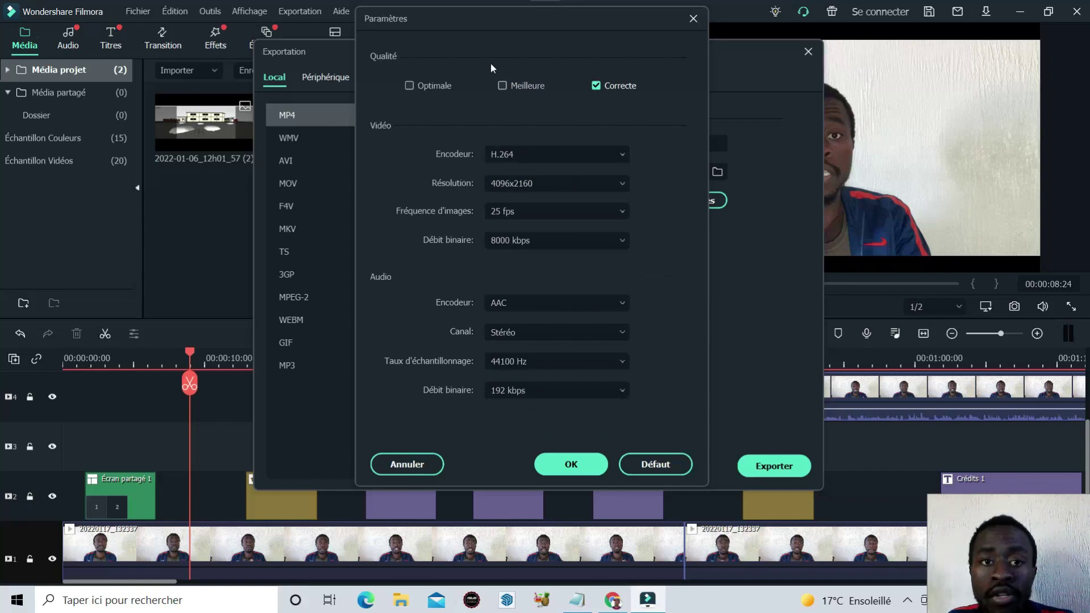
{"action": "left_click", "coordinate": [408, 86]}
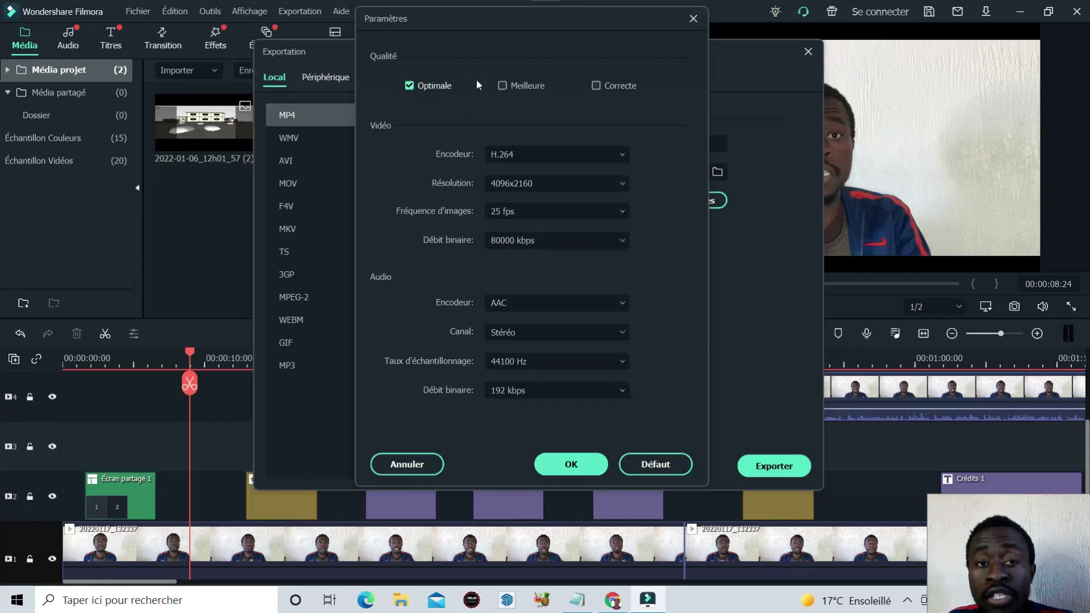
{"action": "left_click", "coordinate": [557, 462]}
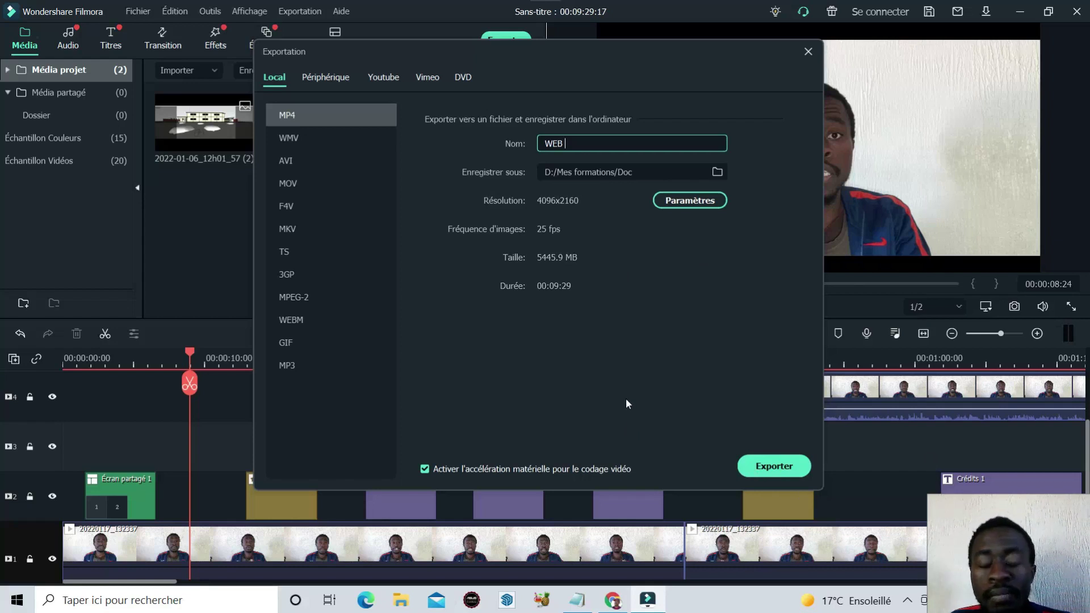
{"action": "key", "text": "Escape"}
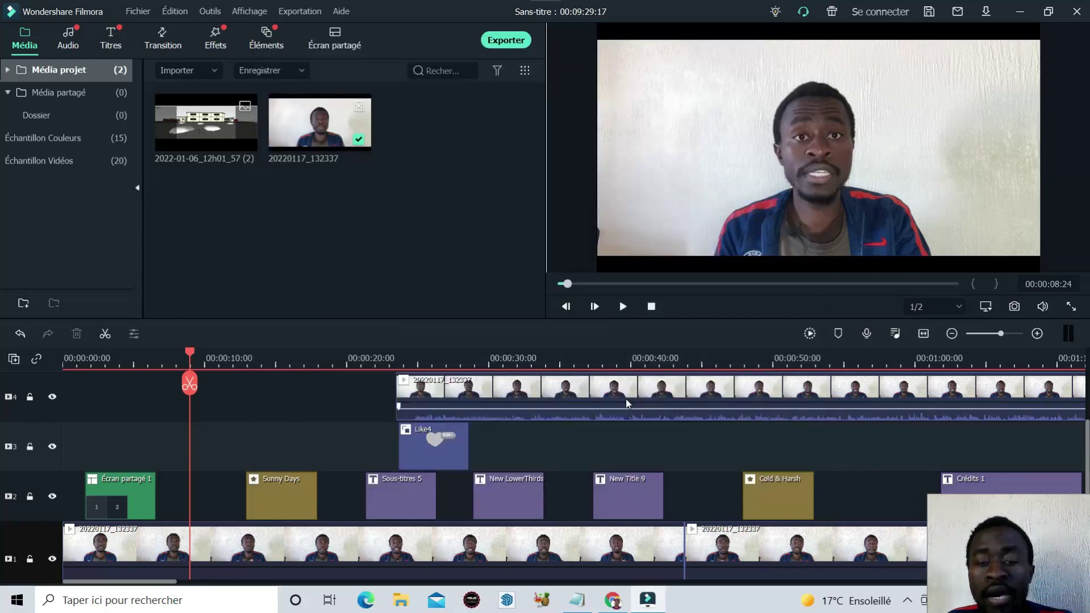